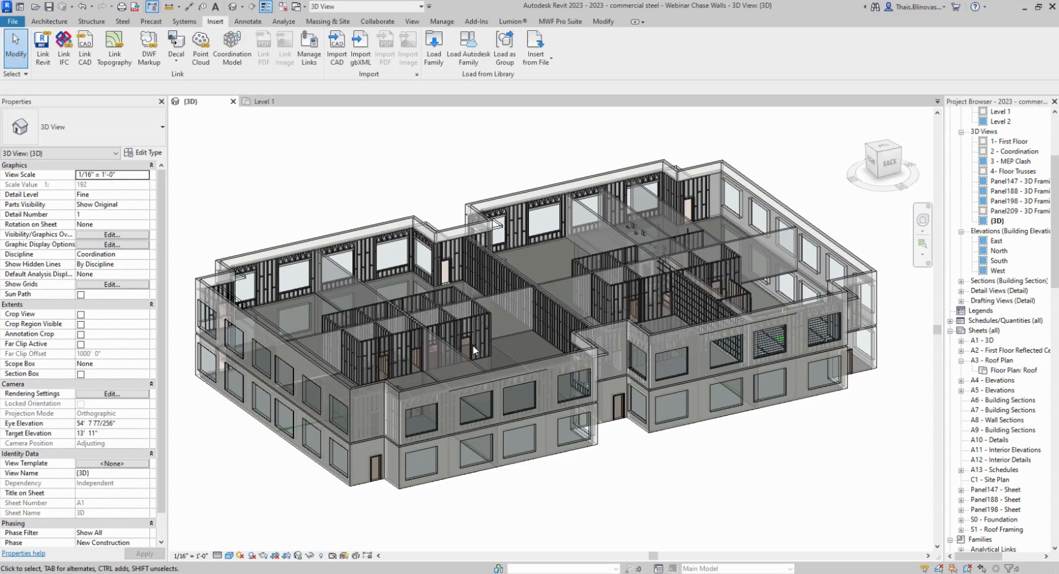
Switch to the Level 1 floor plan and inspect the INT LGS CHASE WALL 12" segments between the paired doors.
key(ctrl+Tab)
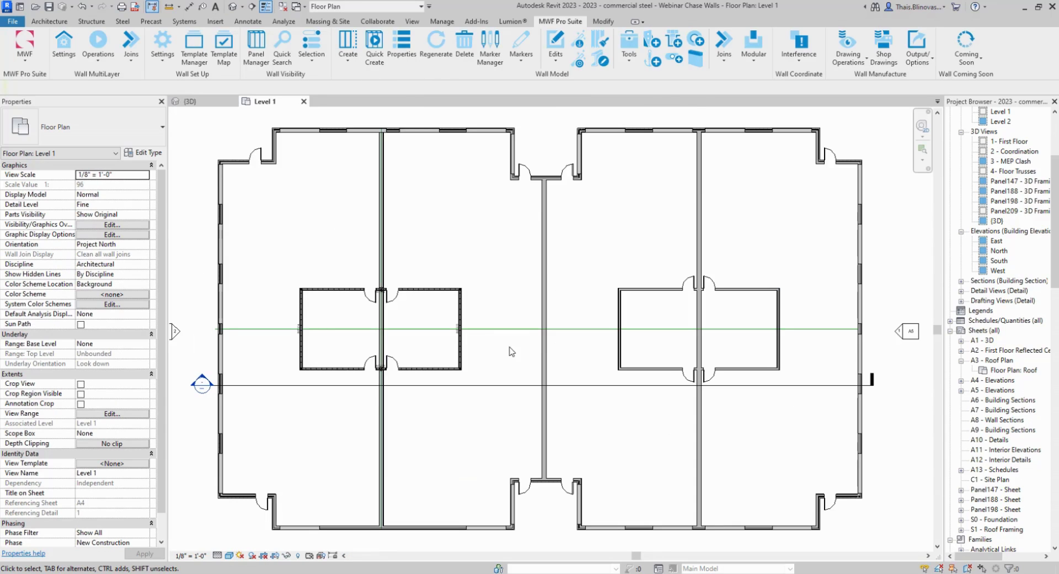
scroll(379, 333, up, 2)
scroll(380, 334, up, 3)
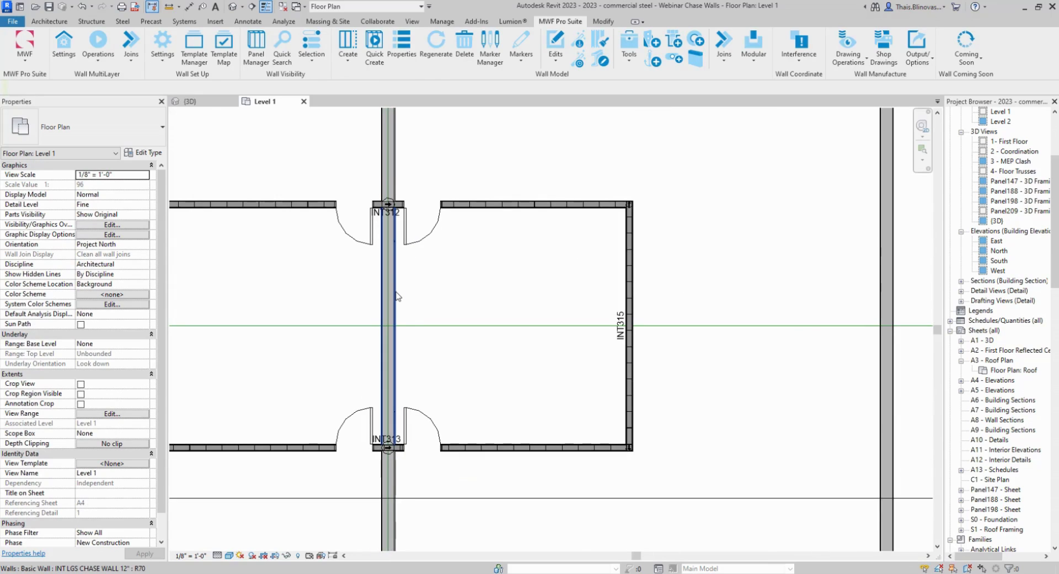
click(396, 295)
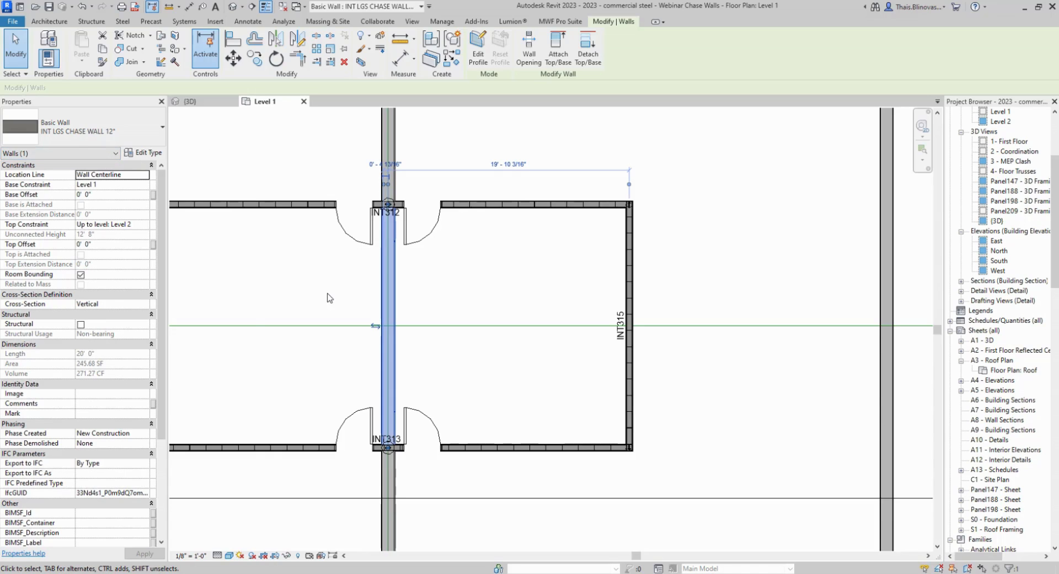
scroll(248, 321, down, 3)
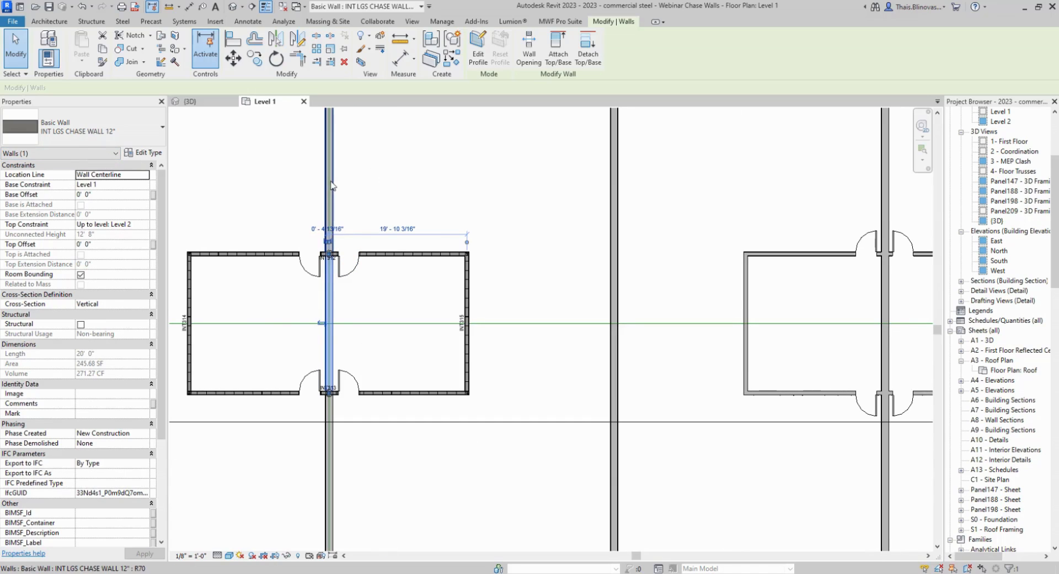
click(330, 441)
scroll(323, 264, down, 2)
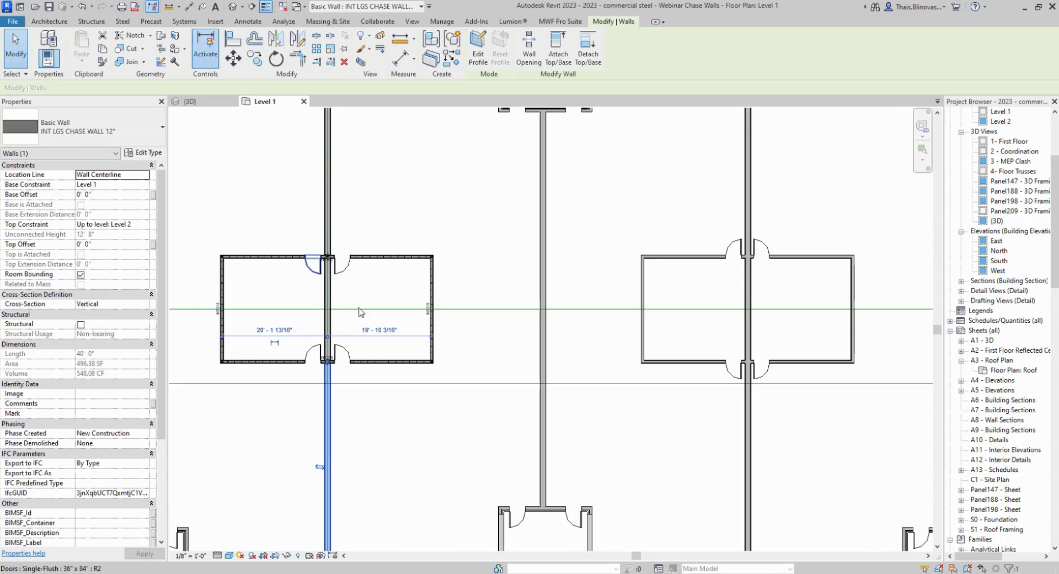
Create a framing panel on the building's central INT LGS CHASE WALL 12" wall using the Light Gauge template.
middle_drag(464, 389, 406, 381)
click(483, 278)
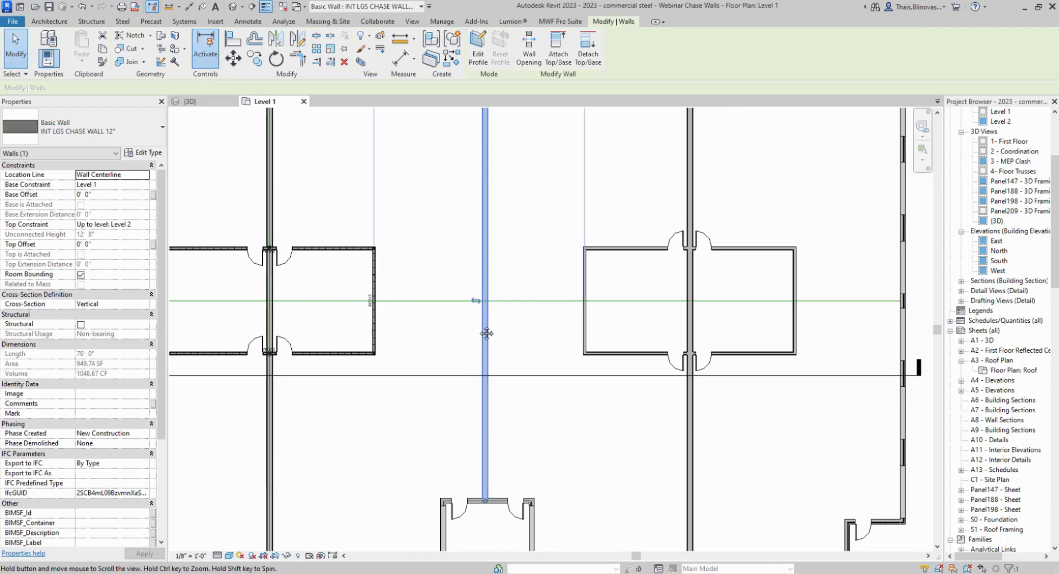
middle_drag(487, 333, 552, 383)
click(570, 22)
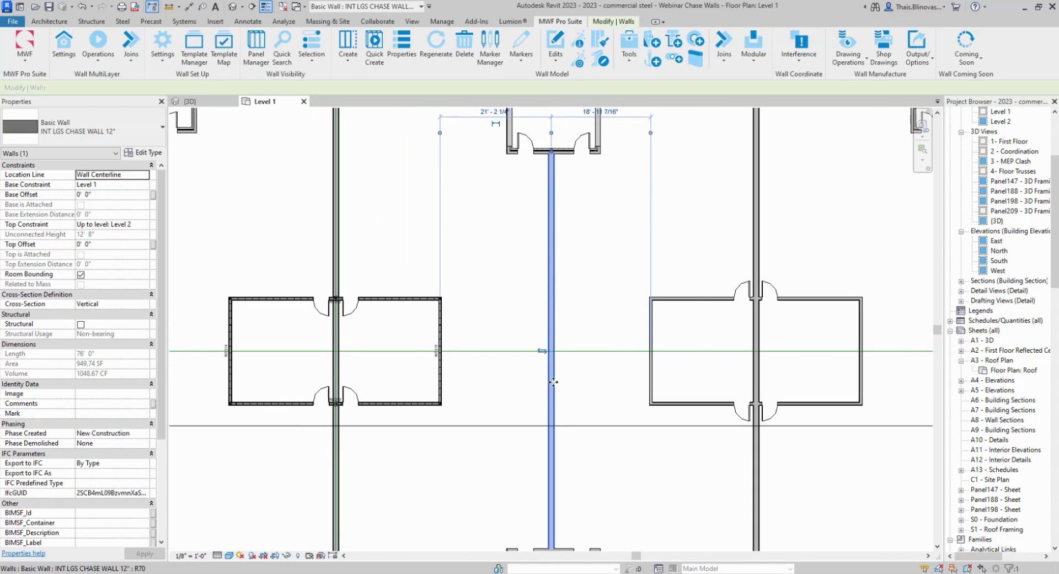
middle_drag(553, 382, 497, 371)
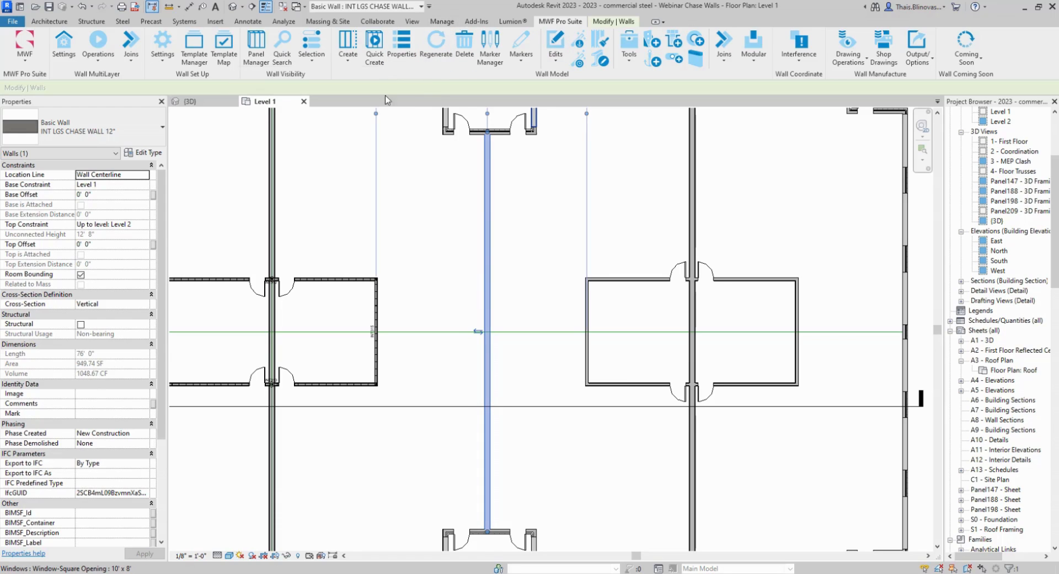
click(345, 45)
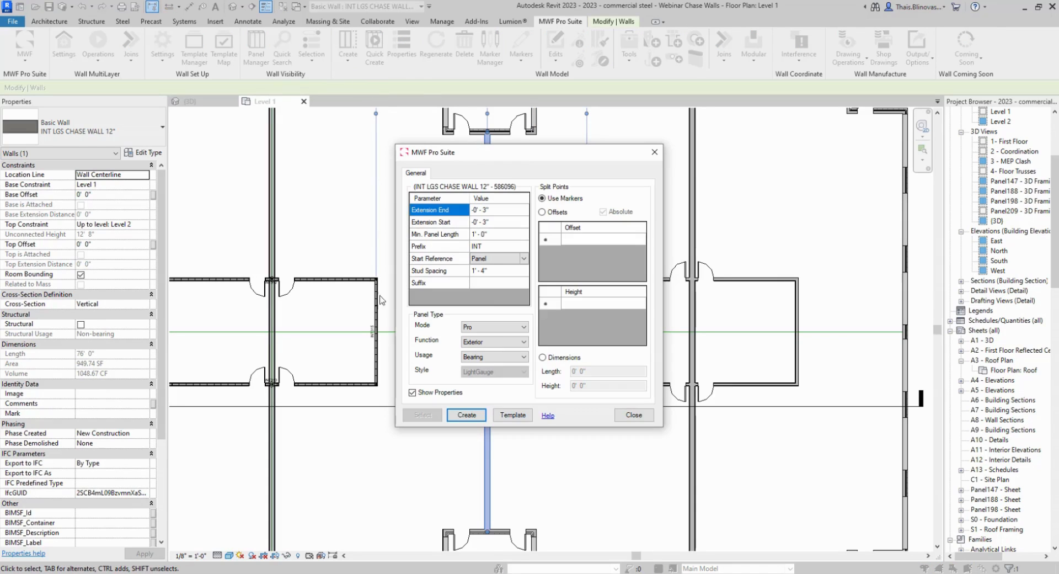
click(510, 415)
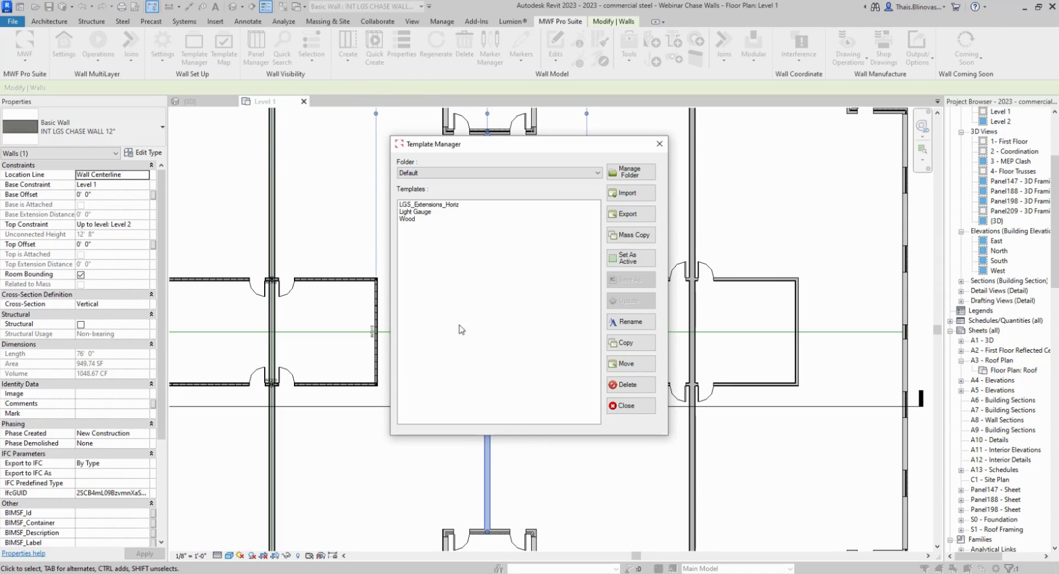
click(431, 213)
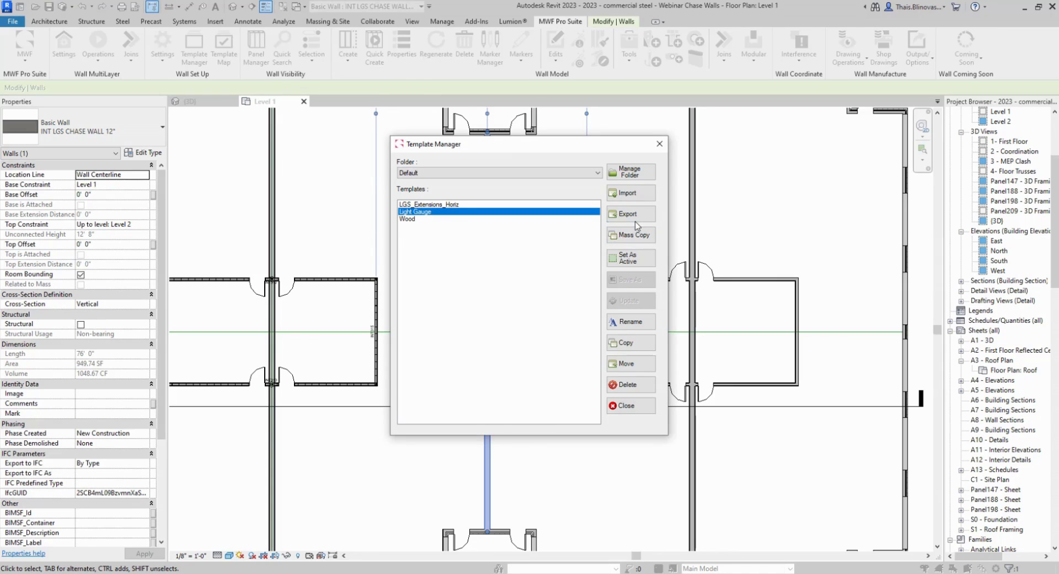
click(632, 260)
click(629, 405)
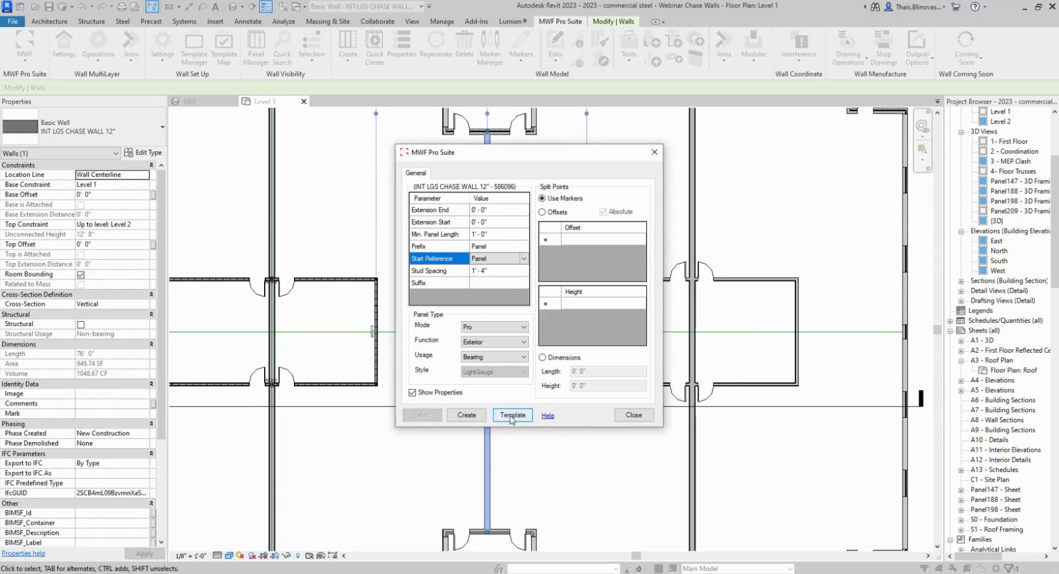
click(465, 417)
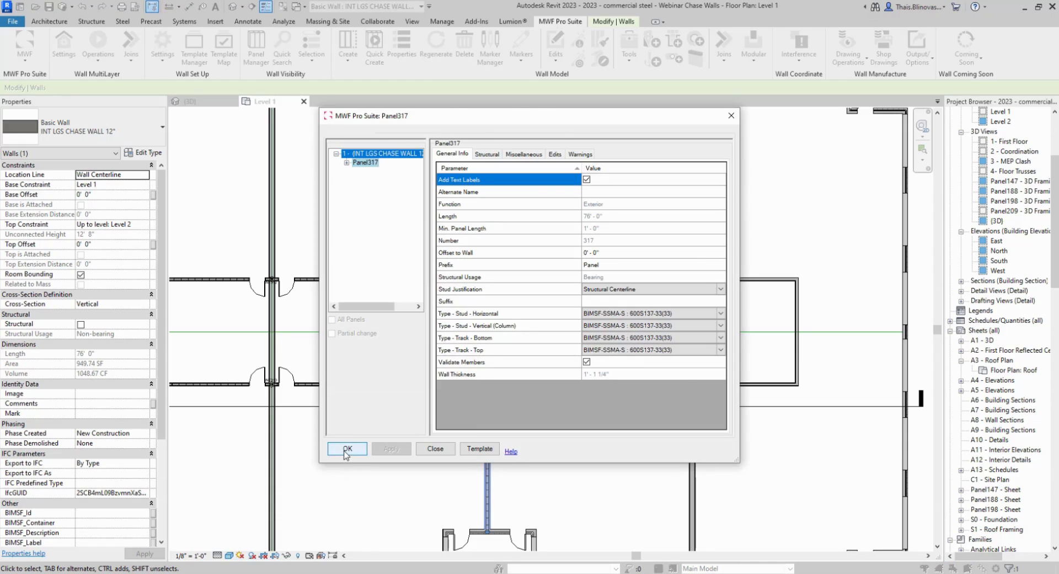
click(346, 448)
Examine the stud layout inside the central chase wall and check the type of one stud.
scroll(486, 464, up, 4)
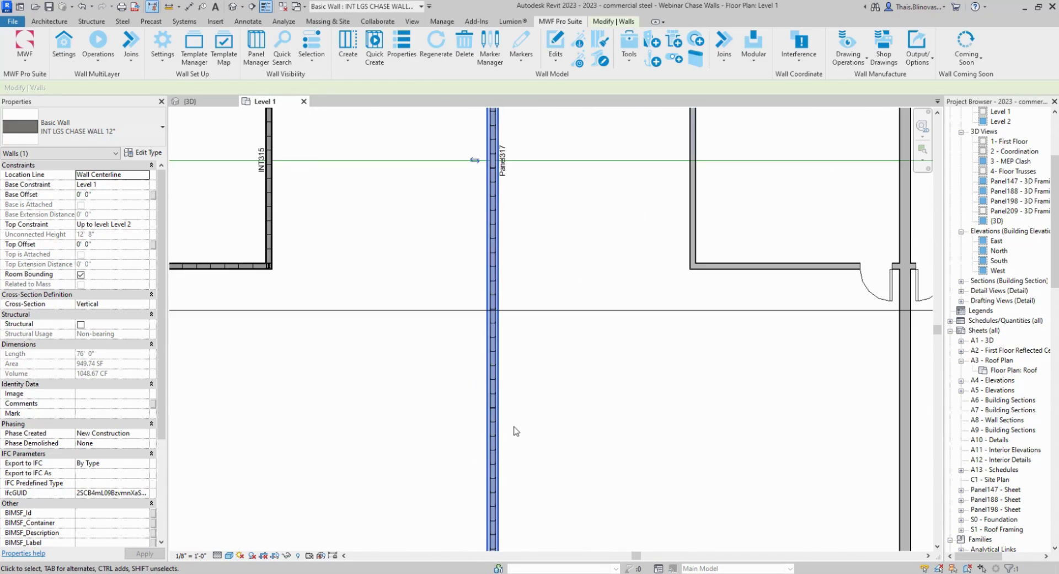
scroll(514, 431, up, 3)
key(Escape)
click(467, 368)
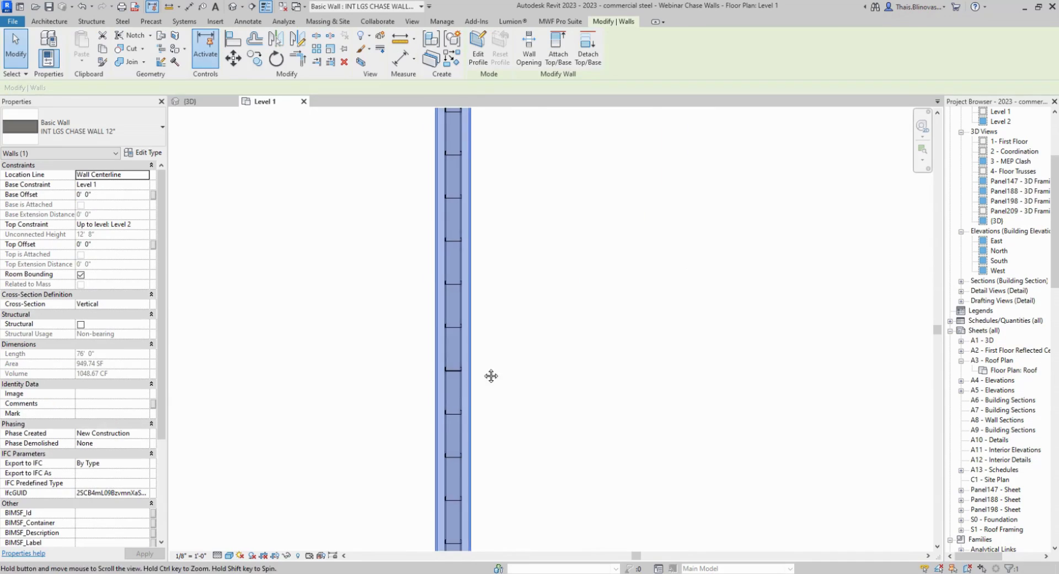
scroll(482, 377, up, 2)
scroll(455, 338, up, 2)
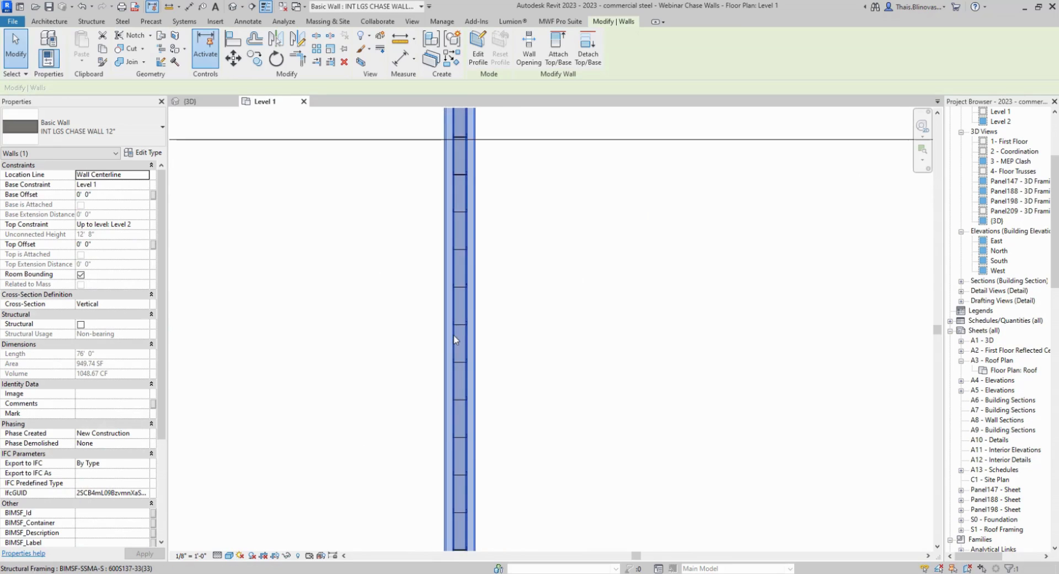
scroll(455, 337, down, 2)
click(711, 331)
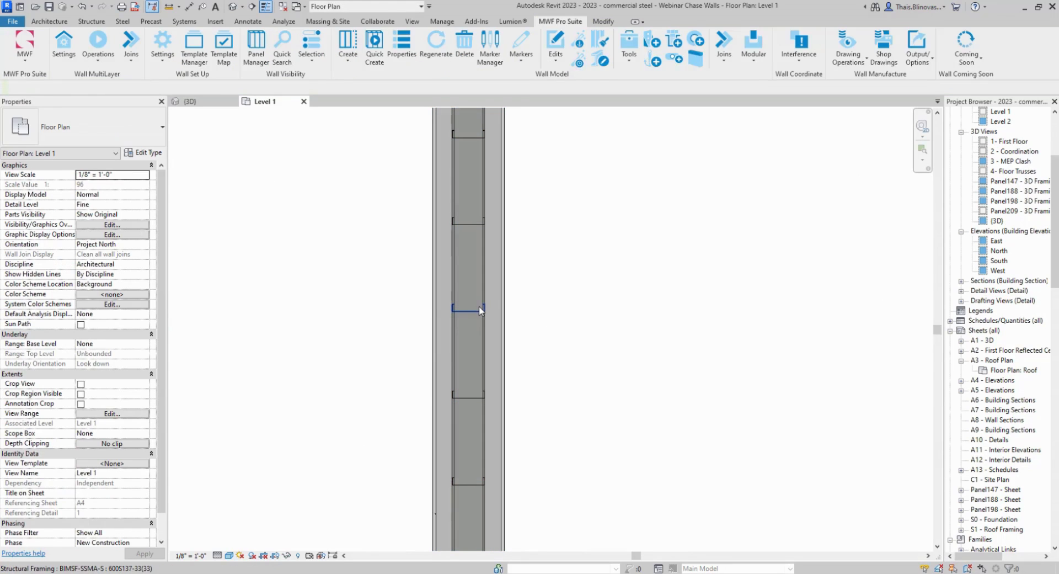
click(478, 306)
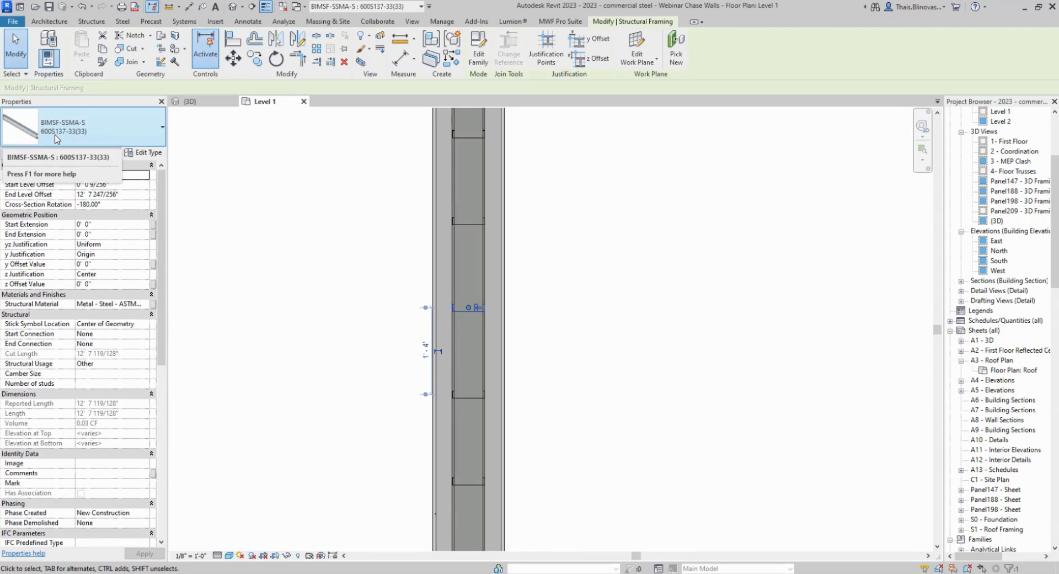
scroll(615, 341, down, 2)
Open the Structural Members settings for the central chase wall's panel.
click(484, 350)
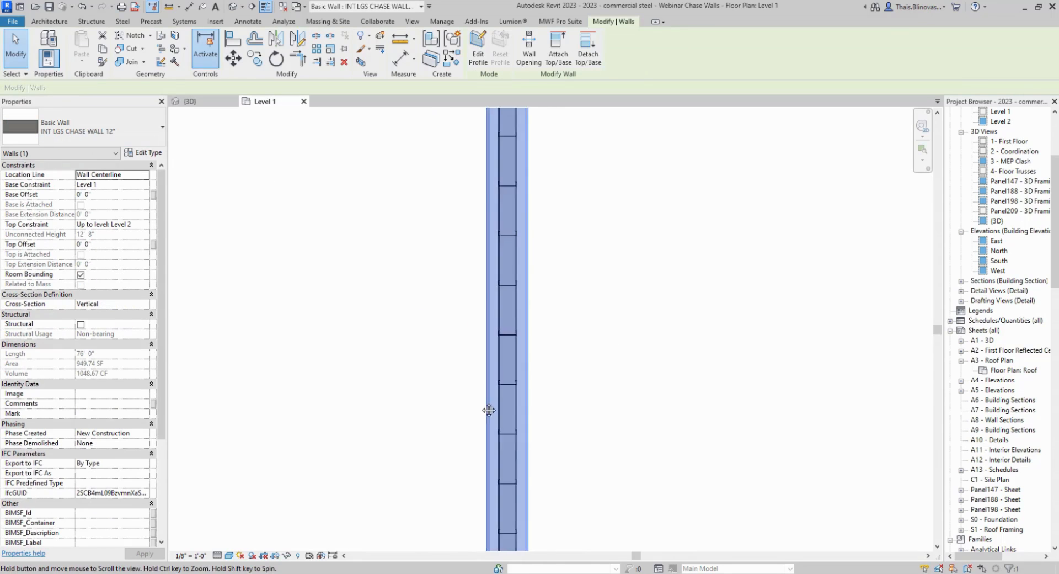
middle_drag(489, 410, 440, 361)
scroll(440, 361, down, 2)
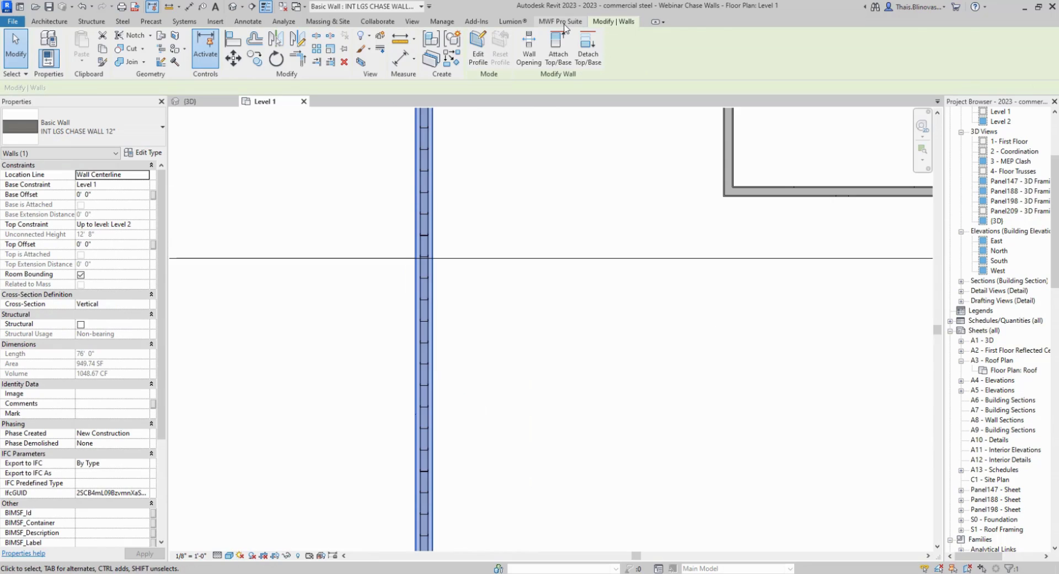
click(561, 22)
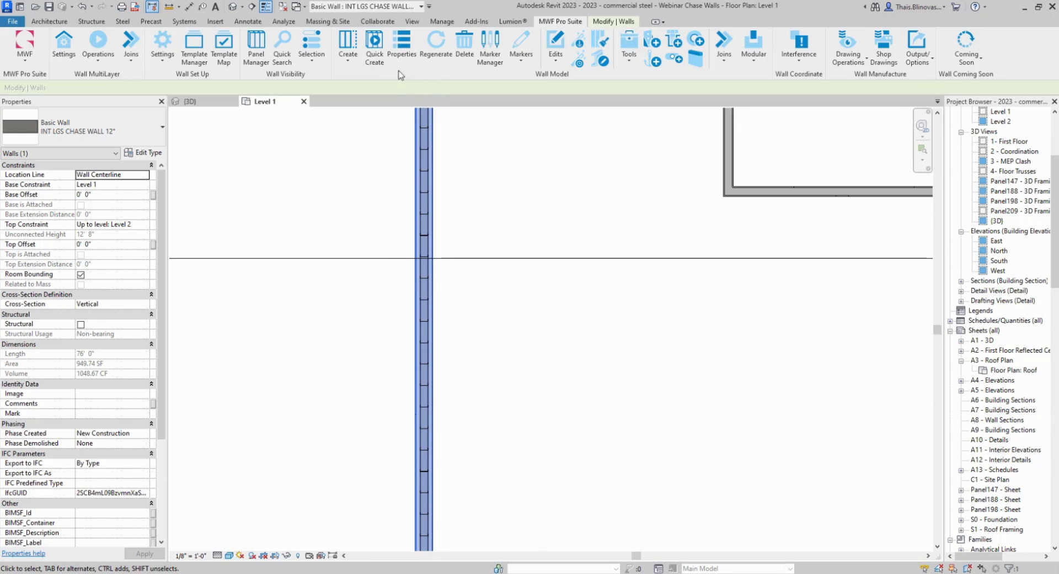
click(402, 47)
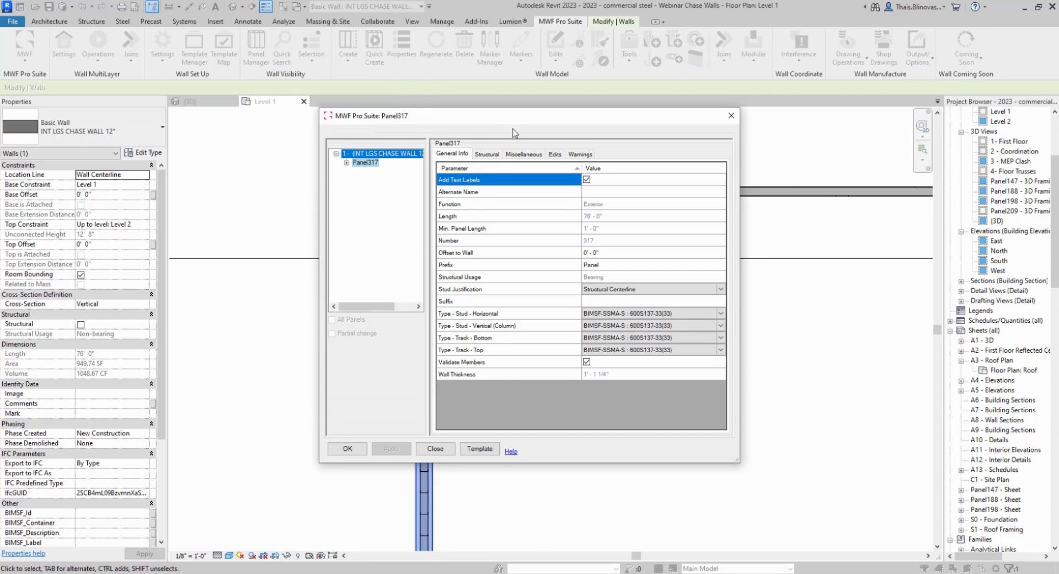
click(524, 153)
drag(522, 122, 443, 87)
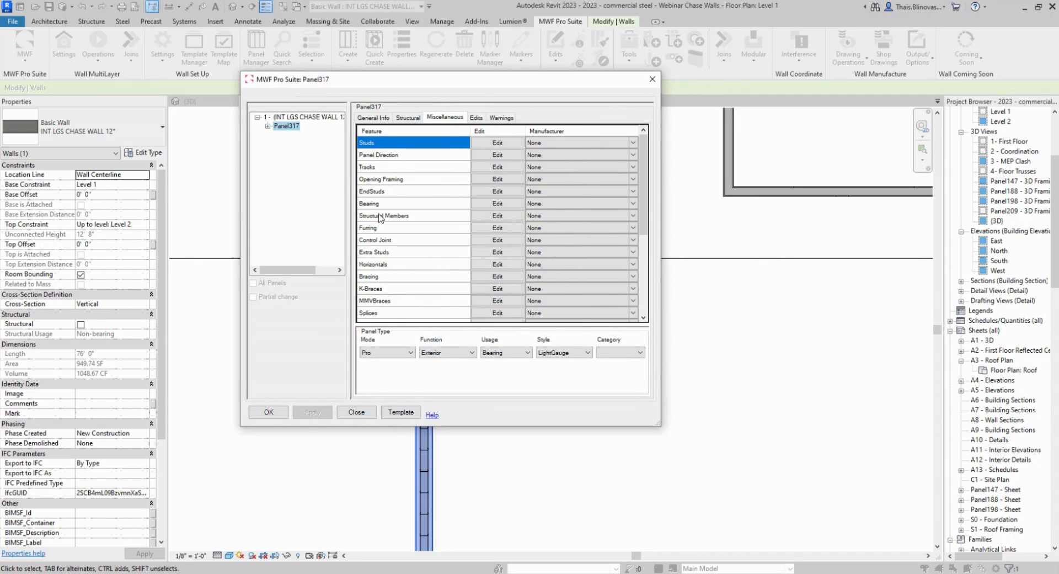
click(483, 216)
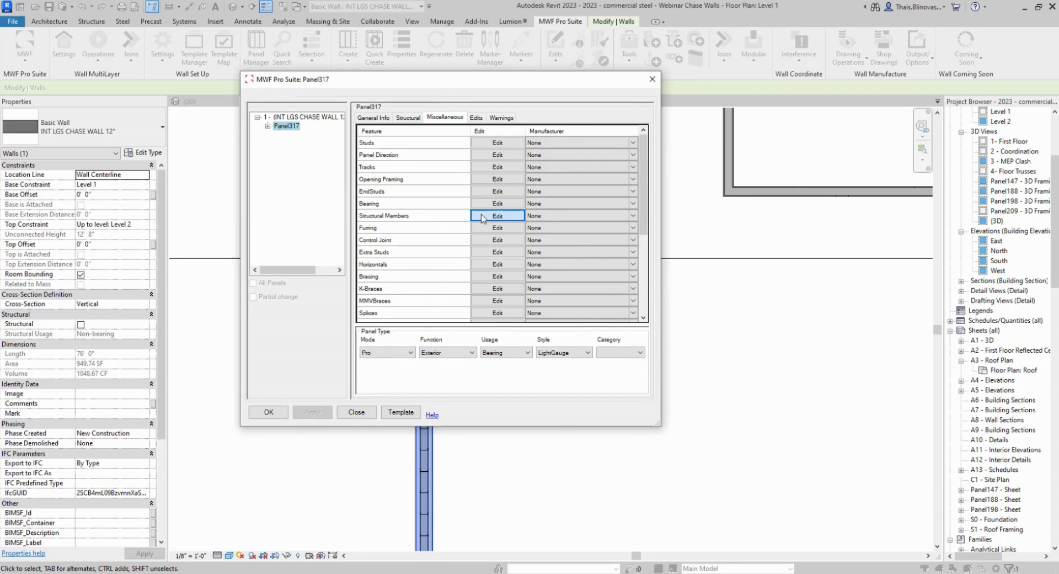
drag(477, 192, 369, 113)
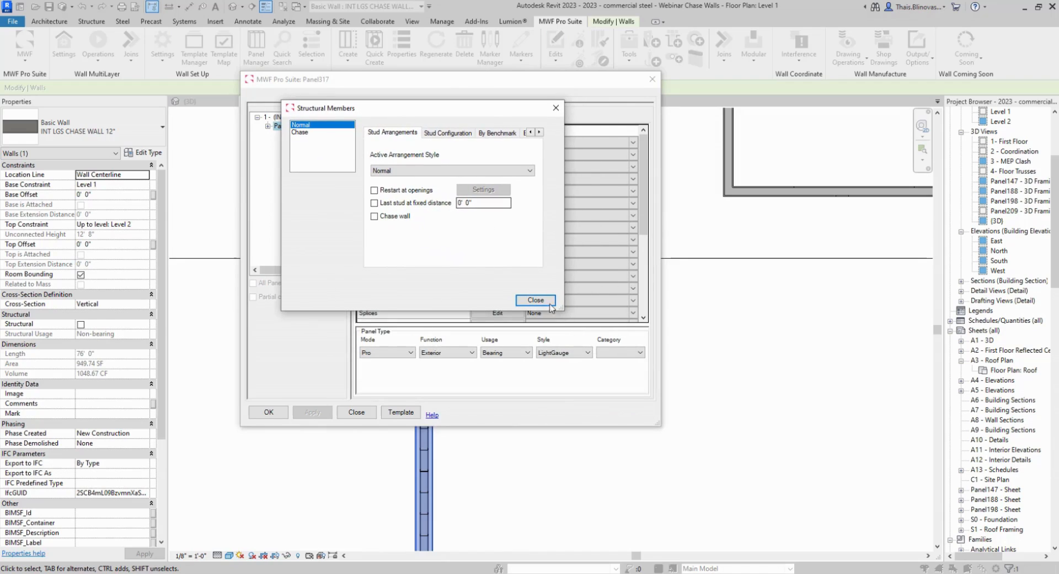
drag(558, 313, 586, 326)
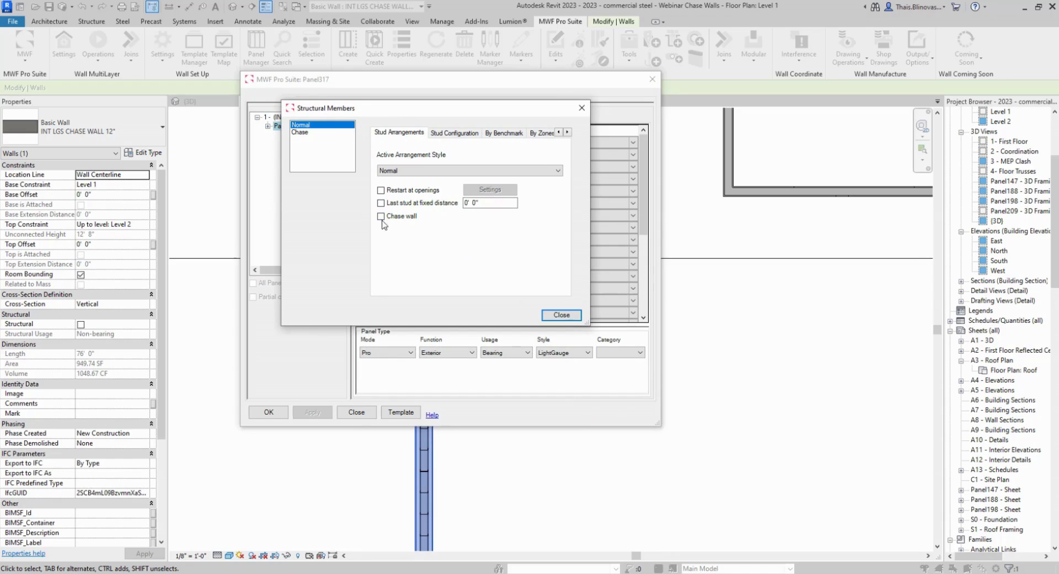
Keep the Normal stud arrangement style, enable the Chase wall option and apply it to the panel.
click(453, 172)
click(452, 172)
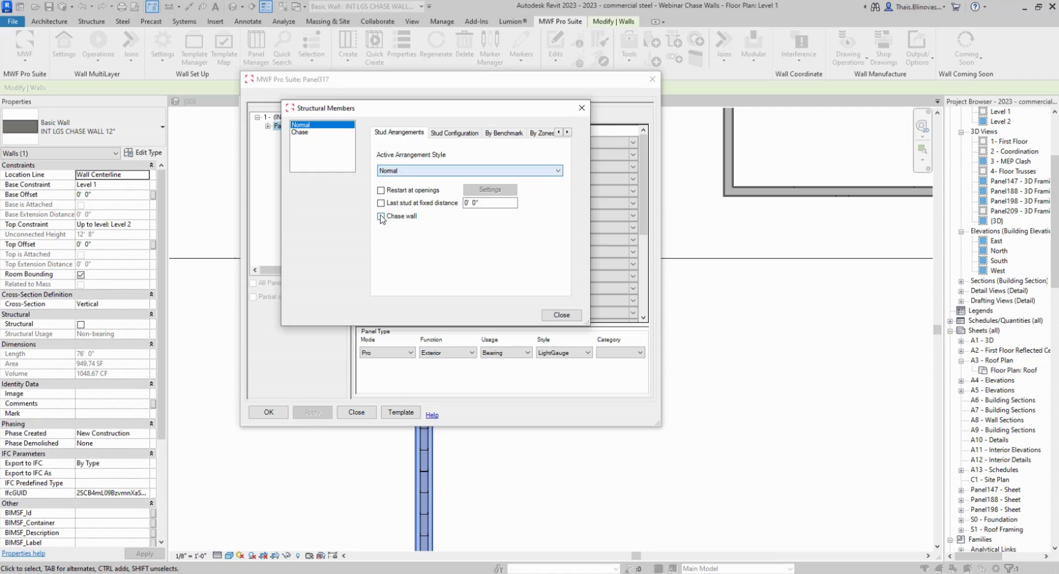
click(416, 171)
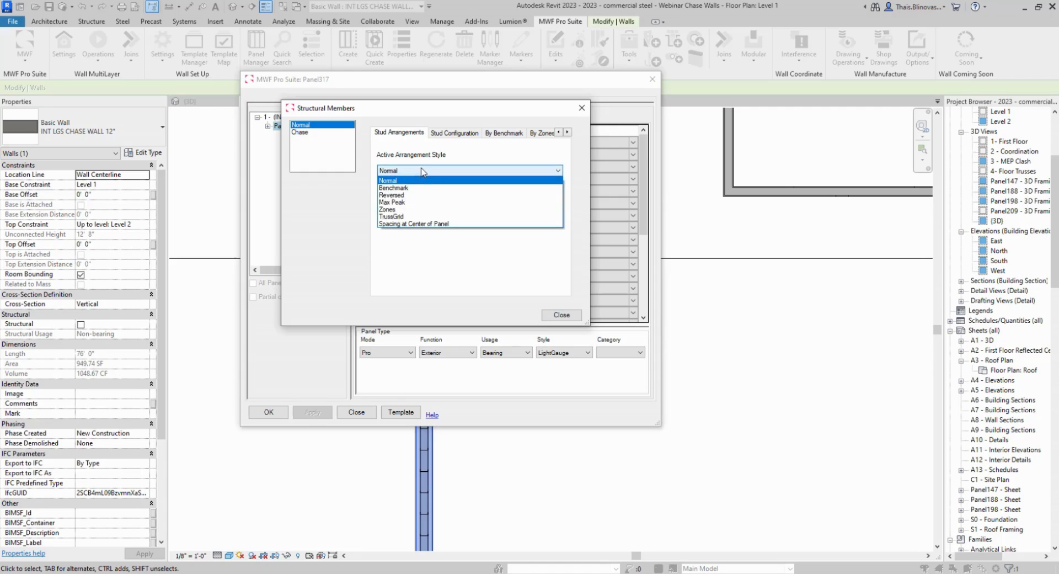
click(408, 178)
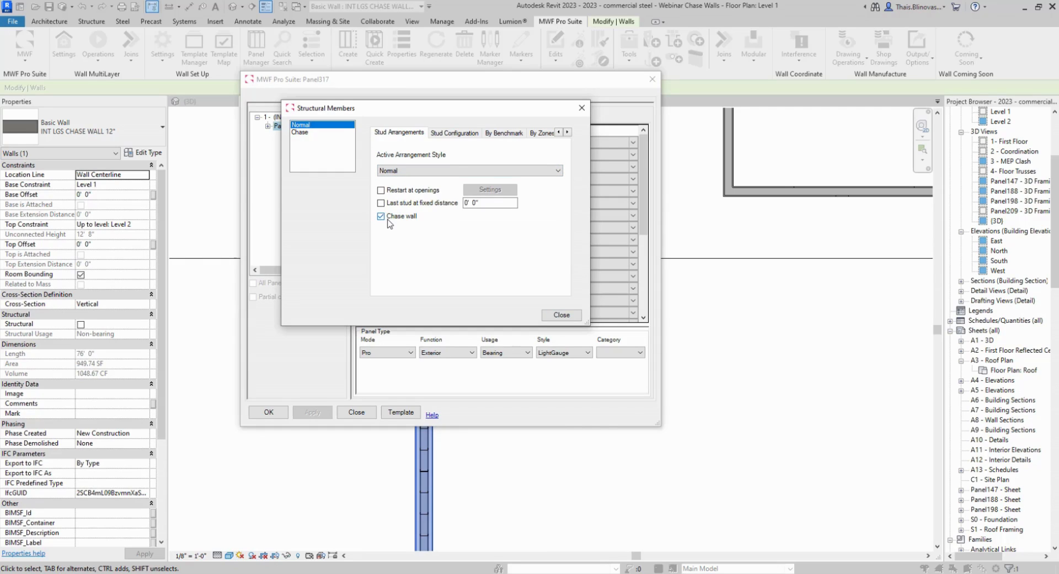
click(561, 315)
click(267, 415)
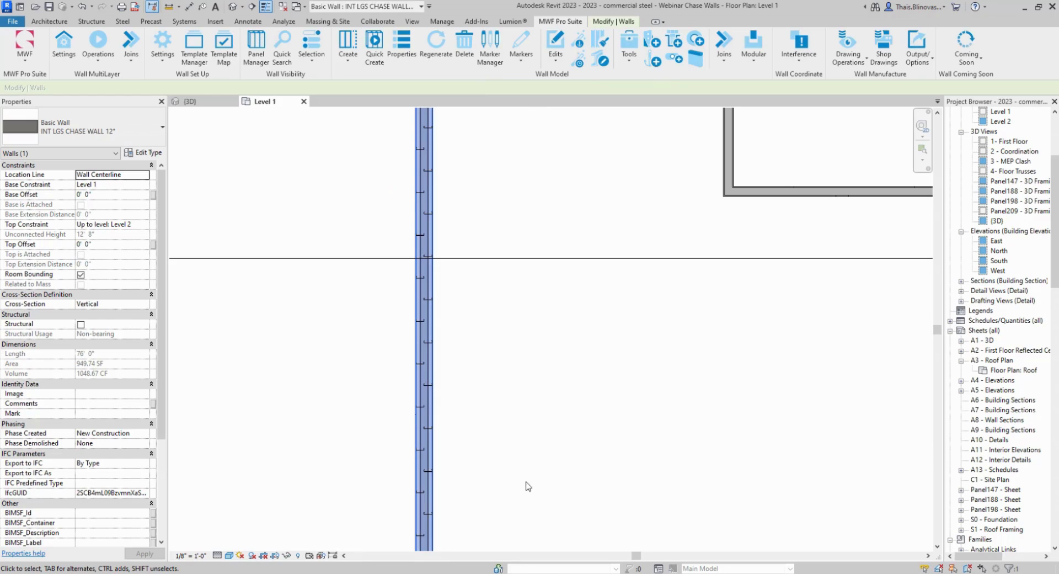
Examine the panel's stud arrangement along the central wall and its end stud at the exterior wall junction.
scroll(496, 442, up, 3)
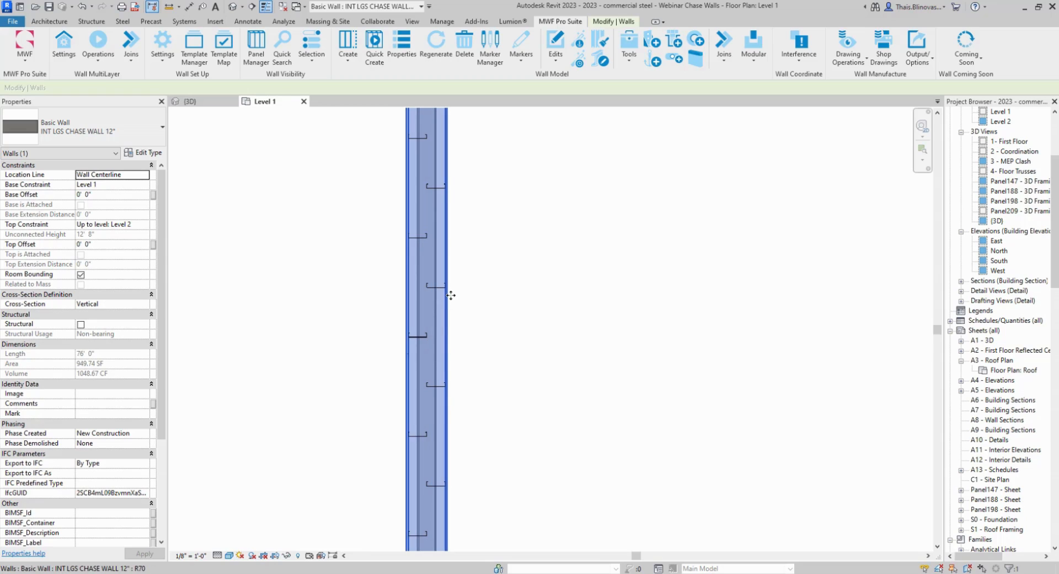
scroll(451, 296, down, 3)
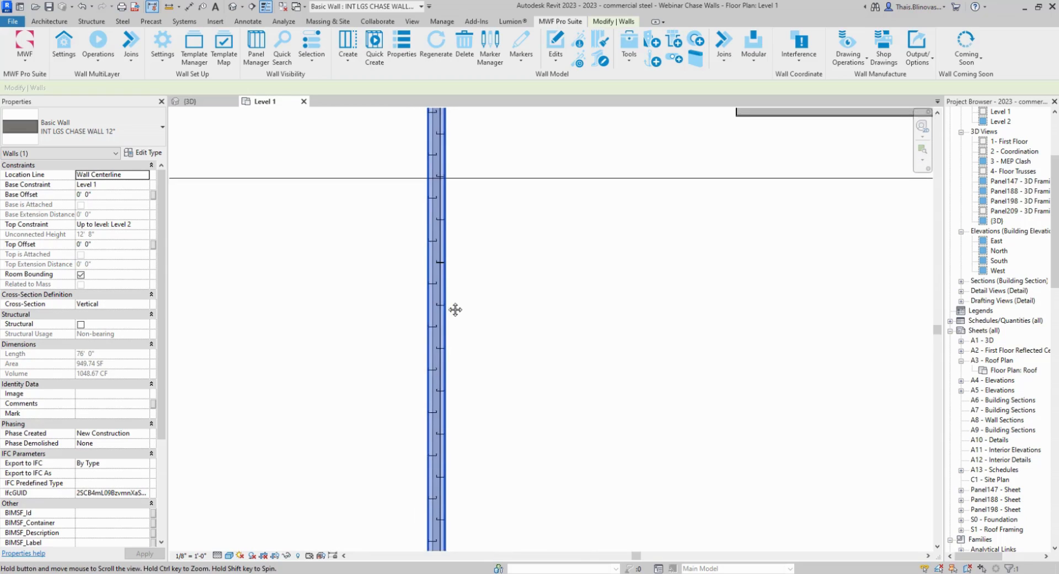
scroll(442, 468, up, 5)
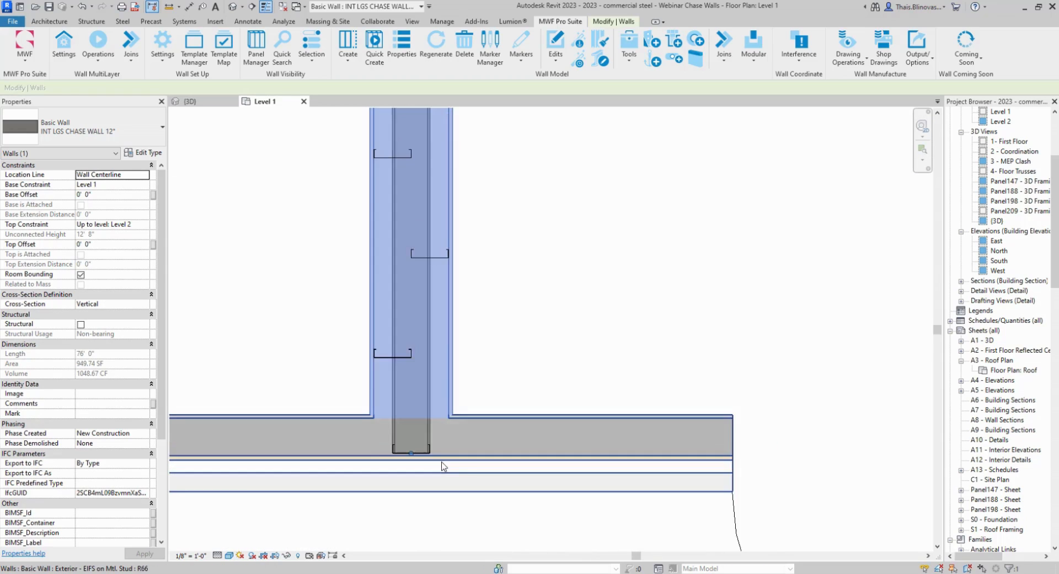
scroll(434, 459, up, 3)
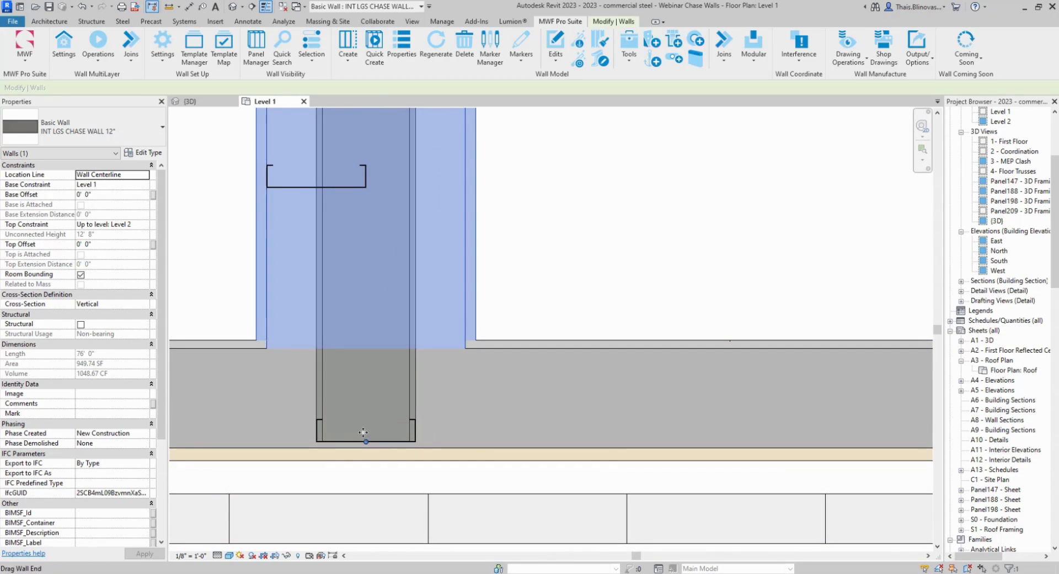
scroll(325, 442, down, 5)
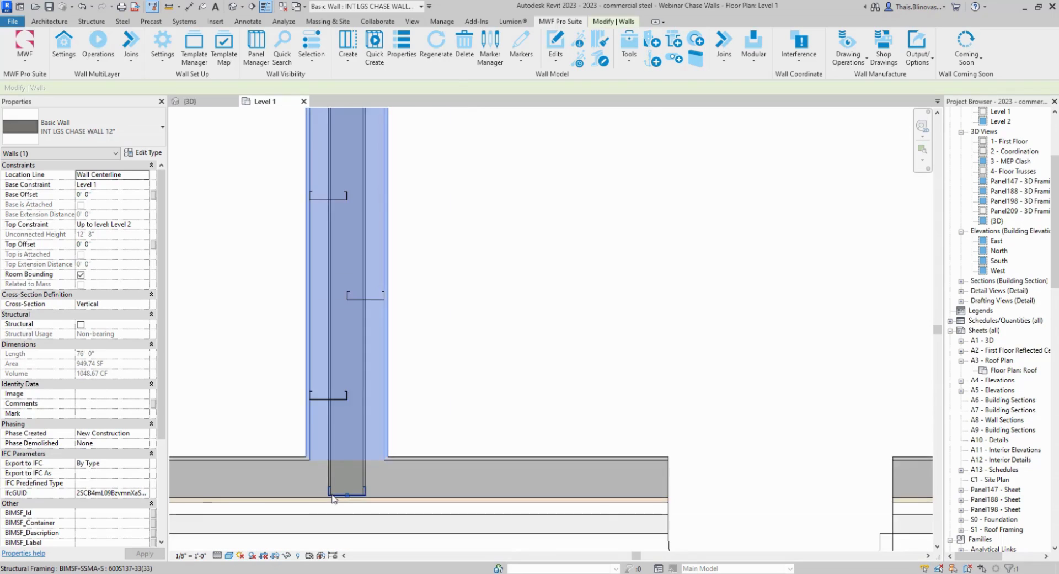
Examine the staggered studs along the central chase wall up to its end stud at the opposite exterior wall.
middle_drag(338, 338, 352, 505)
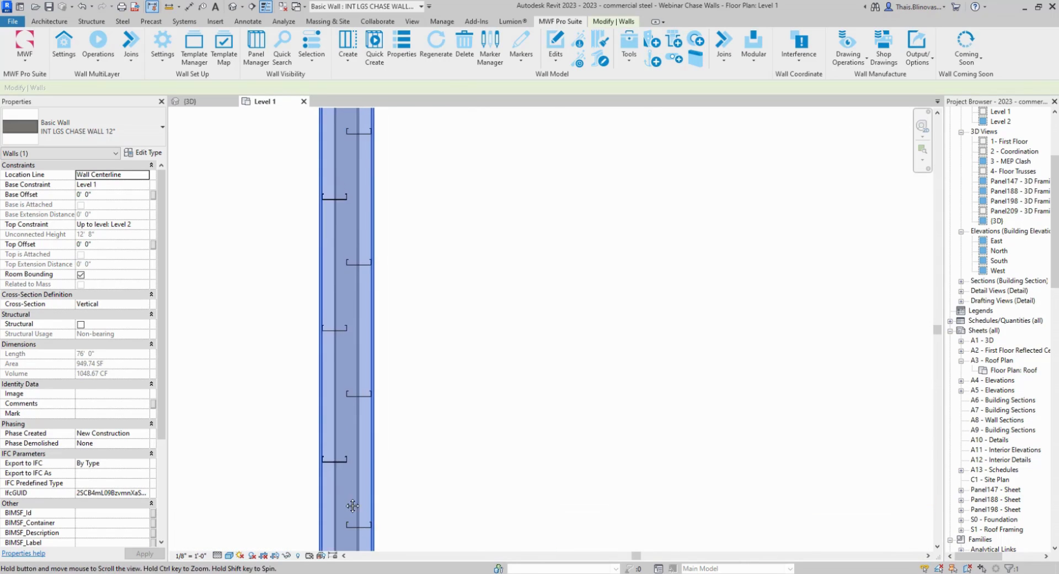
scroll(351, 490, down, 4)
middle_drag(355, 248, 332, 475)
middle_drag(354, 318, 354, 423)
middle_drag(349, 127, 365, 425)
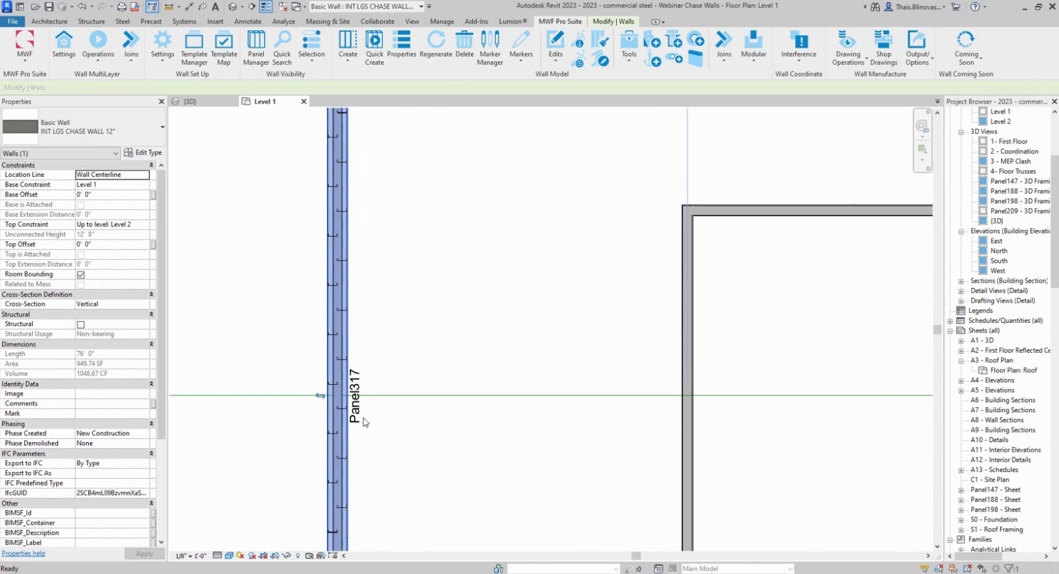
middle_drag(362, 187, 362, 478)
scroll(362, 478, down, 3)
scroll(358, 262, up, 5)
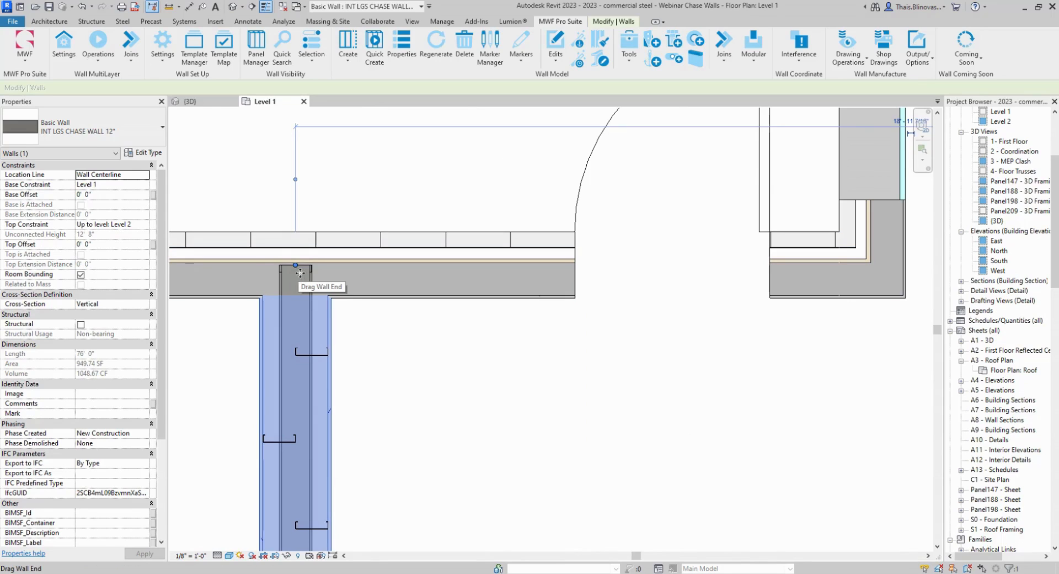
scroll(329, 236, down, 2)
scroll(340, 439, up, 1)
scroll(307, 270, up, 1)
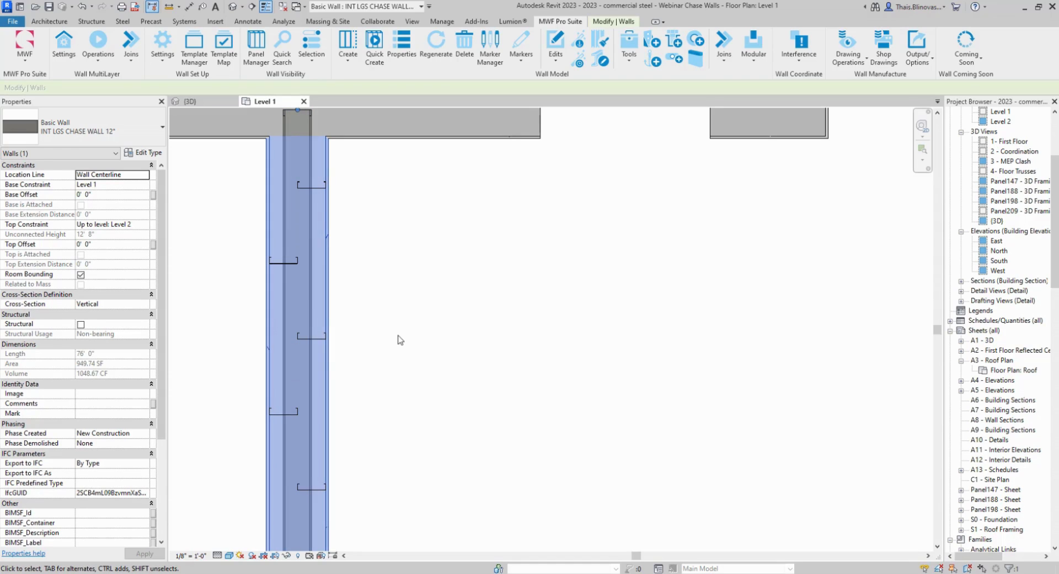
Check the chase wall's stud layout again back down to its junction with the lower exterior wall.
key(Escape)
scroll(302, 266, down, 4)
scroll(332, 419, up, 5)
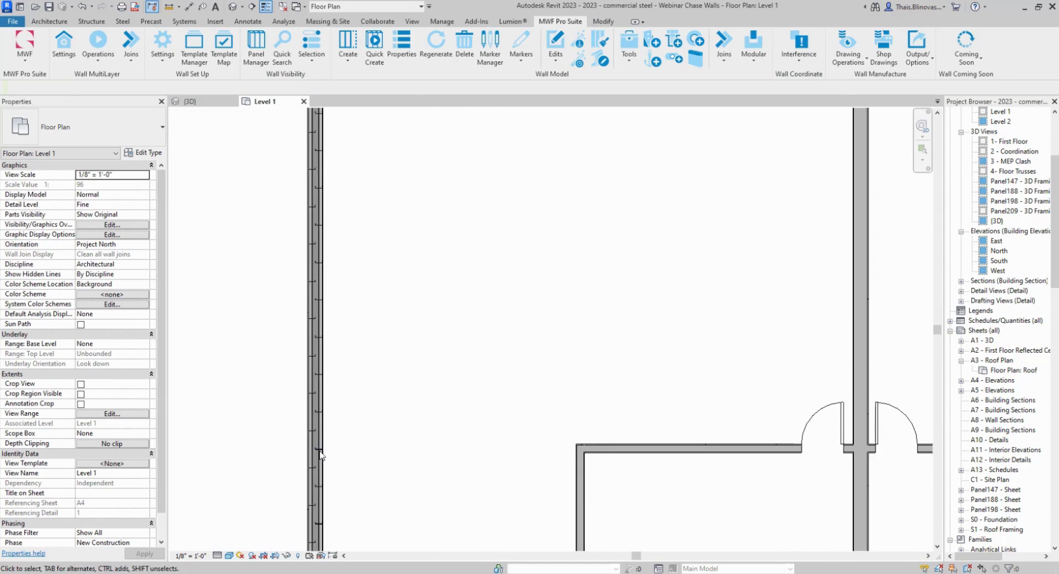
click(329, 397)
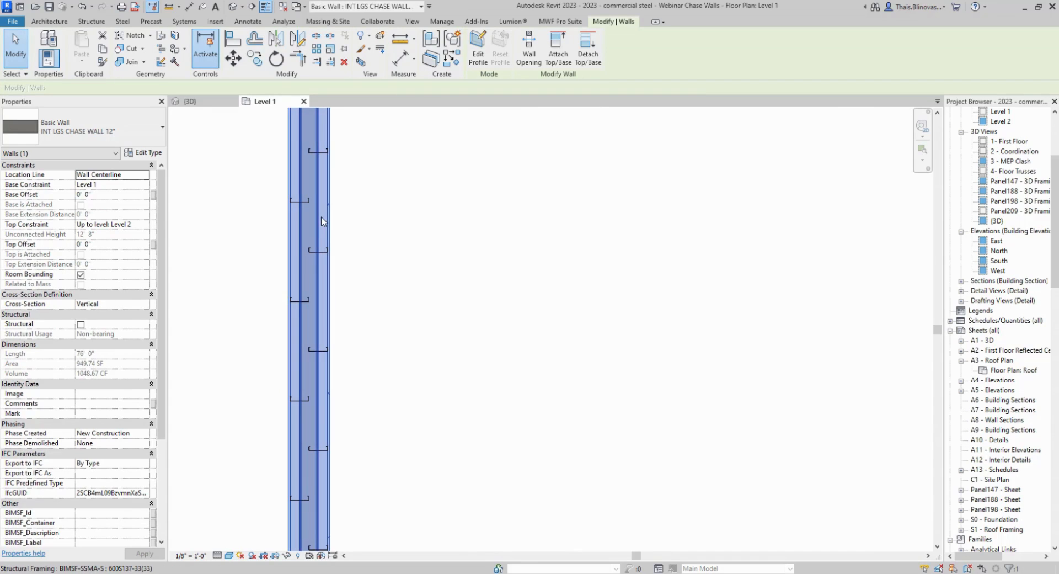
scroll(322, 221, down, 3)
middle_drag(375, 441, 378, 159)
scroll(319, 515, up, 3)
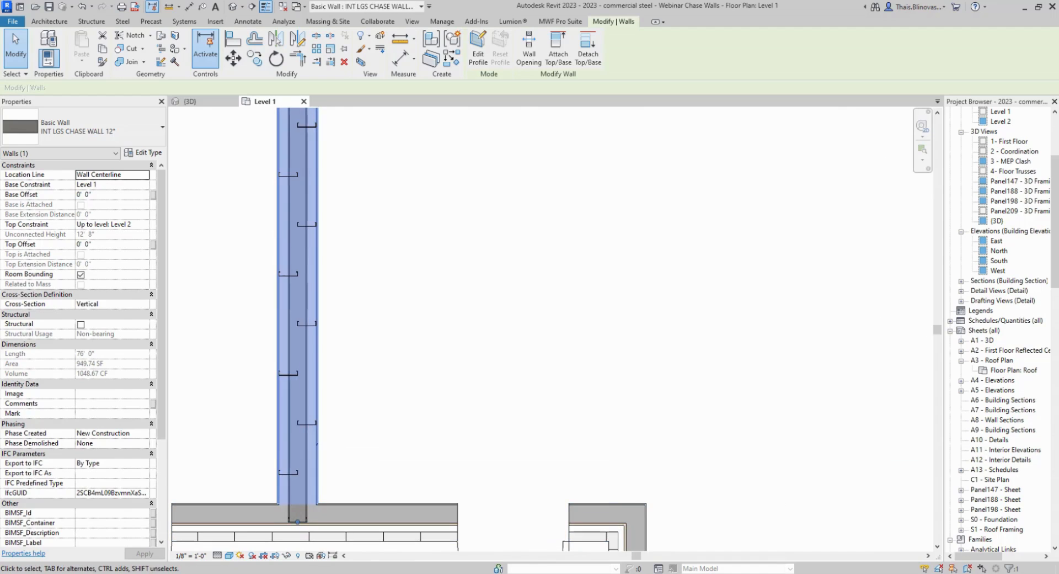
key(Escape)
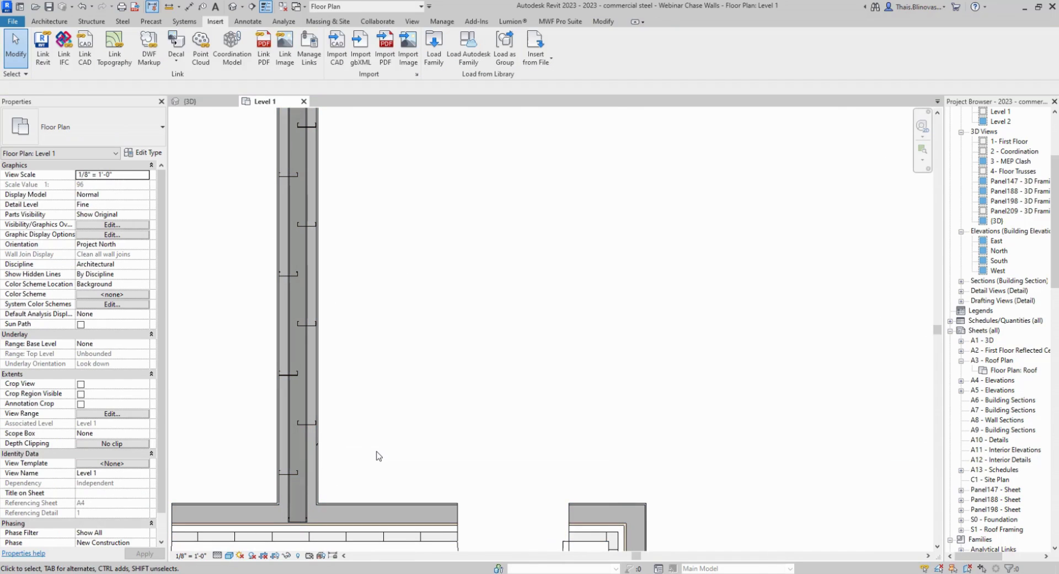
double_click(318, 454)
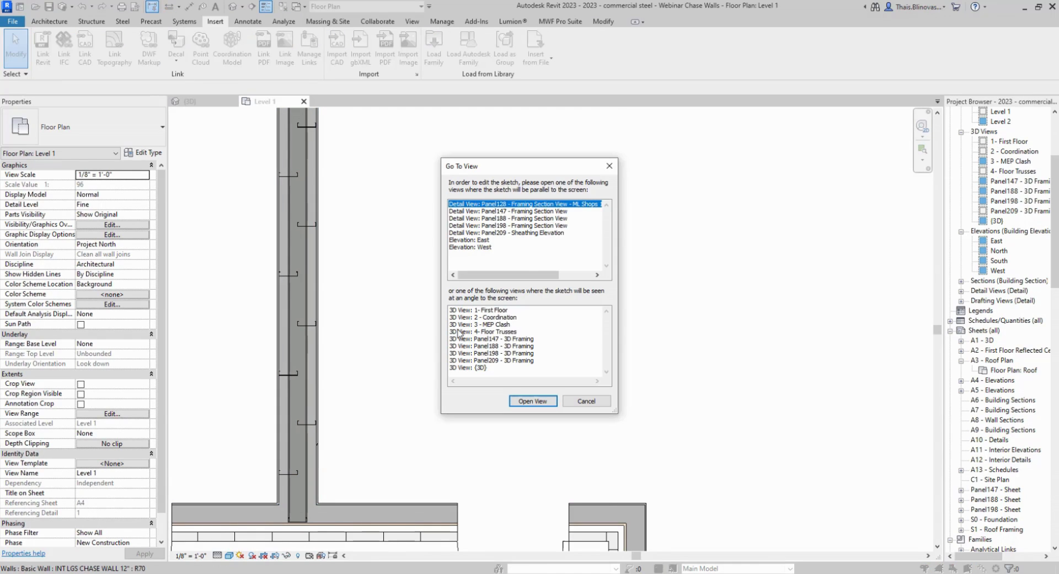
click(582, 402)
Set both the bottom and top track types of the central chase wall's panel to BIMSF-SSMA-T : 1200T125-54(50).
click(317, 420)
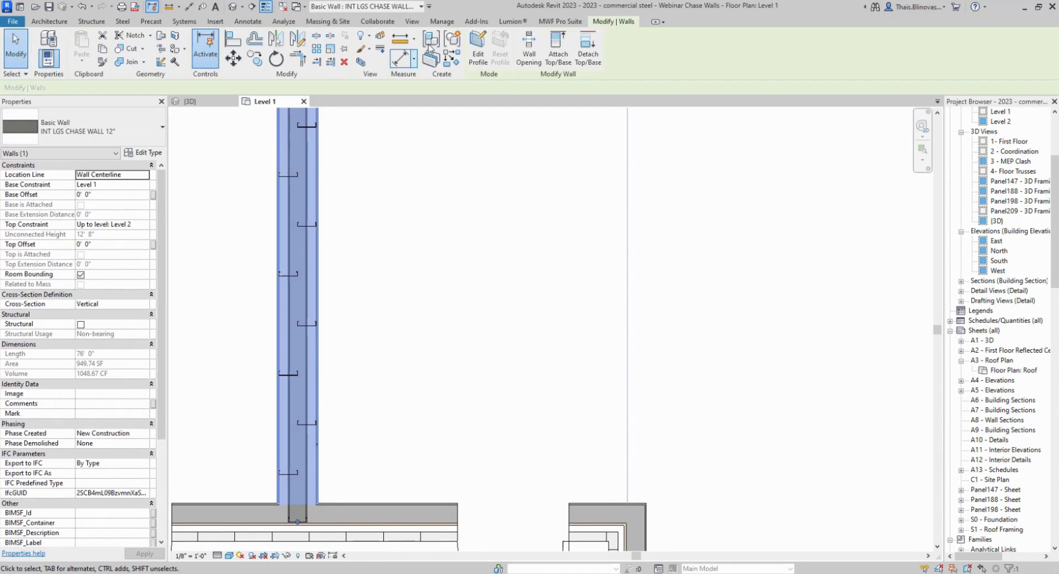
click(561, 21)
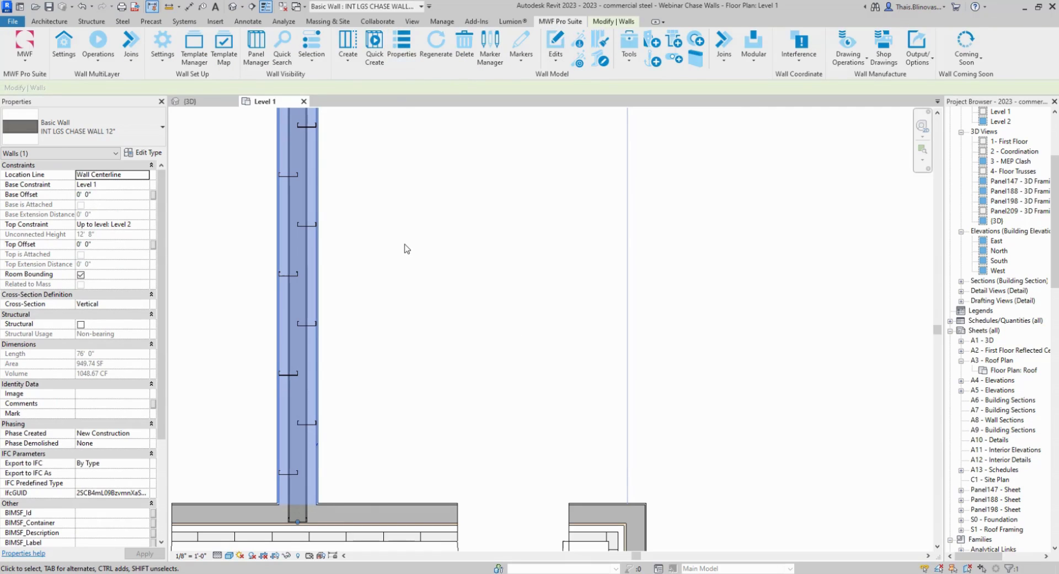
drag(486, 125, 504, 56)
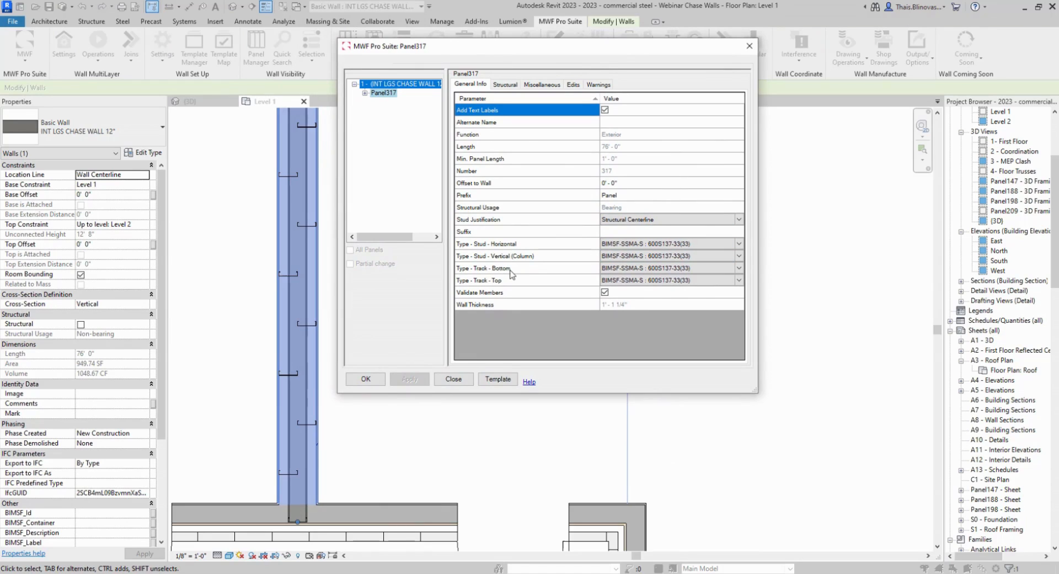
click(738, 268)
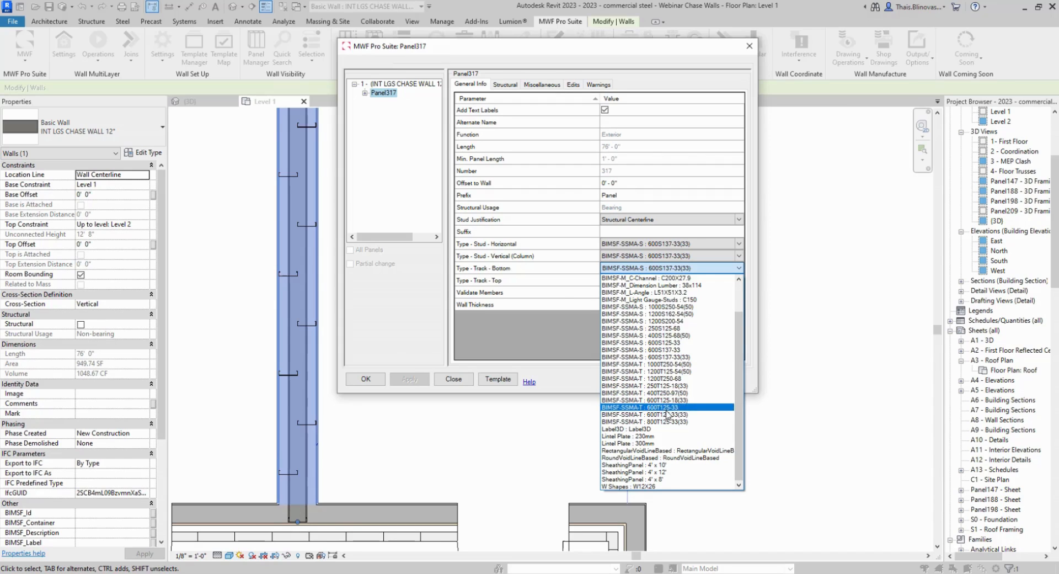
click(668, 378)
click(739, 280)
click(739, 281)
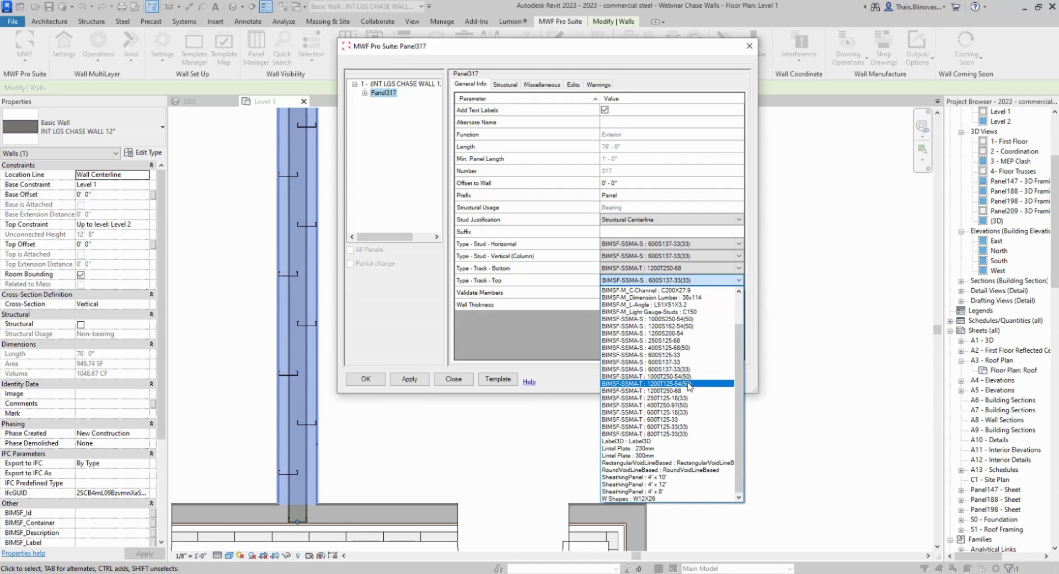
click(690, 384)
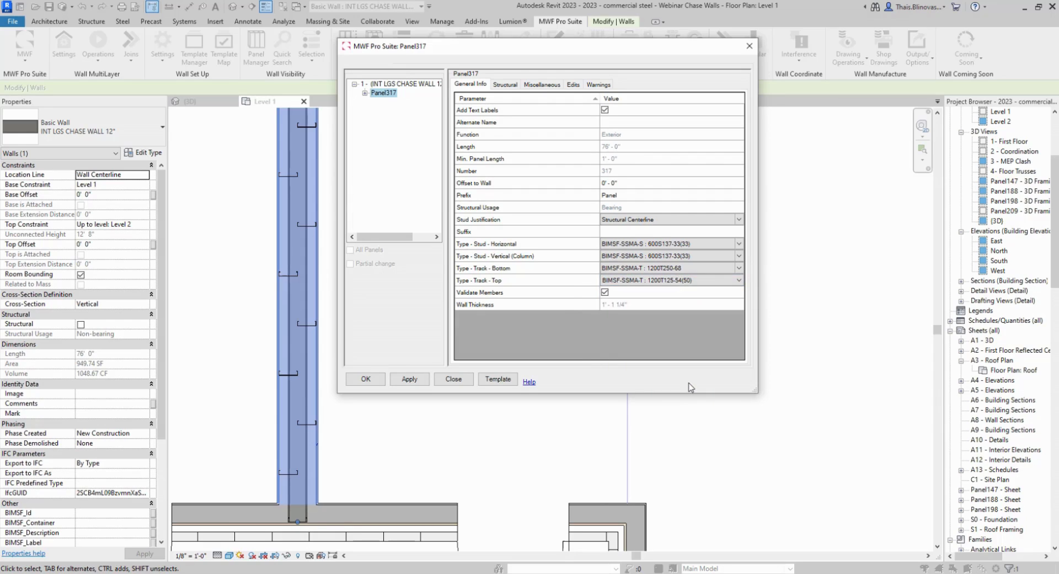
click(737, 270)
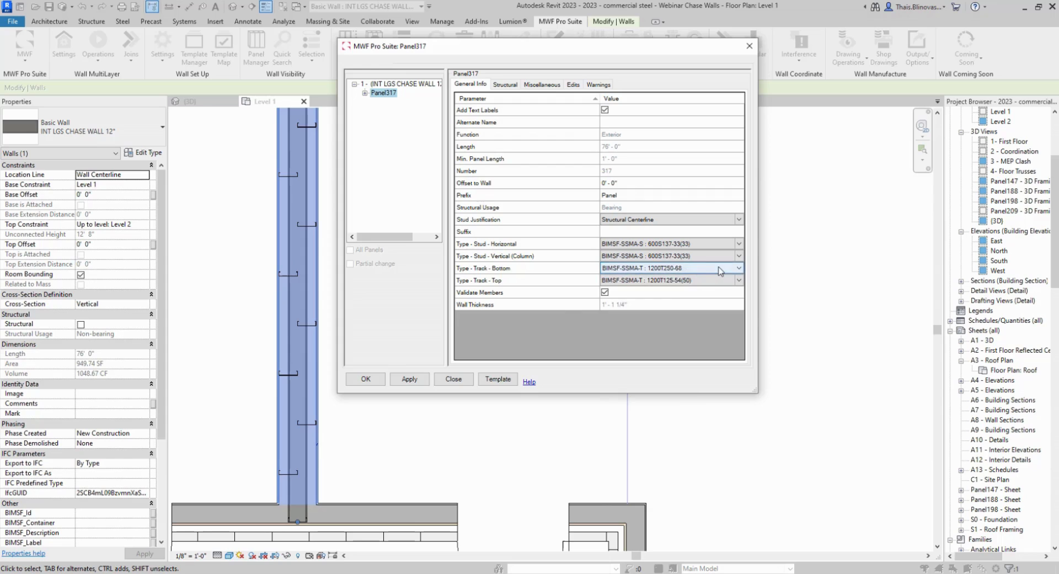
click(737, 270)
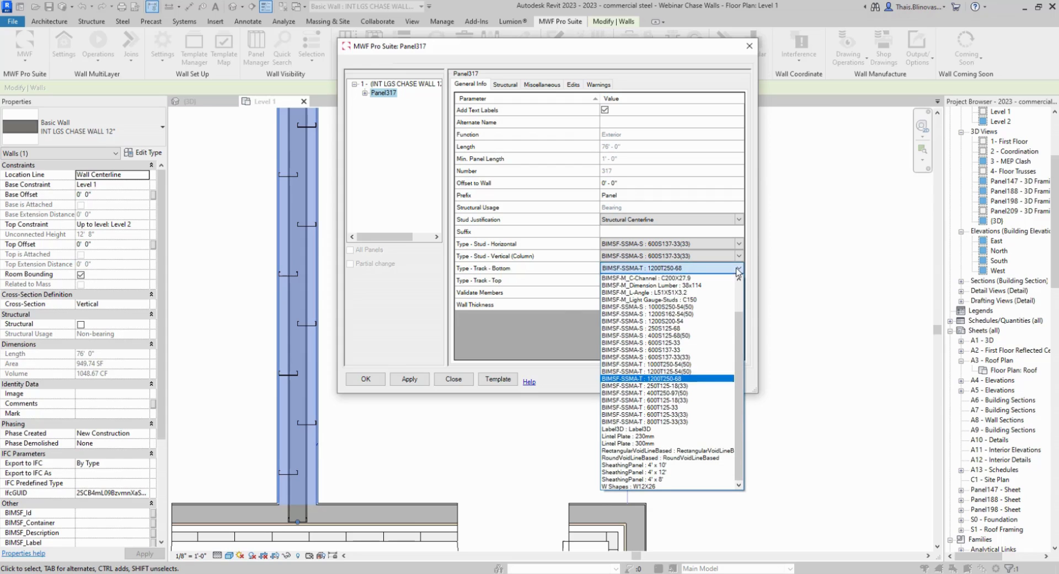
click(698, 371)
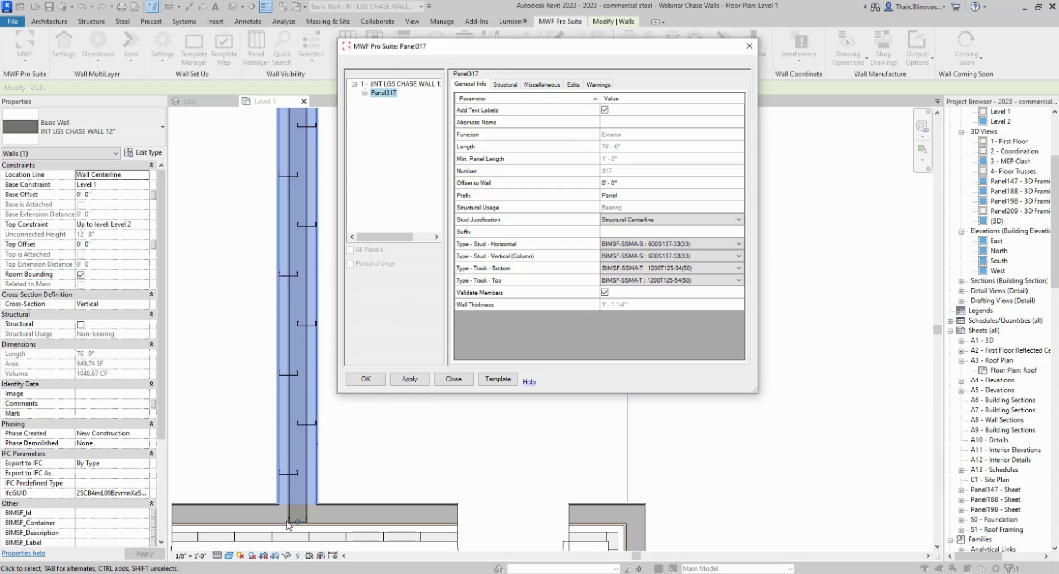
Override the panel's general end stud types, set both Start Stud and End Stud to BIMSF-SSMA-S : 1200S162-54(50), and apply the changes.
click(549, 85)
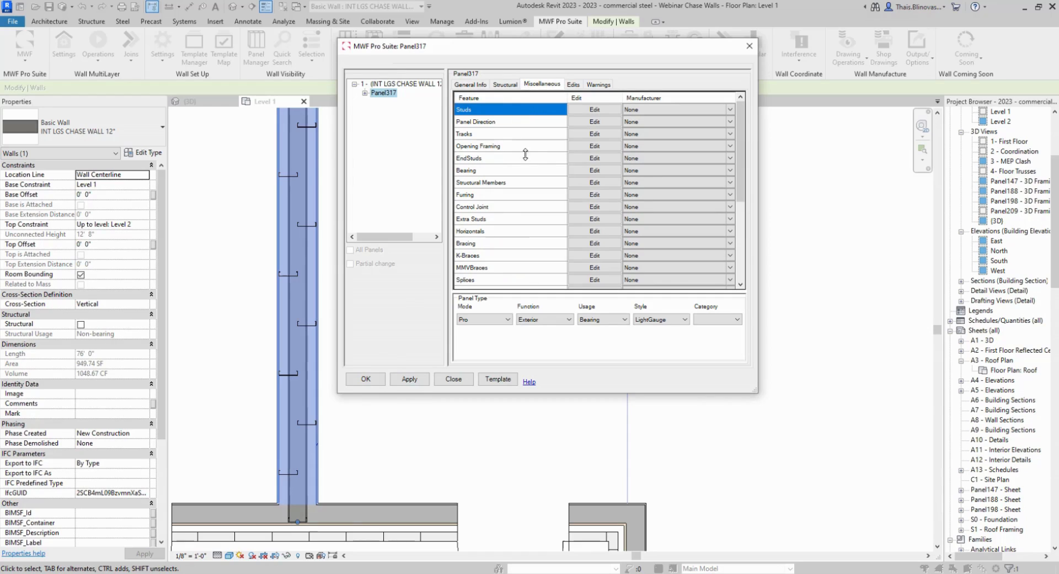
click(595, 158)
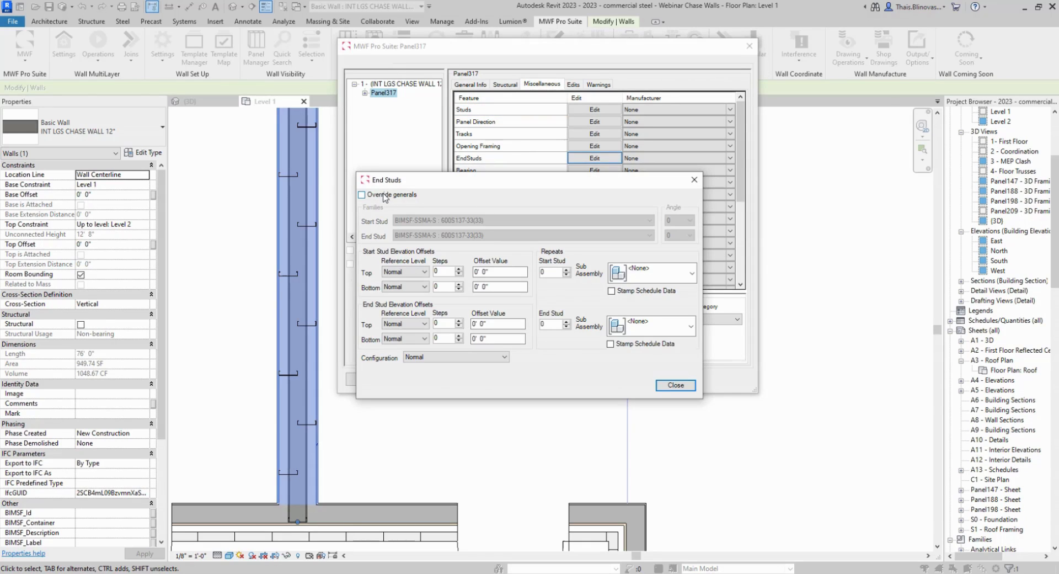
click(385, 196)
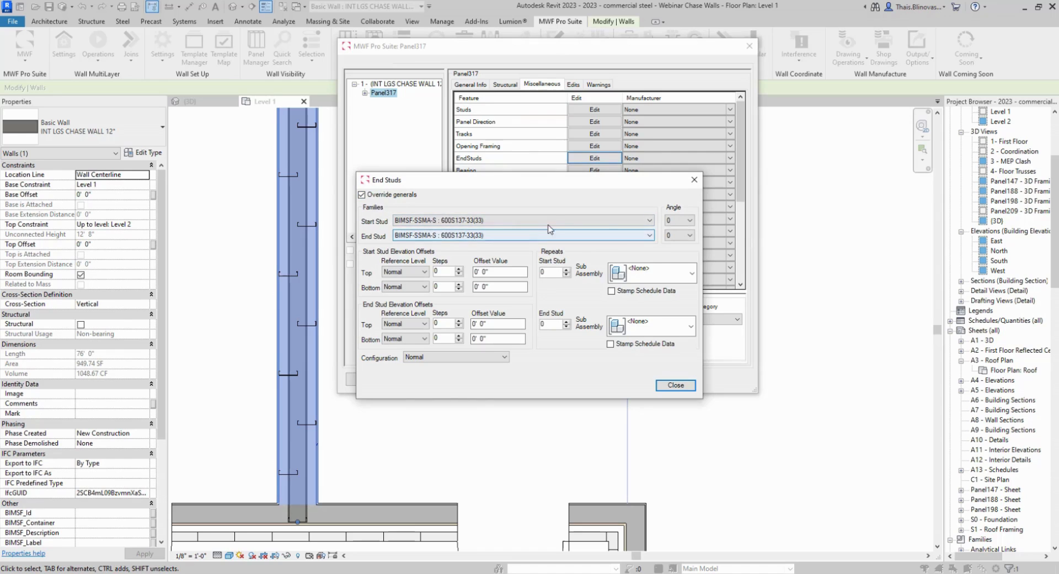
click(621, 221)
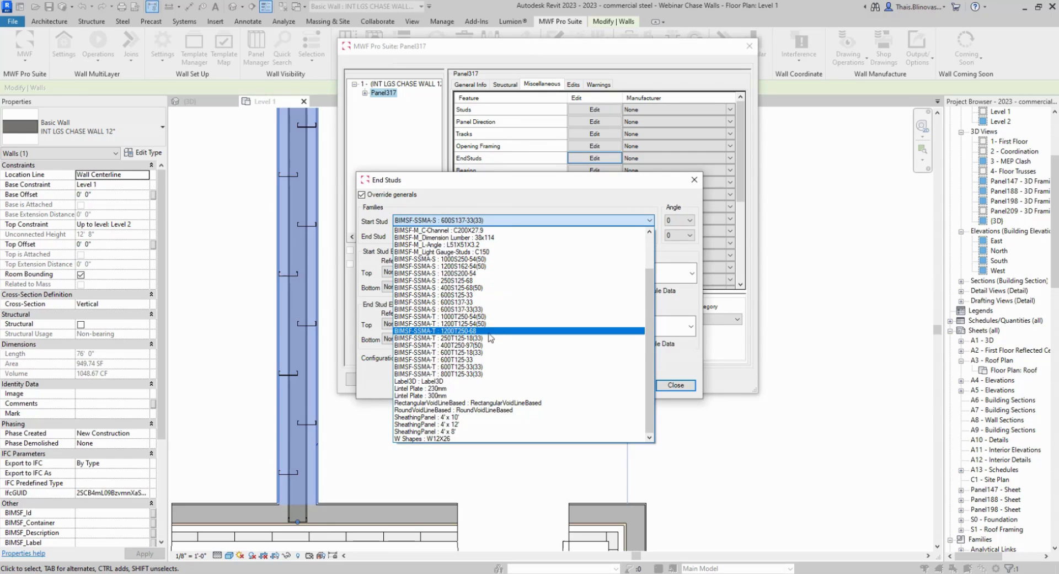
click(473, 266)
click(598, 235)
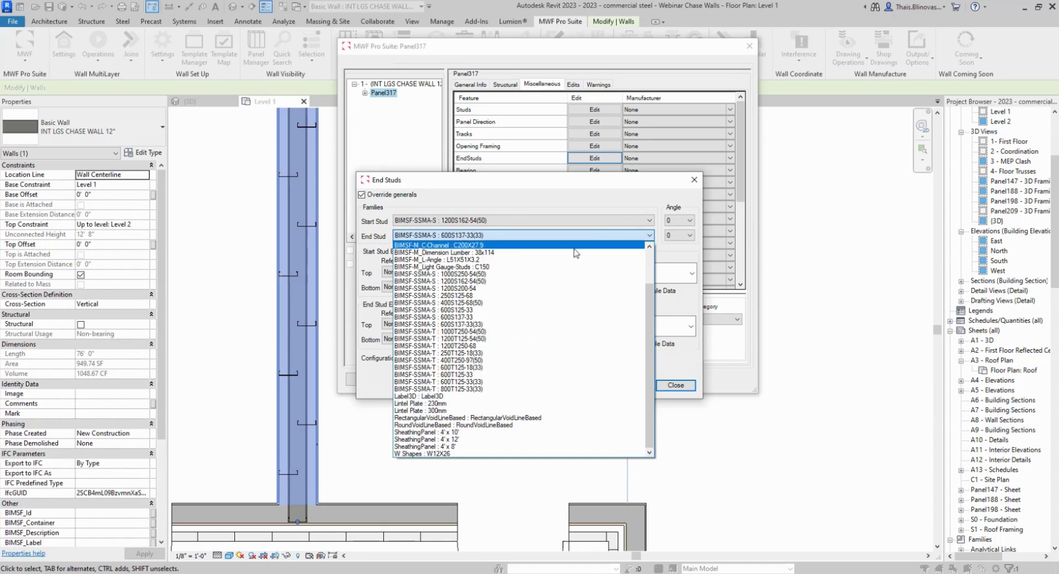
click(488, 282)
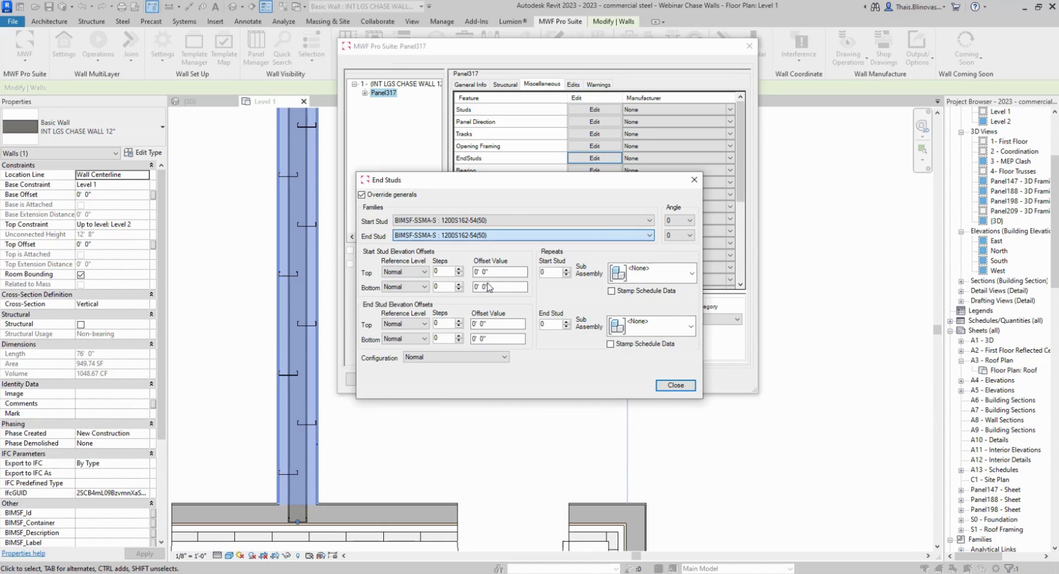
click(675, 385)
click(364, 380)
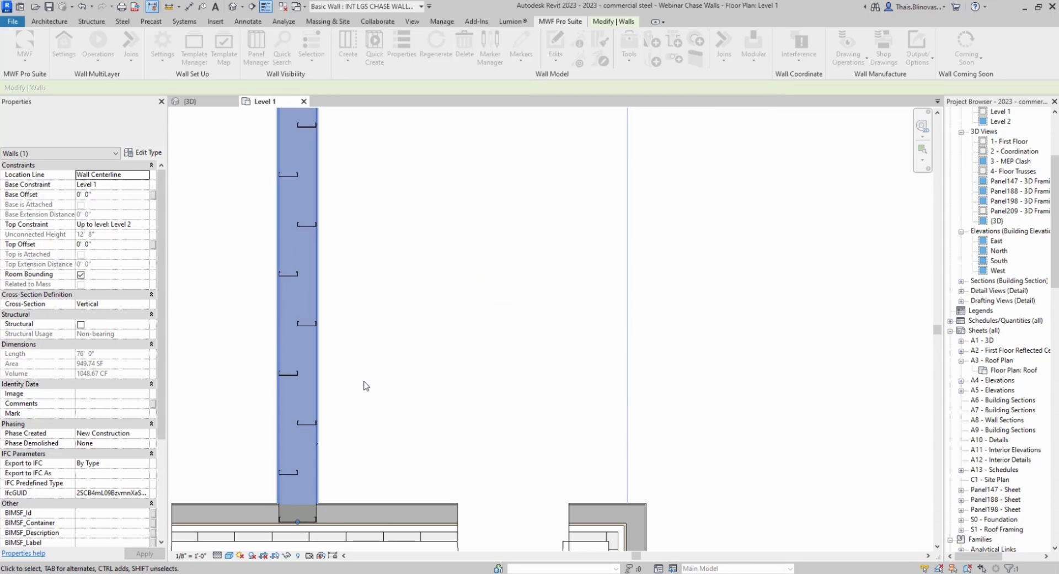
Place an aligned dimension string across four consecutive staggered studs near the chase wall's lower end.
scroll(329, 435, up, 3)
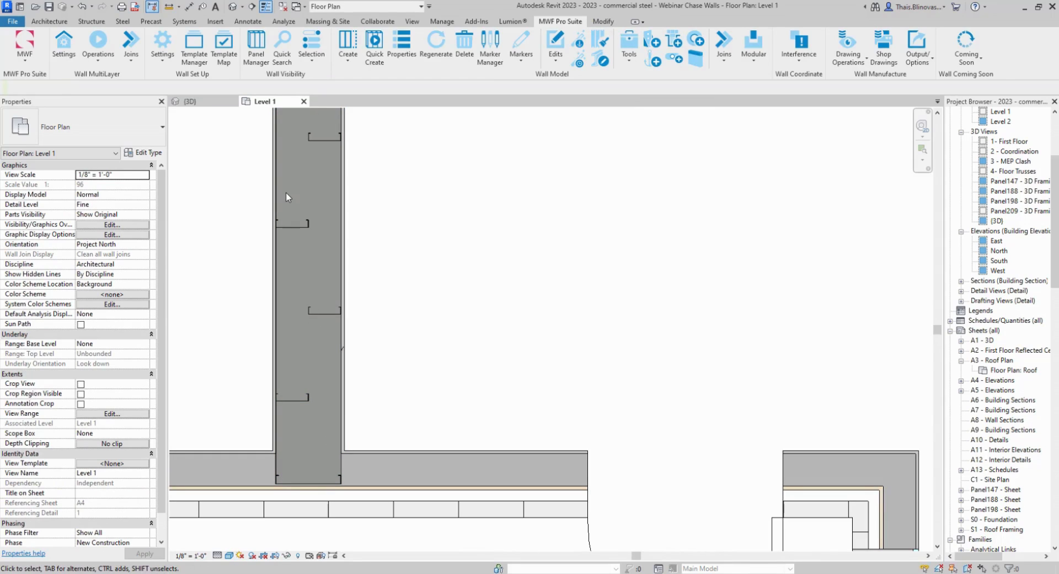
scroll(368, 424, down, 2)
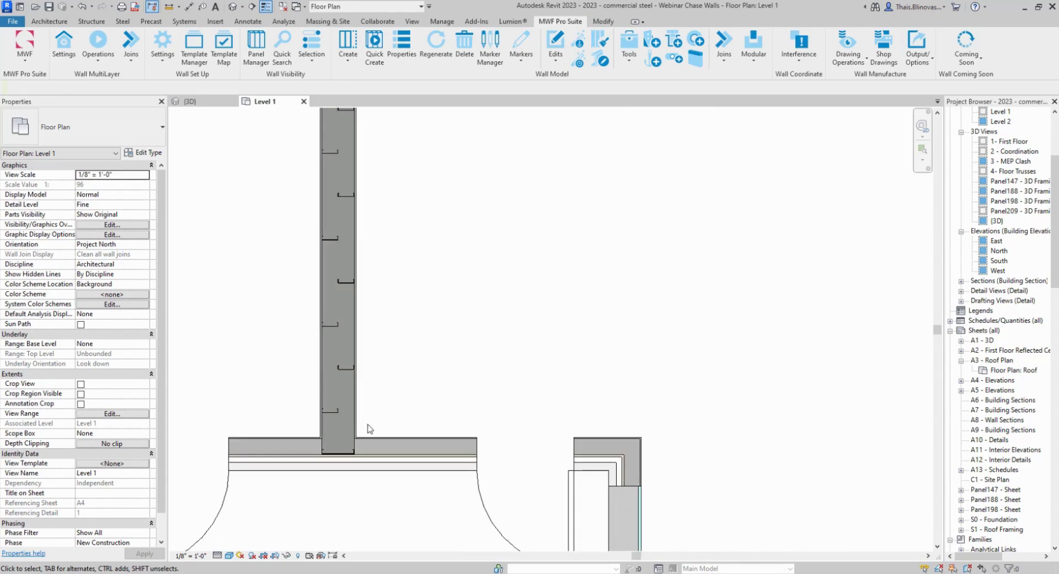
key(i)
click(306, 399)
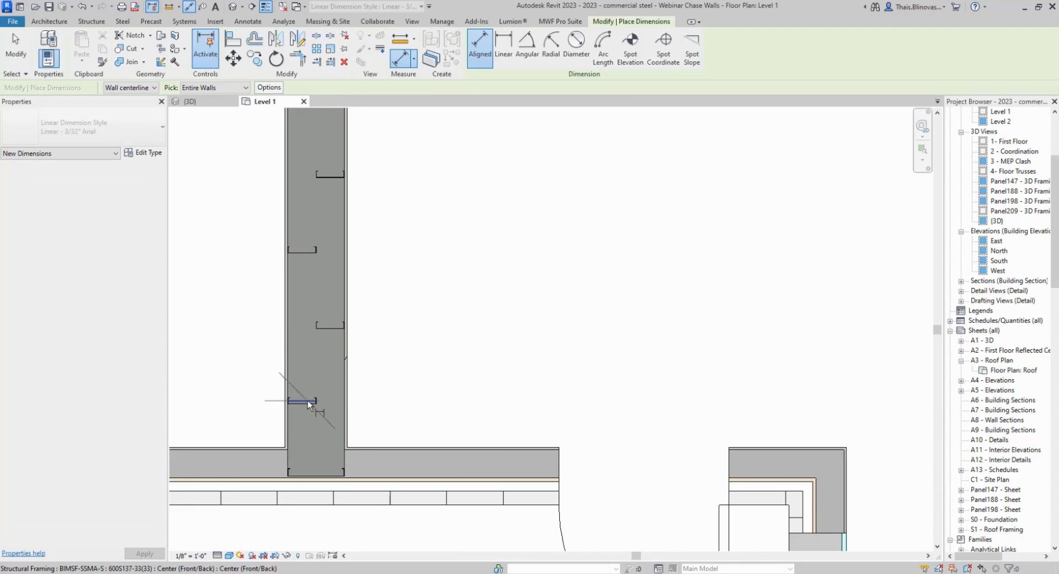
click(334, 323)
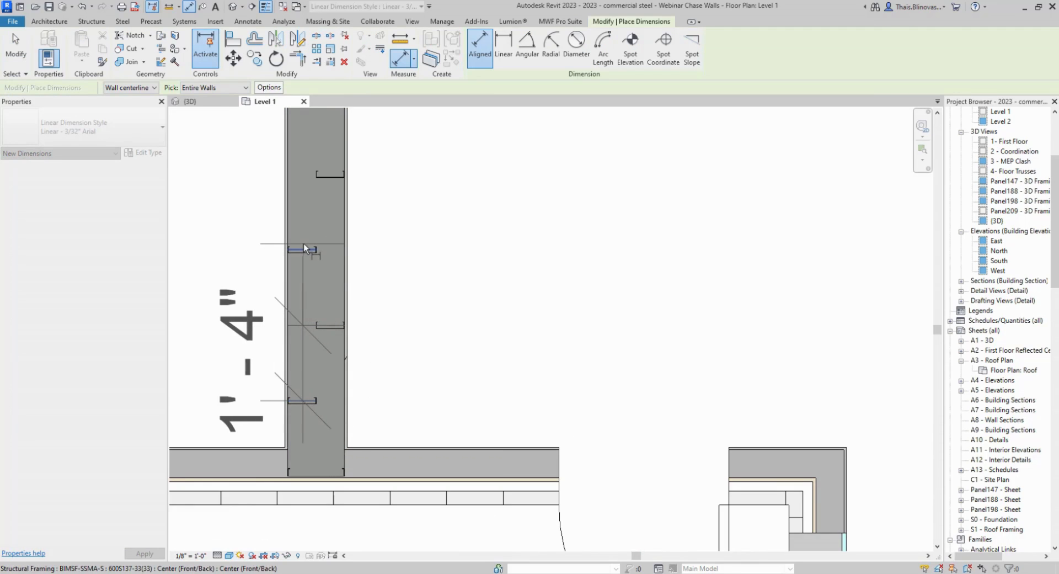
click(306, 250)
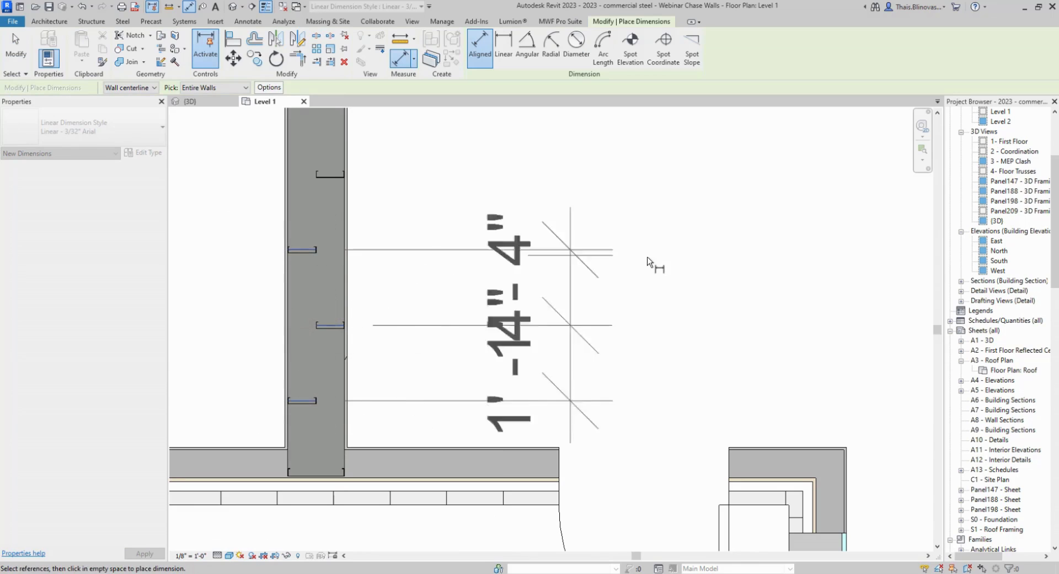
click(335, 174)
middle_drag(517, 253, 424, 369)
scroll(425, 370, down, 2)
click(415, 210)
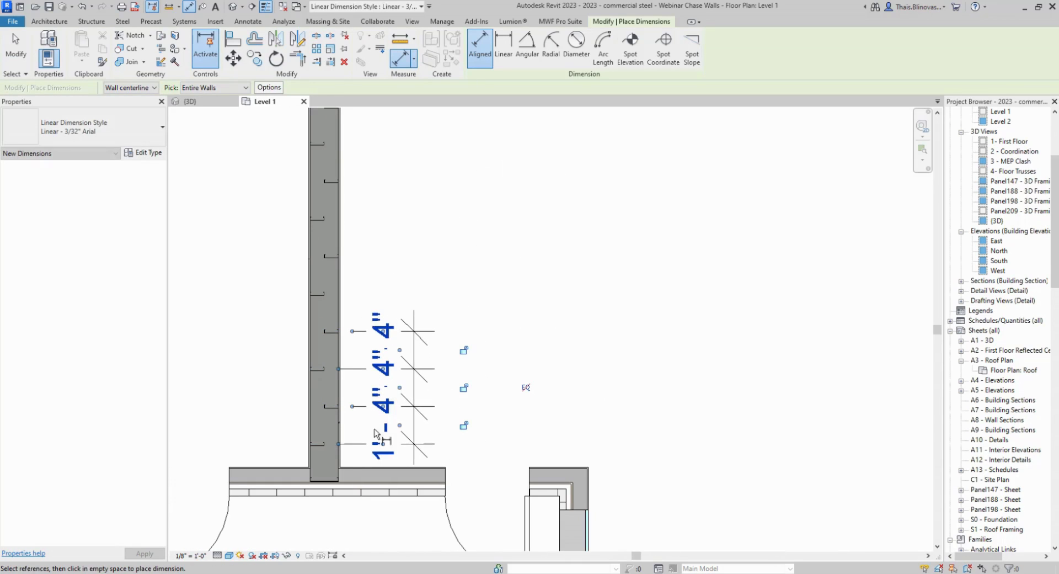
Set the Level 1 floor plan's view scale to 3/8" = 1'-0" and end the dimensioning.
click(192, 555)
click(204, 299)
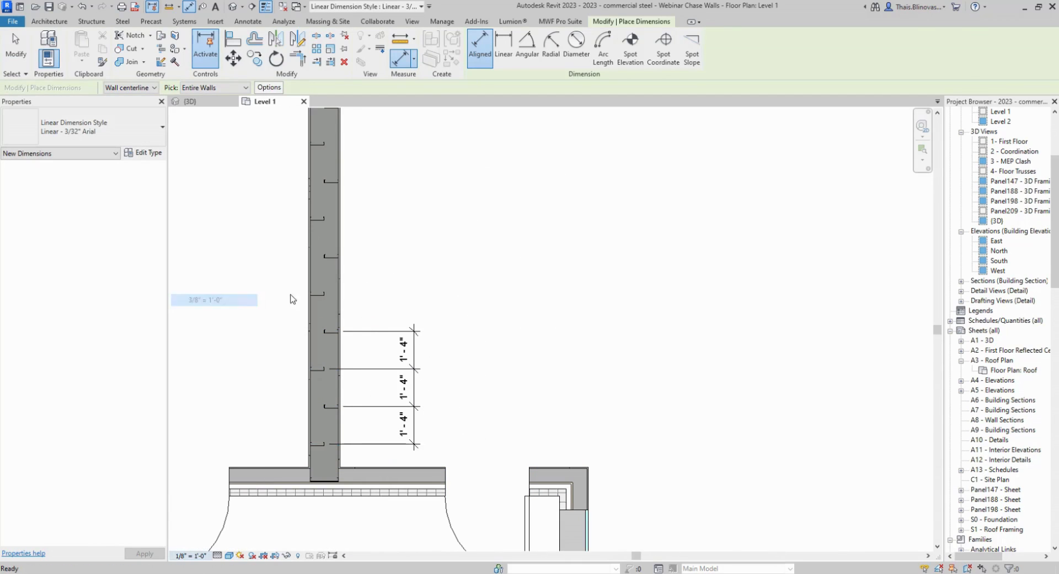
key(Escape)
scroll(414, 389, up, 2)
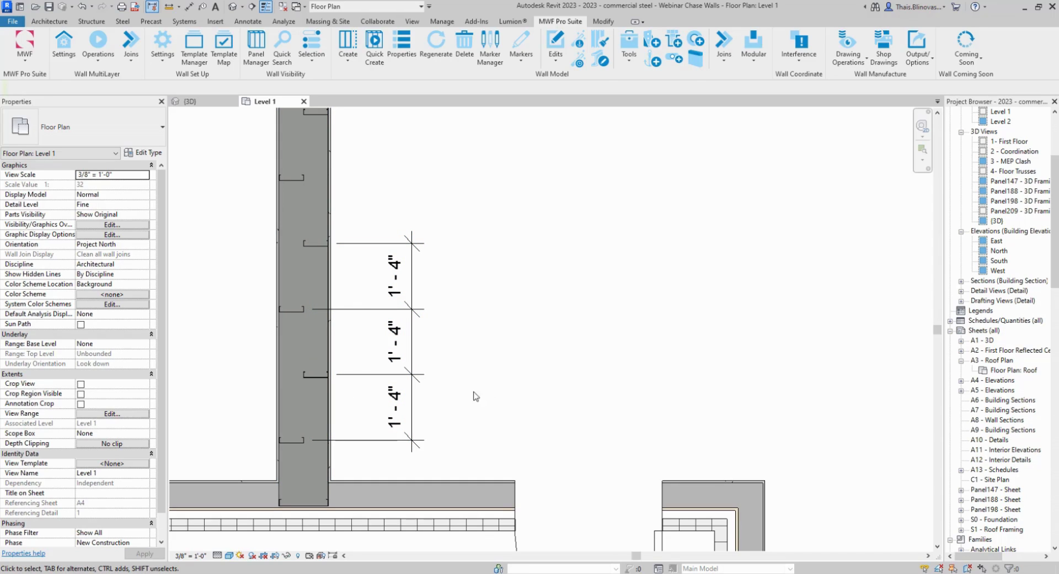
Delete the stud spacing dimension string beside the chase wall.
click(406, 379)
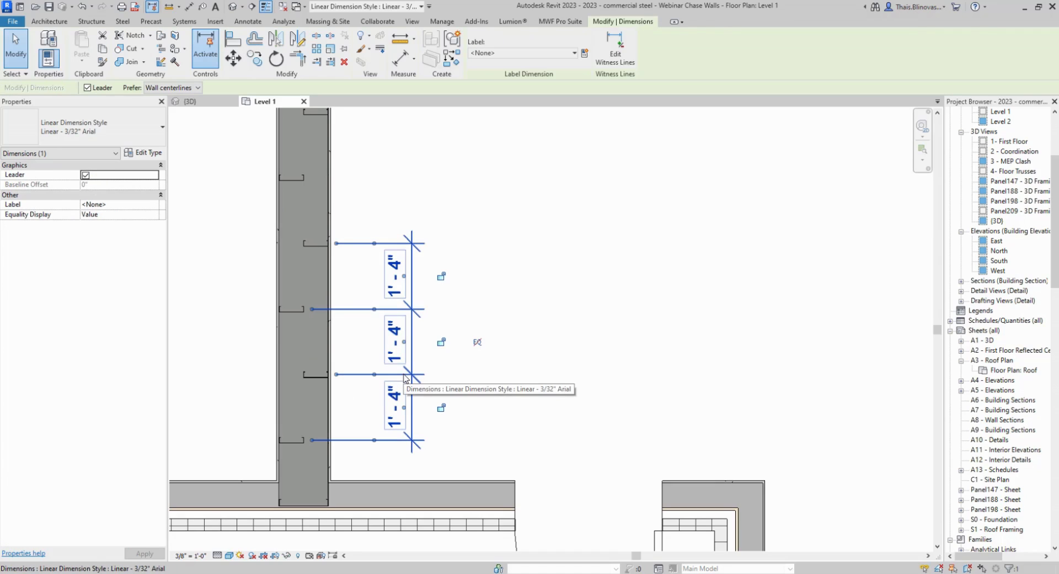
key(Delete)
scroll(360, 408, down, 3)
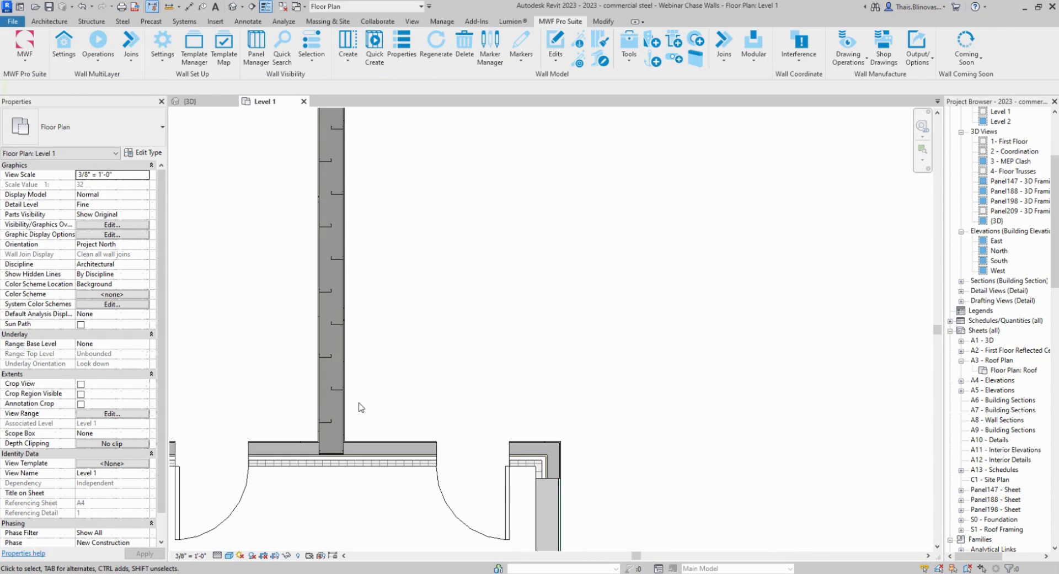
Delete the existing structural panel and its members from the central chase wall using the Delete Members option.
middle_drag(360, 407, 371, 461)
scroll(367, 436, down, 2)
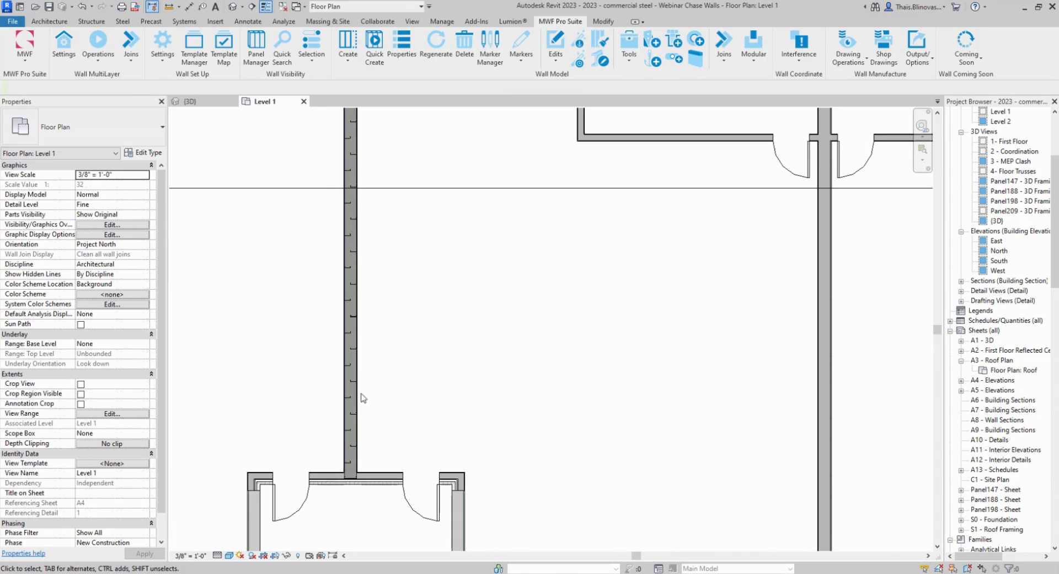
click(354, 351)
middle_drag(426, 374, 389, 385)
click(574, 24)
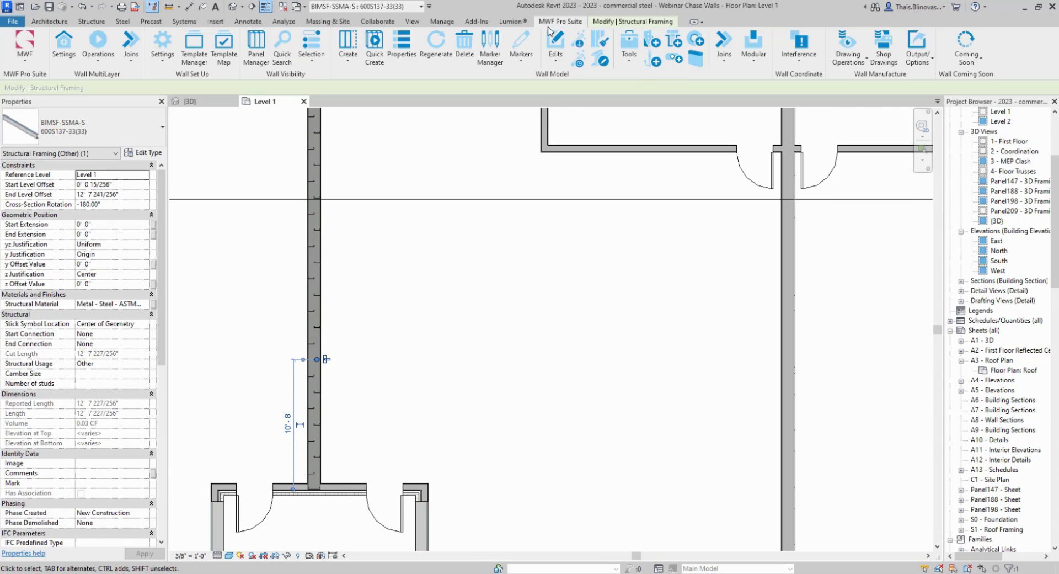
click(468, 58)
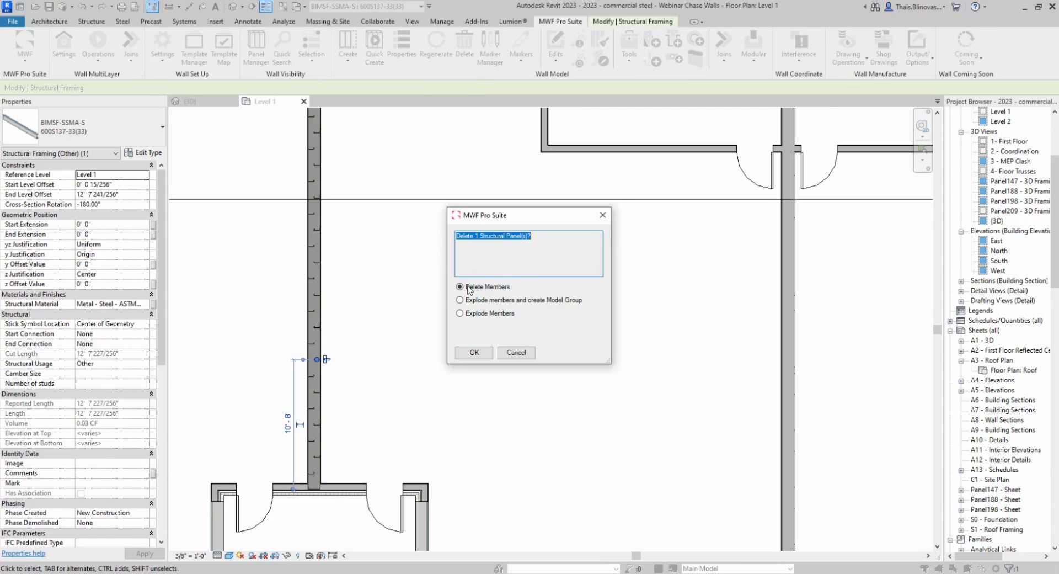
click(474, 353)
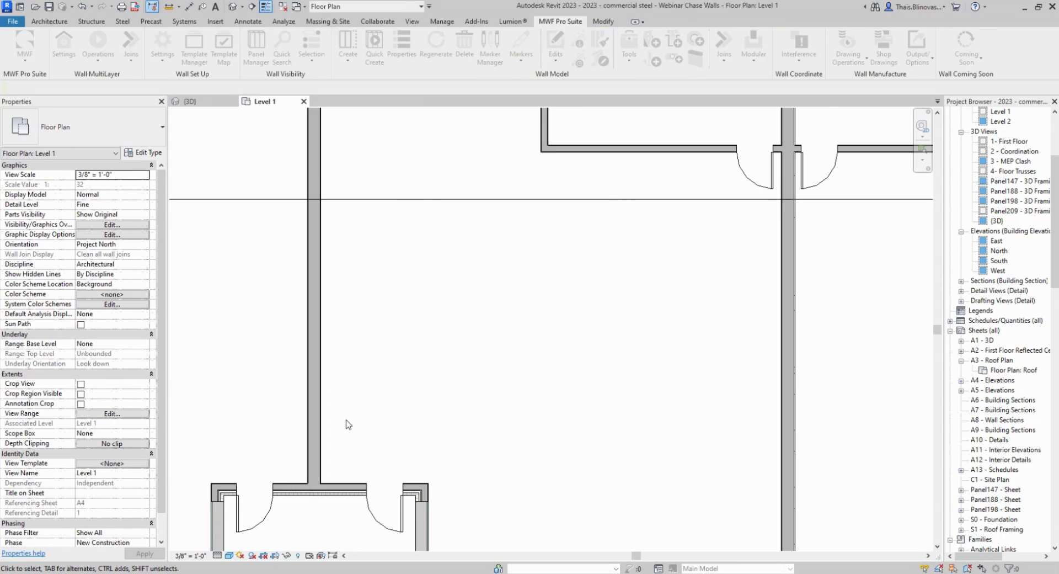
Create a new panel on the central chase wall with the Light Gauge template set as active.
click(320, 401)
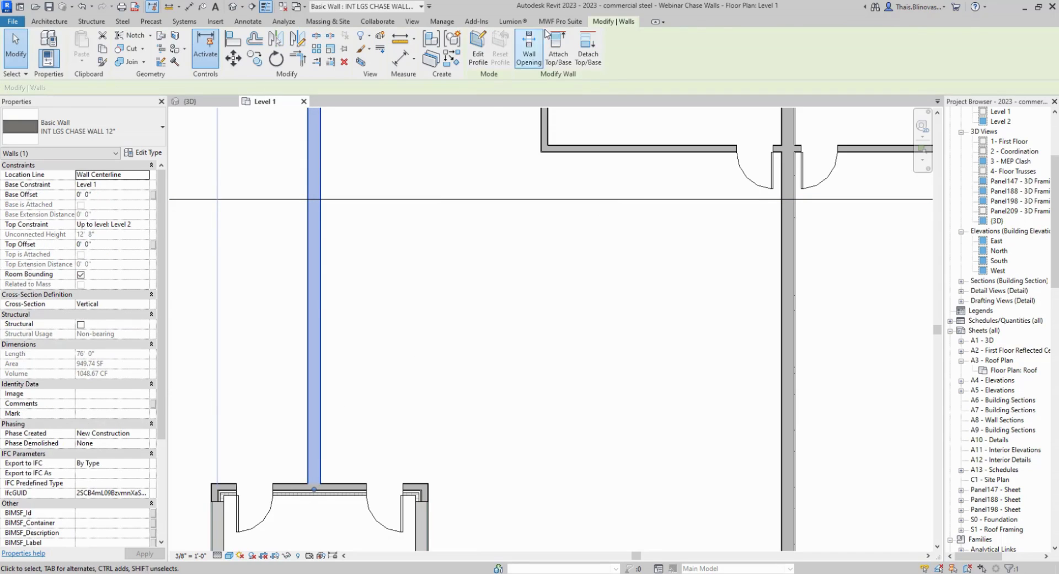
click(348, 44)
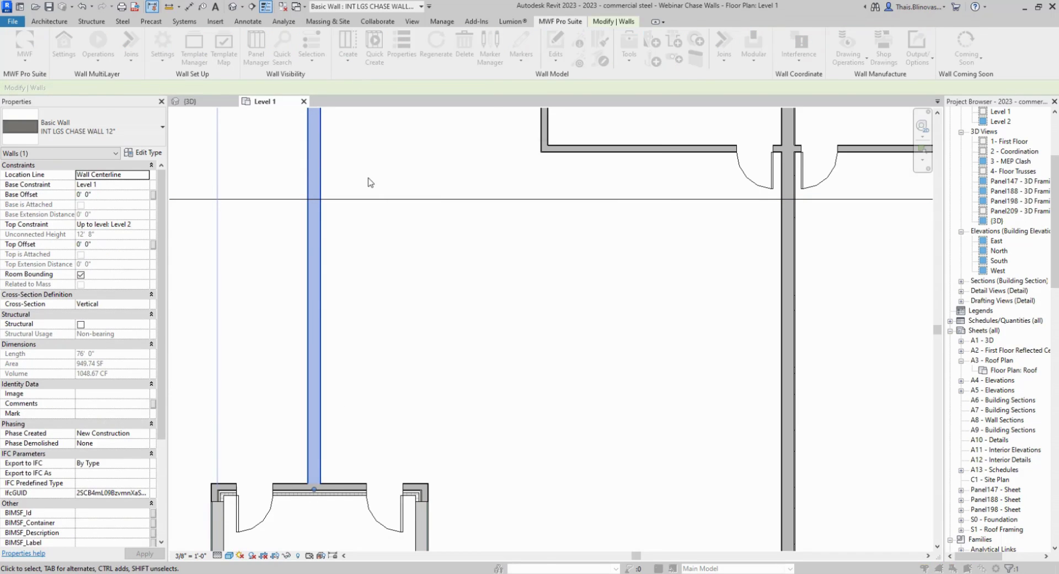
click(513, 415)
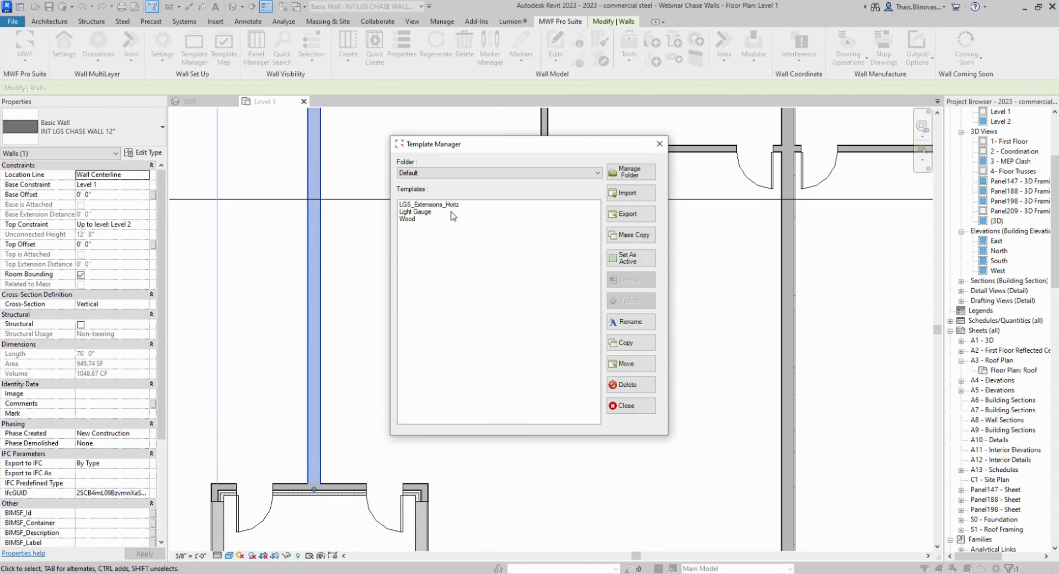
click(425, 212)
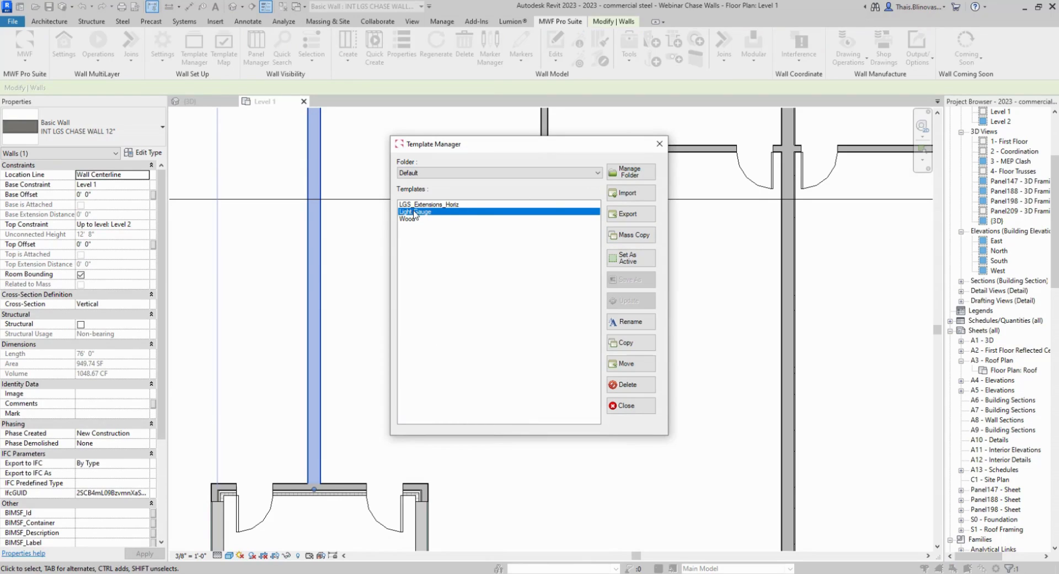
click(629, 258)
click(628, 405)
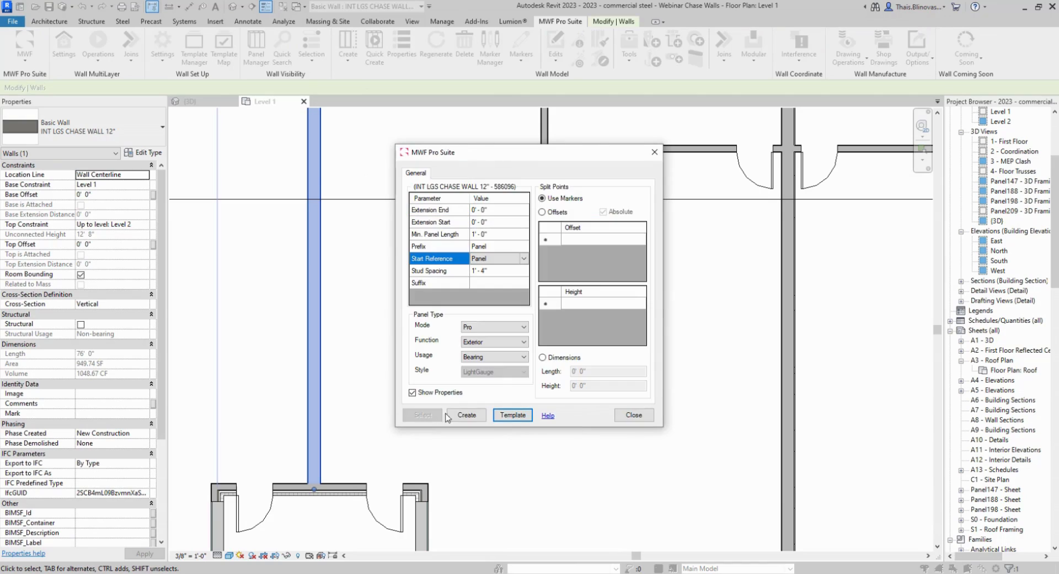
click(448, 416)
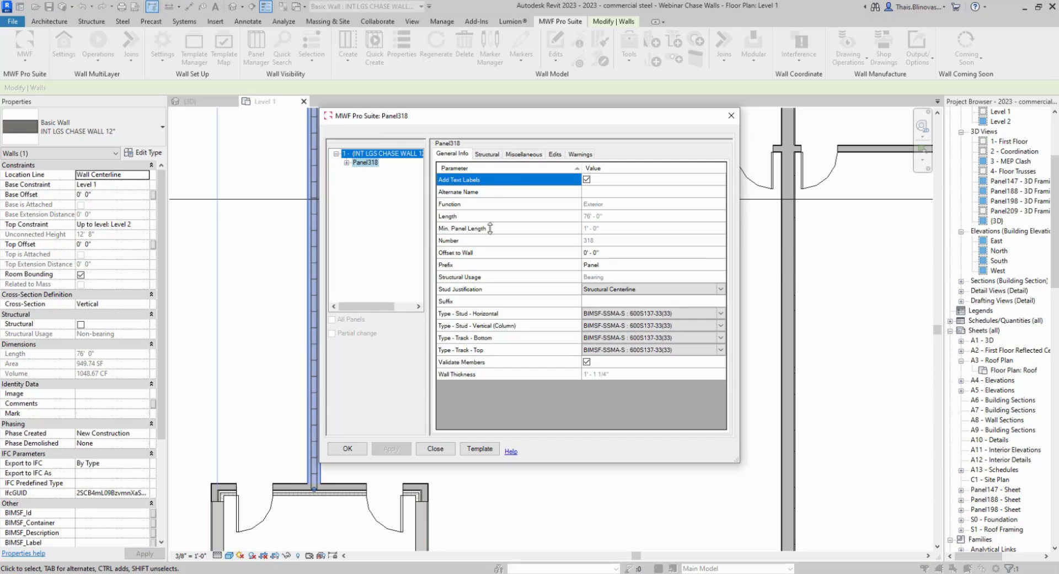
Open the new panel's Structural Members settings and compare the Normal stud arrangement options with the Chase options.
click(523, 154)
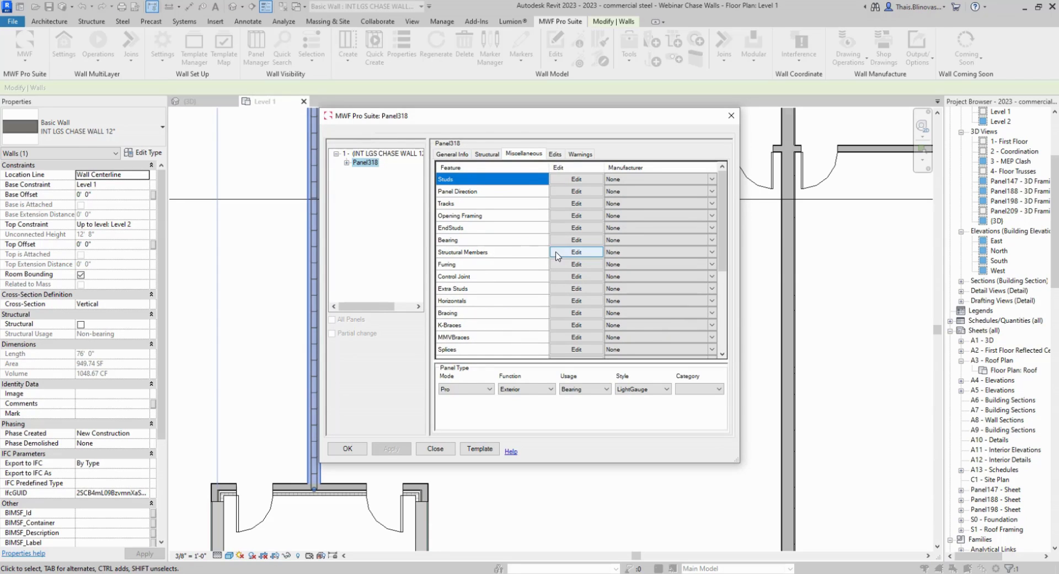
click(575, 252)
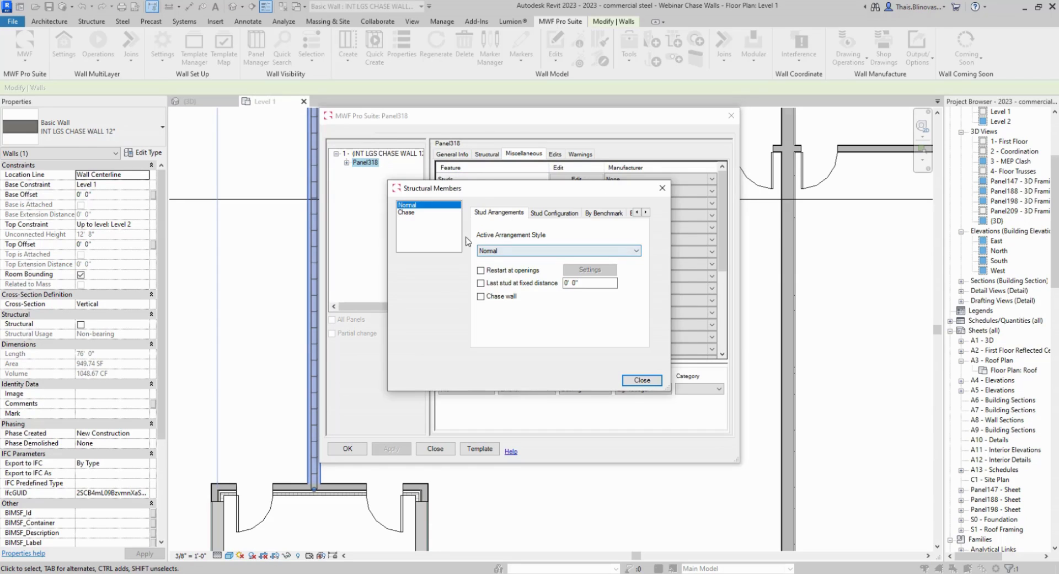
drag(484, 188, 561, 191)
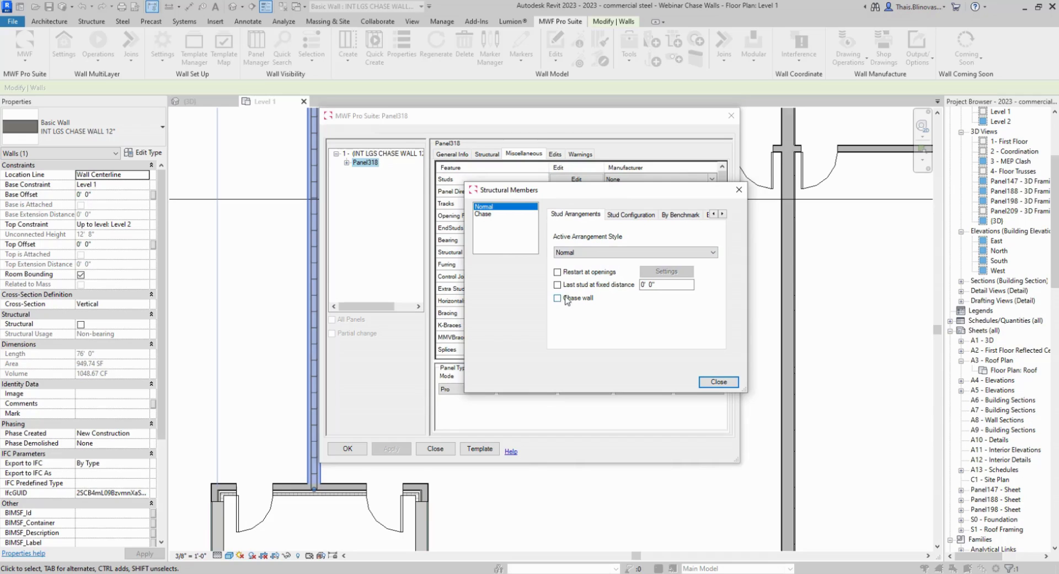
click(486, 209)
click(484, 214)
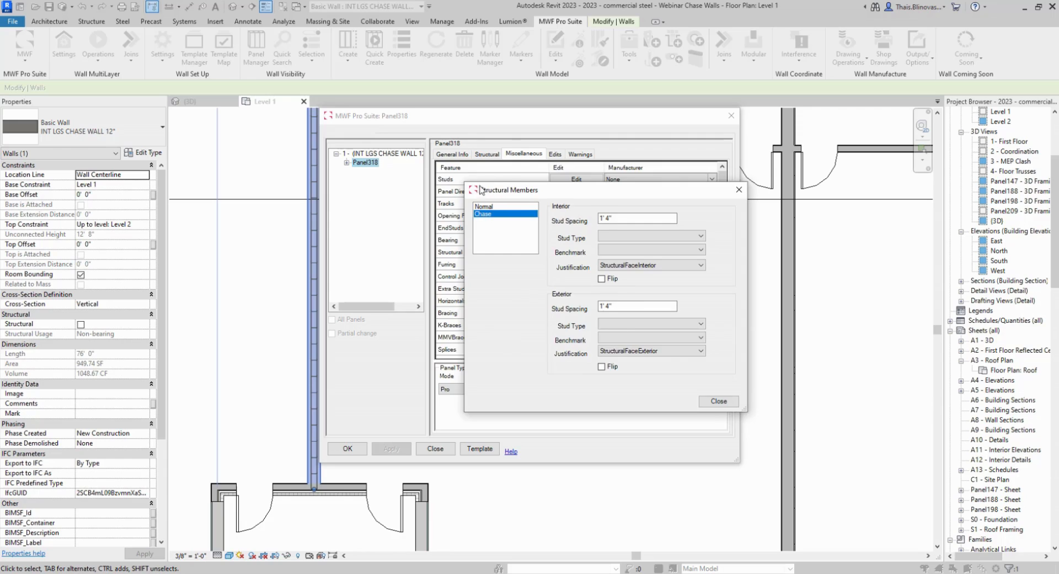
drag(481, 189, 449, 177)
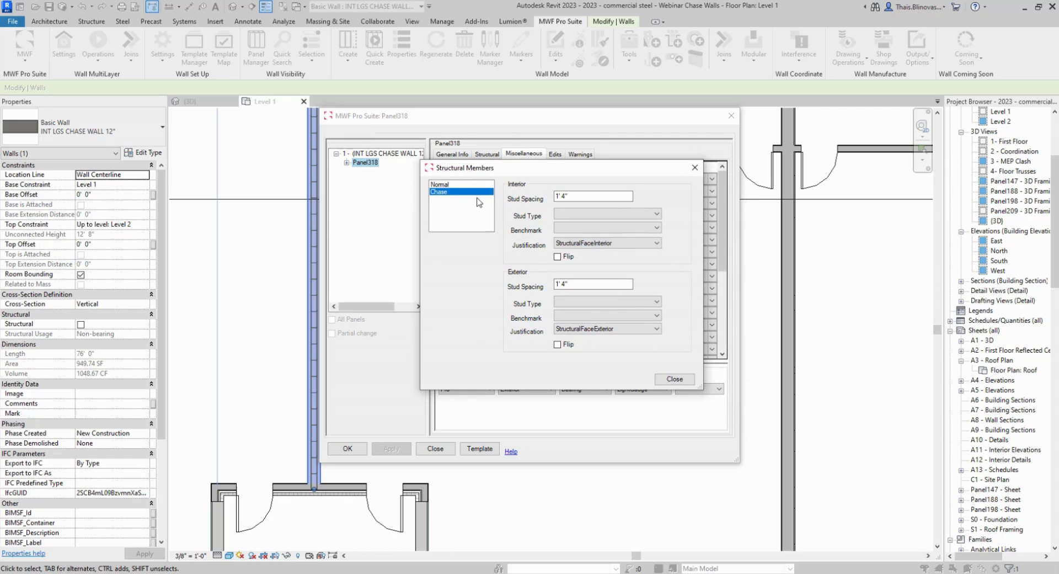
click(447, 186)
click(450, 194)
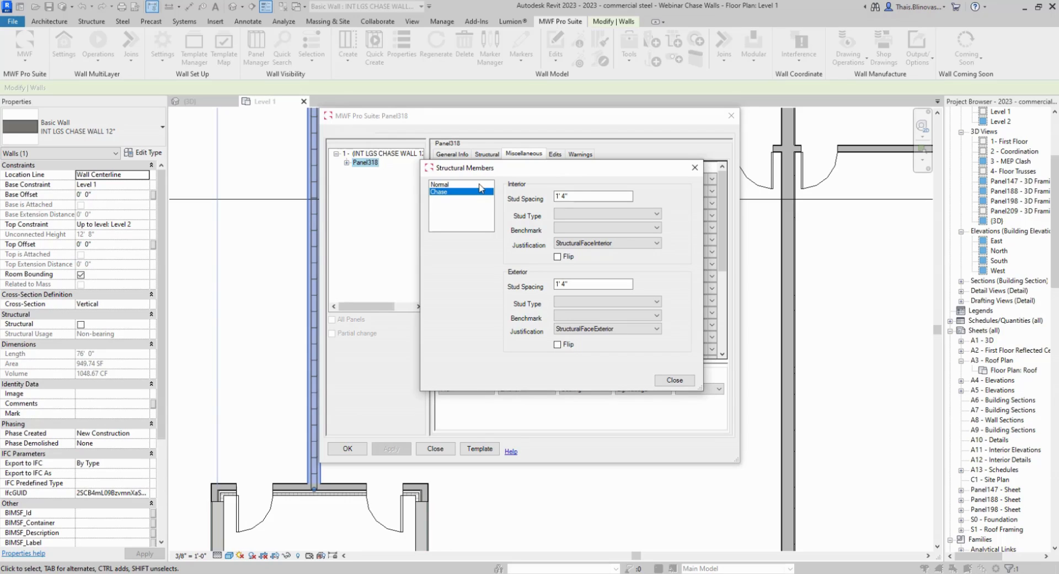
Set the interior stud spacing in the Chase options to 2' 0".
double_click(569, 198)
drag(509, 167, 563, 262)
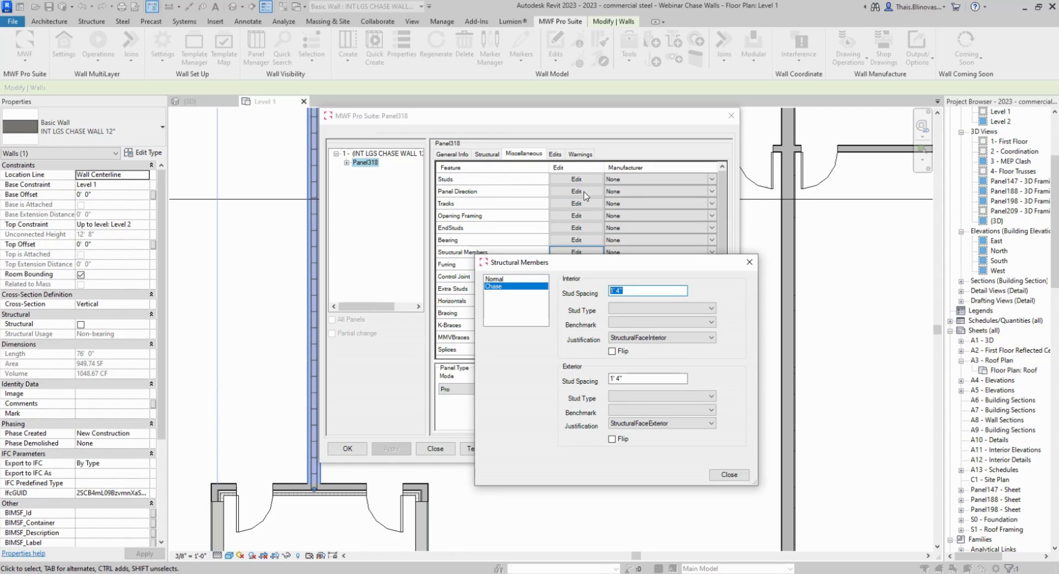
drag(600, 262, 483, 174)
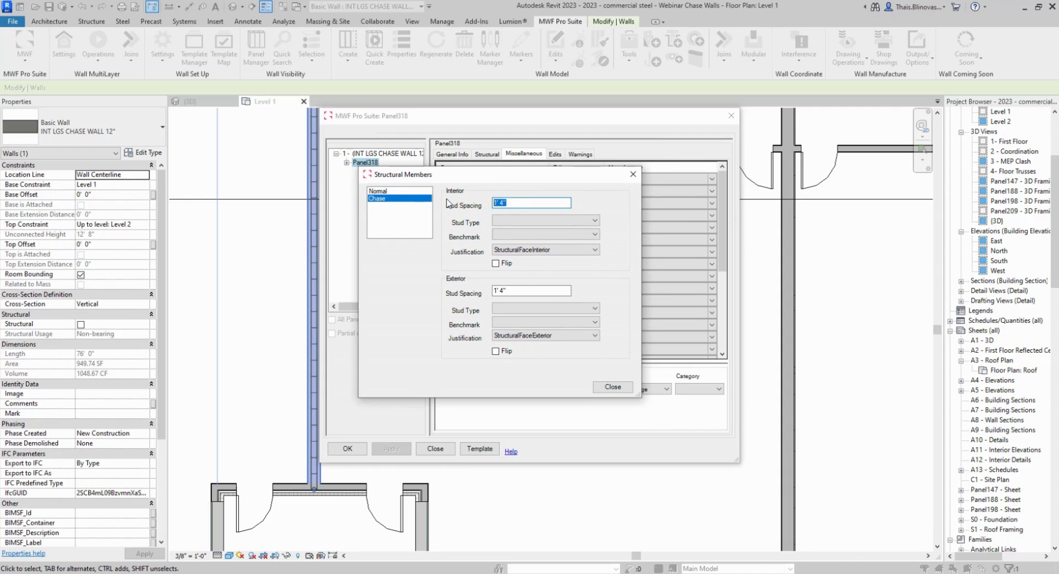
text(2'0)
Examine the member types available for the interior chase studs.
click(531, 221)
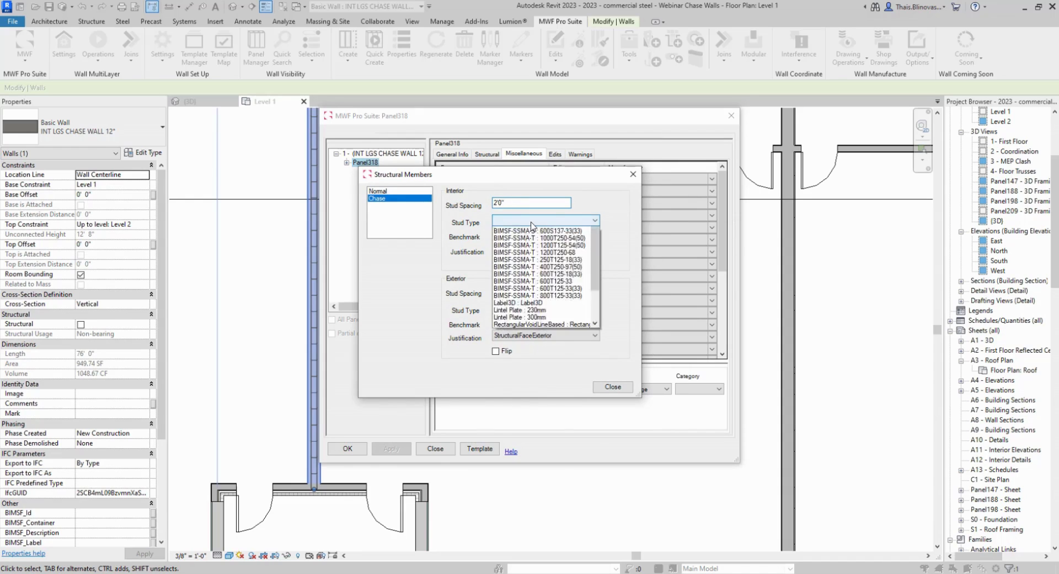
click(531, 223)
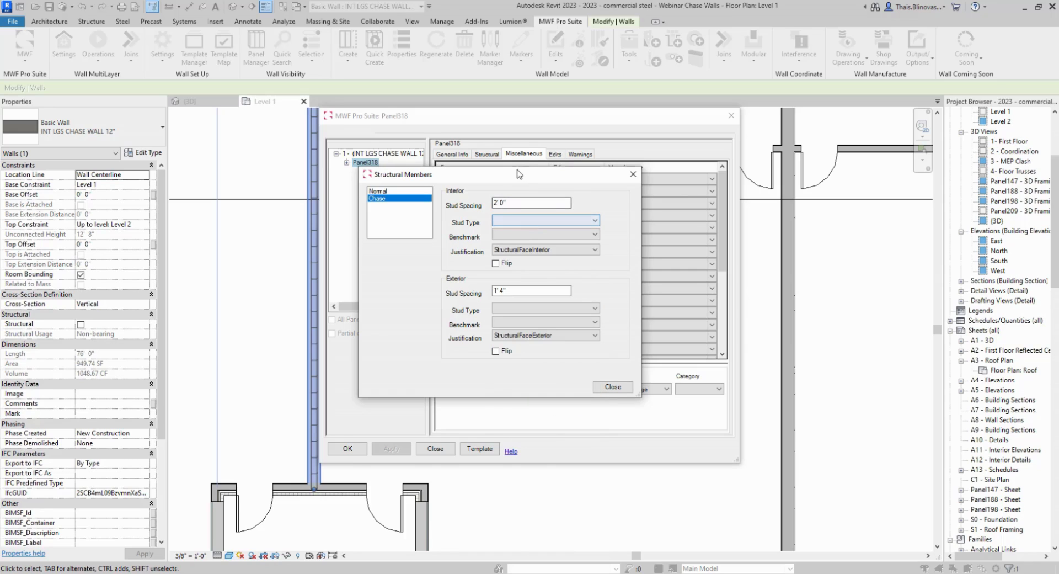
drag(568, 175, 467, 169)
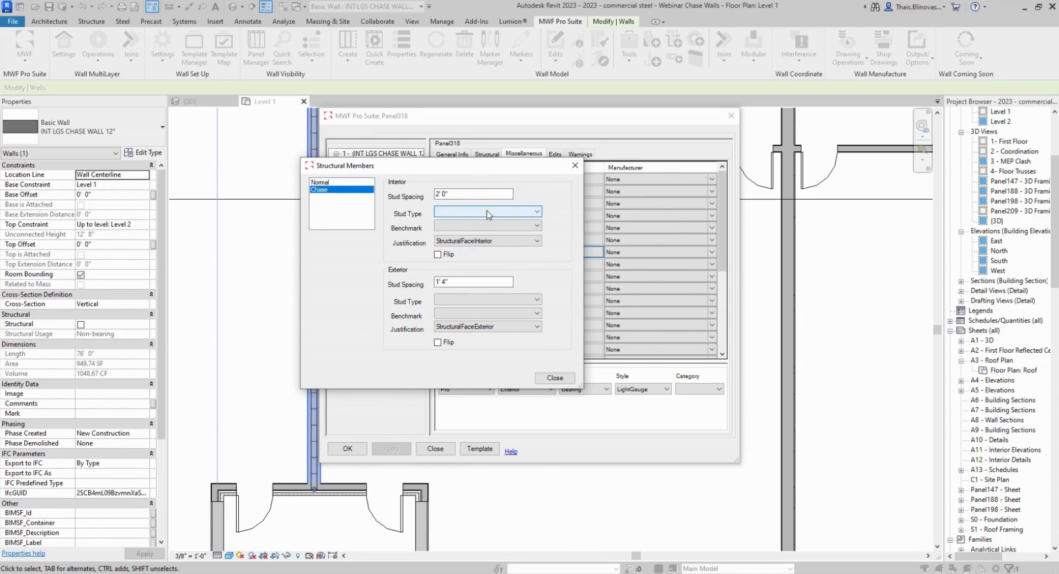
click(488, 213)
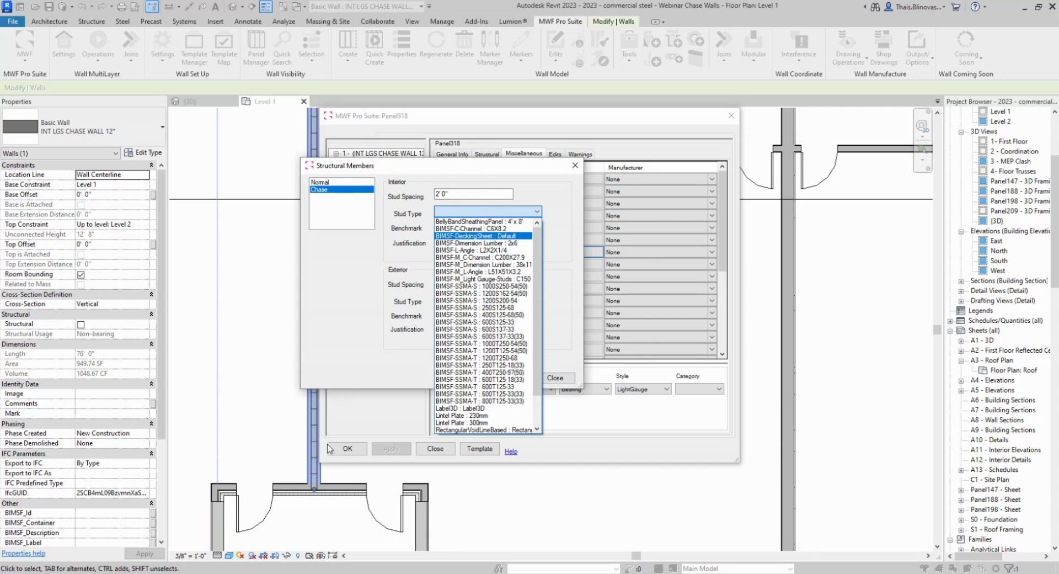
click(345, 293)
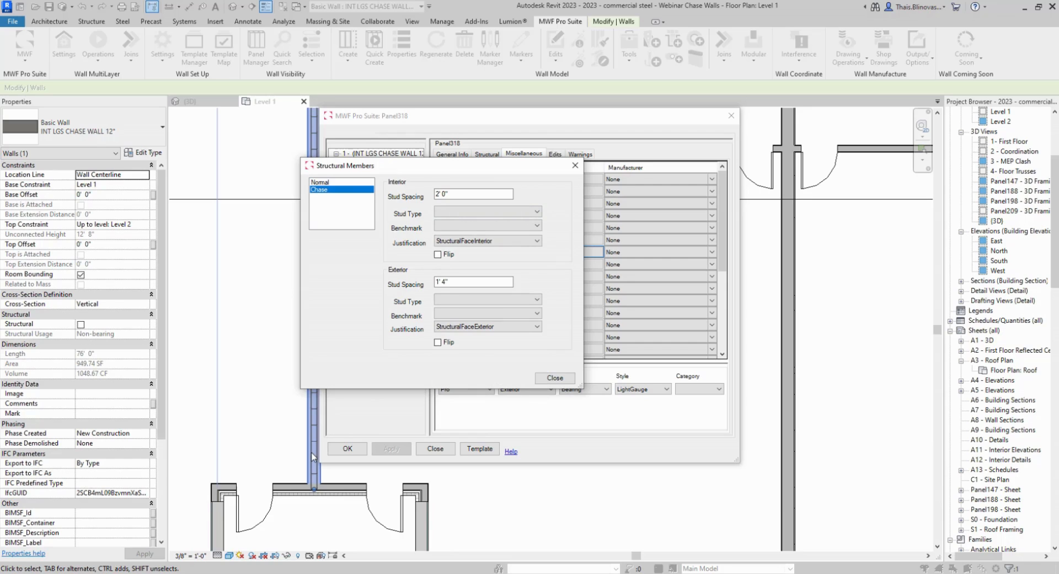
click(525, 211)
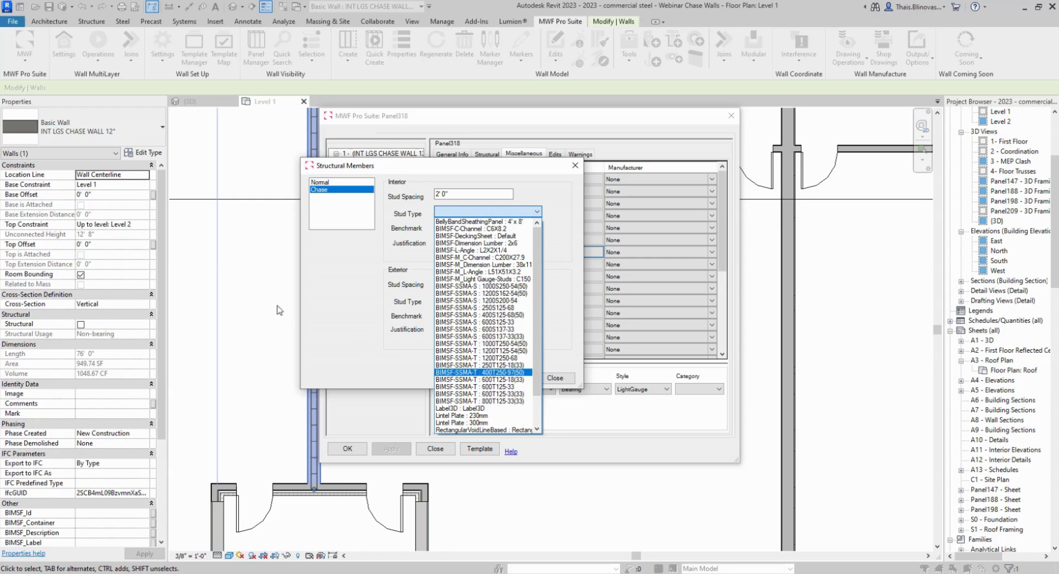
click(348, 296)
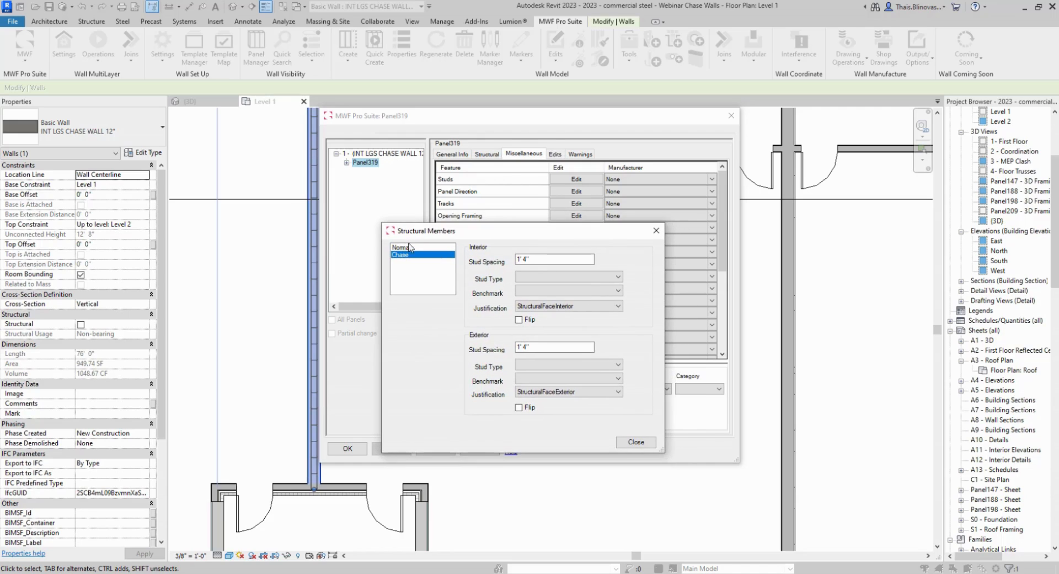
Return to the Normal structural member options, close the settings and accept the panel's properties.
click(409, 247)
click(637, 424)
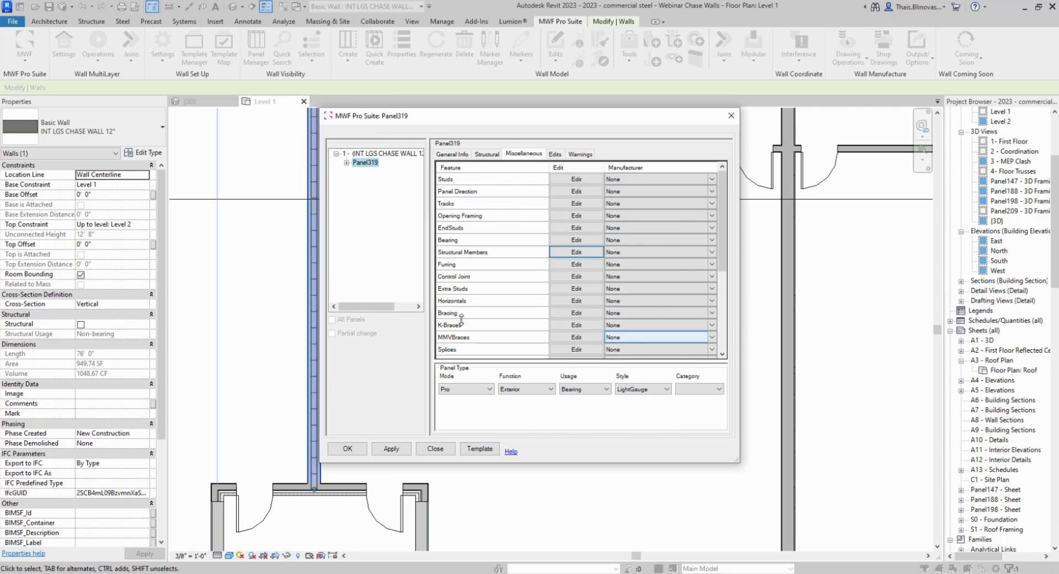
click(363, 449)
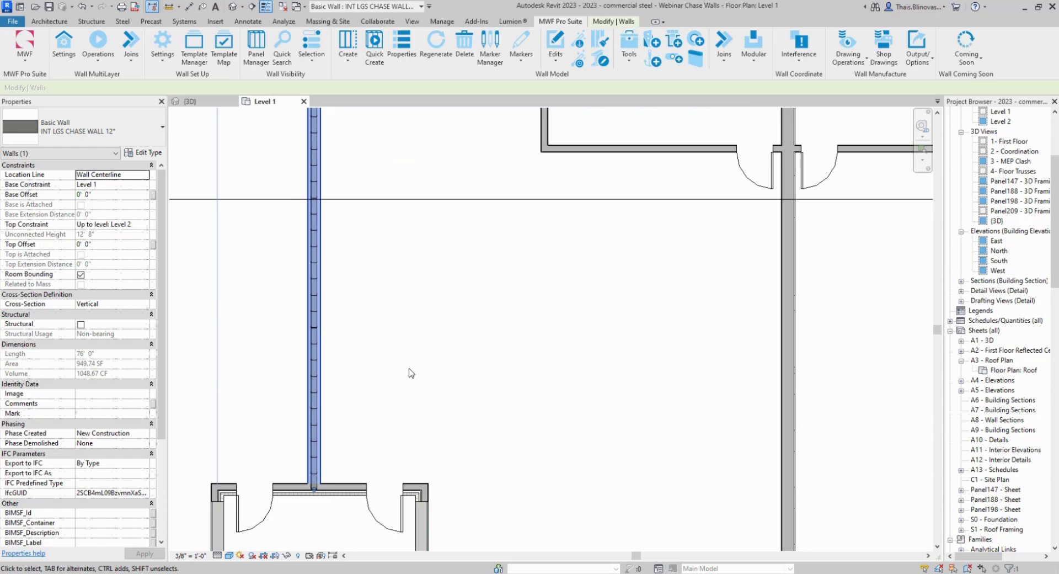
Start placing benchmarks by selecting points, using the mwfBenchmark : Default type and an initial sequence number of 1.
scroll(409, 373, down, 3)
scroll(425, 379, up, 1)
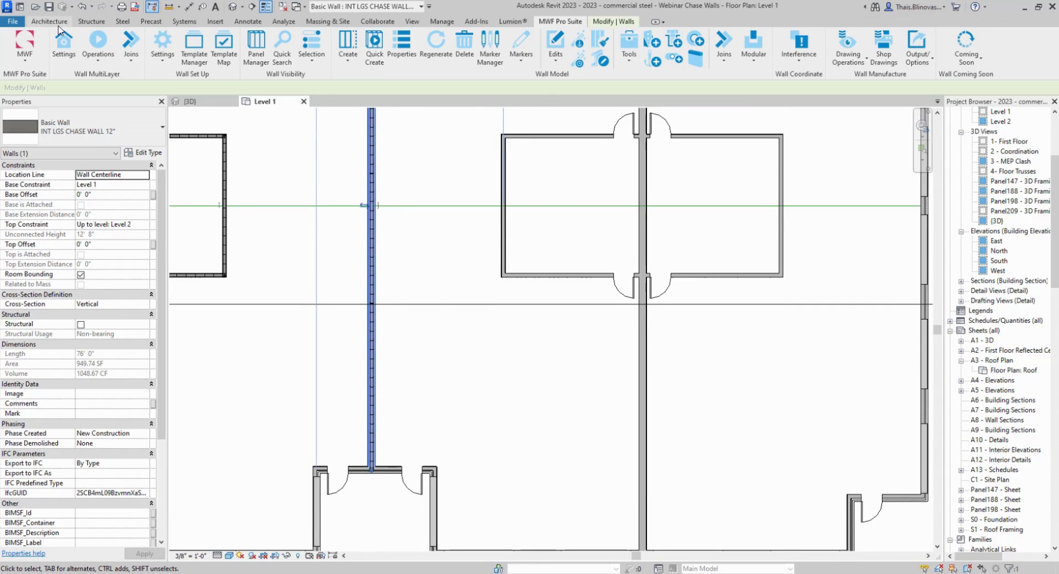
click(524, 63)
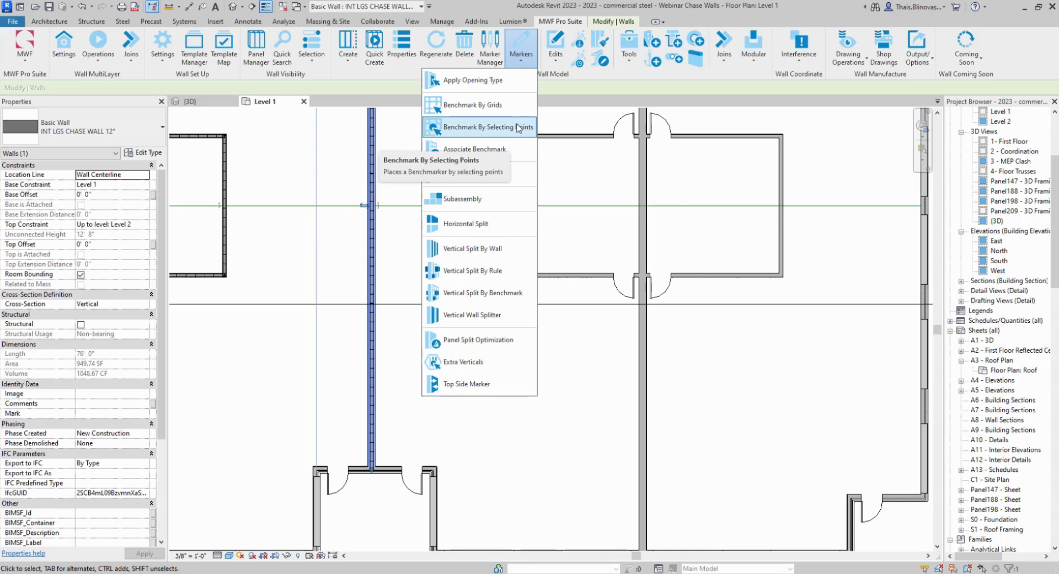
click(488, 127)
click(596, 255)
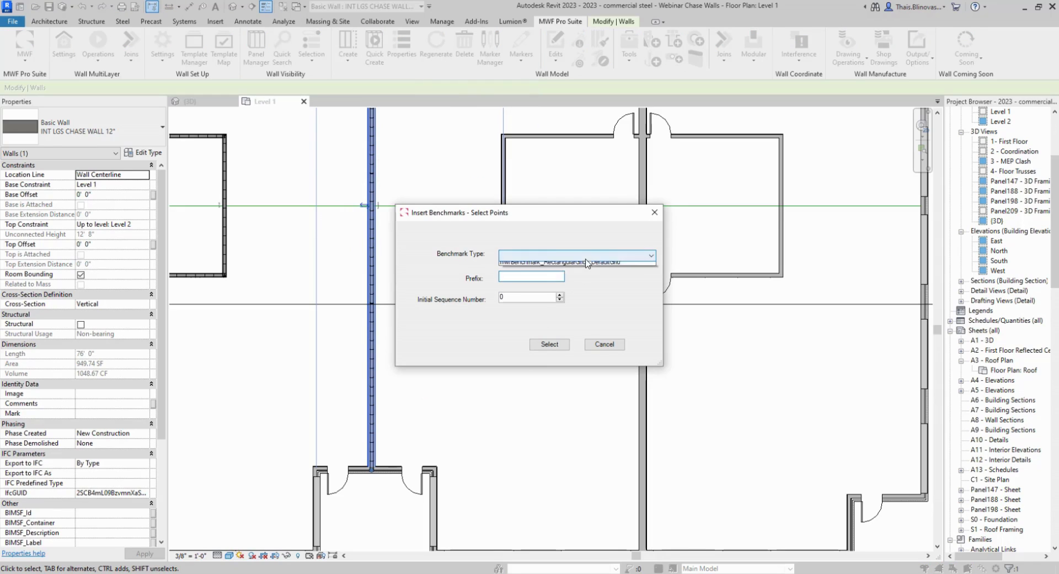
click(600, 265)
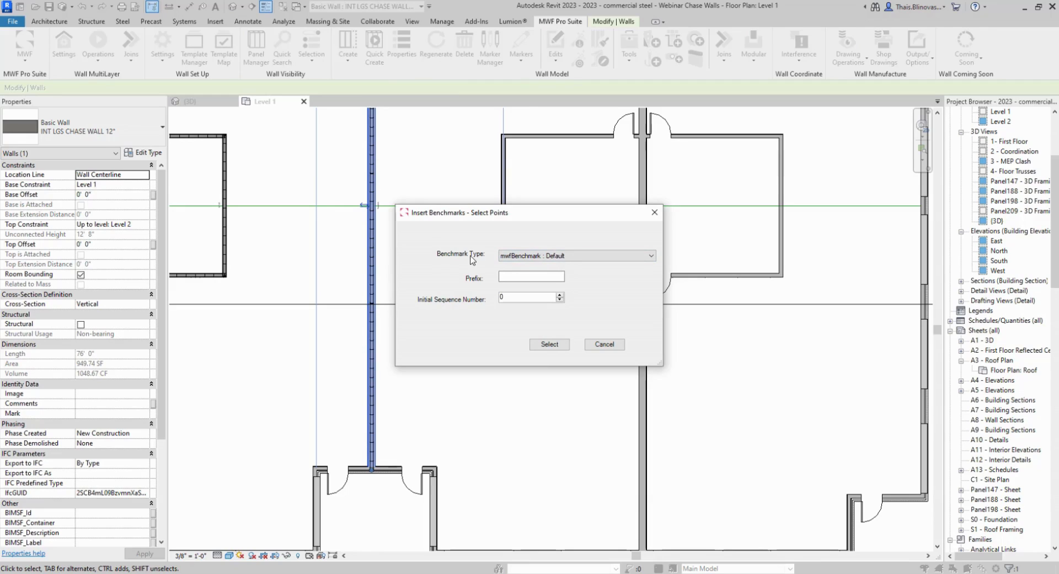
click(516, 277)
double_click(495, 296)
text(1)
click(554, 348)
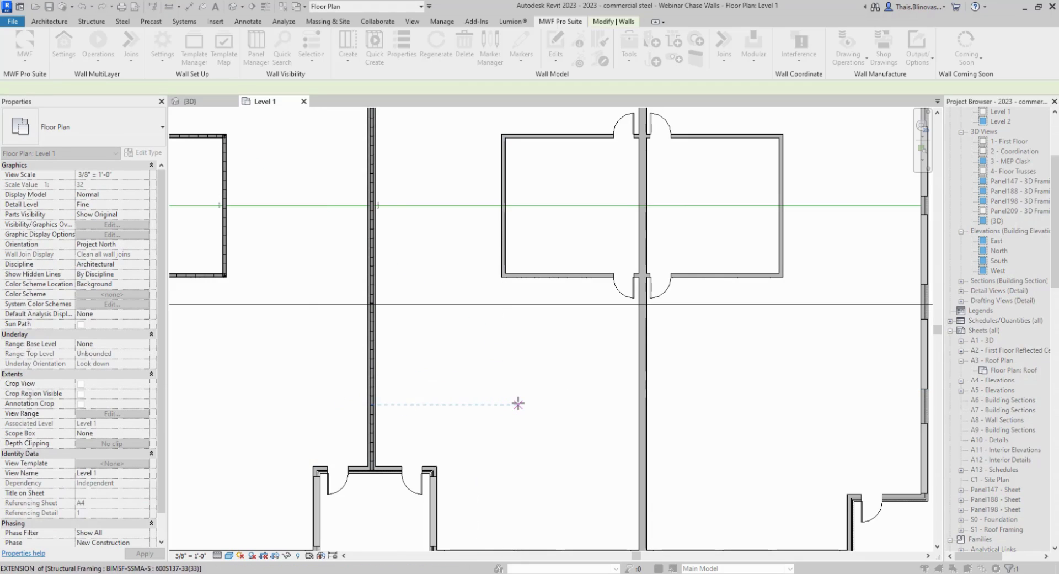
Place a benchmark on the face of the eastern chase wall, south of the paired rooms.
scroll(544, 386, down, 5)
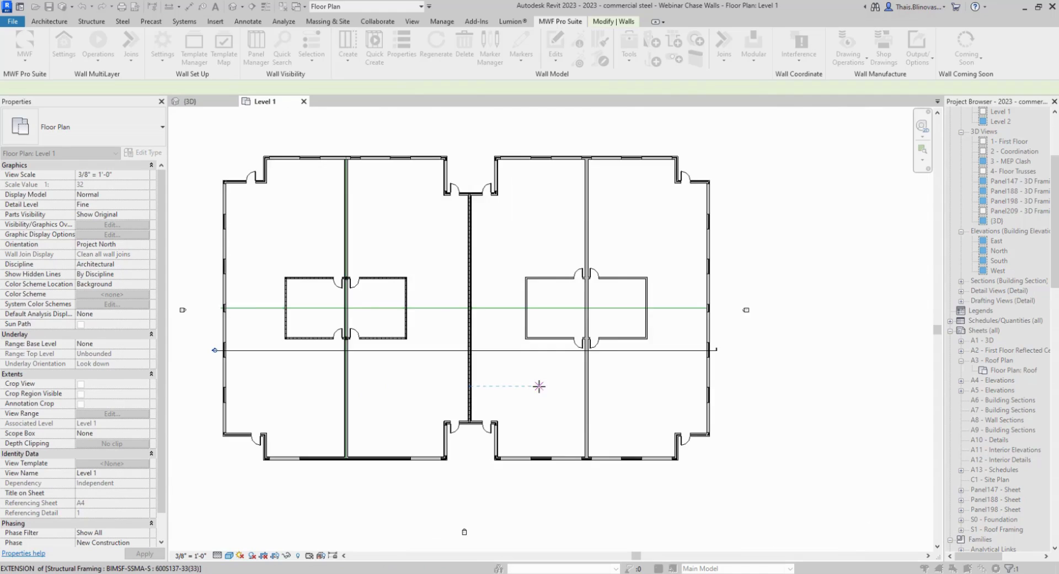
scroll(539, 386, up, 4)
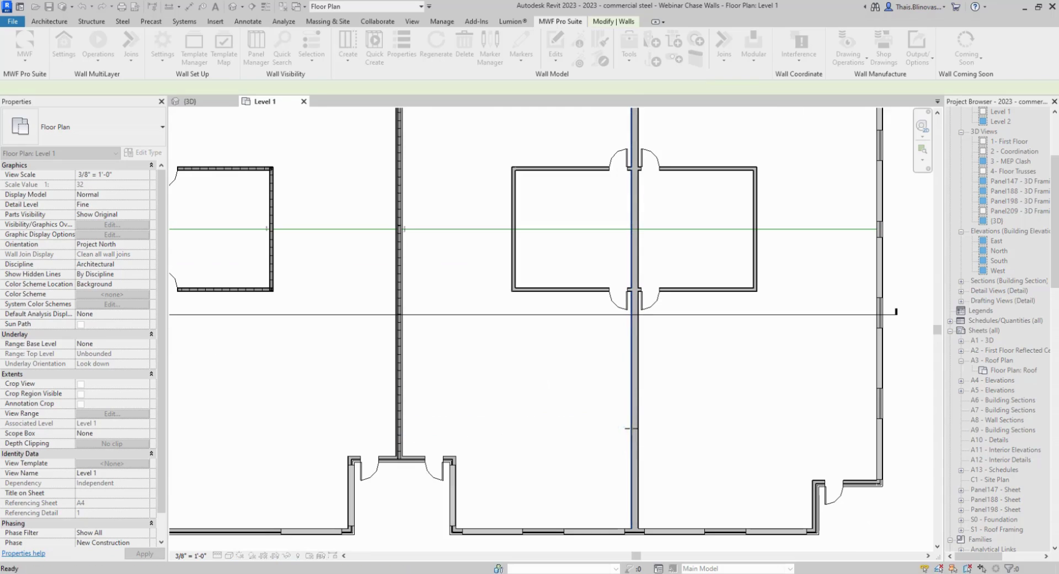
click(631, 427)
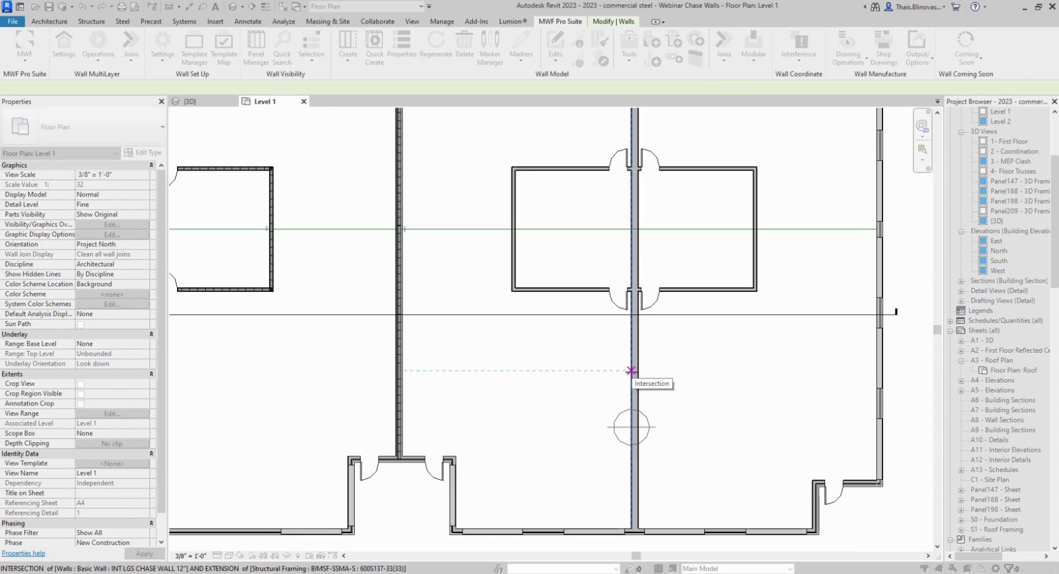
Place a second benchmark on the same face of the eastern chase wall, directly north of the first benchmark.
click(632, 370)
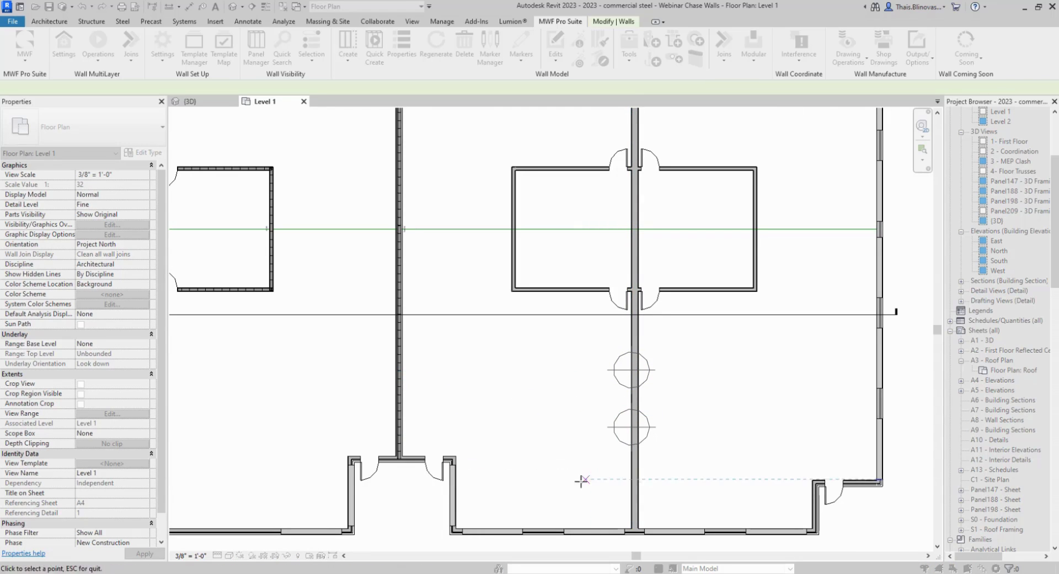
scroll(561, 488, up, 2)
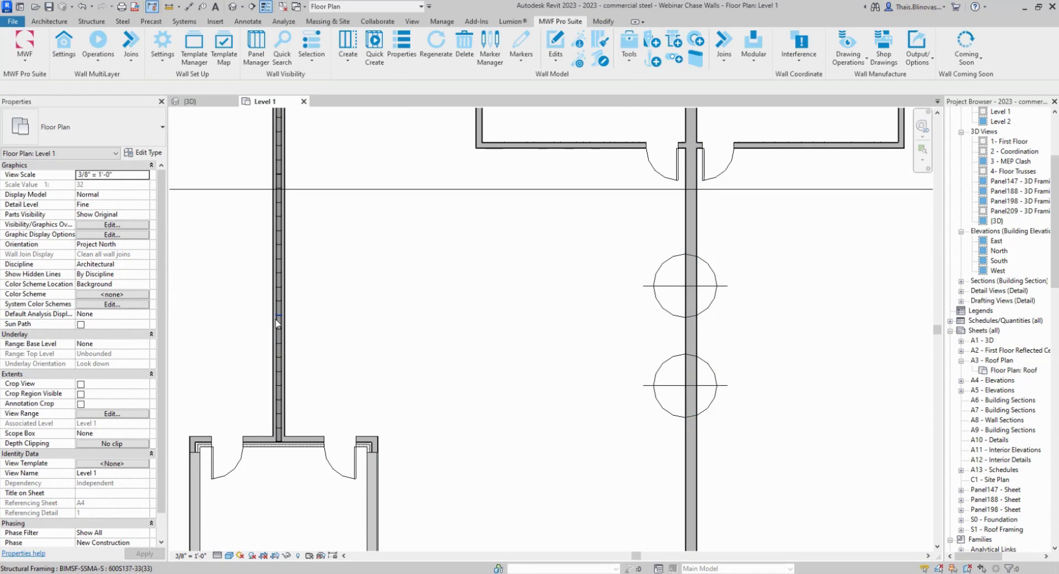
scroll(282, 379, up, 2)
Check the marks of the two benchmarks on the eastern chase wall.
click(282, 381)
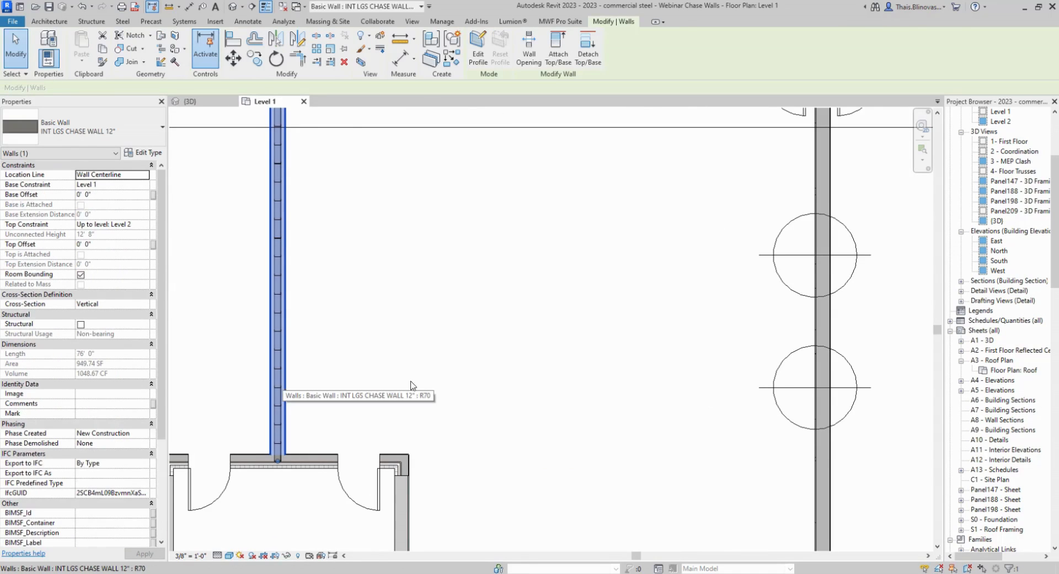
click(411, 382)
click(783, 388)
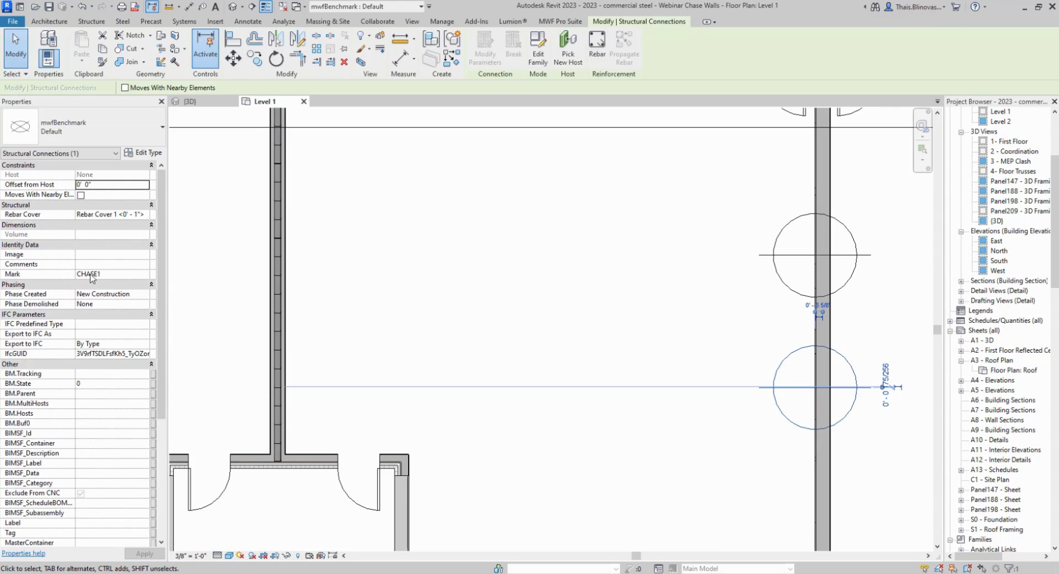
click(774, 250)
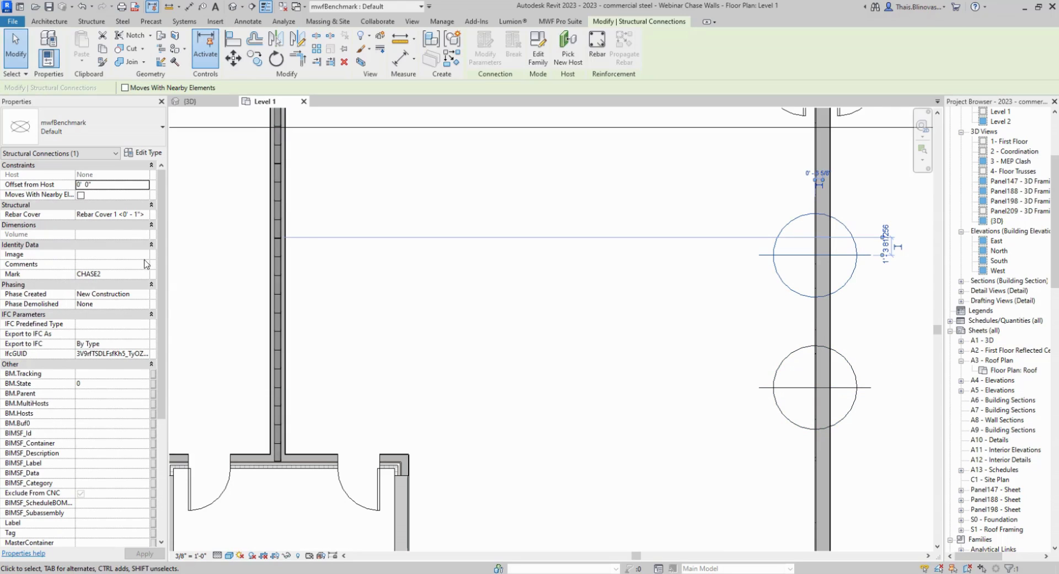
Open the Chase options under Structural Members for the panel of the framed chase wall west of the benchmarks.
click(281, 323)
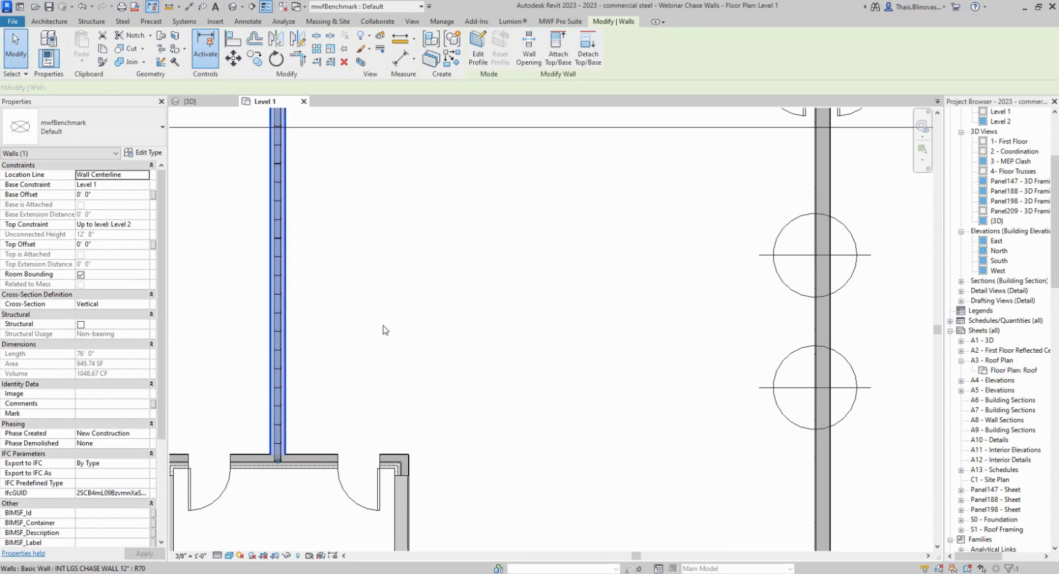
middle_drag(393, 333, 347, 363)
click(560, 21)
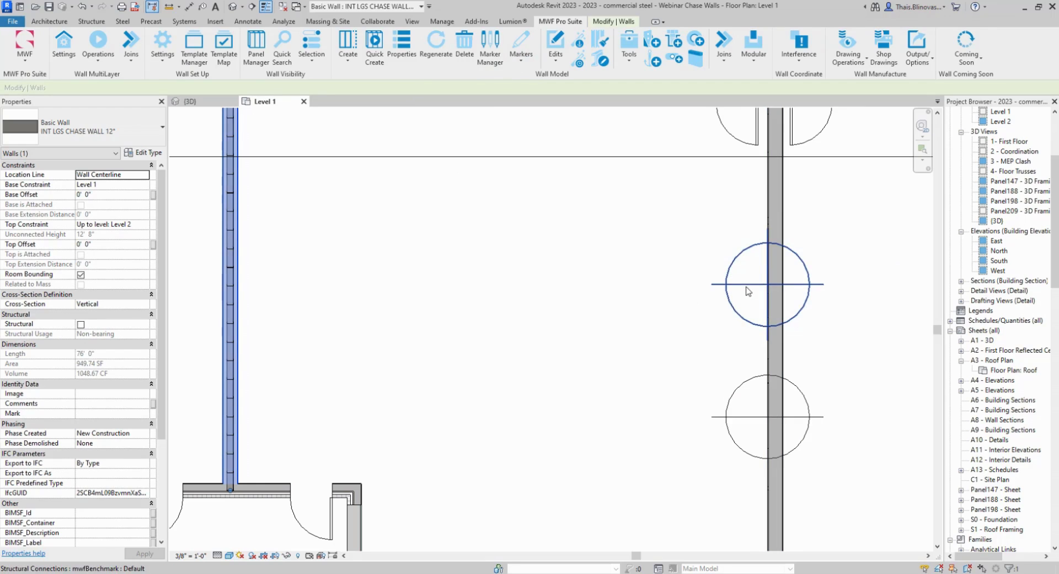
click(421, 54)
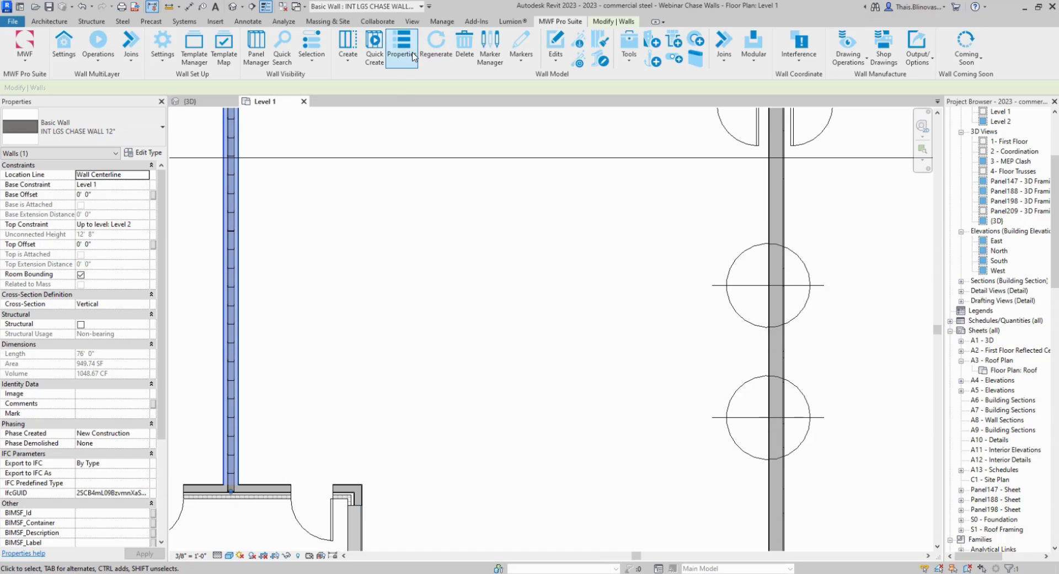
click(402, 45)
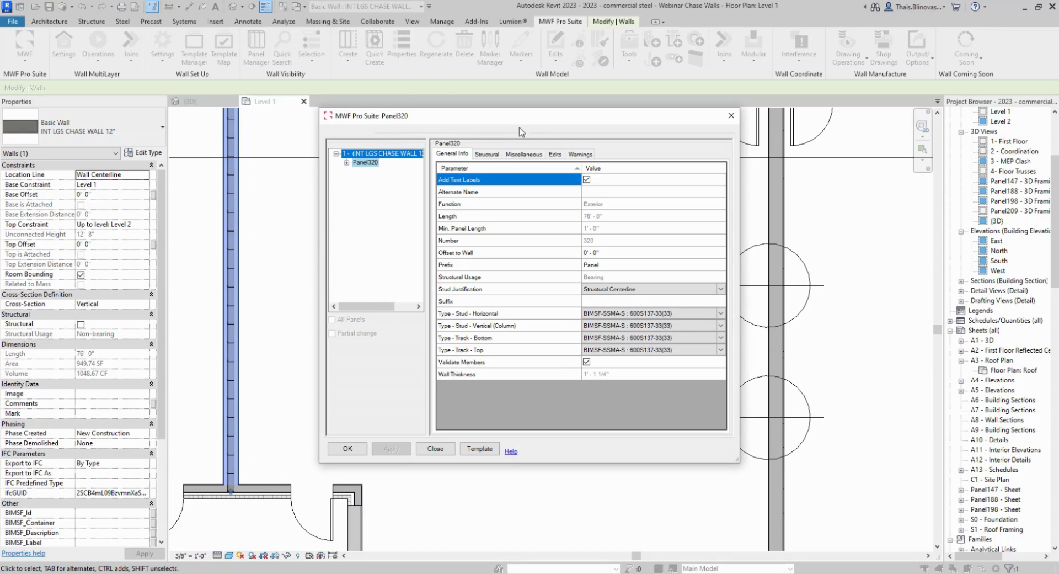
drag(453, 122, 395, 116)
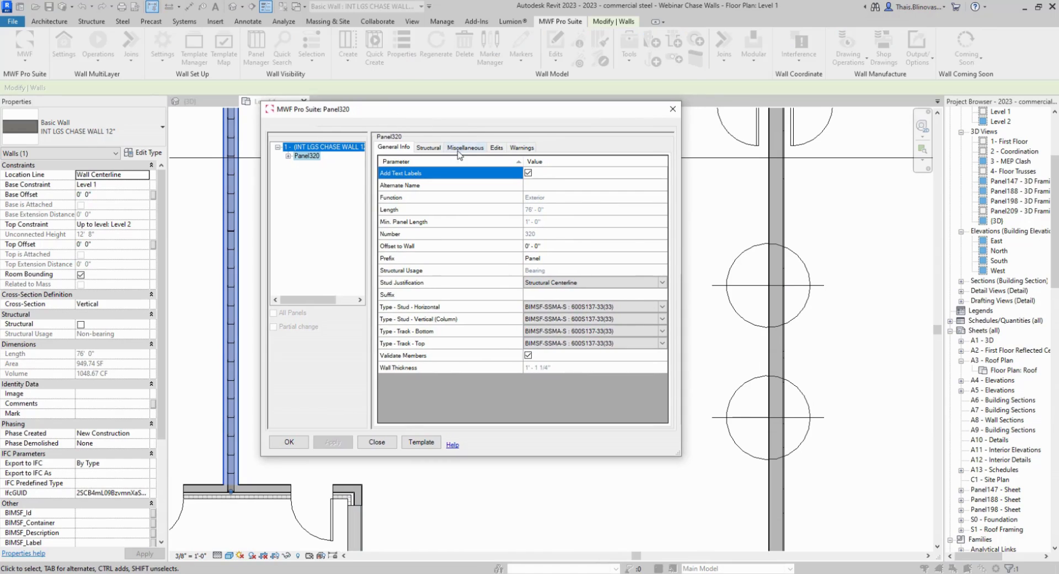
click(459, 148)
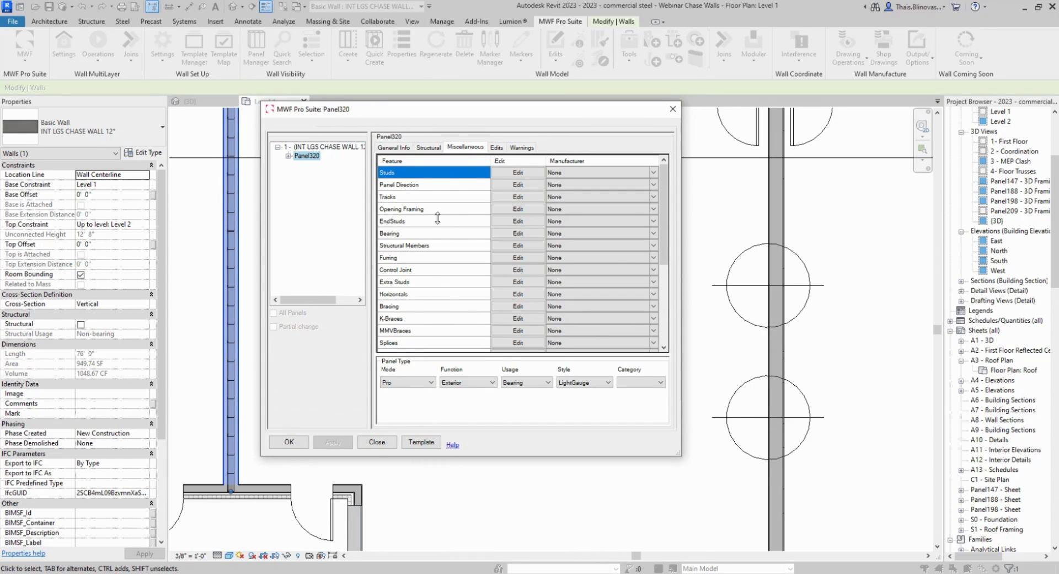
click(517, 245)
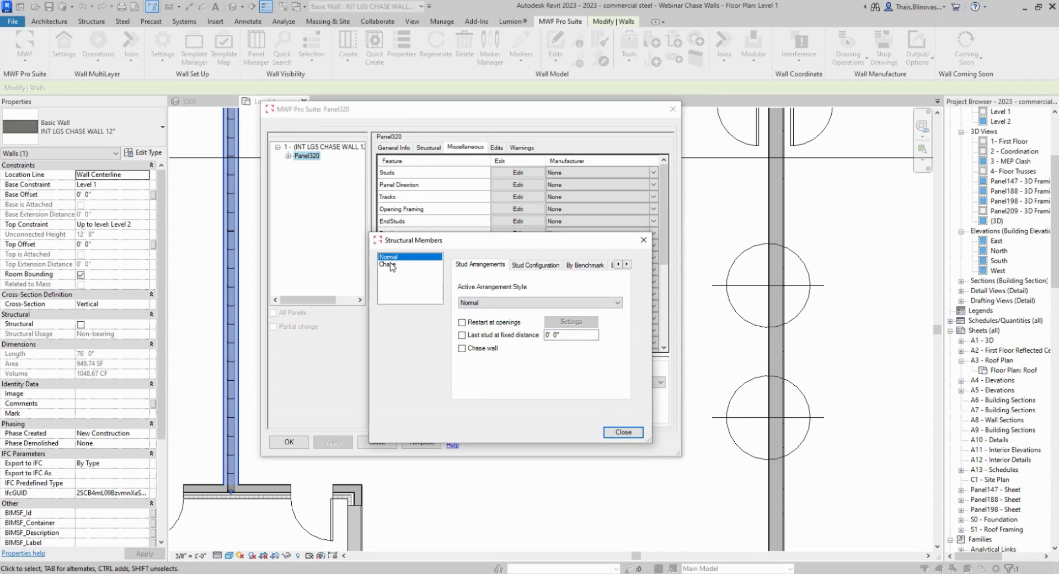
click(388, 264)
Set both the interior and the exterior chase stud spacing to 2' 0".
drag(477, 244, 449, 242)
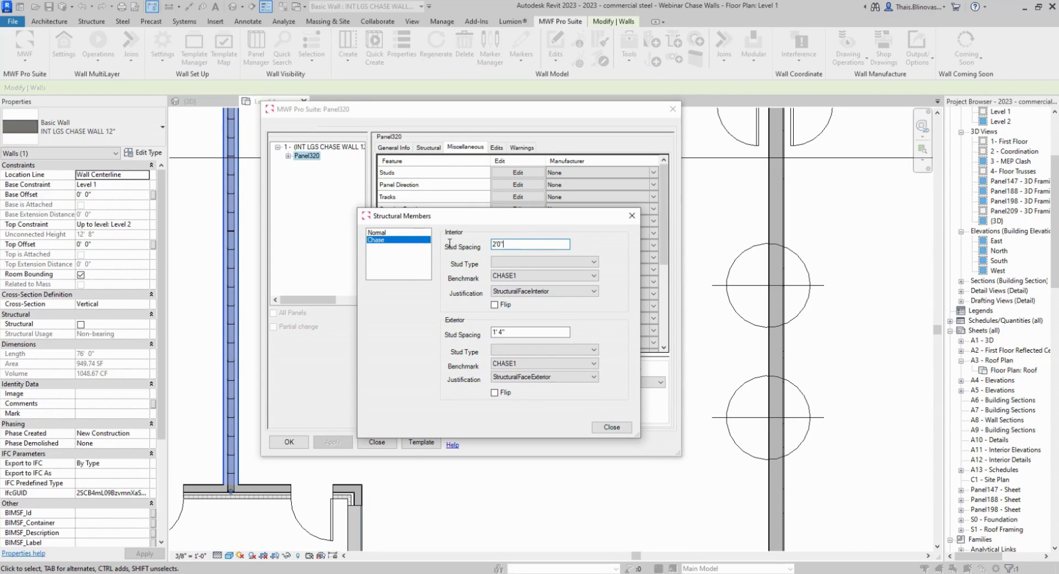
text(2'0)
key(Tab)
click(503, 243)
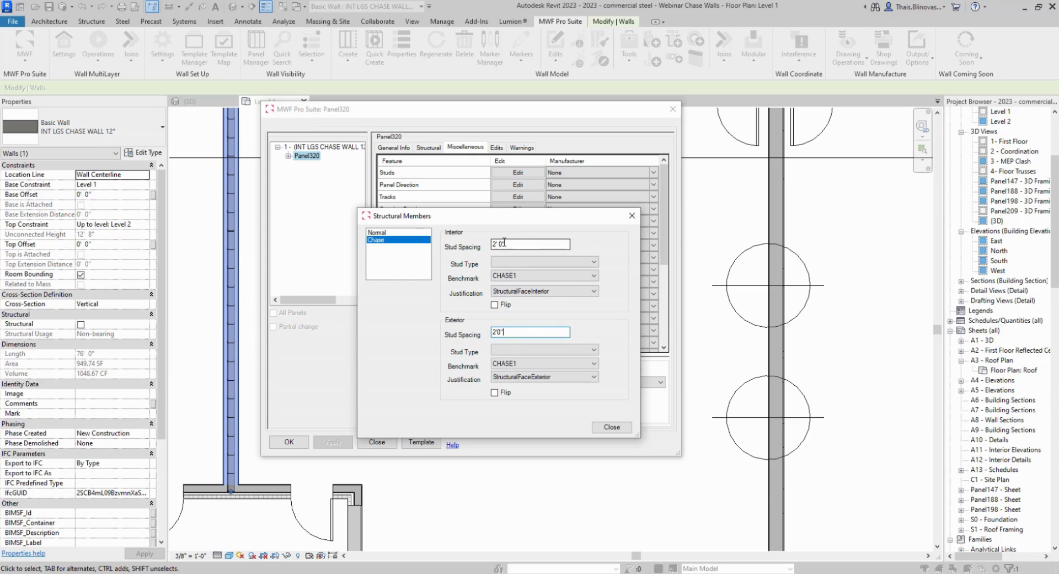
click(508, 243)
click(518, 332)
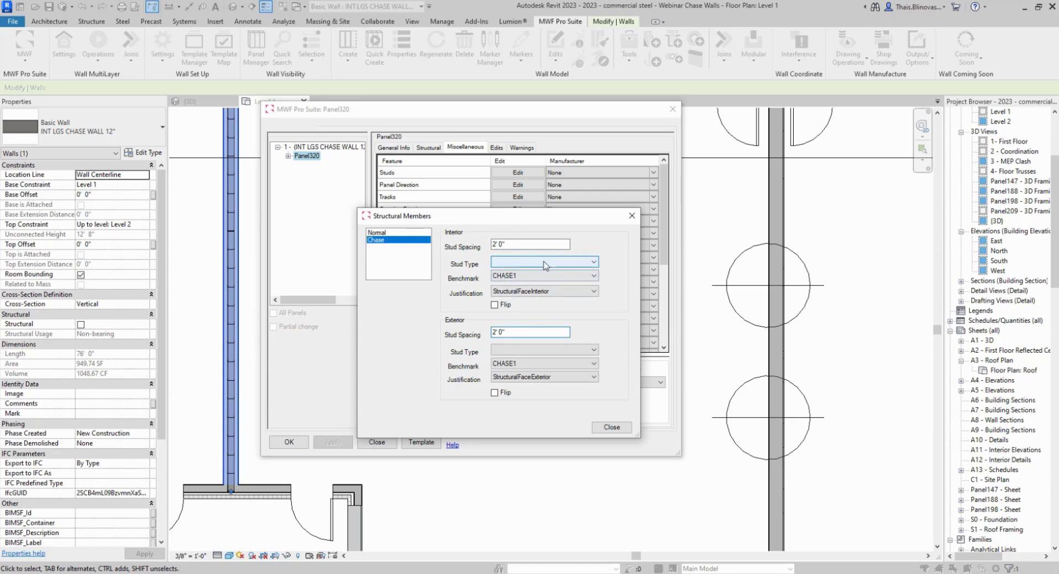
click(494, 266)
click(494, 266)
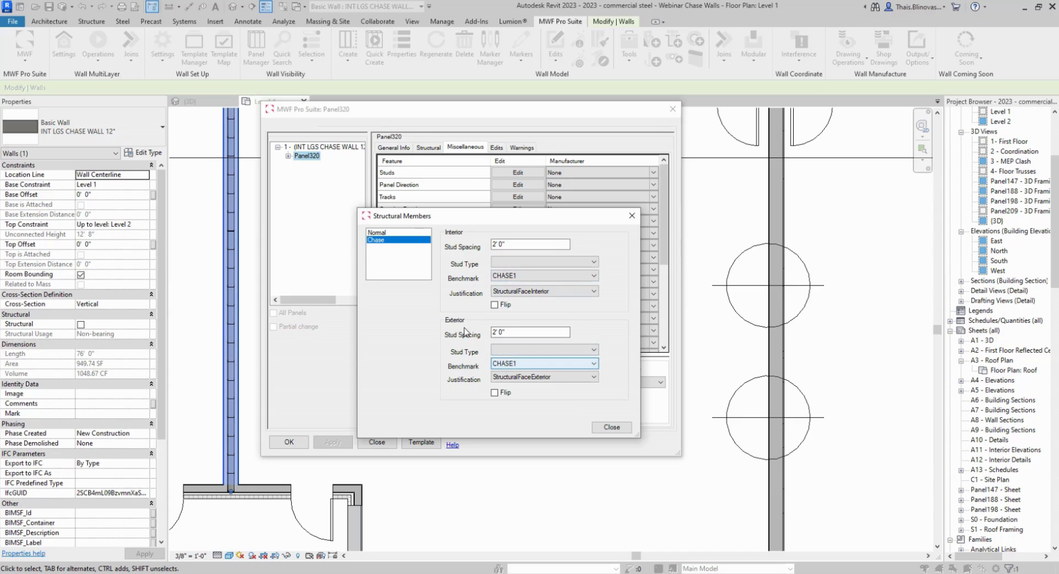
Assign benchmark CHASE2 to the exterior chase studs, close the structural member settings and accept the panel's properties.
click(500, 367)
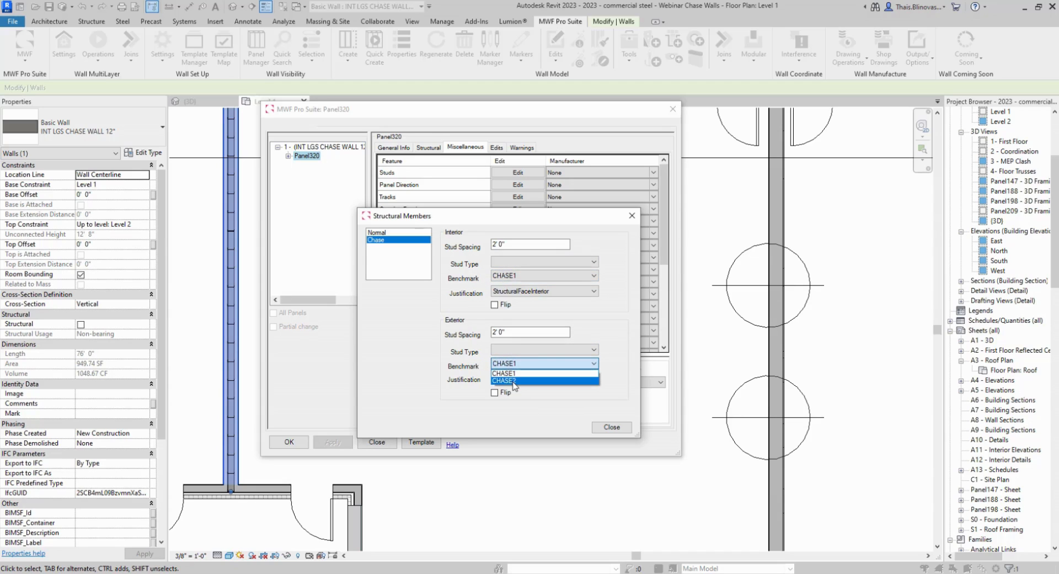
click(506, 385)
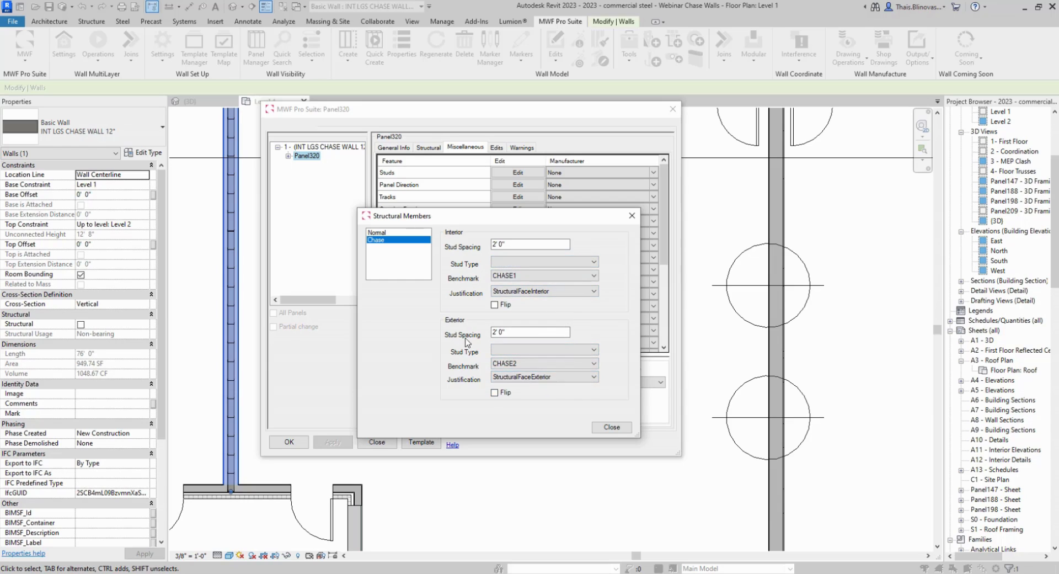
click(622, 428)
click(301, 444)
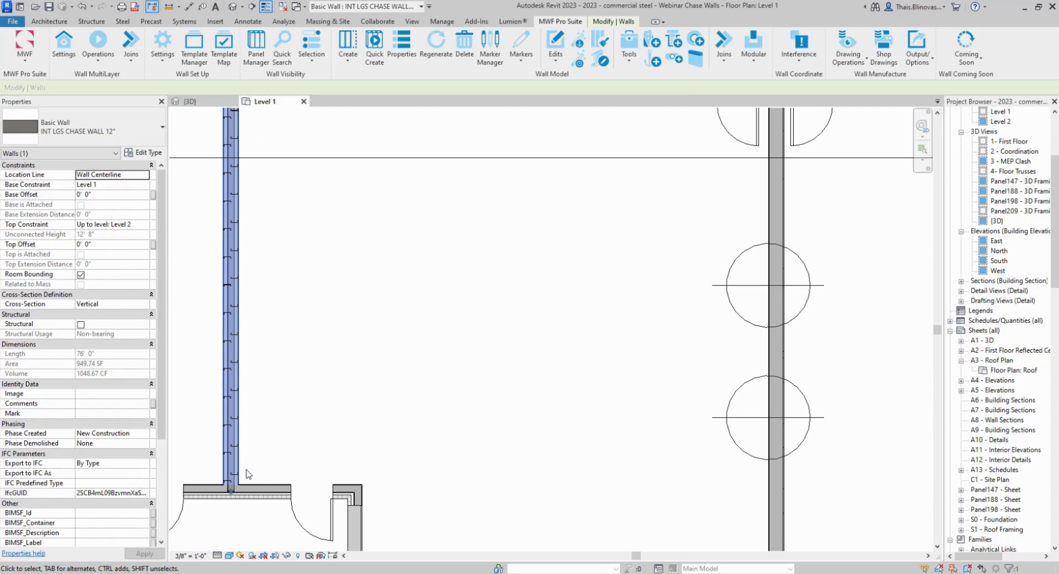
Add a continuous aligned dimension across the four southernmost studs on the east side of the framed chase wall.
scroll(244, 472, up, 4)
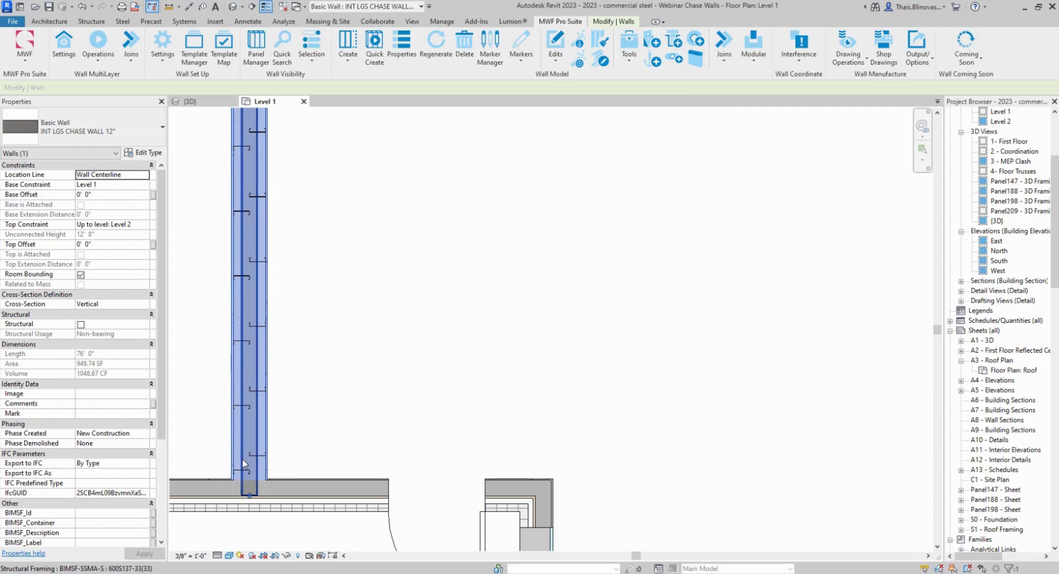
scroll(366, 418, down, 3)
middle_drag(566, 418, 493, 437)
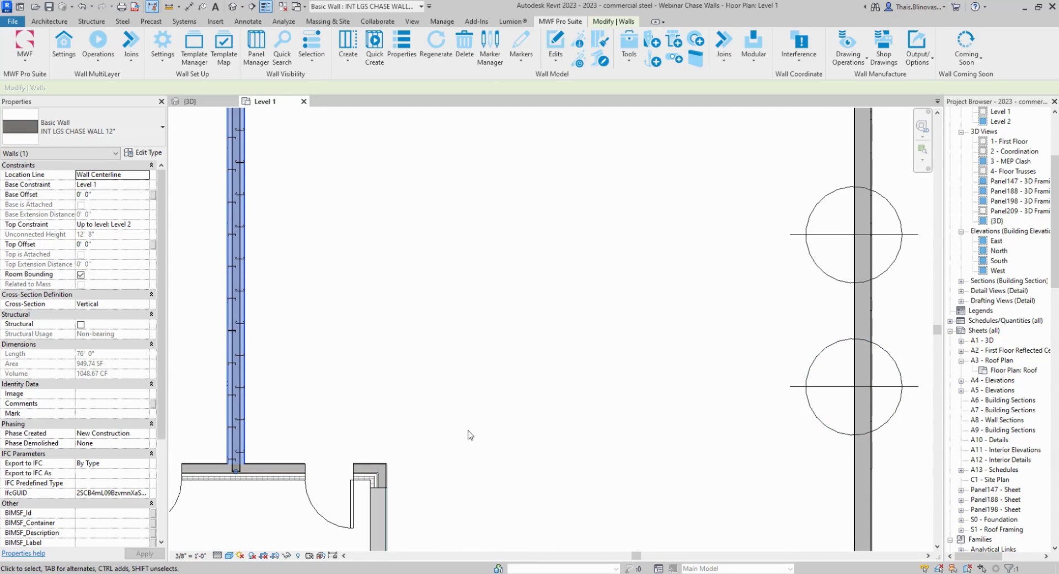
scroll(312, 463, up, 4)
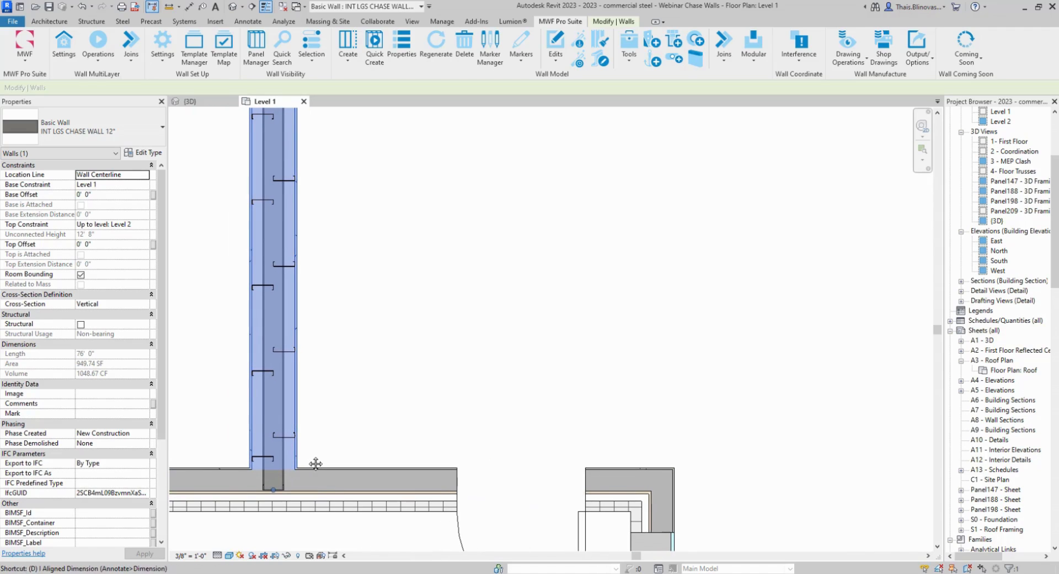
key(i)
scroll(301, 446, up, 3)
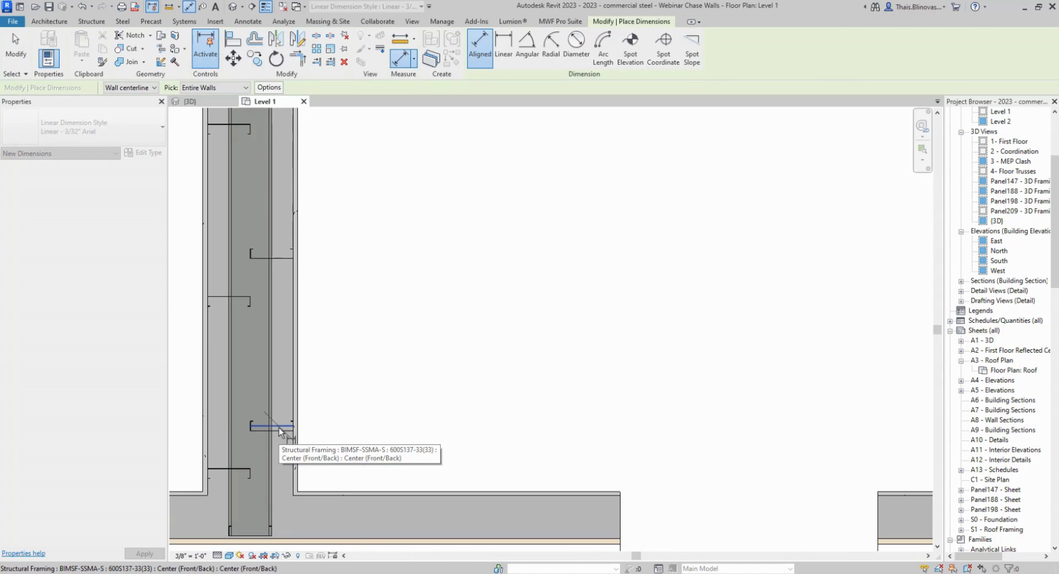
scroll(279, 429, down, 1)
click(279, 427)
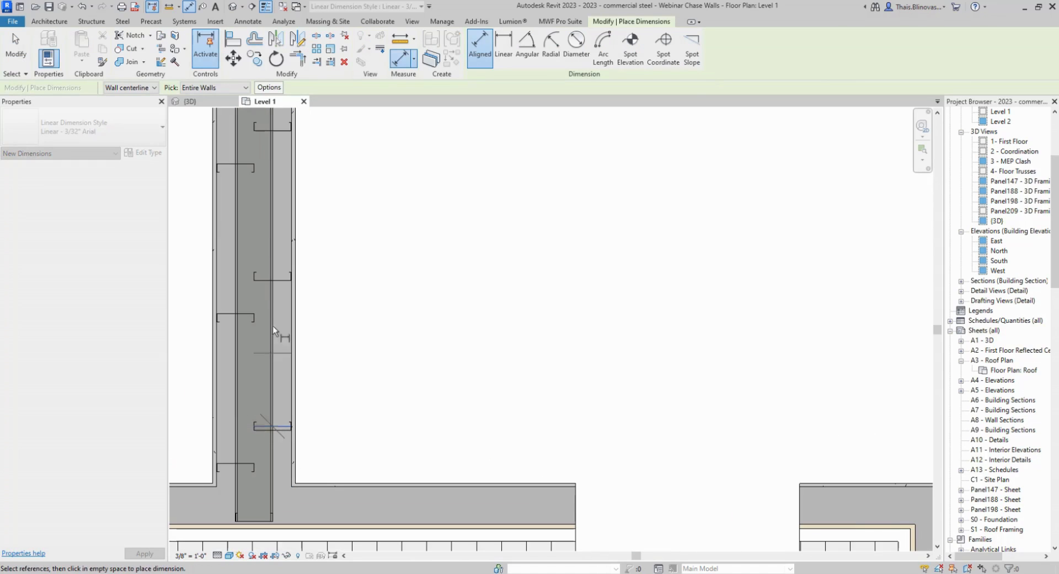
click(284, 277)
middle_drag(323, 276, 355, 359)
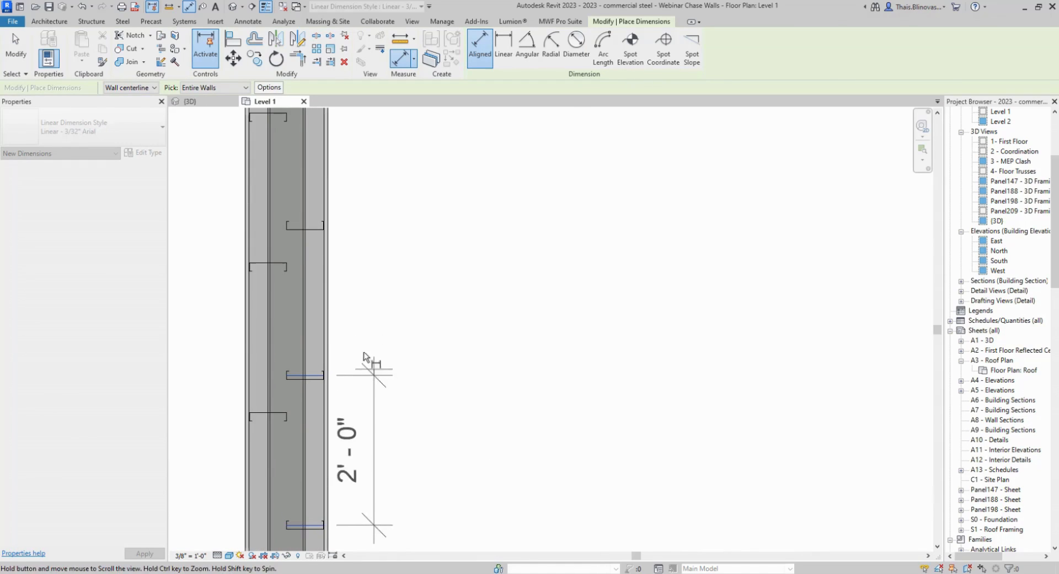
click(307, 227)
middle_drag(457, 226, 472, 401)
click(331, 254)
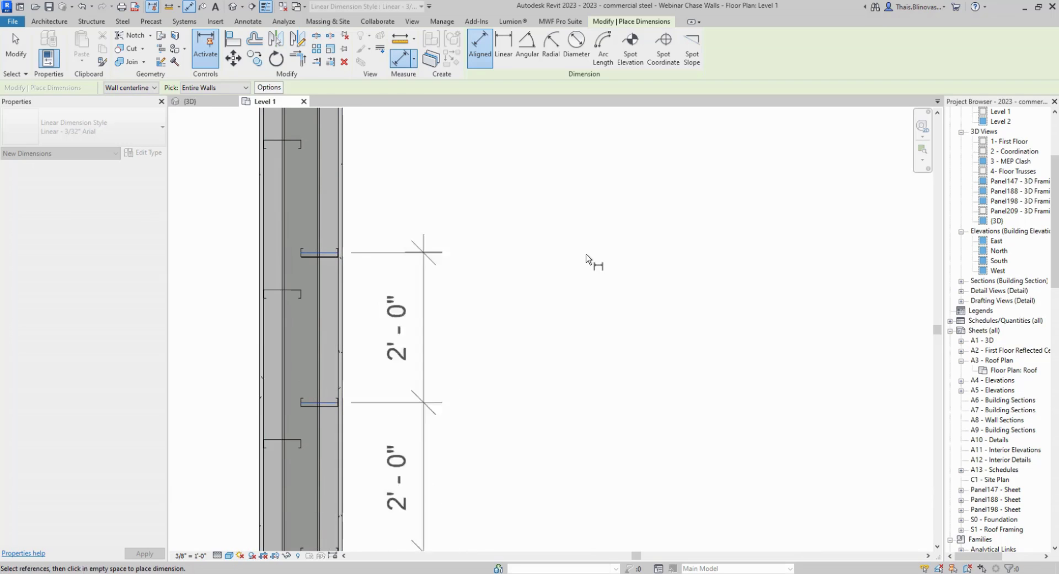
scroll(463, 188, down, 6)
click(463, 188)
Add a continuous aligned dimension across the three southernmost studs on the west side of the chase wall, and end dimensioning.
scroll(388, 413, up, 5)
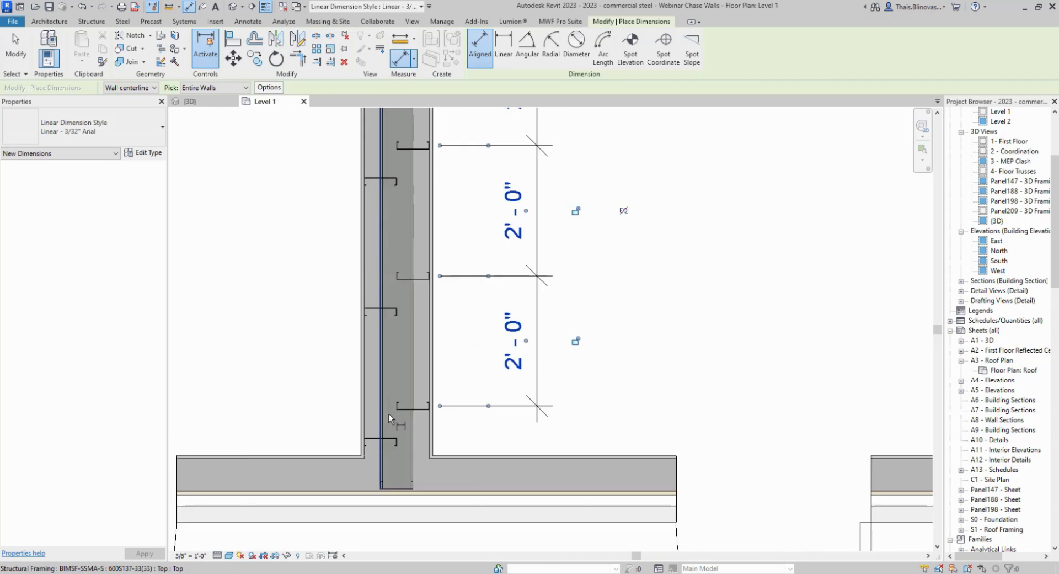
scroll(388, 413, up, 2)
click(369, 454)
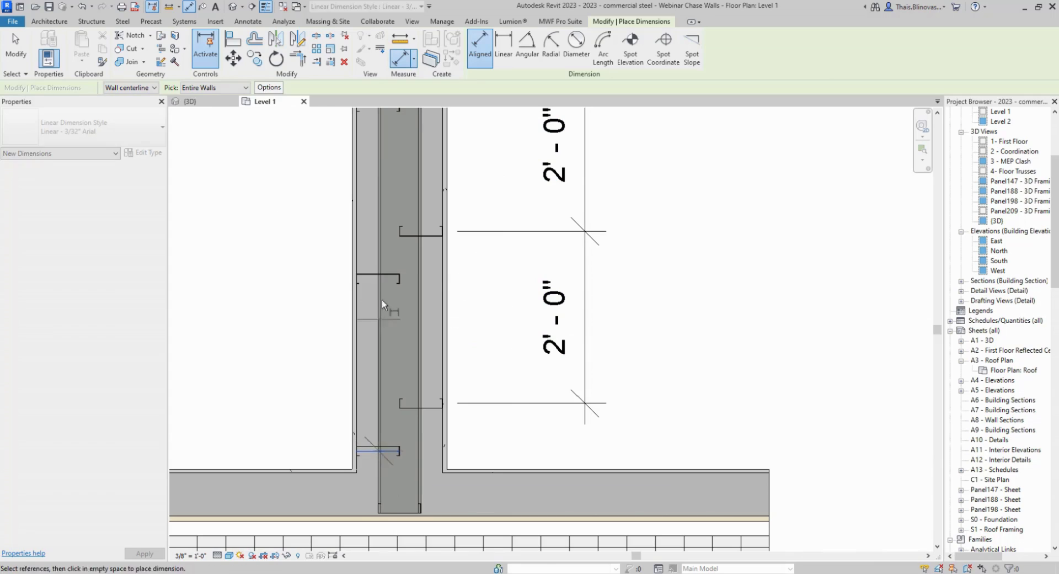
key(Escape)
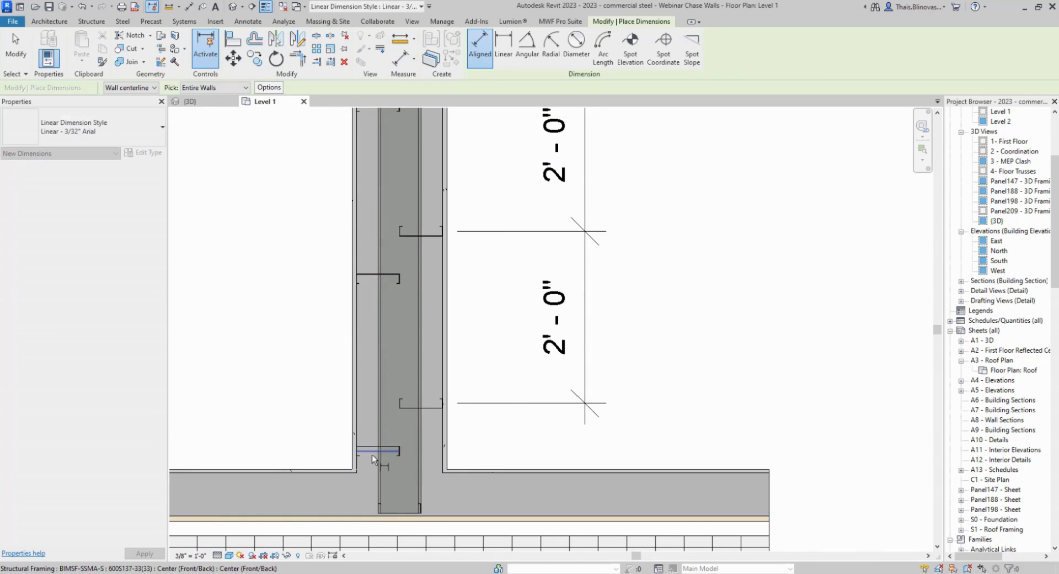
click(371, 280)
scroll(353, 290, down, 3)
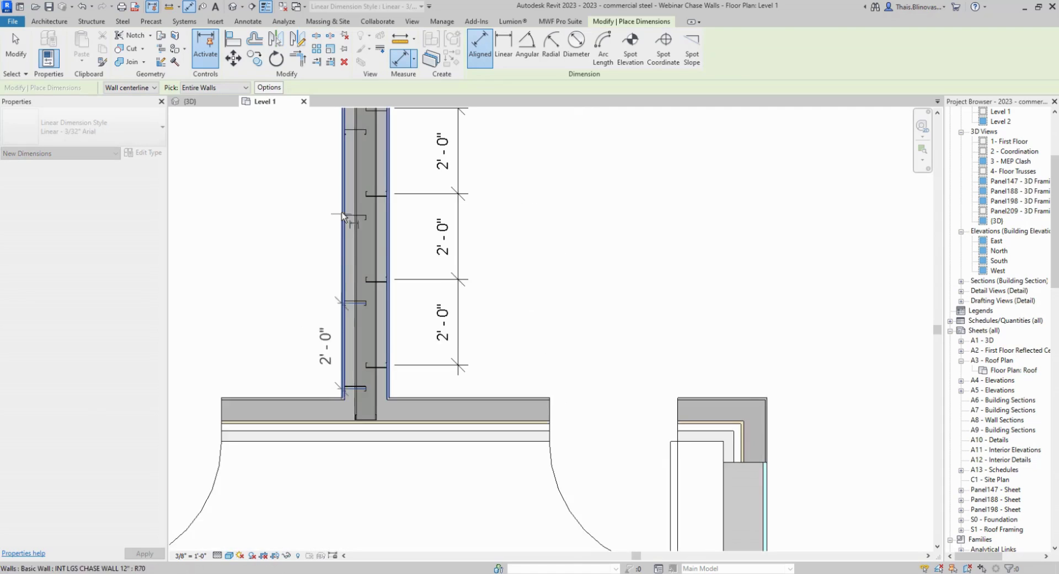
scroll(339, 295, up, 2)
click(339, 293)
scroll(230, 282, down, 2)
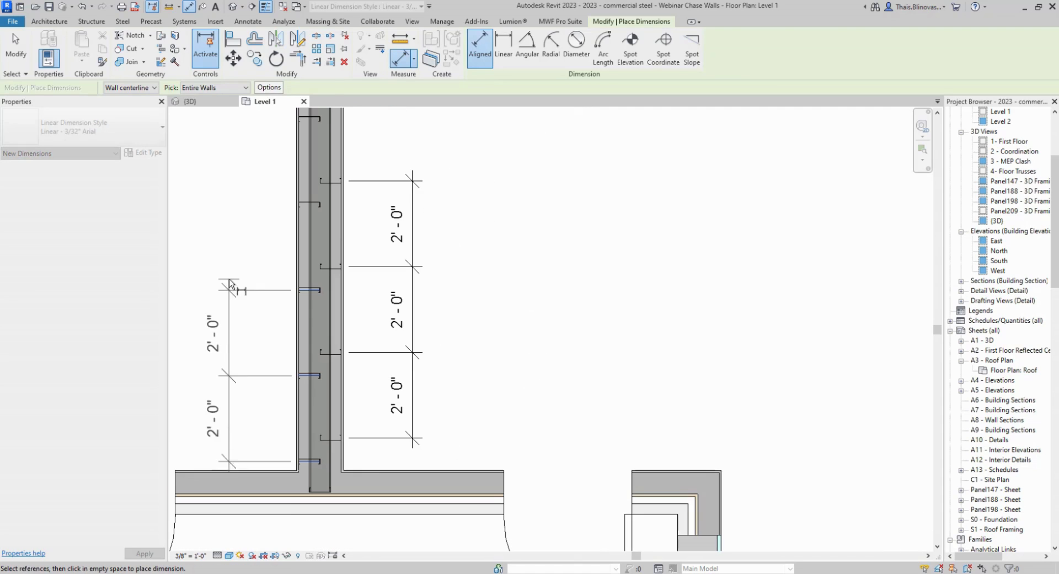
click(239, 247)
key(Escape)
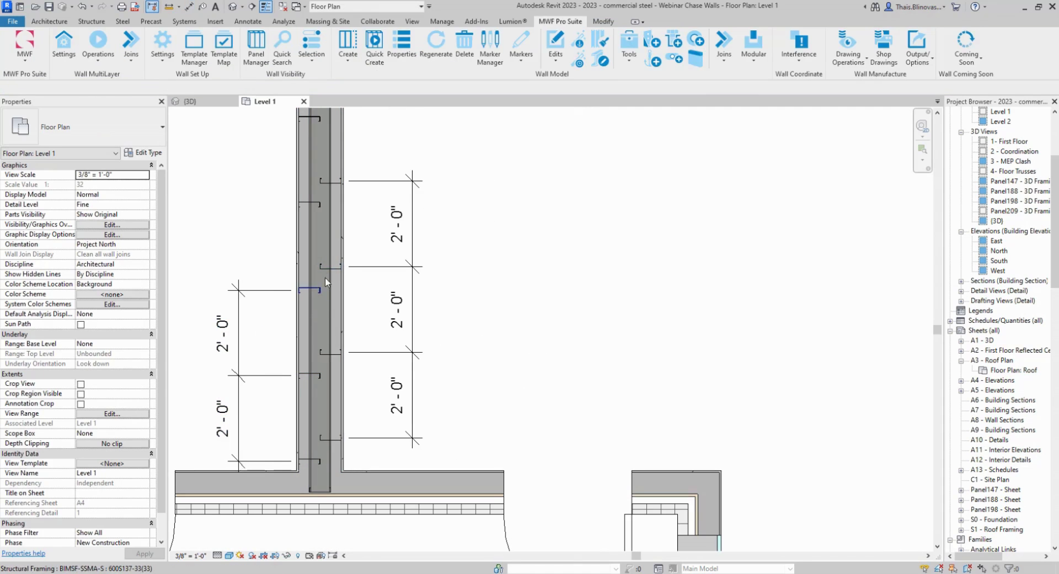
scroll(510, 329, down, 4)
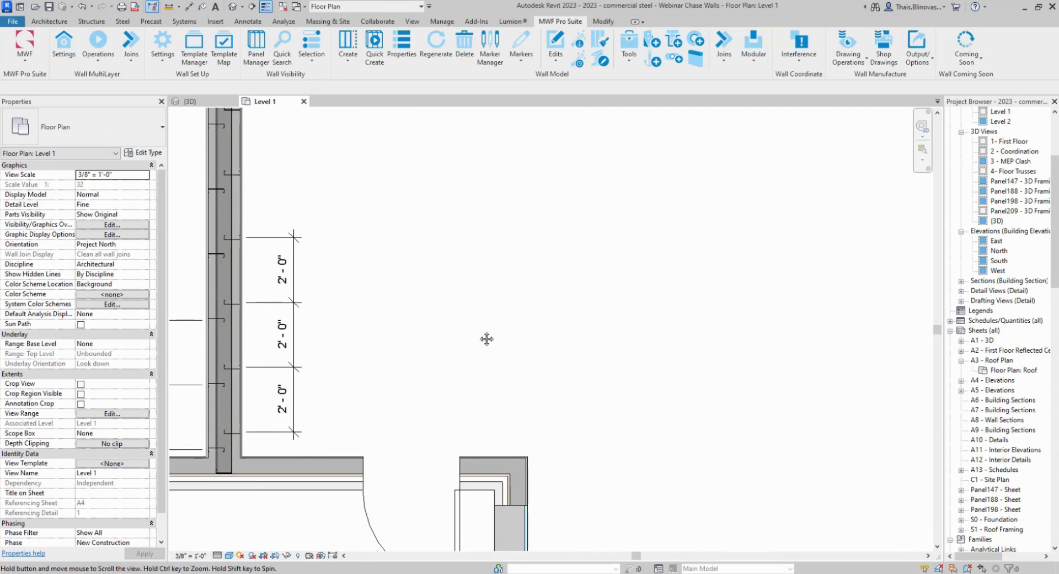
scroll(480, 336, down, 3)
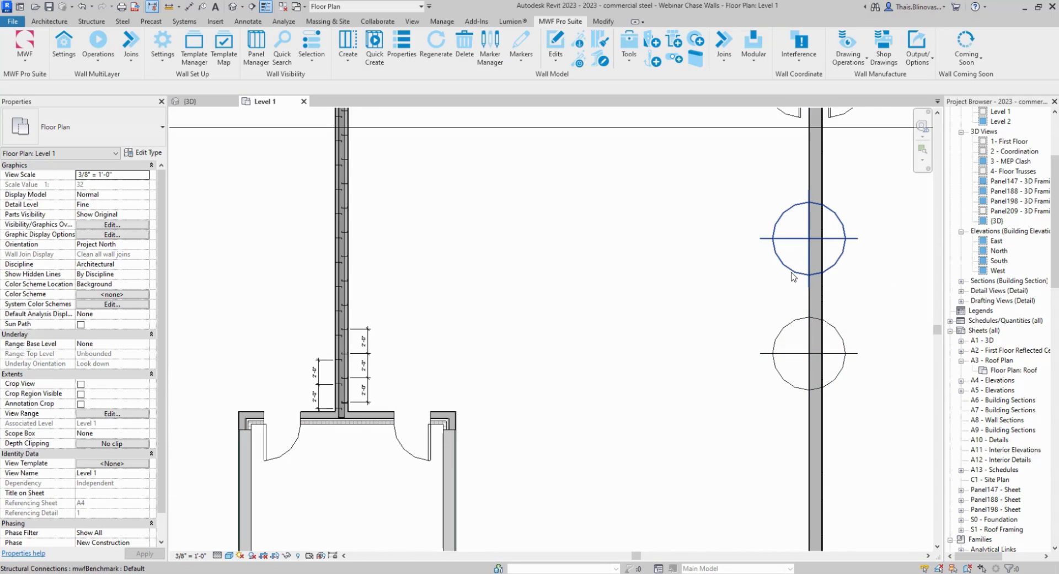
scroll(301, 362, up, 2)
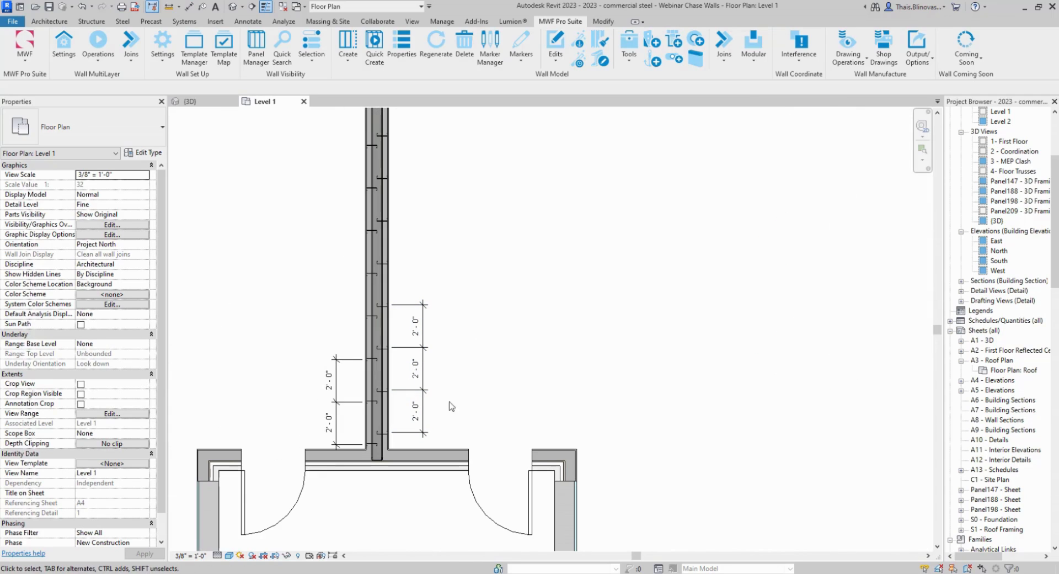
Delete the stud spacing dimensions on both sides of the chase wall.
click(423, 318)
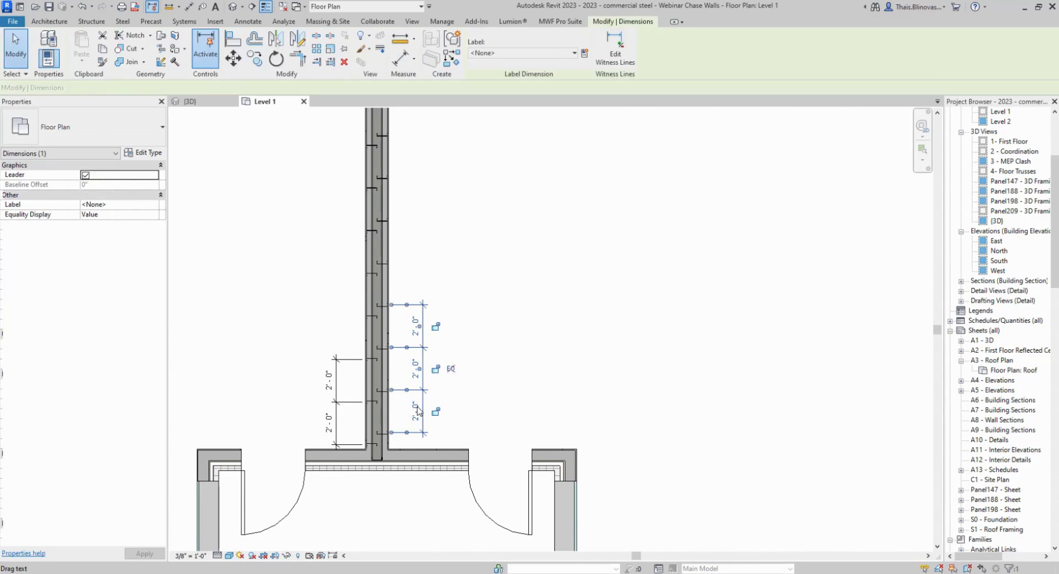
key(Escape)
drag(312, 389, 312, 389)
key(Delete)
Nudge benchmark CHASE2 slightly north to line up with a stud on the chase wall.
middle_drag(599, 383, 341, 316)
scroll(455, 312, down, 2)
middle_drag(565, 268, 619, 325)
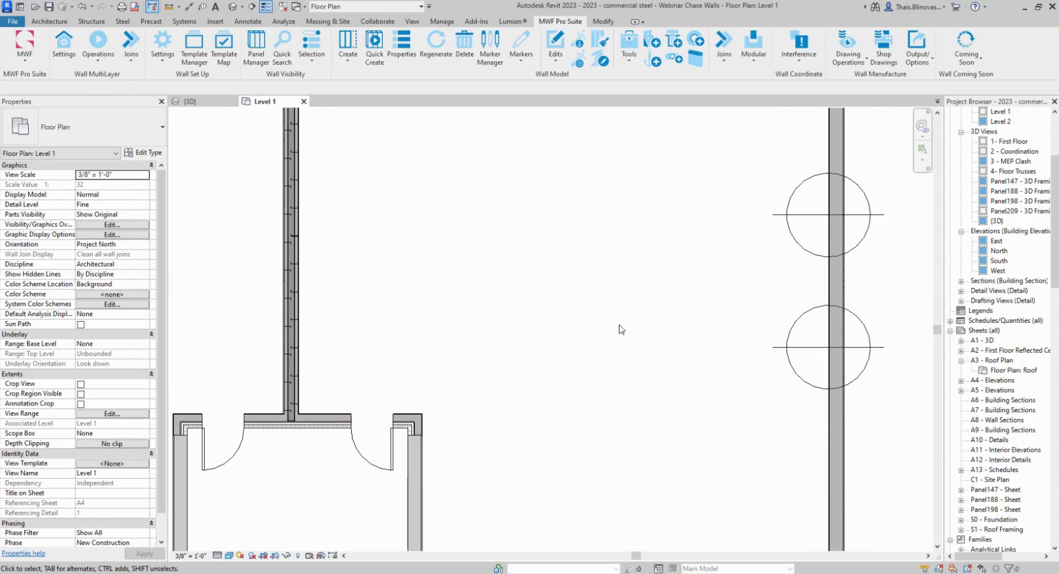
click(786, 220)
key(Up)
key(Up)
key(Up)
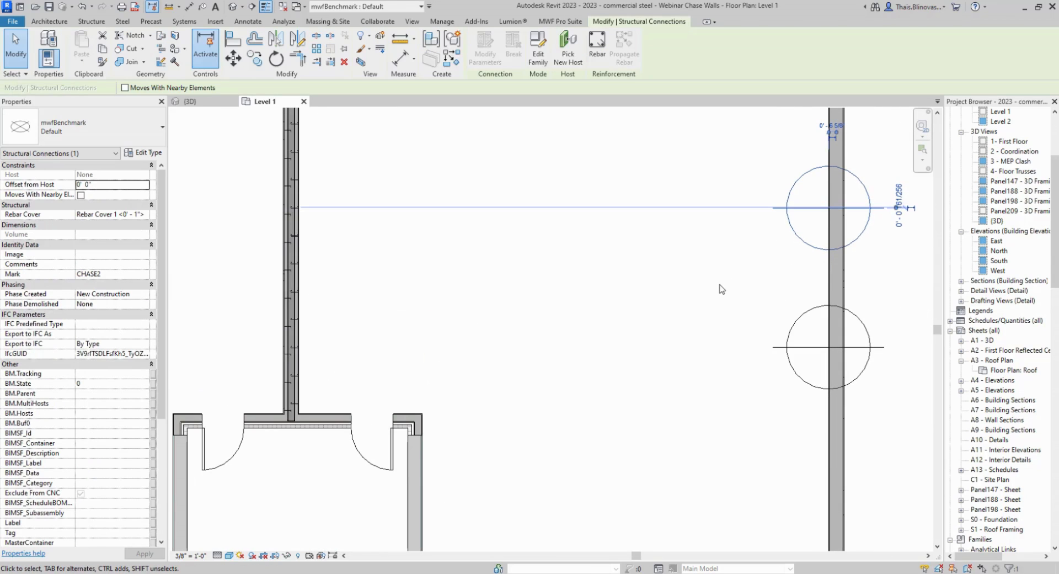
key(Up)
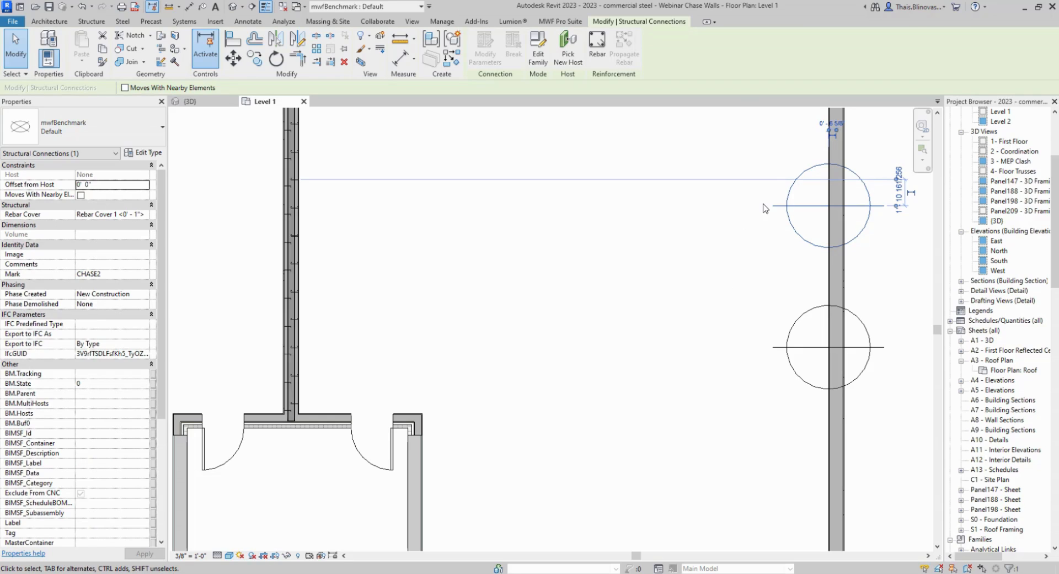
key(Down)
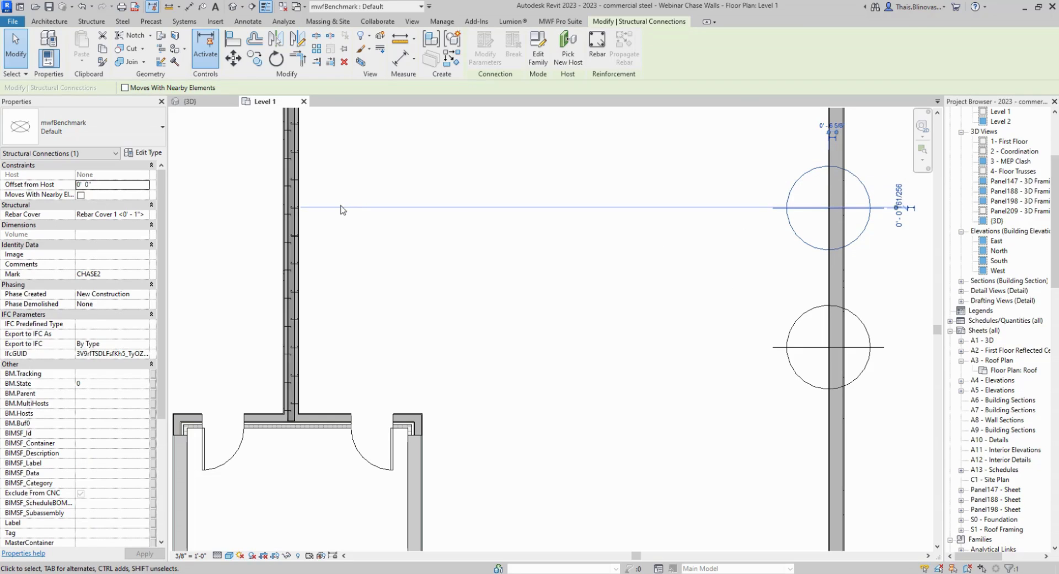
Select the framed chase wall and regenerate its panel framing for the moved CHASE2 benchmark.
scroll(280, 234, up, 1)
click(356, 262)
drag(326, 213, 244, 160)
click(561, 21)
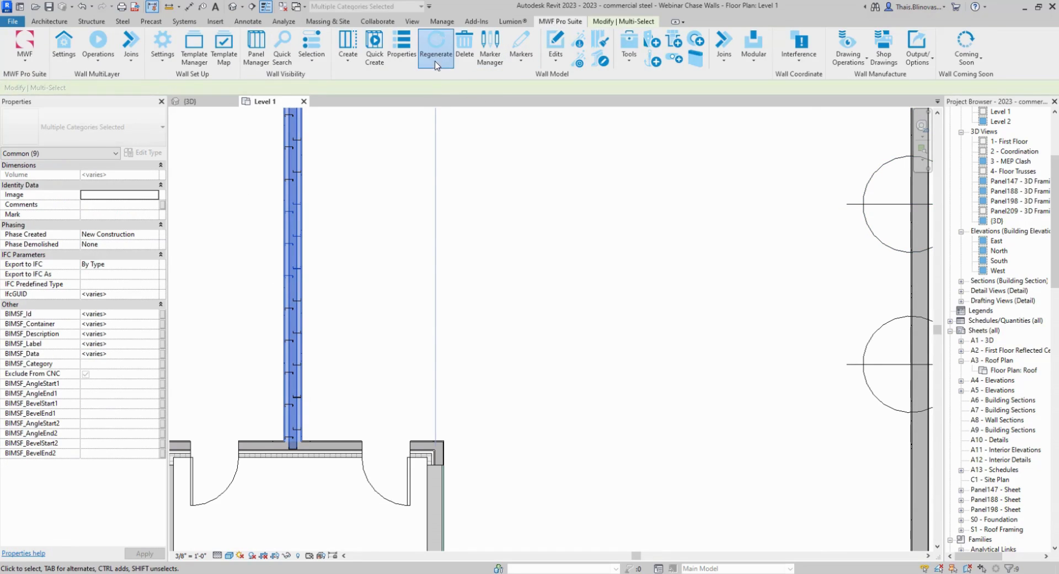
click(436, 47)
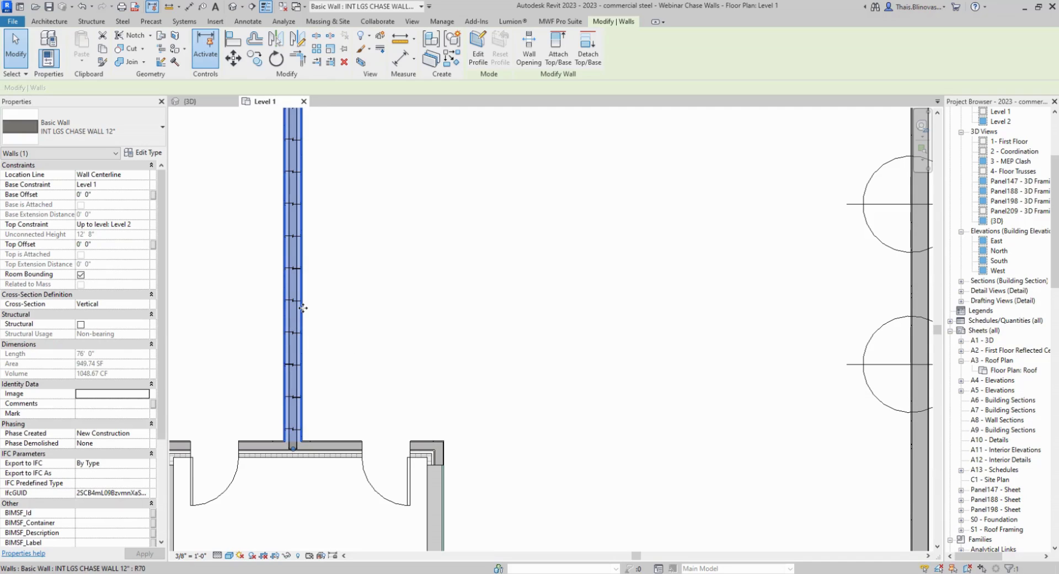
Examine how the interior and exterior chase studs line up along the regenerated chase wall.
scroll(303, 308, up, 6)
scroll(270, 288, down, 3)
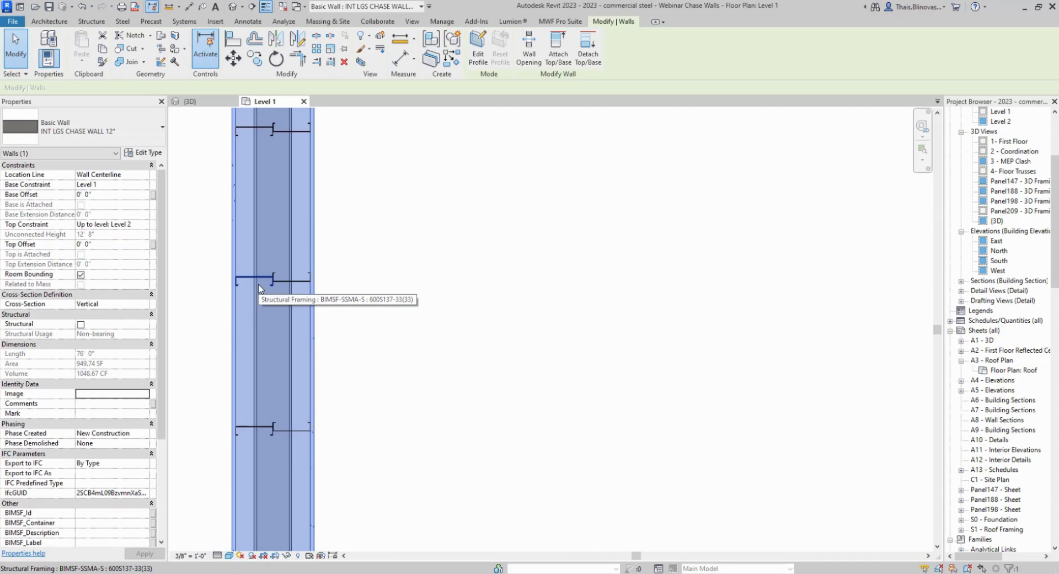
scroll(258, 283, down, 3)
middle_drag(501, 379, 478, 397)
scroll(472, 395, down, 2)
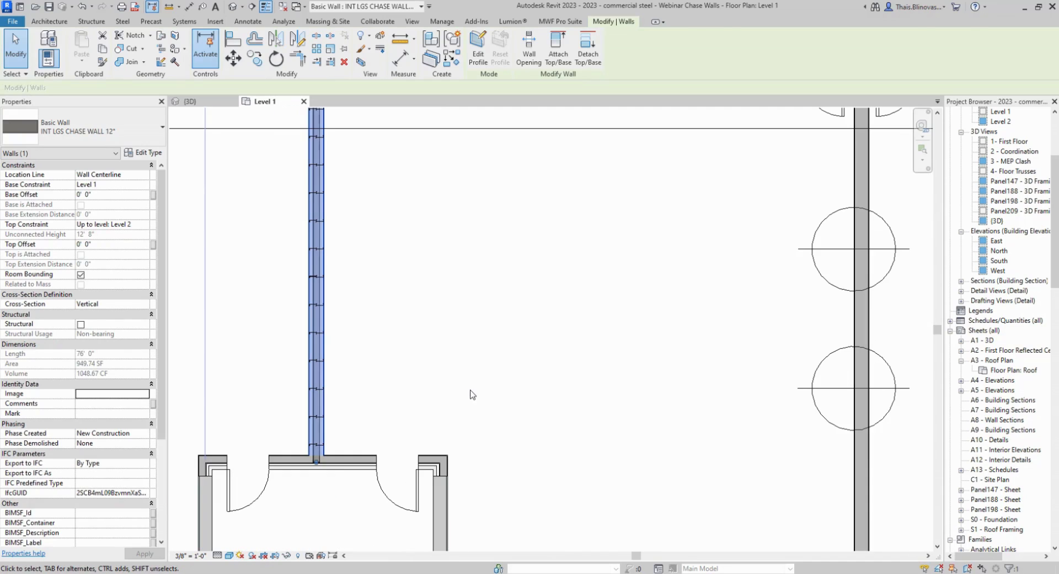
click(768, 418)
scroll(359, 279, up, 5)
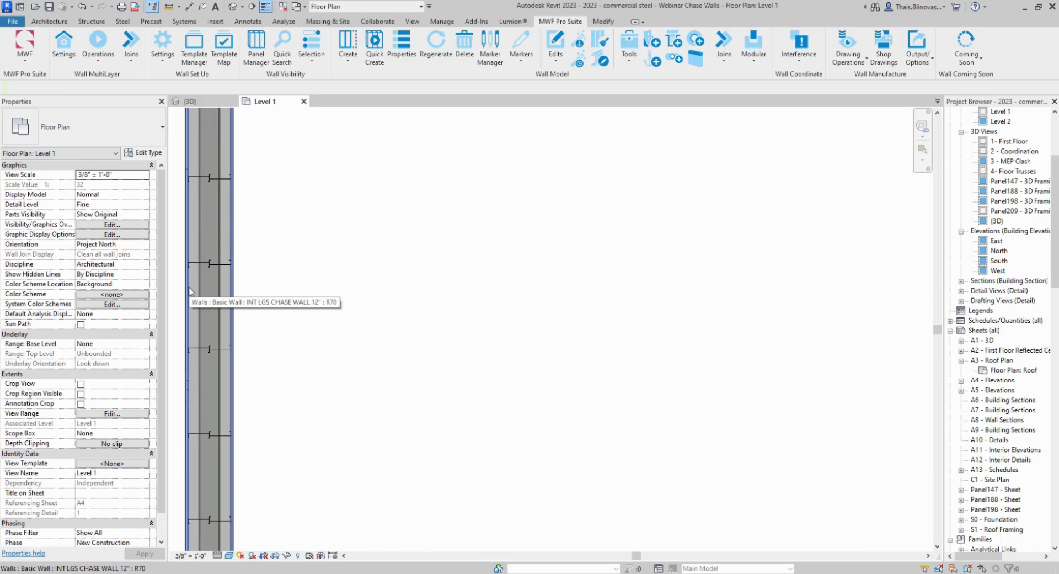
click(189, 273)
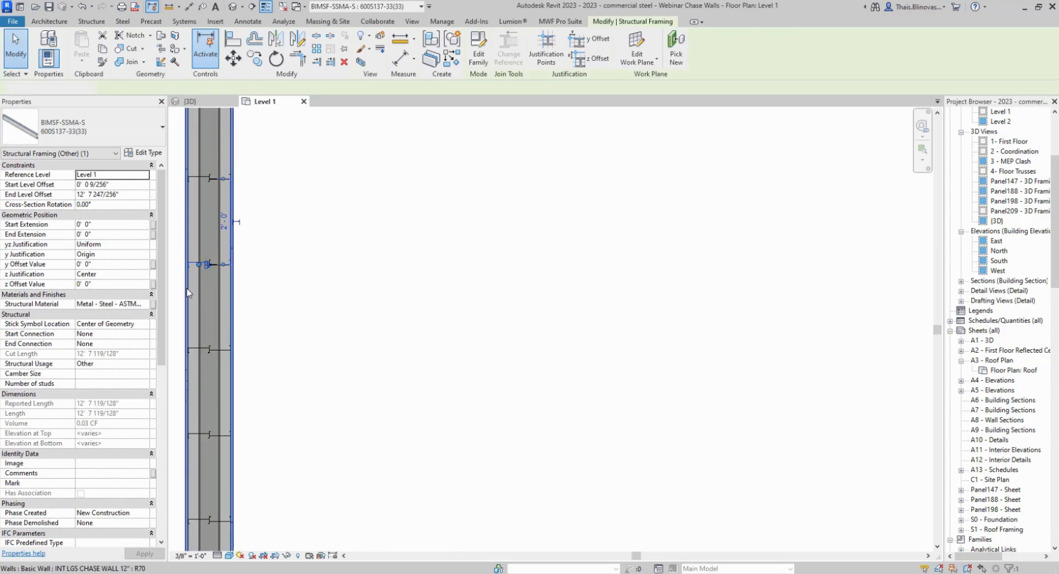
click(190, 273)
scroll(324, 315, down, 5)
middle_drag(324, 315, 314, 543)
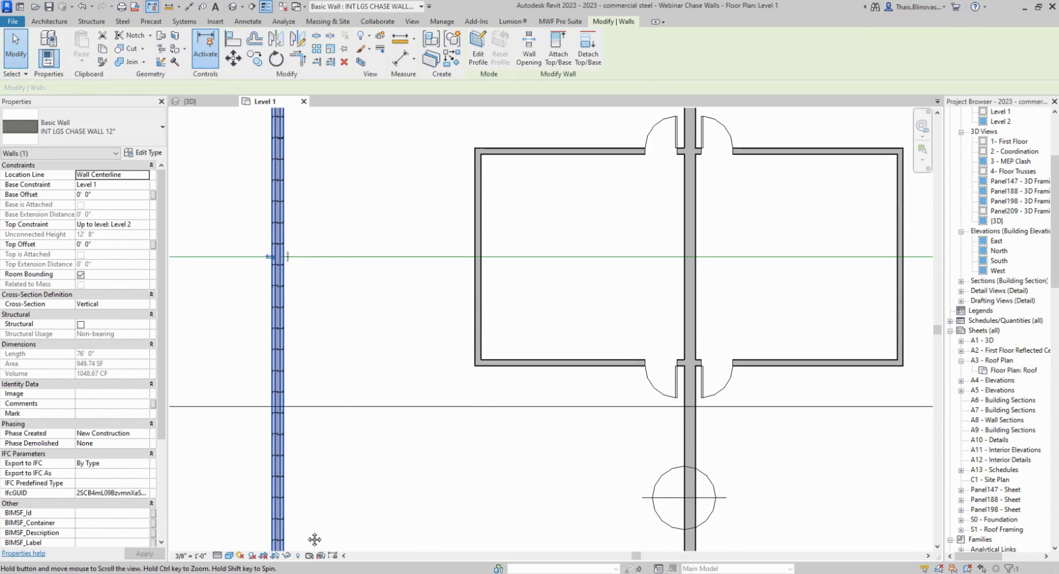
scroll(361, 262, up, 4)
click(337, 253)
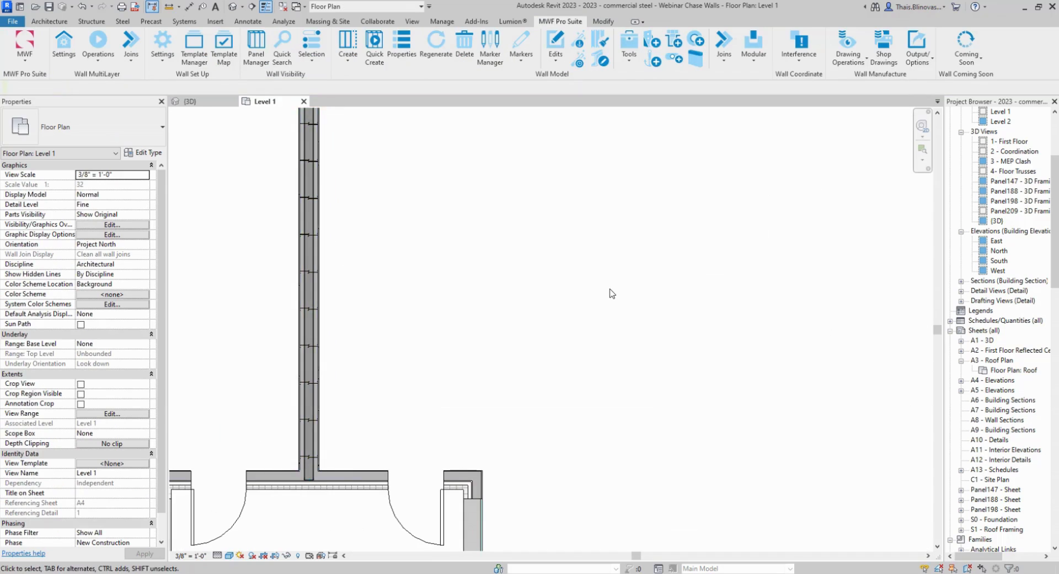
Check the position of benchmark CHASE2 against the paired studs in the chase wall.
middle_drag(617, 298, 513, 338)
click(859, 249)
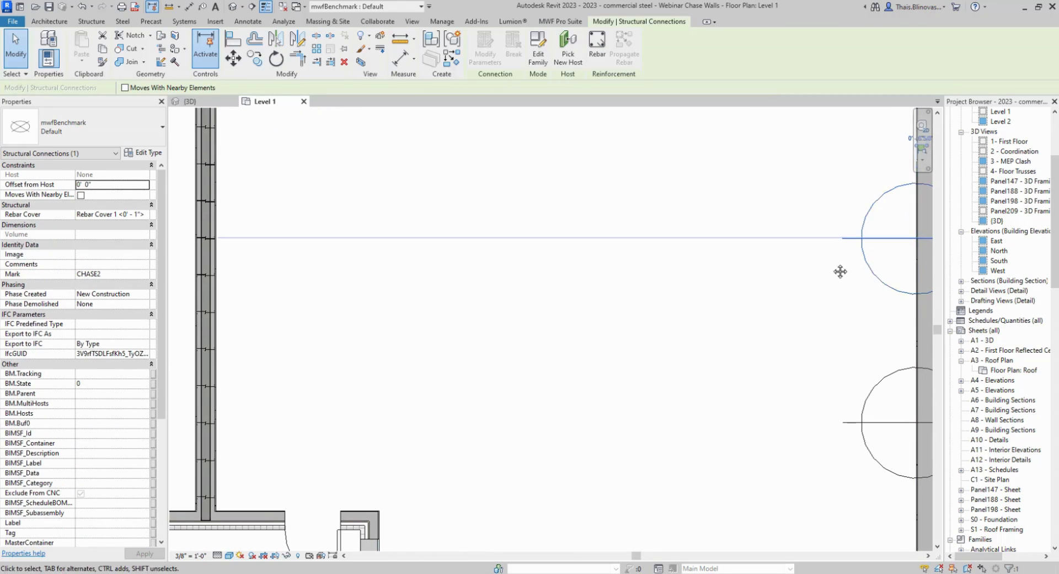
middle_drag(839, 272, 868, 288)
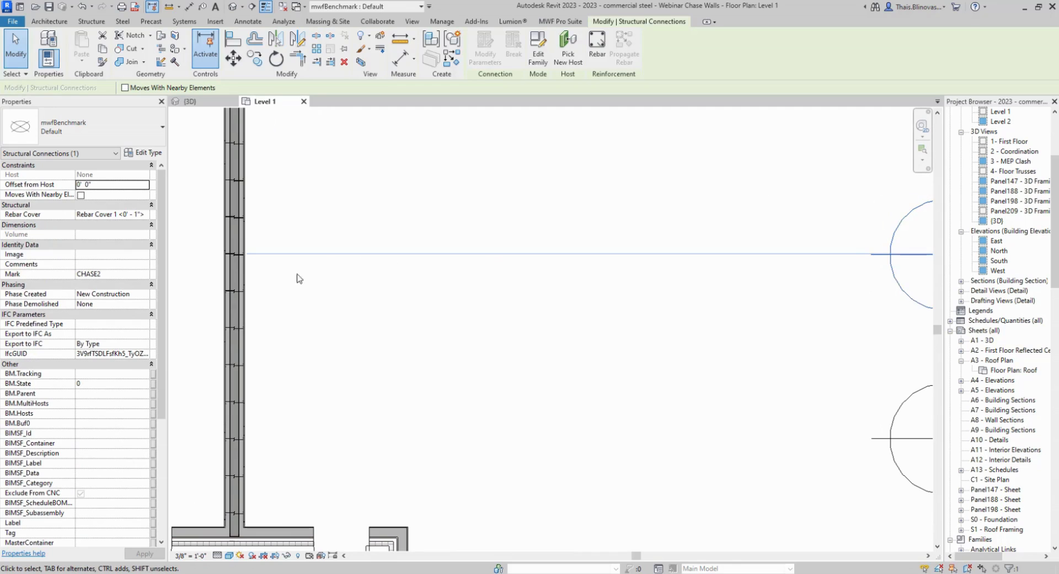
scroll(269, 287, up, 2)
scroll(773, 288, down, 3)
scroll(493, 259, down, 1)
scroll(493, 259, up, 3)
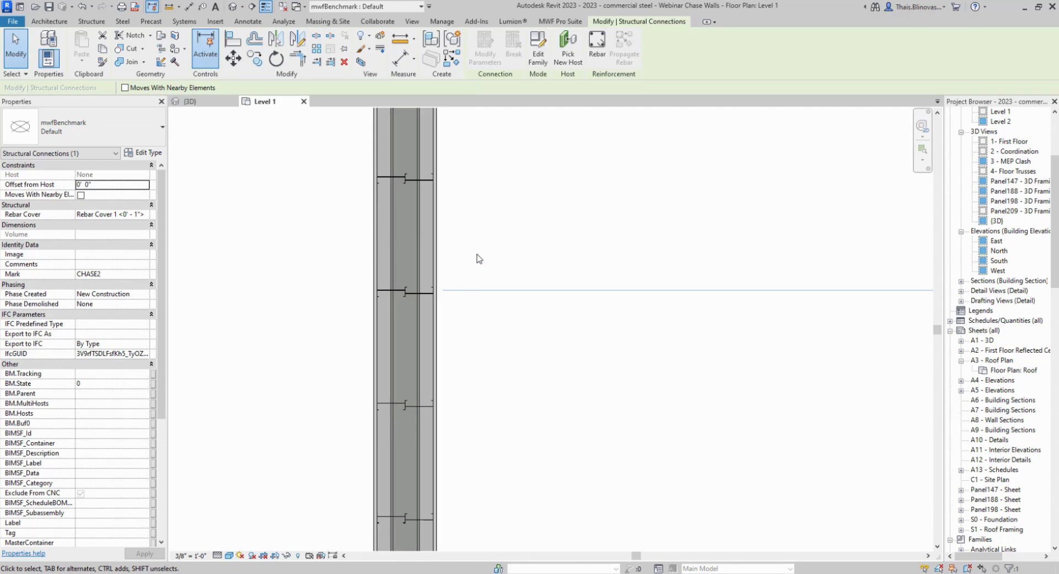
key(Escape)
click(386, 409)
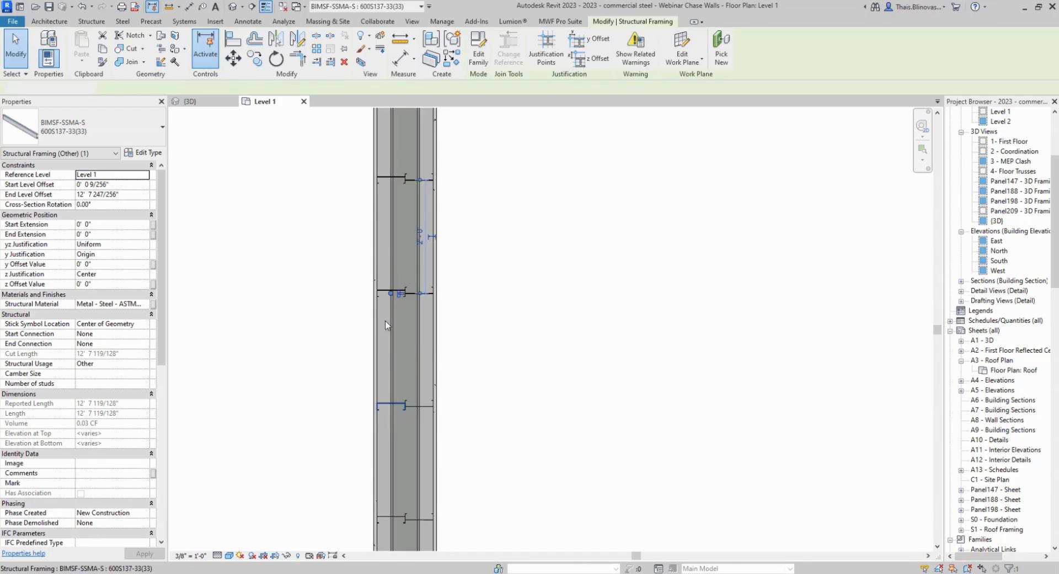
scroll(391, 244, down, 3)
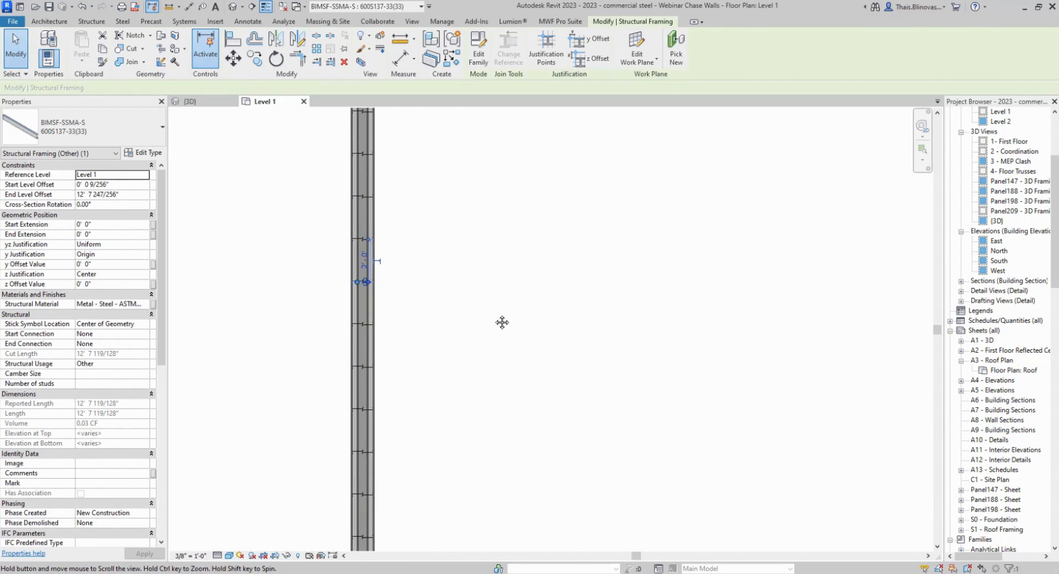
key(Escape)
scroll(432, 329, down, 3)
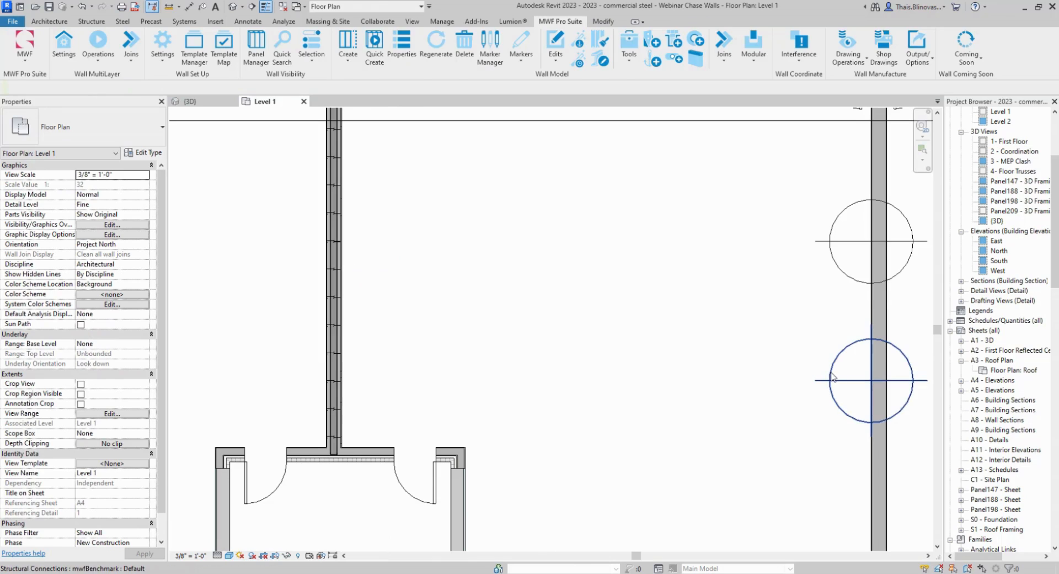
Nudge benchmark CHASE1 north, closer to benchmark CHASE2, and clear the selection.
click(836, 377)
drag(819, 402, 810, 400)
key(Up)
key(Up)
key(Up)
key(Up)
key(Up)
key(Up)
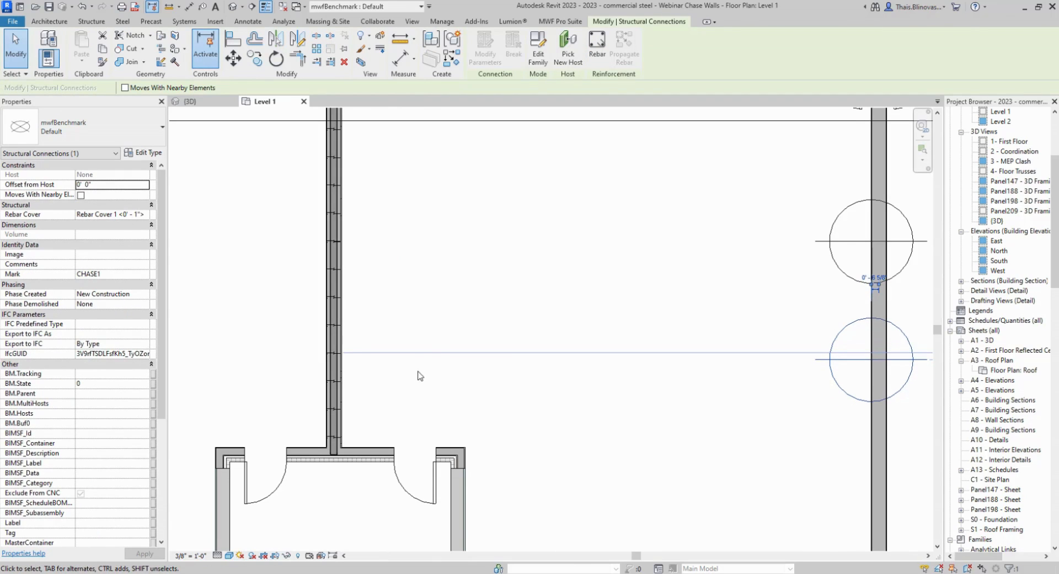
key(Escape)
Regenerate the chase wall's panel framing for the moved CHASE1 benchmark and inspect the studs at its south end.
drag(461, 390, 279, 255)
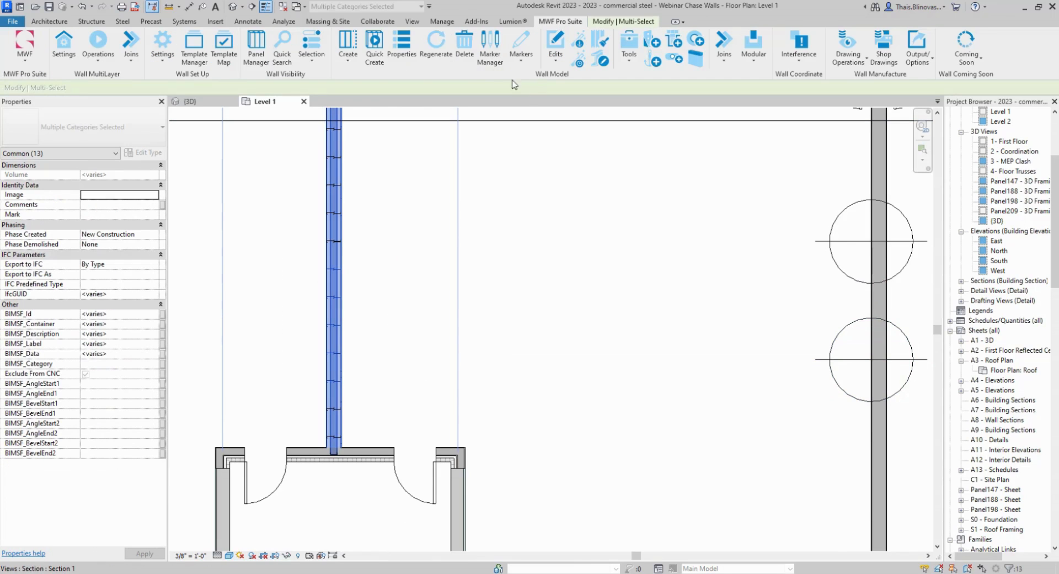
click(435, 44)
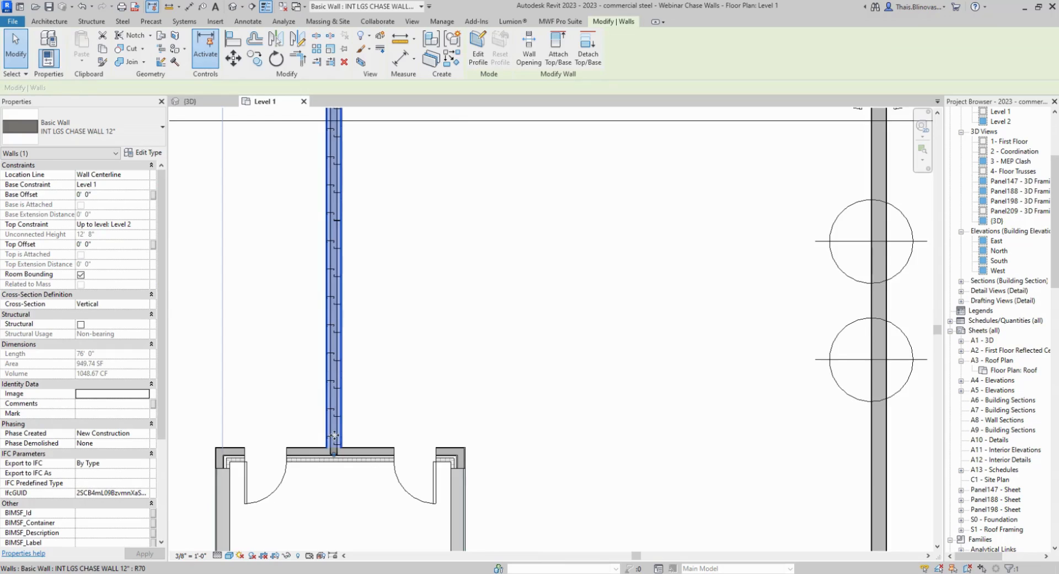
scroll(334, 435, up, 3)
click(444, 385)
scroll(353, 496, up, 3)
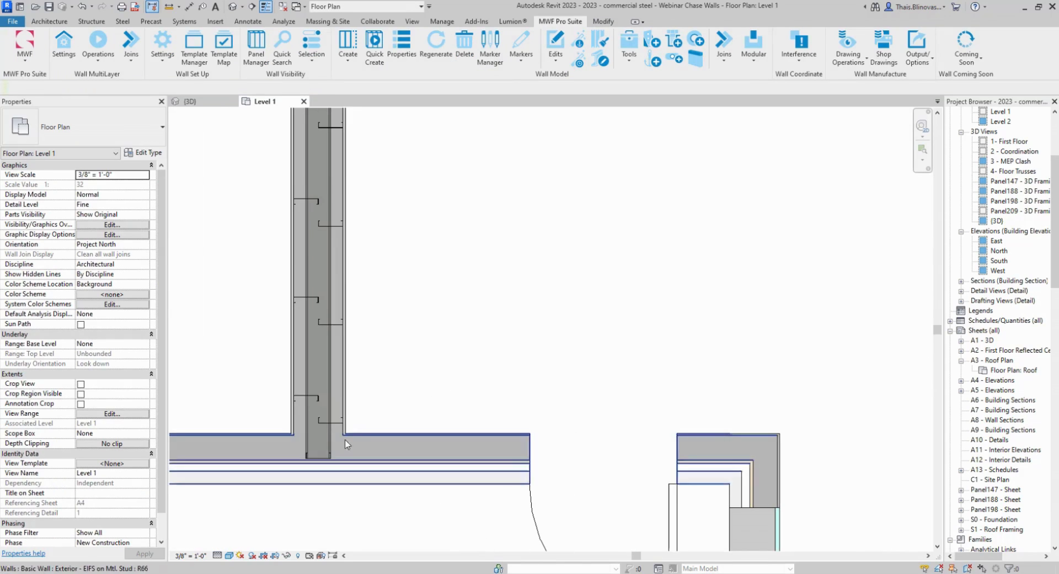
scroll(342, 431, up, 2)
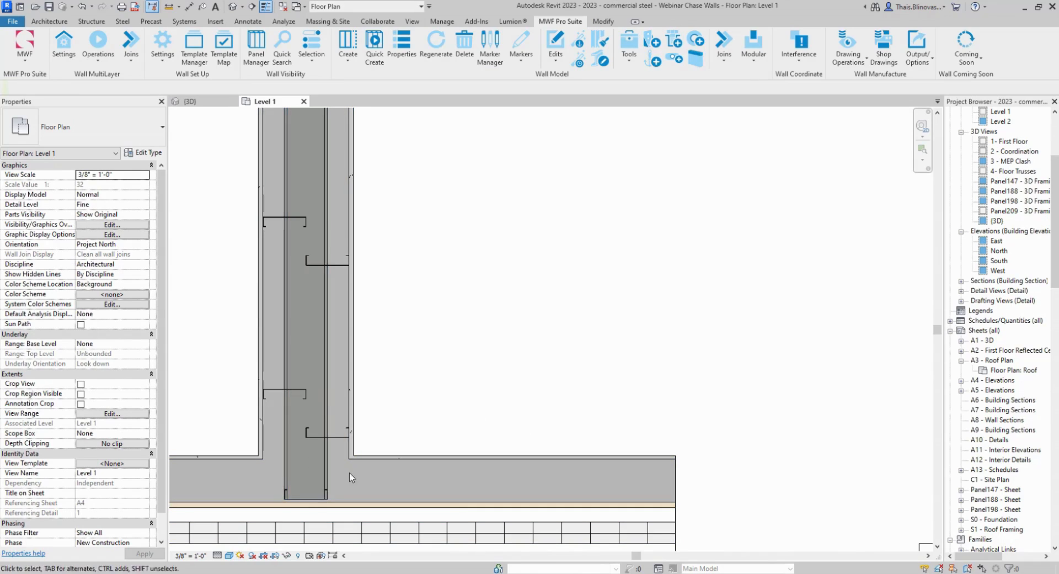
Set both the bottom and top track types of the chase wall's panel to BIMSF-SSMA-T : 1200T125-54(50).
click(362, 362)
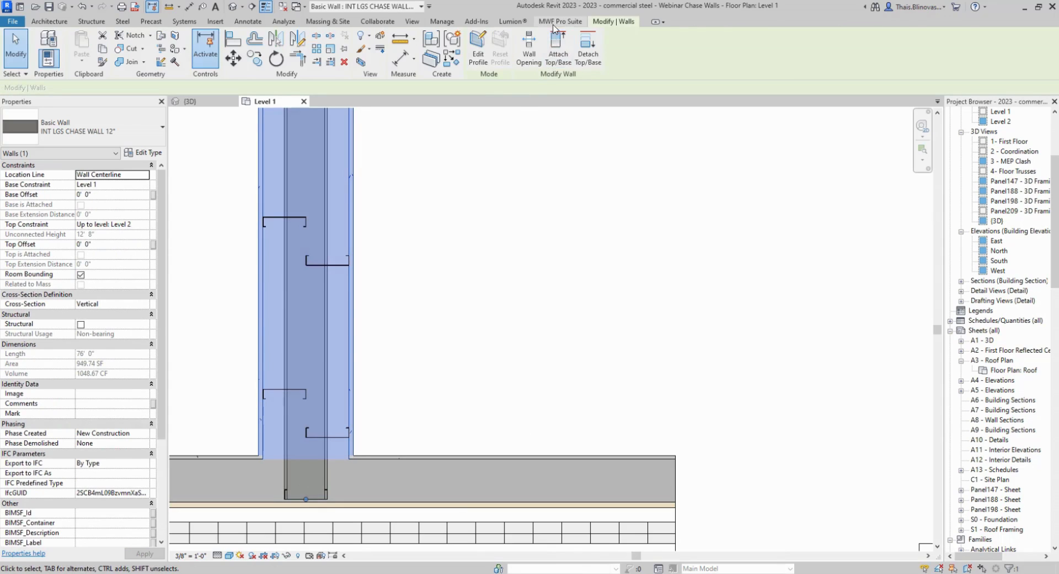
click(558, 22)
click(401, 44)
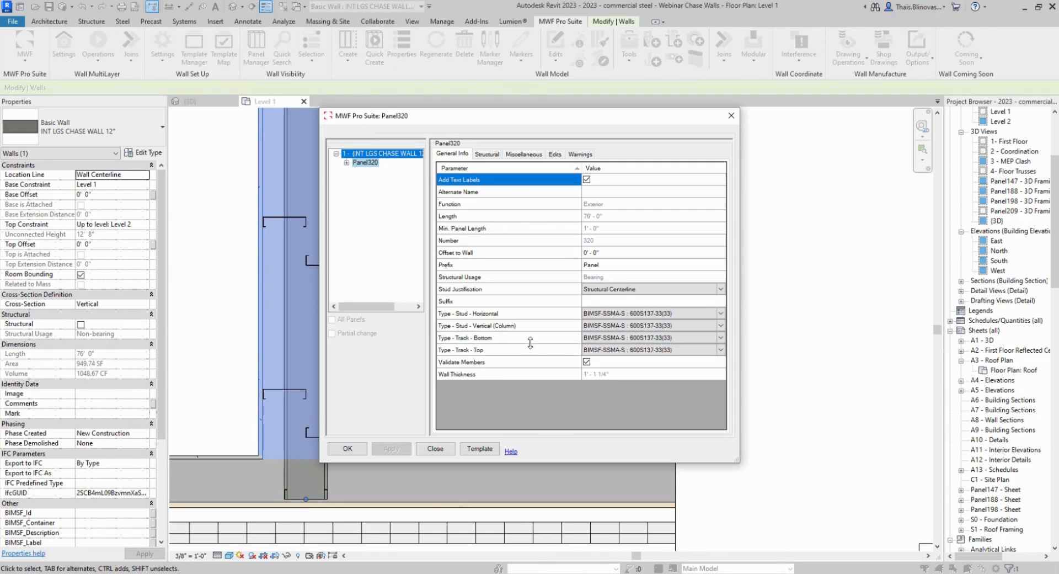
click(720, 337)
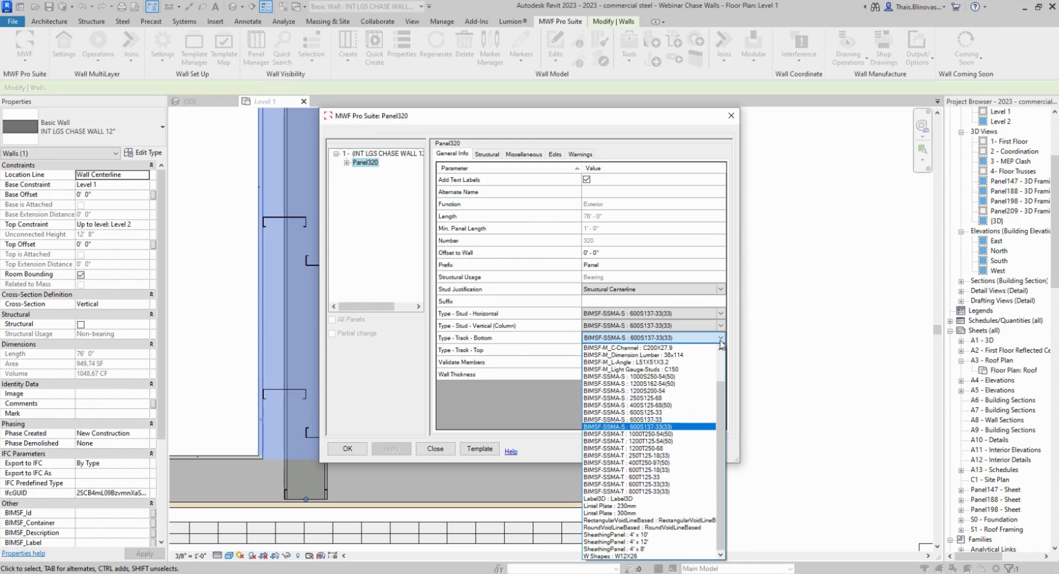
click(681, 441)
click(720, 350)
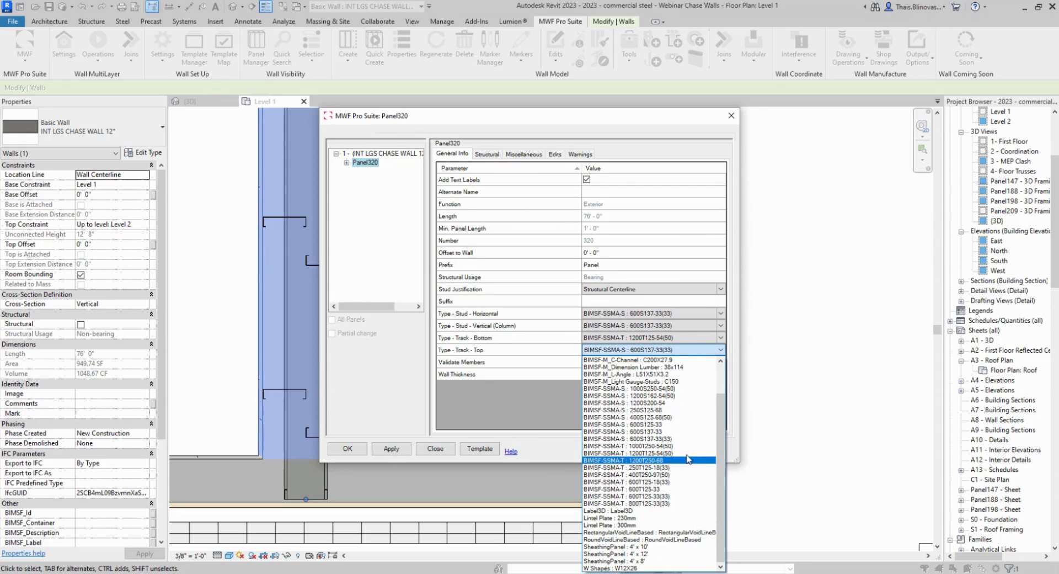
click(668, 453)
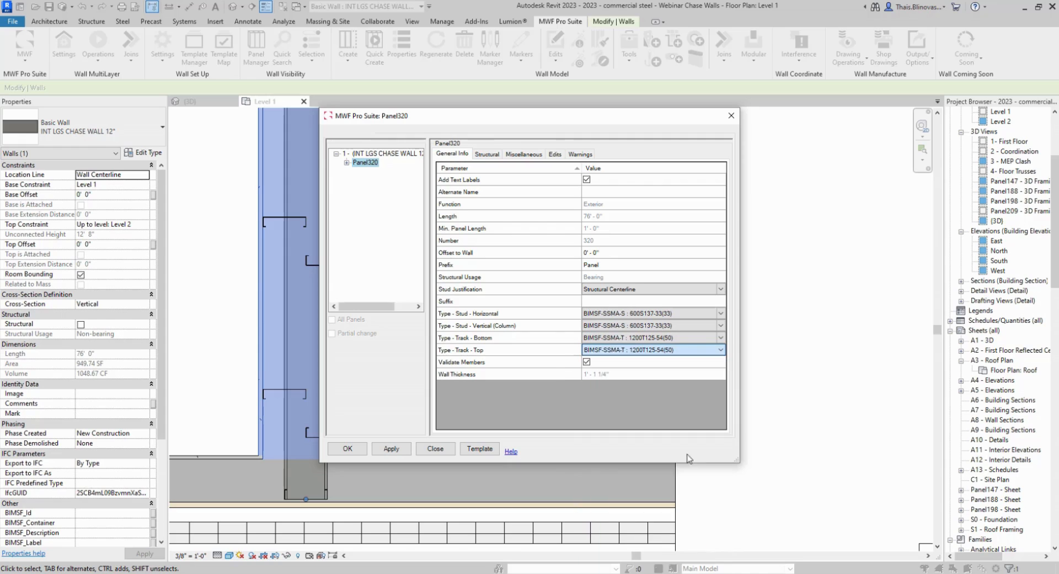
Set the panel's start and end studs to BIMSF-SSMA-S : 1200S162-54(50) and accept the panel properties.
click(531, 156)
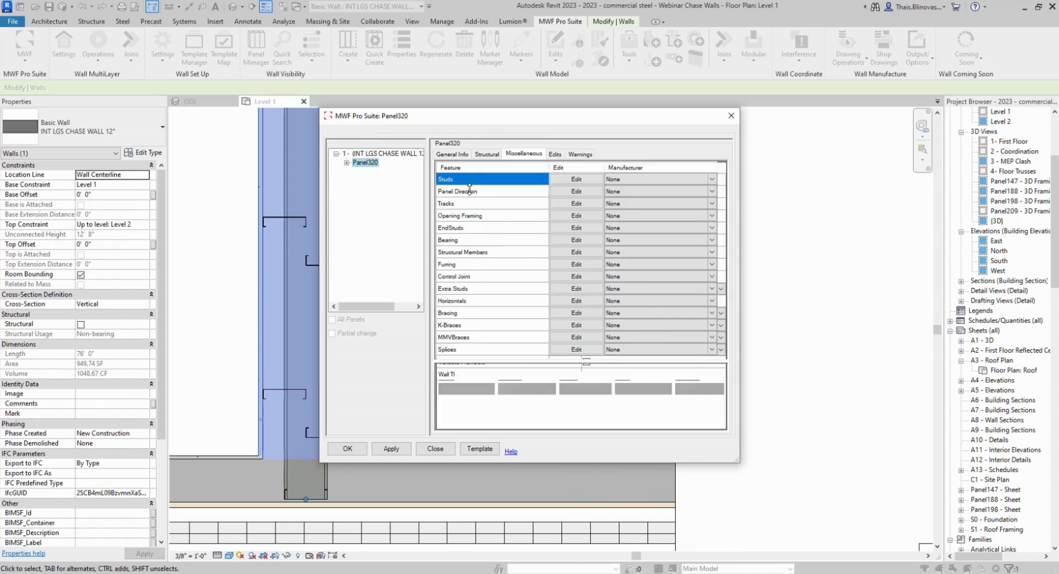
click(568, 229)
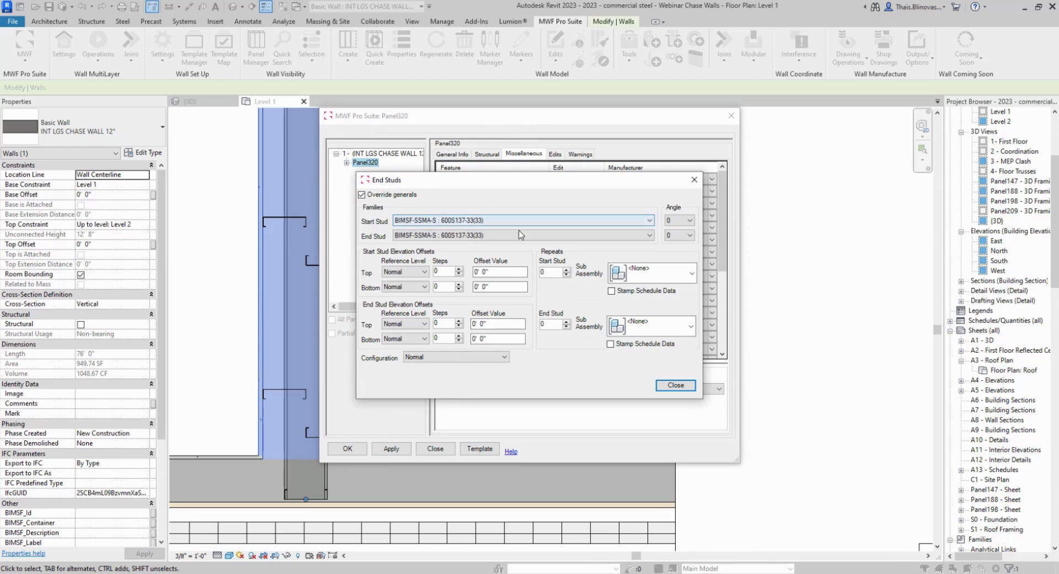
click(636, 221)
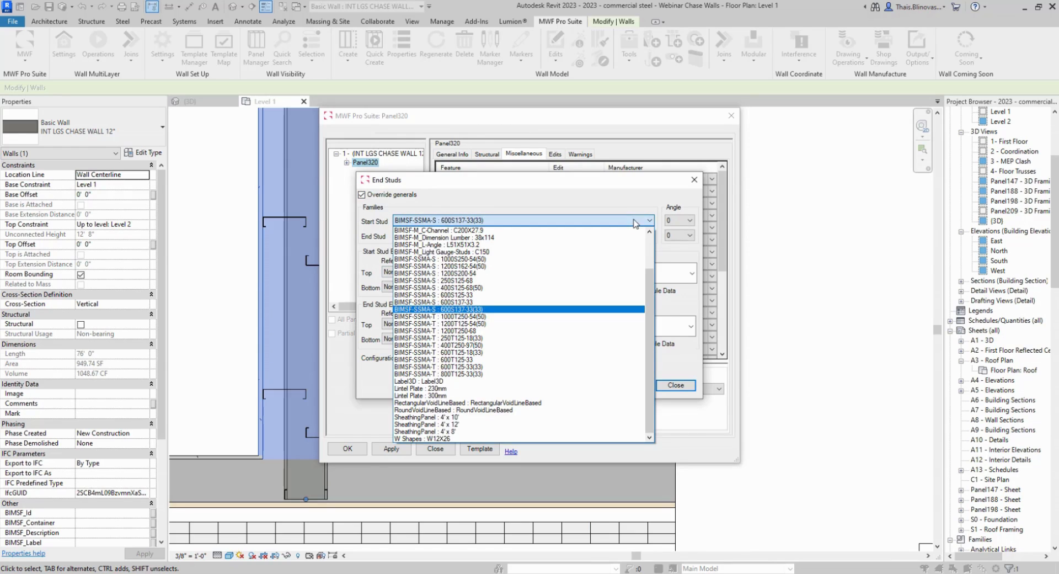
click(490, 267)
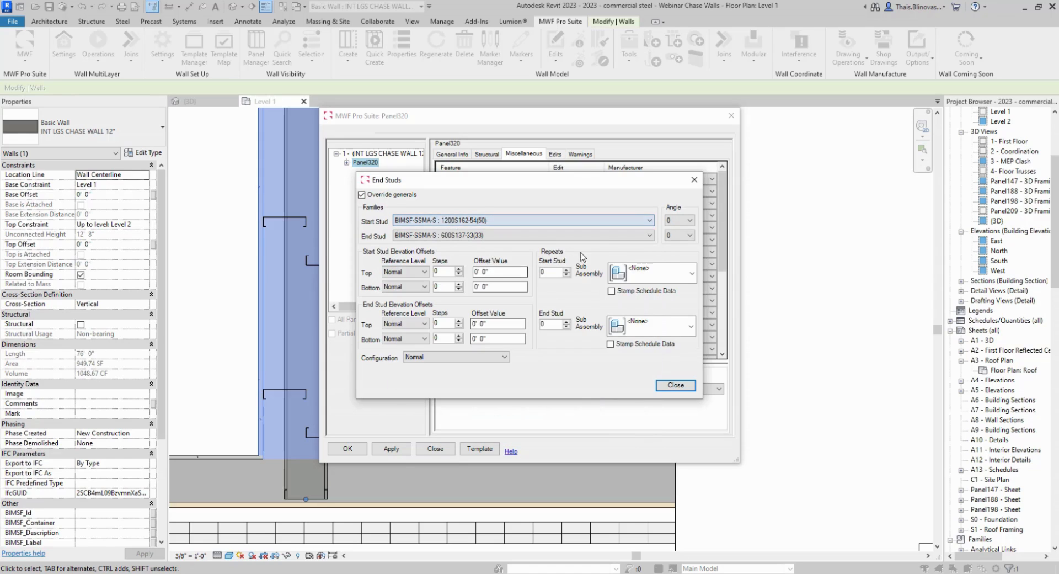
click(504, 235)
click(508, 291)
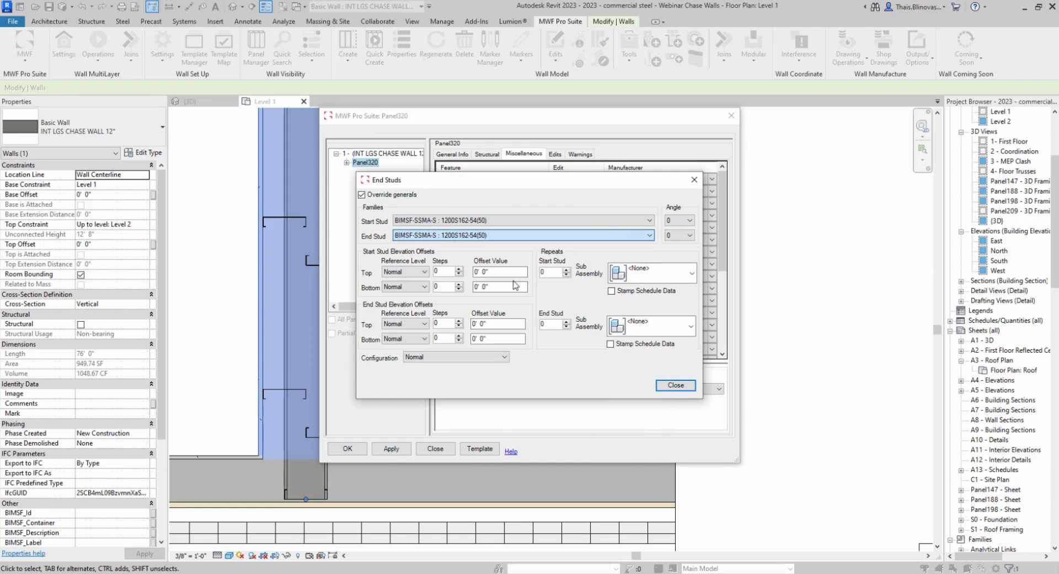
click(676, 384)
click(365, 448)
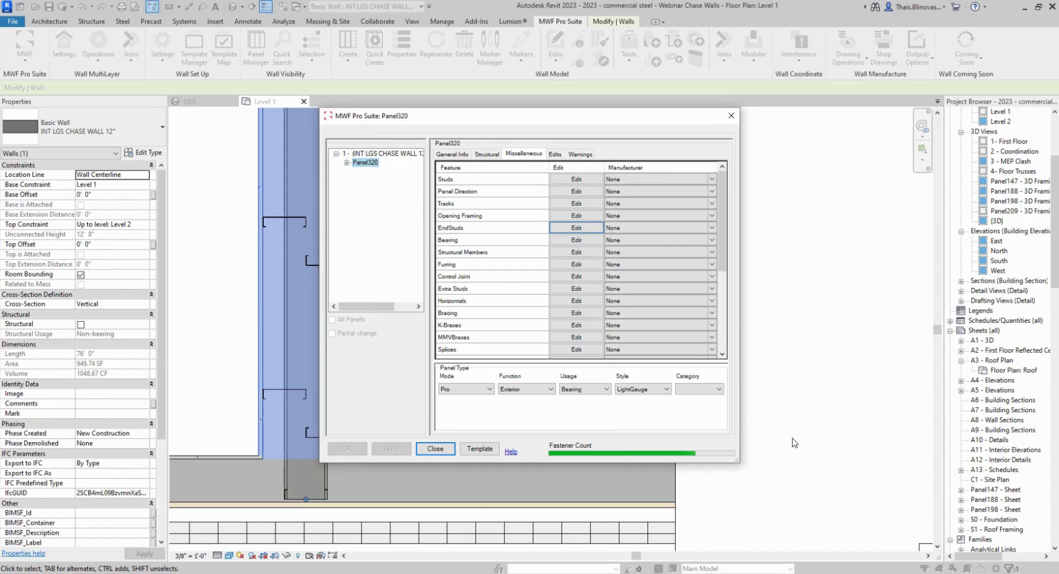
Clear the wall selection and inspect the full-width end stud and the staggered studs along the chase wall in plan.
key(Escape)
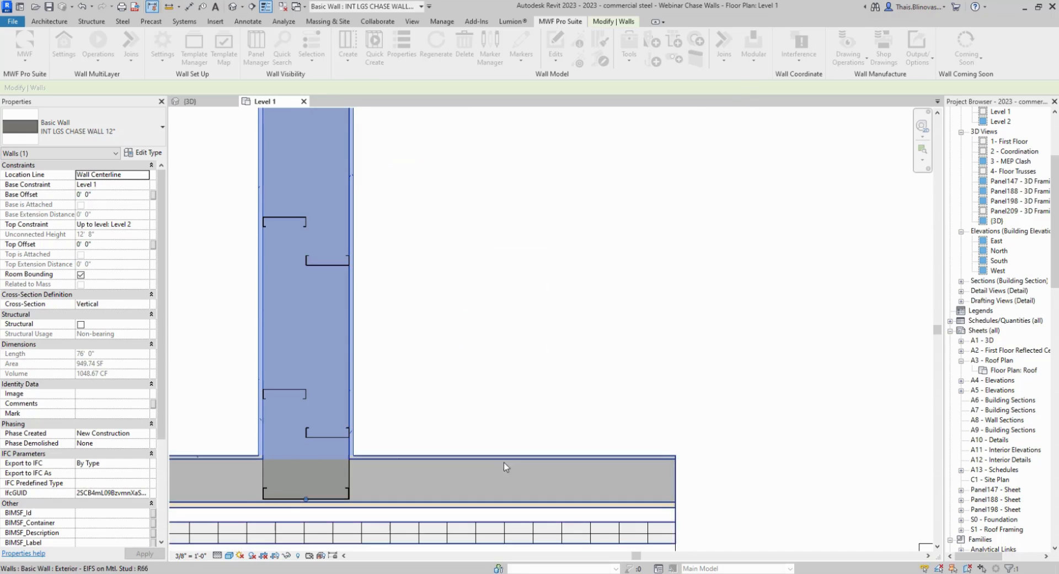
scroll(490, 465, down, 4)
middle_drag(552, 317, 435, 477)
scroll(503, 413, down, 4)
scroll(434, 474, down, 1)
scroll(436, 476, down, 2)
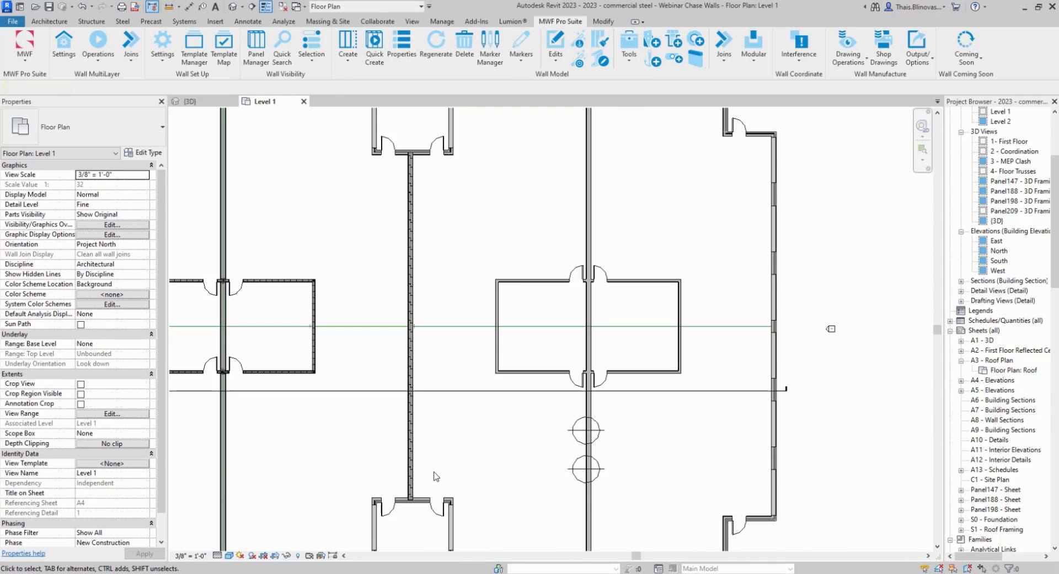
scroll(436, 476, up, 2)
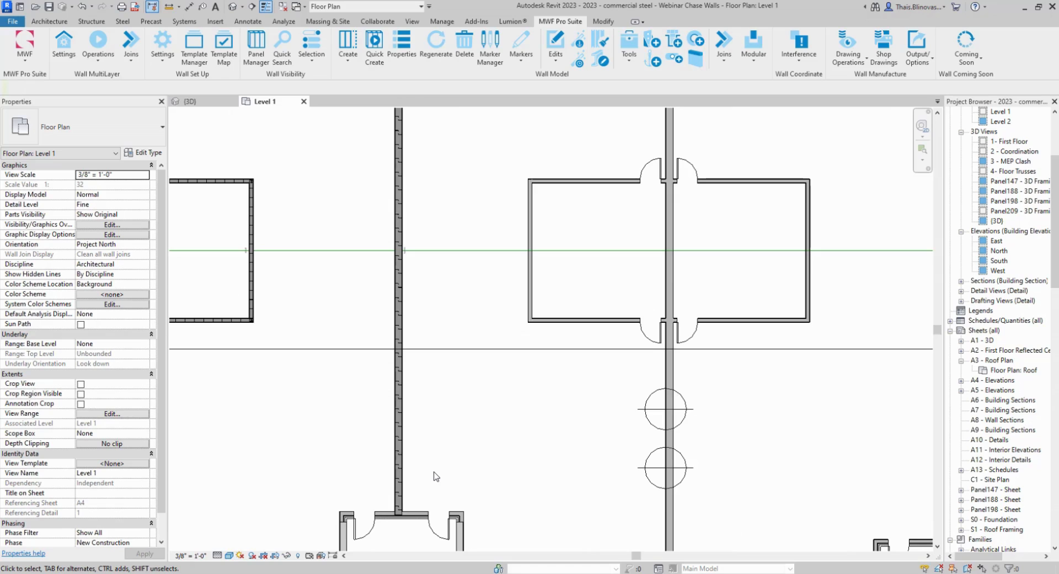
scroll(428, 499, up, 7)
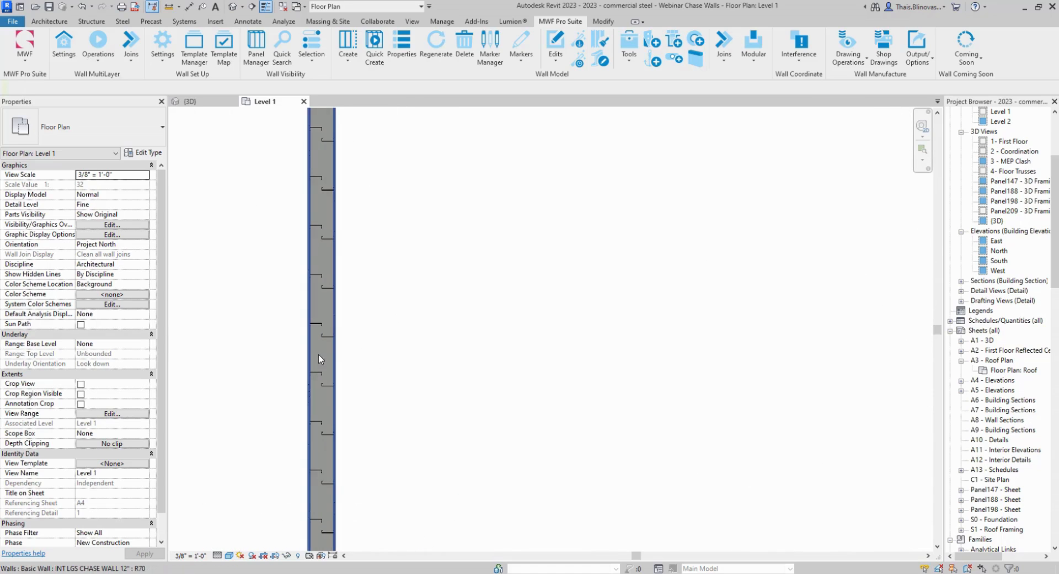
scroll(319, 353, up, 2)
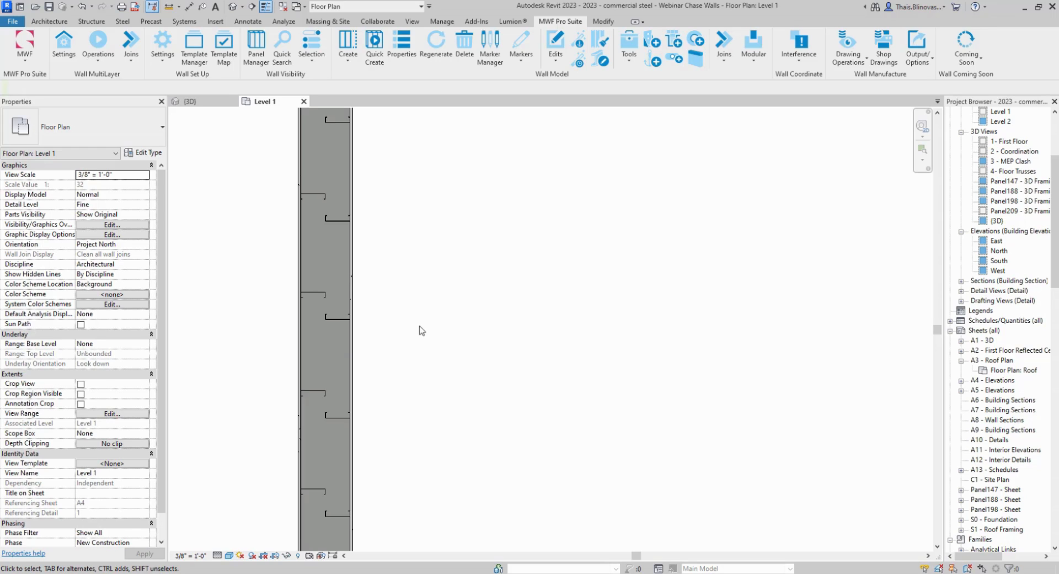
Place a Single-Flush 36" x 84" door in the framed 12" chase wall, south of the middle.
click(49, 21)
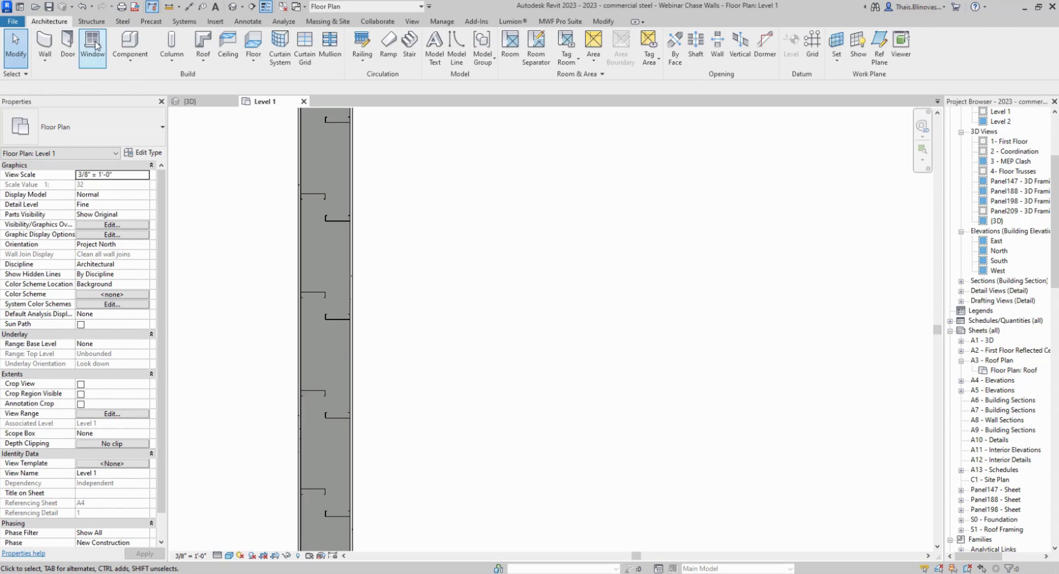
click(618, 197)
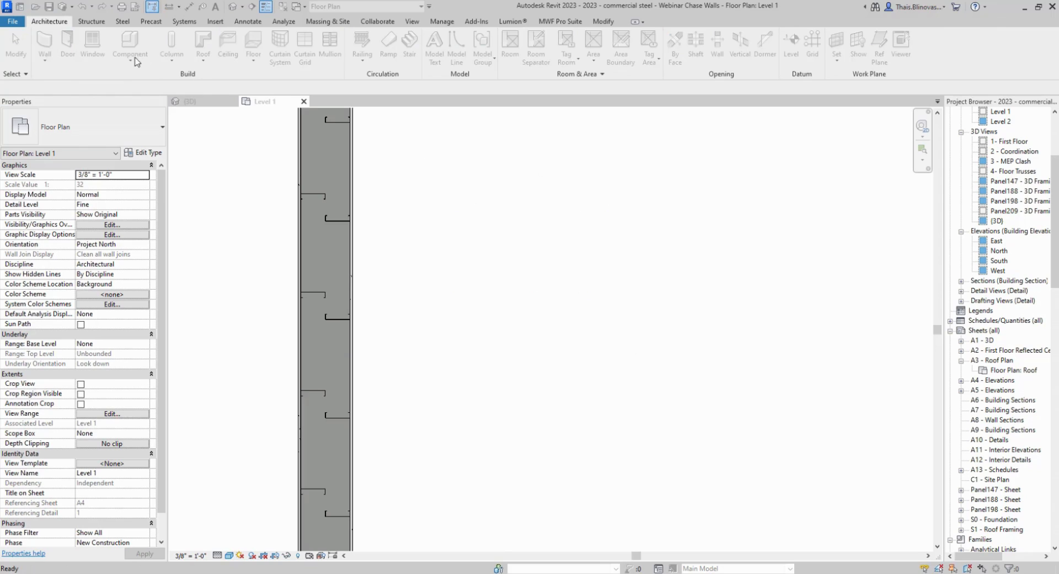
click(92, 44)
click(54, 23)
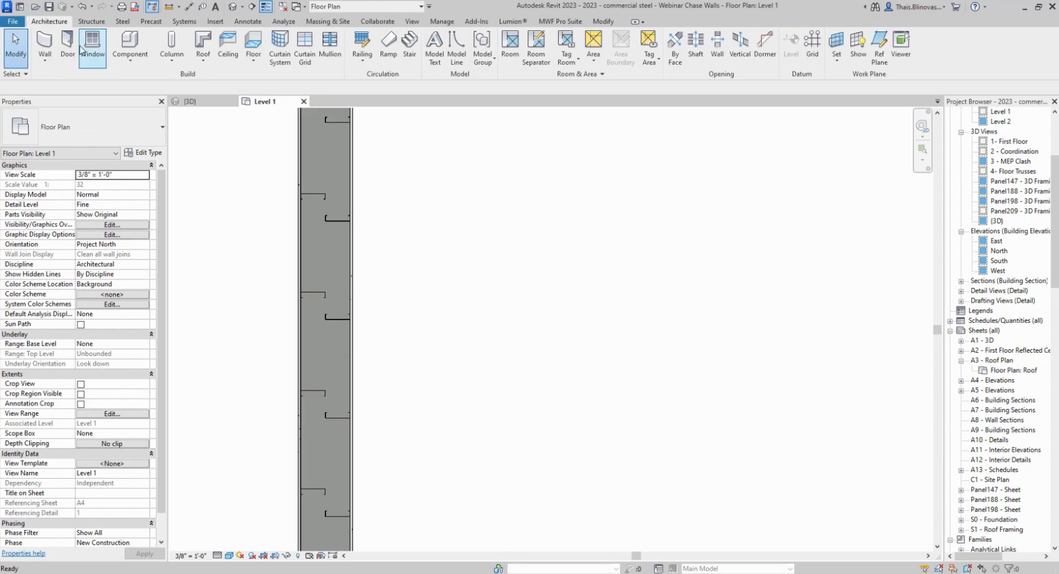
click(67, 45)
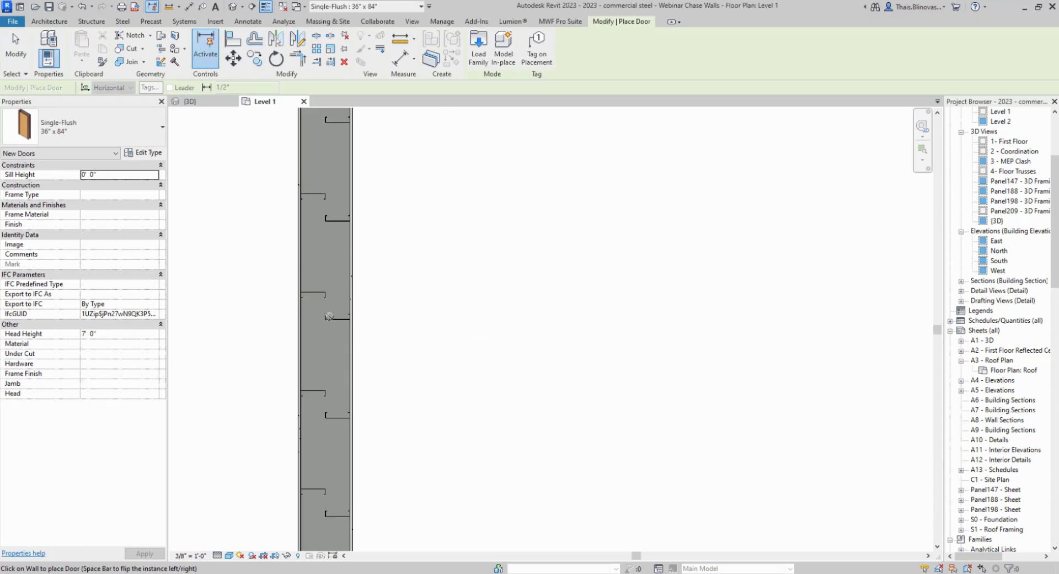
click(328, 319)
key(Escape)
key(Escape)
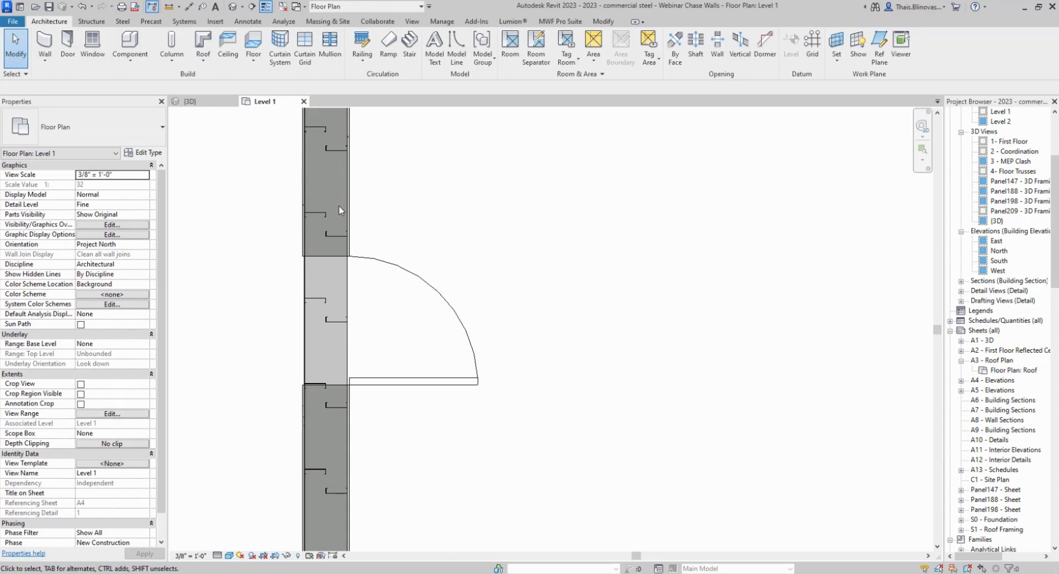
Regenerate the chase wall's panel framing around the new door opening and inspect the studs at its jamb.
click(348, 199)
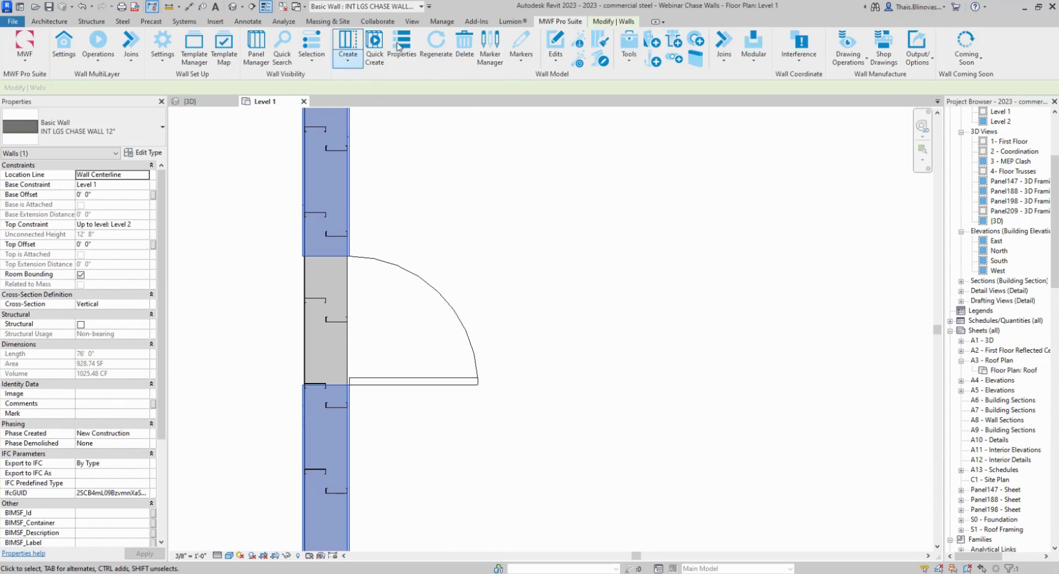
click(436, 45)
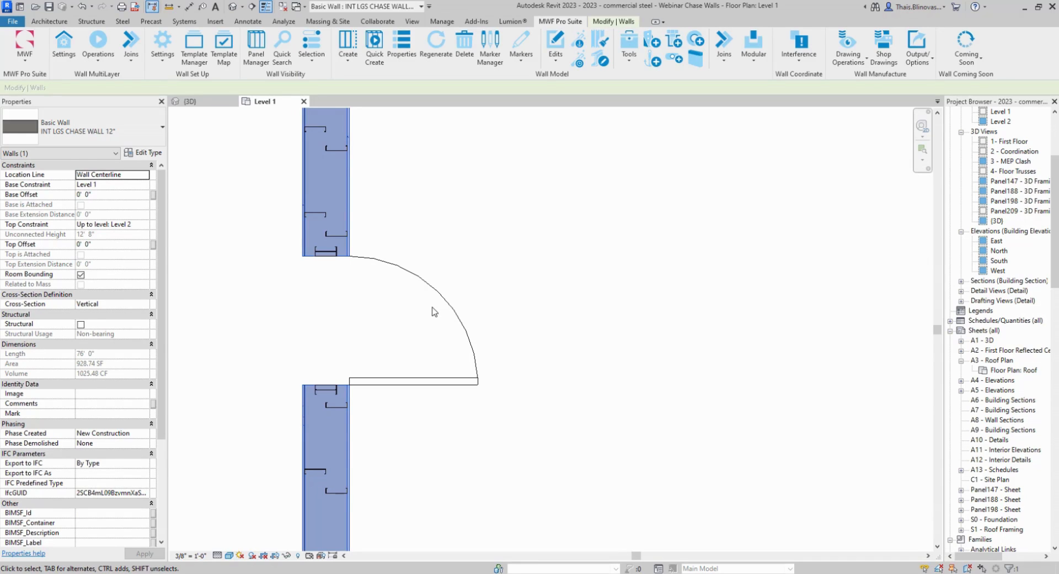
scroll(316, 407, up, 4)
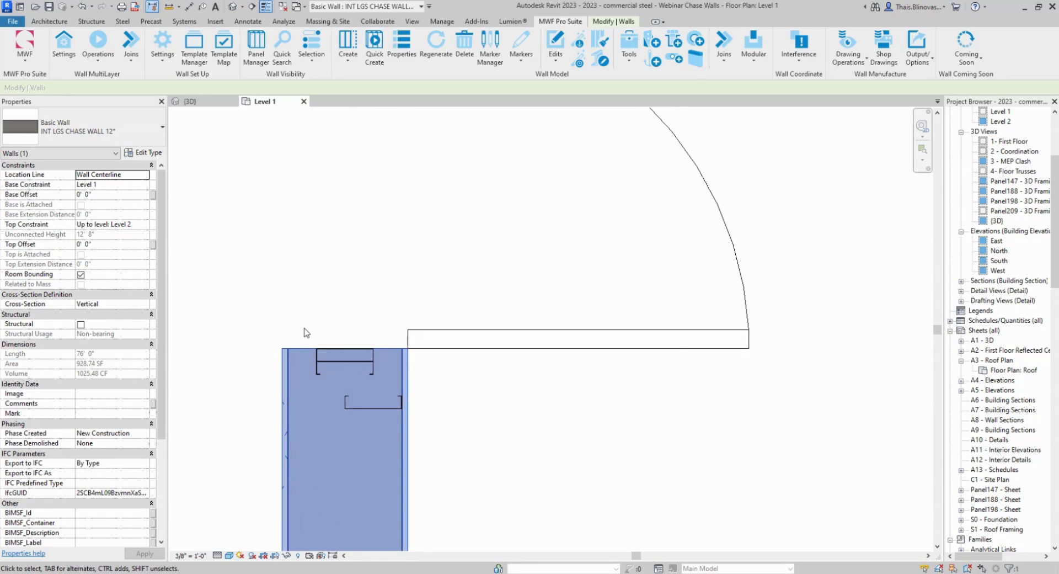
Review the header, jack, king and sill types in the panel's Opening Framing settings, then close the properties without applying changes.
click(409, 53)
click(524, 154)
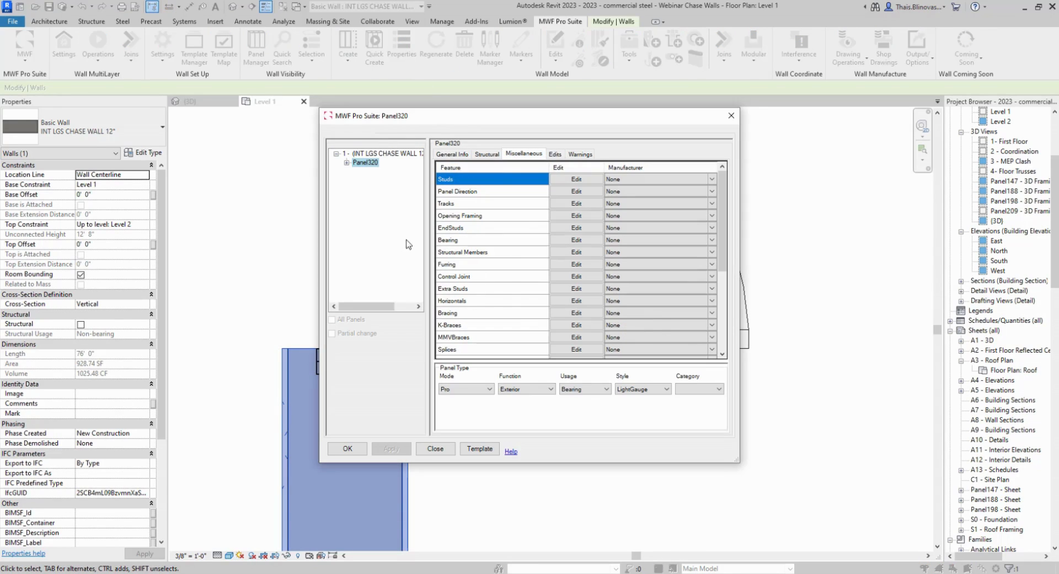
click(572, 218)
click(363, 96)
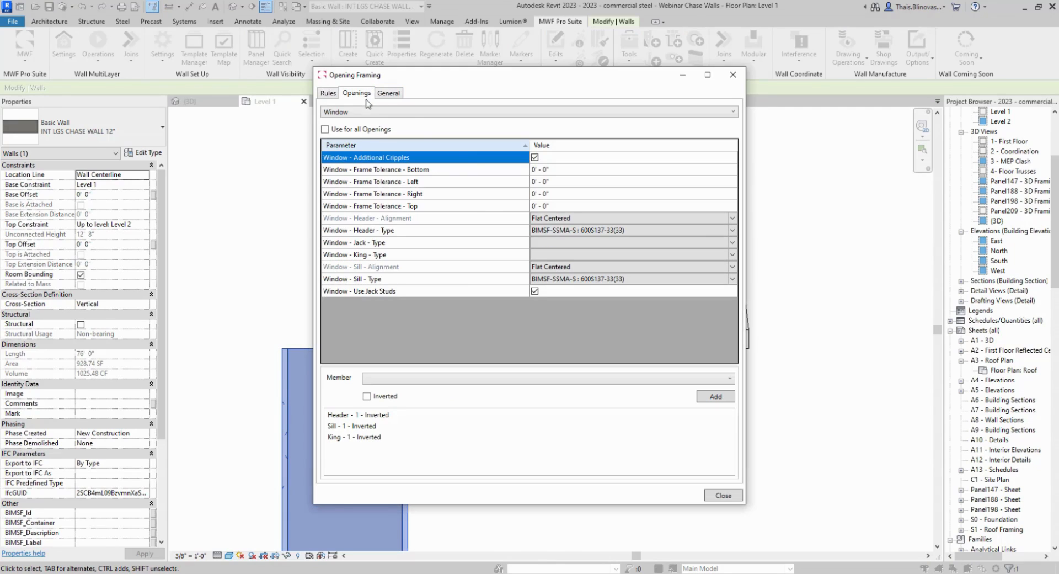
click(389, 246)
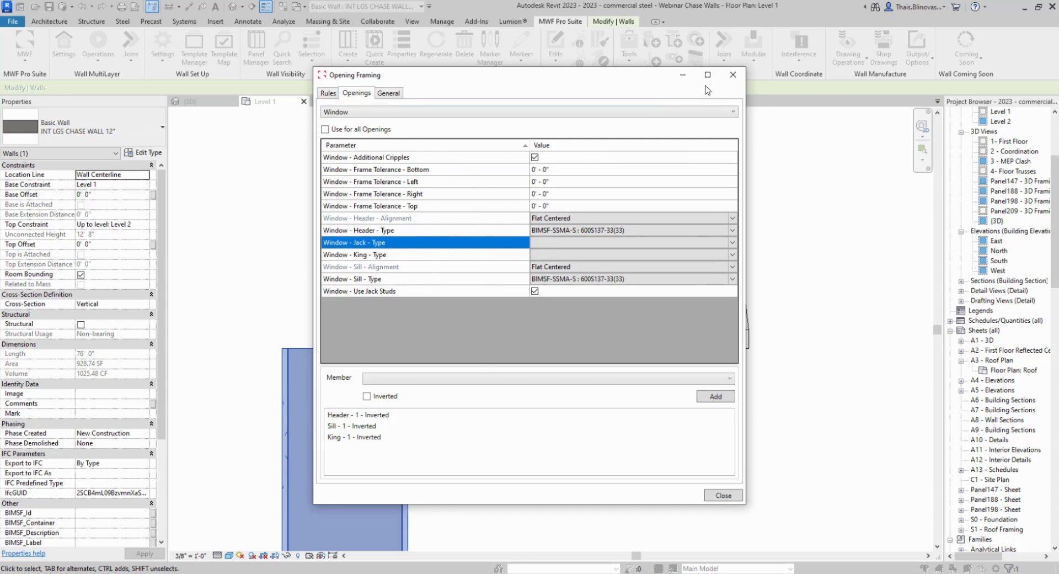
click(733, 74)
click(730, 116)
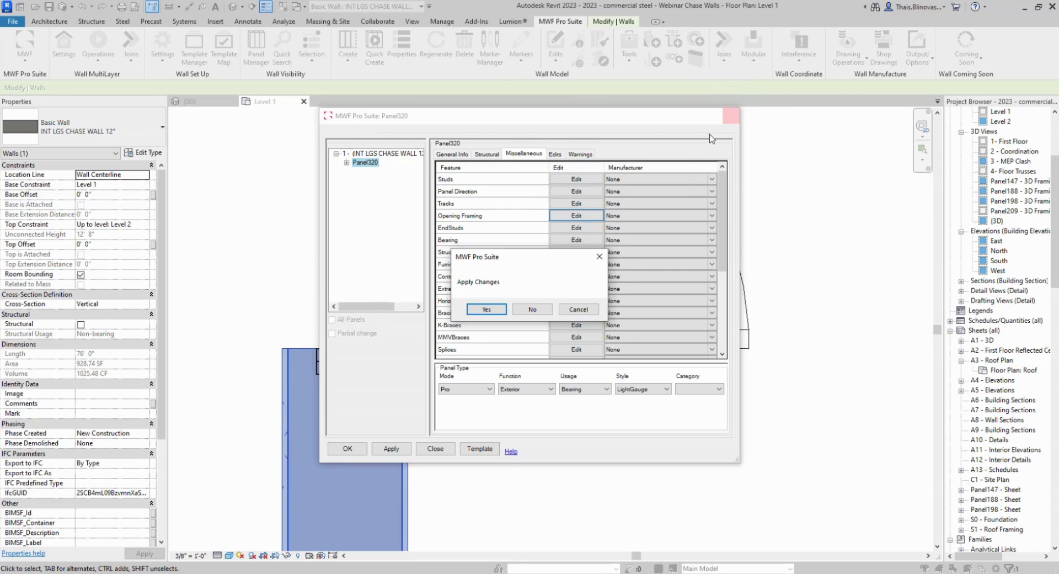
click(533, 312)
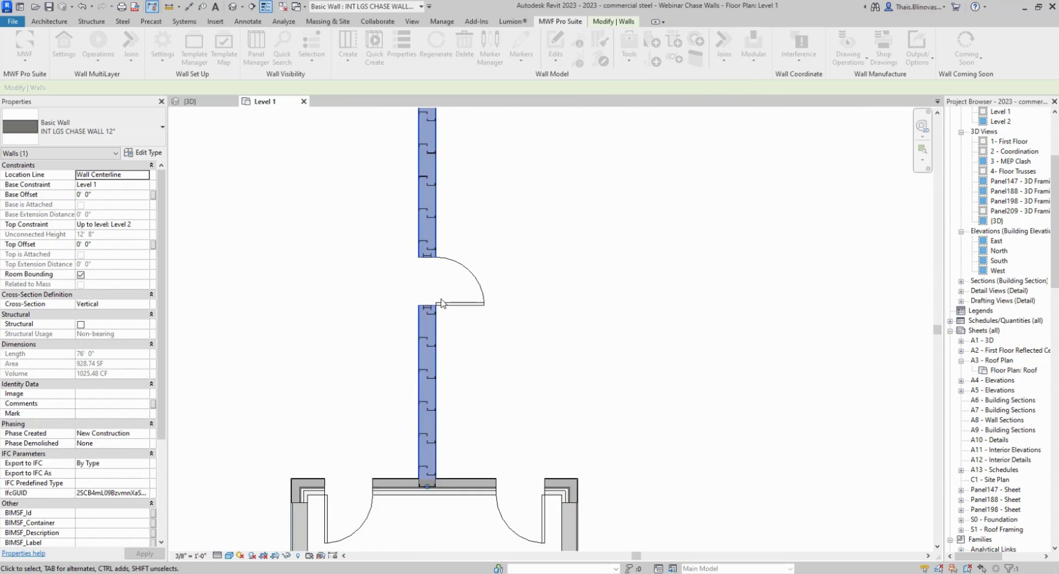
Isolate the chase wall in a 3D selection box, examine the door's header and jamb framing, and close the 3D view.
key(b)
key(x)
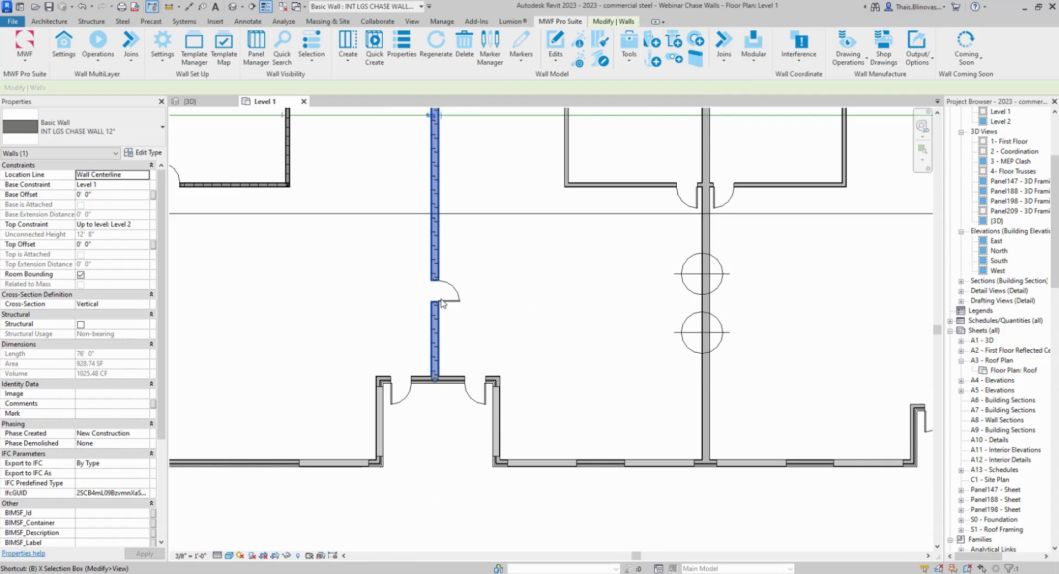
scroll(338, 287, up, 8)
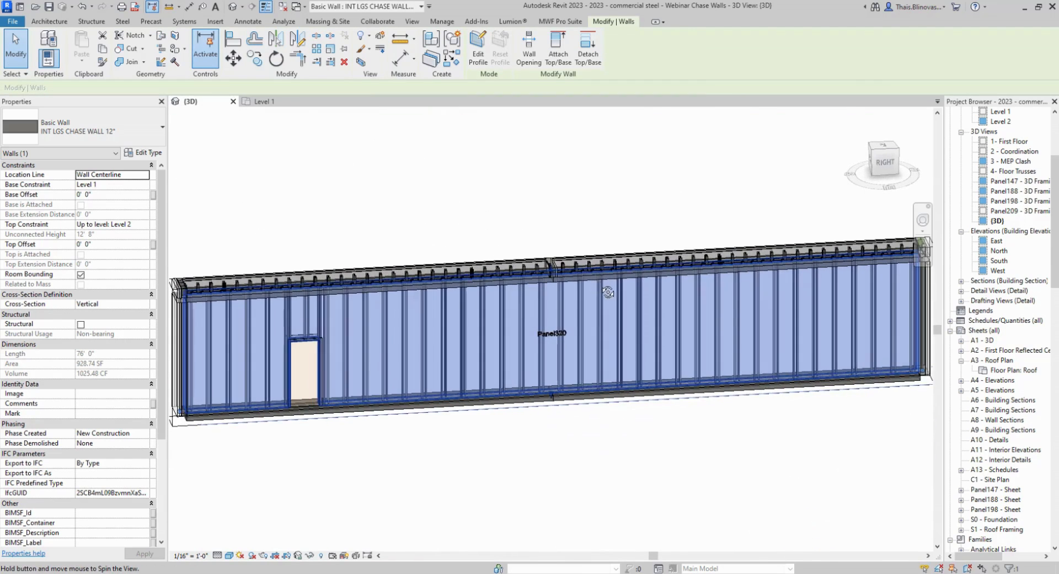
key(Escape)
scroll(339, 286, down, 2)
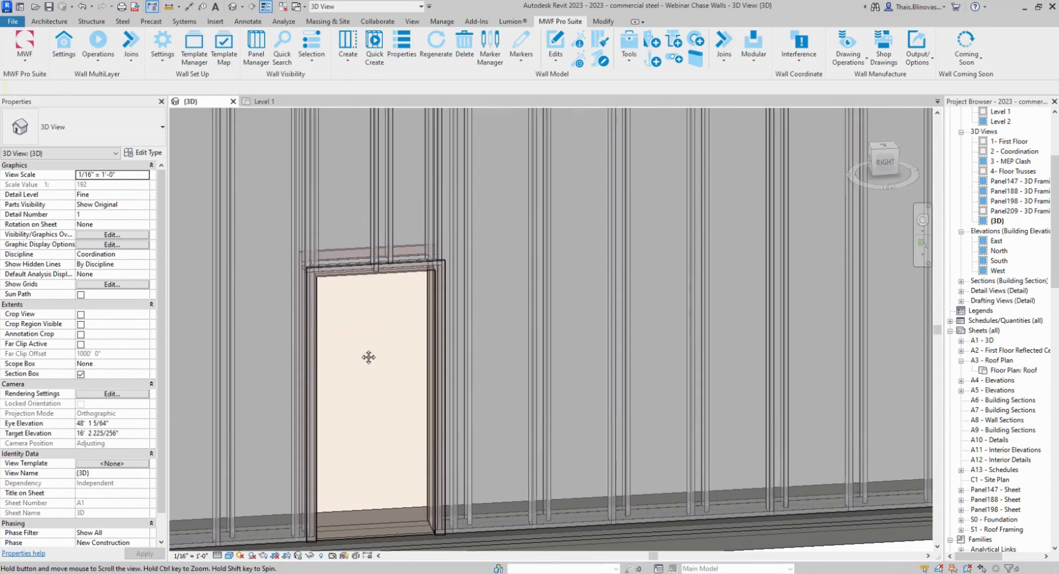
scroll(327, 245, up, 5)
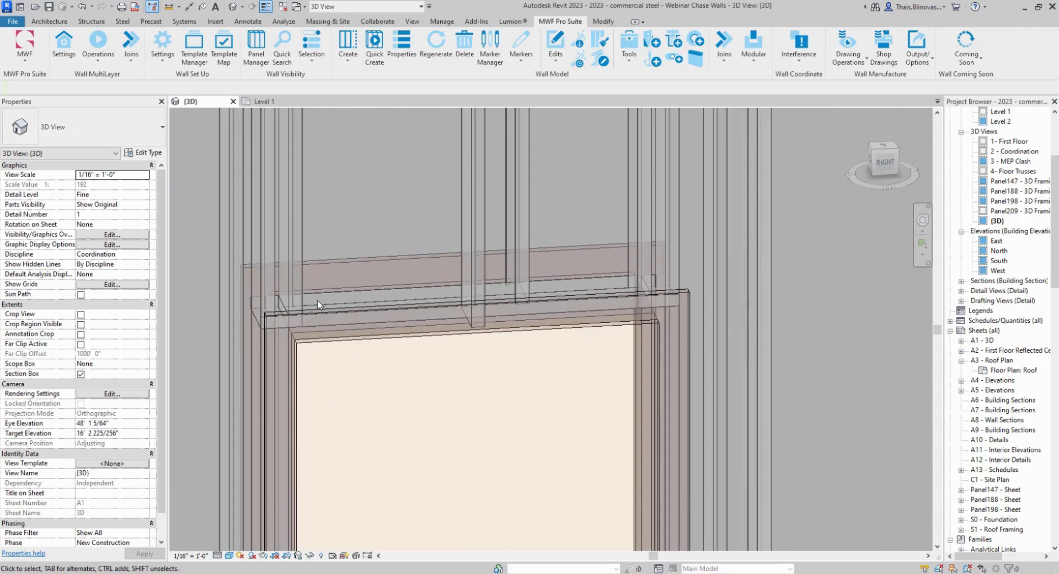
scroll(318, 304, down, 6)
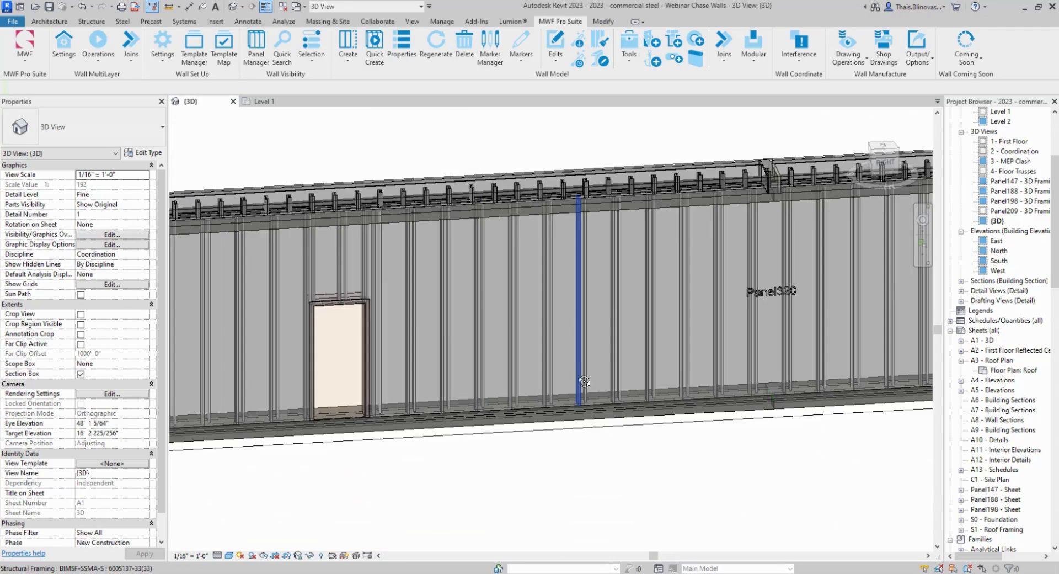
shift+middle_drag(585, 309, 386, 284)
scroll(381, 279, up, 5)
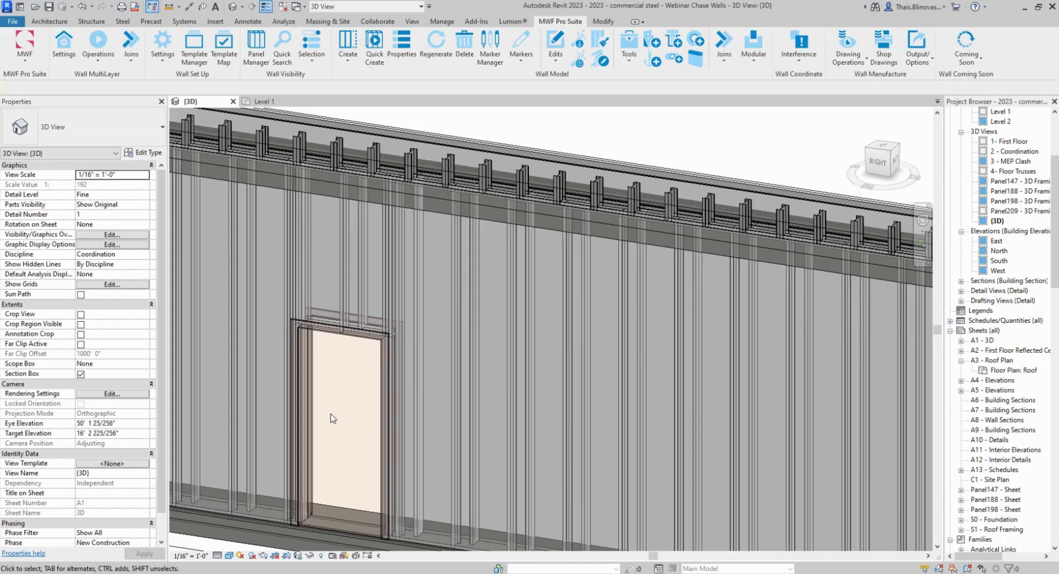
scroll(331, 417, down, 3)
click(233, 101)
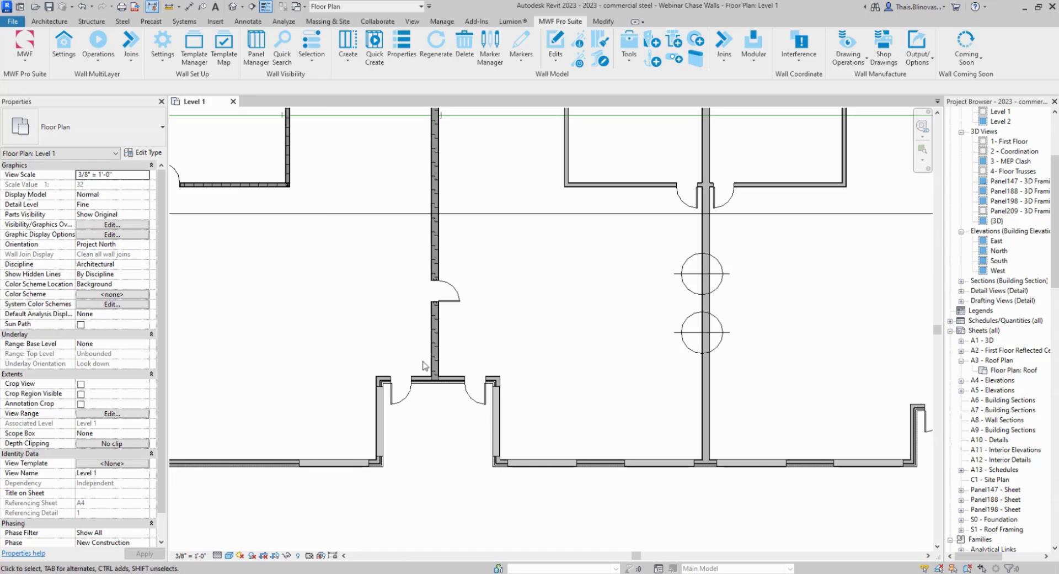
Examine the panel join where the west chase wall crosses the south 5 1/2" partition between the two doors.
middle_drag(494, 301, 602, 343)
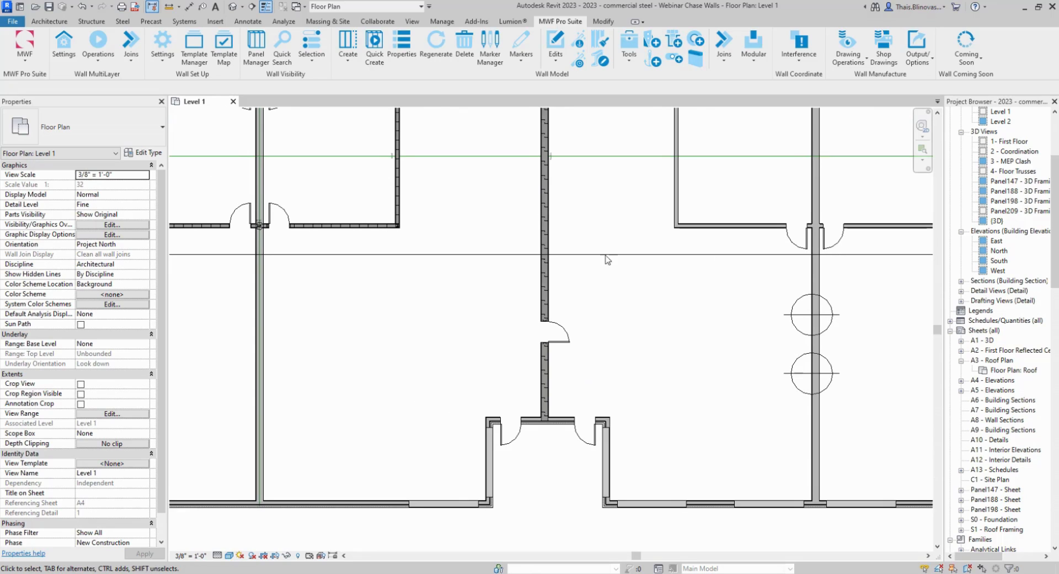
middle_drag(585, 194, 540, 266)
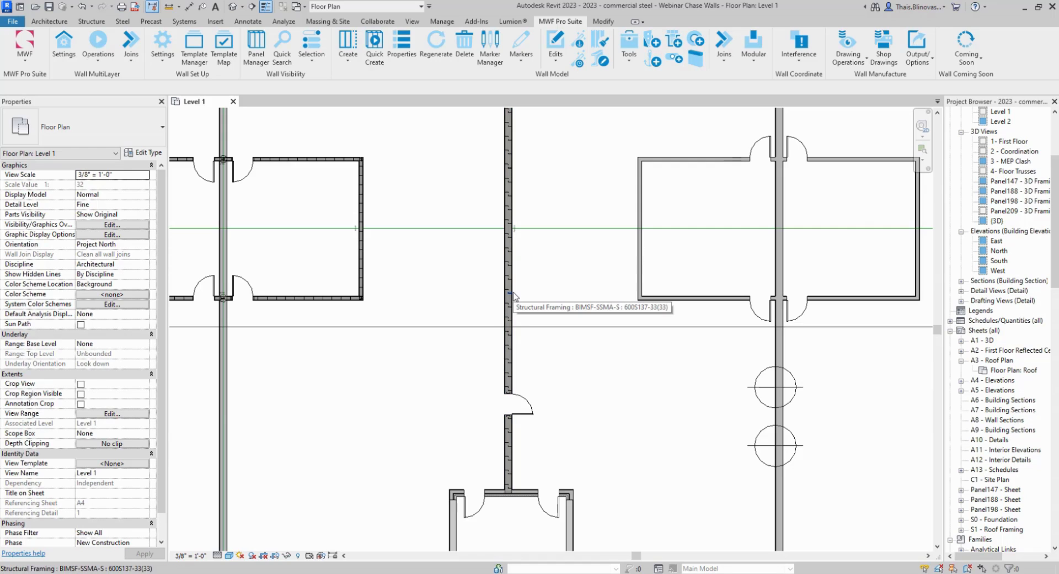
middle_drag(513, 295, 685, 297)
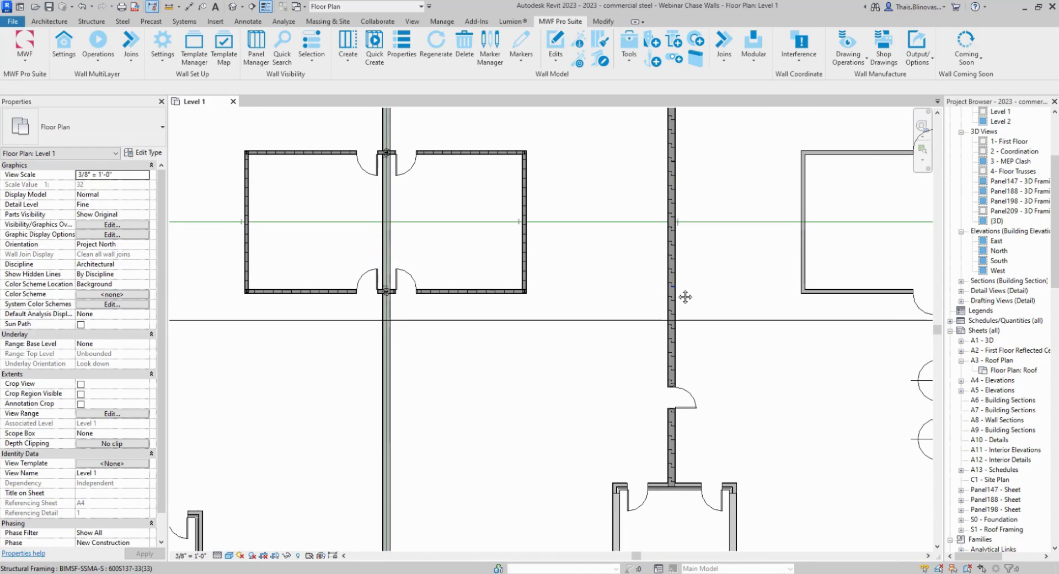
middle_drag(541, 407, 574, 407)
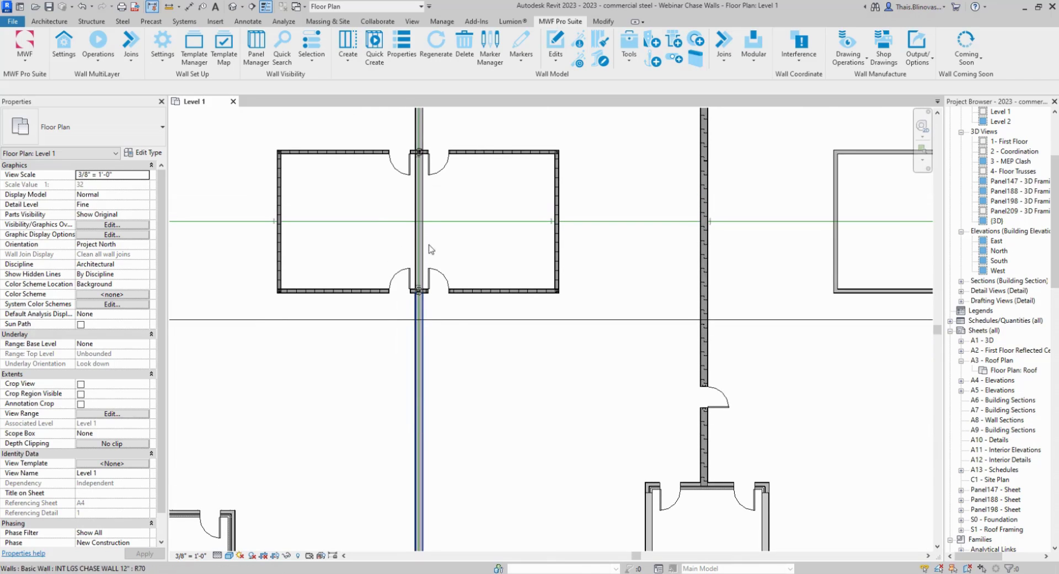
scroll(458, 298, down, 1)
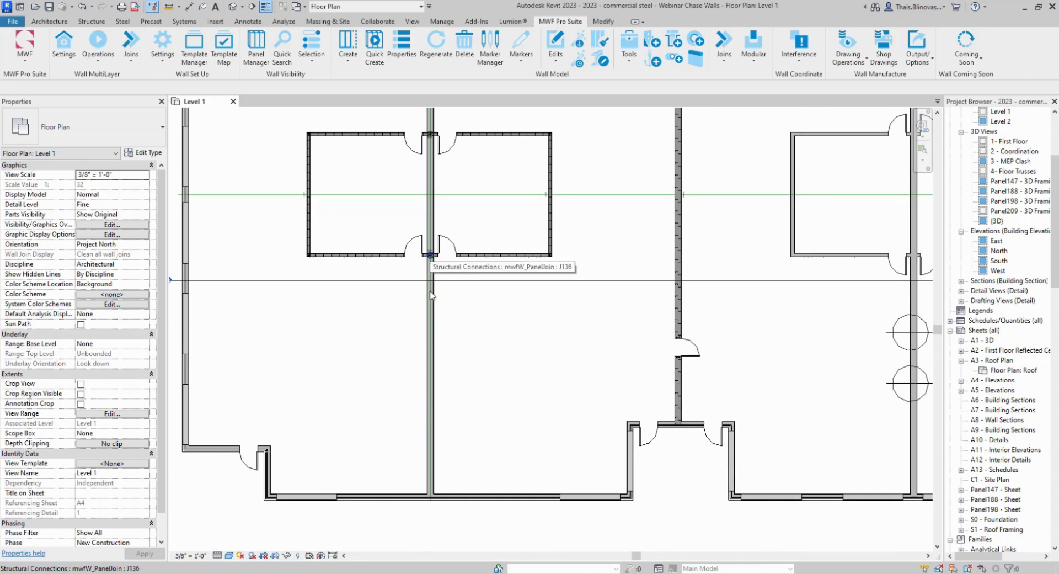
scroll(447, 263, up, 5)
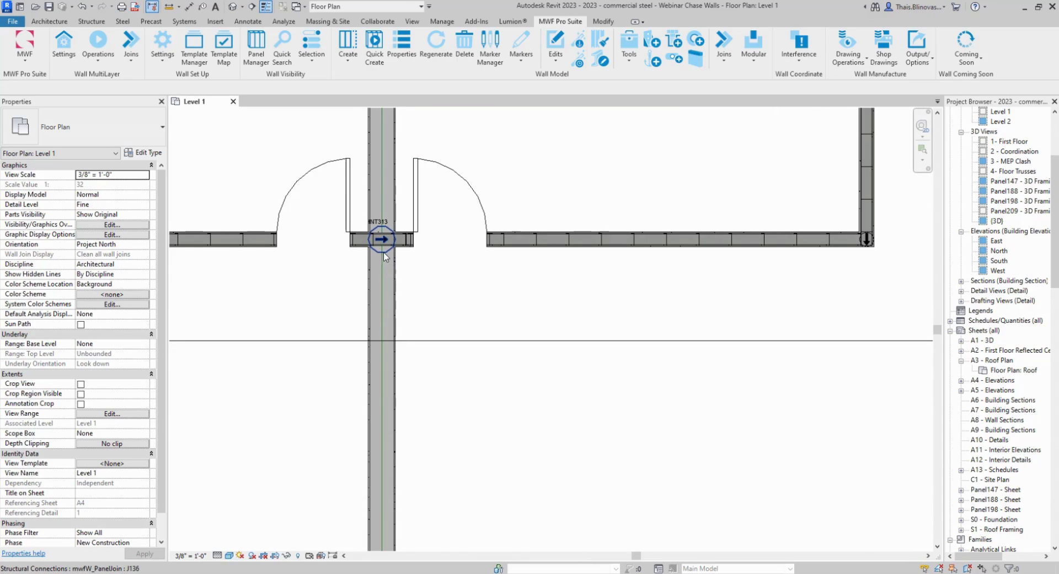
middle_drag(383, 254, 471, 314)
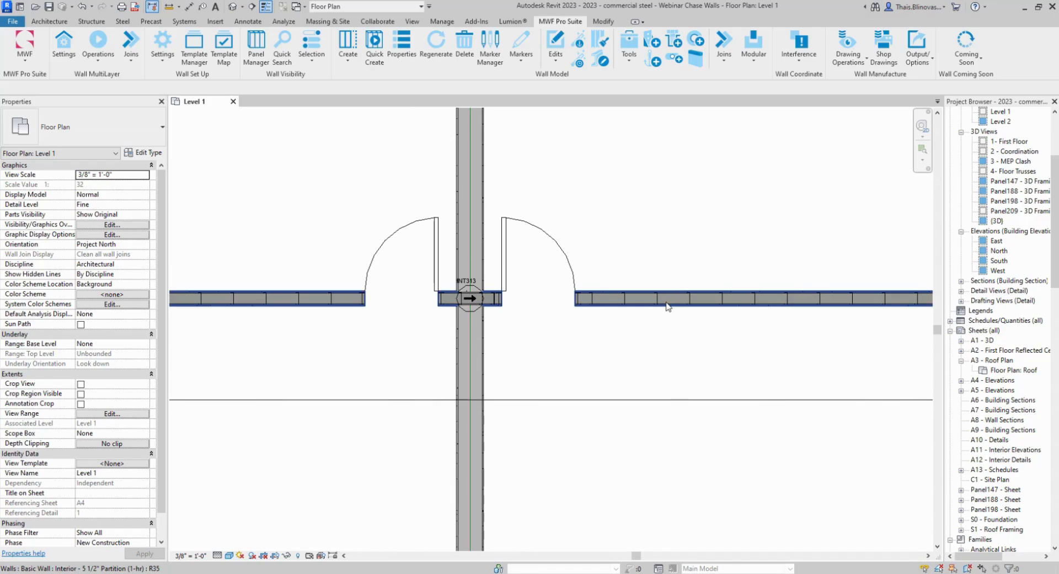
click(473, 299)
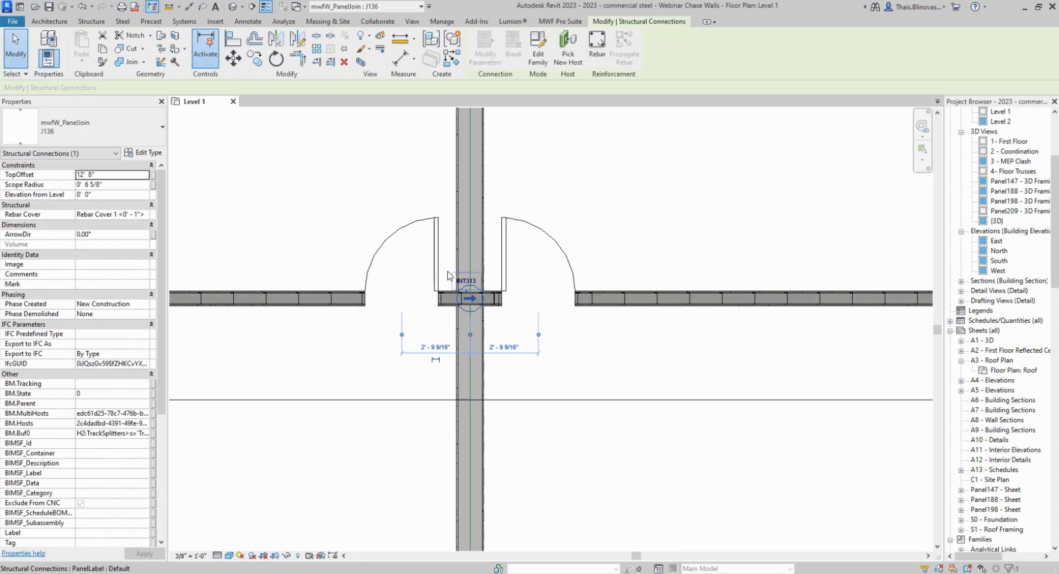
click(537, 177)
scroll(466, 409, down, 3)
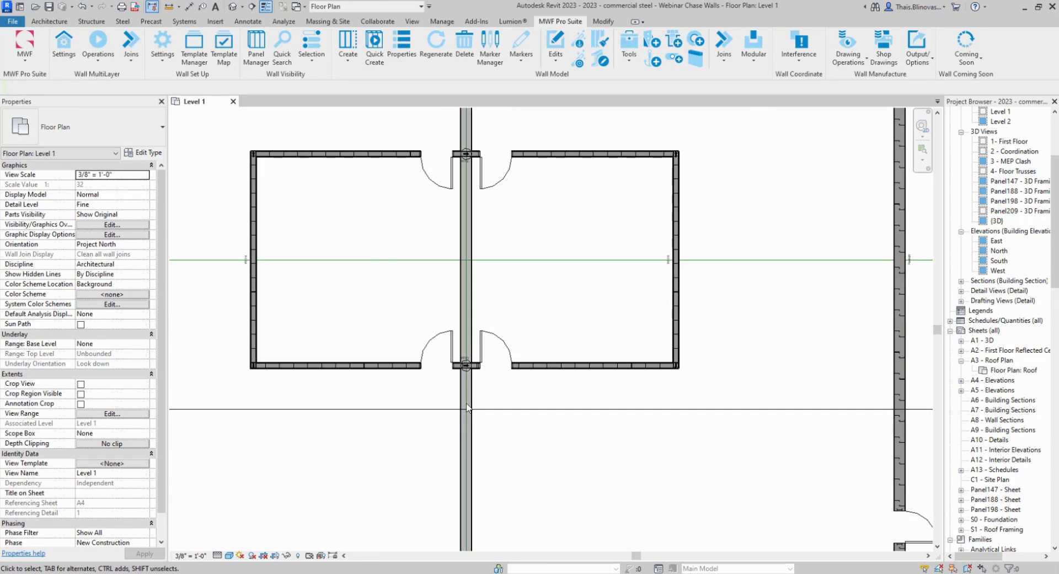
scroll(467, 408, down, 2)
scroll(357, 326, down, 3)
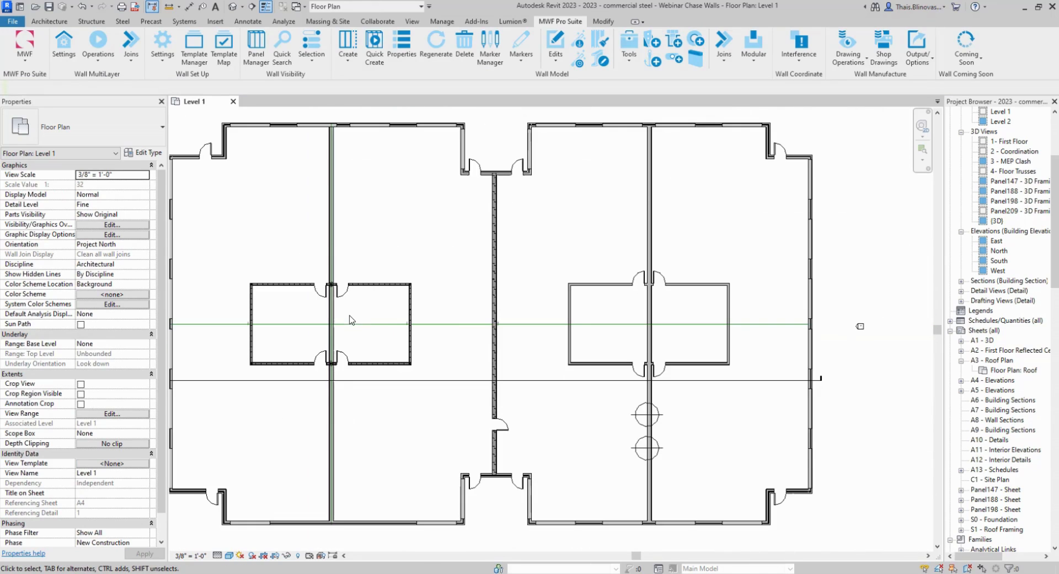
Select the east 12" chase wall and the 5 1/2" partitions meeting it from both sides, and start placing a panel join between them.
scroll(650, 359, up, 6)
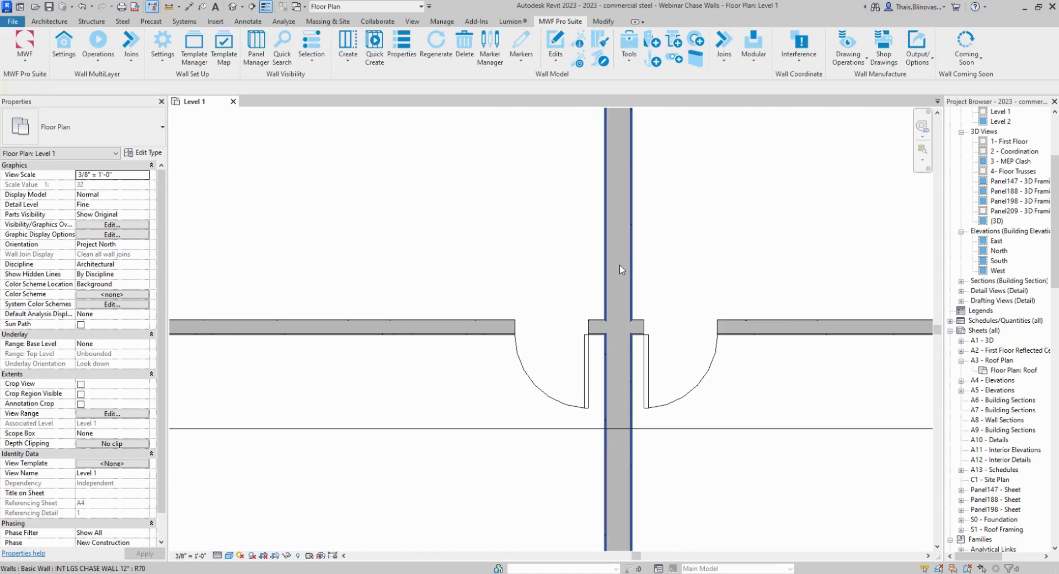
click(620, 269)
ctrl+click(781, 327)
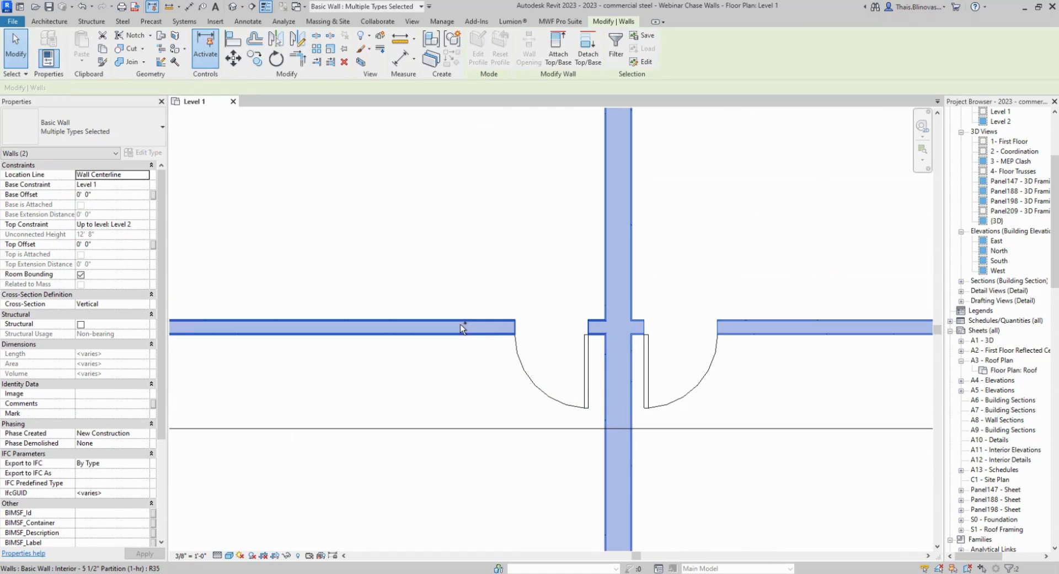
ctrl+click(460, 324)
click(560, 21)
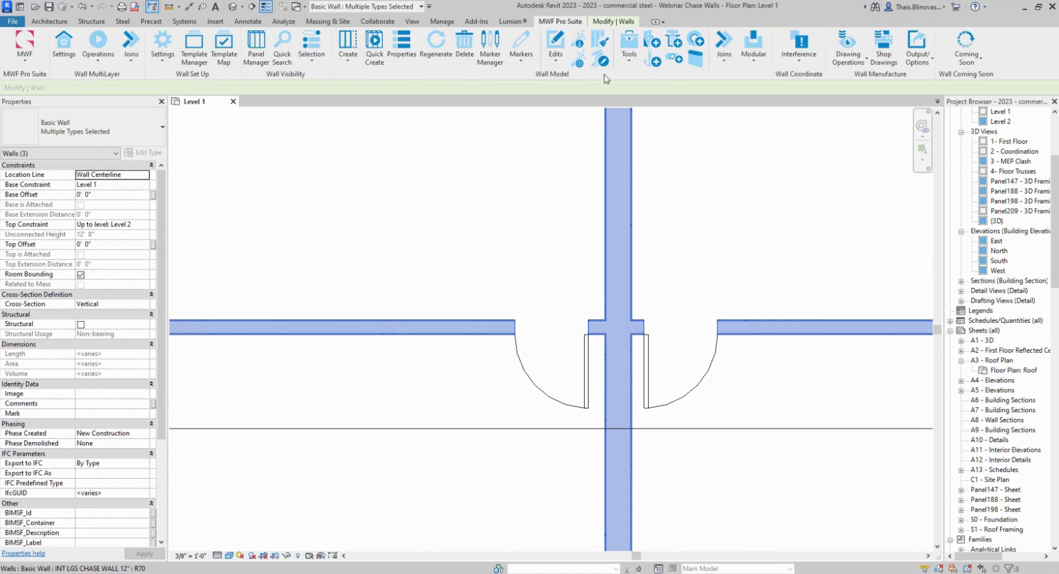
click(724, 52)
click(649, 161)
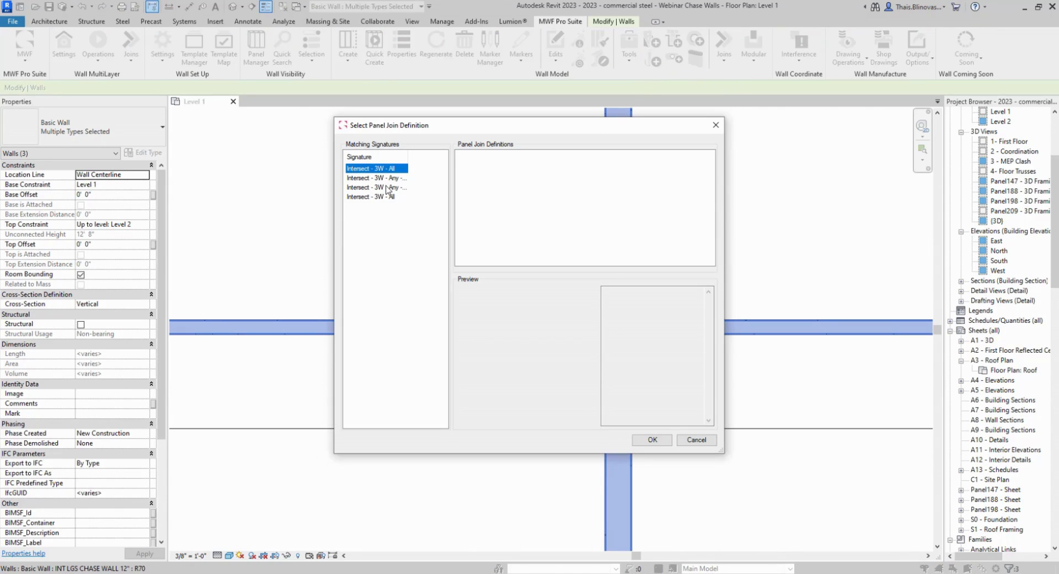
Preview the LGS T - Long main A continuous (J) [J136] definition under an Intersect - 3W - Any signature, then close without placing the join.
click(388, 178)
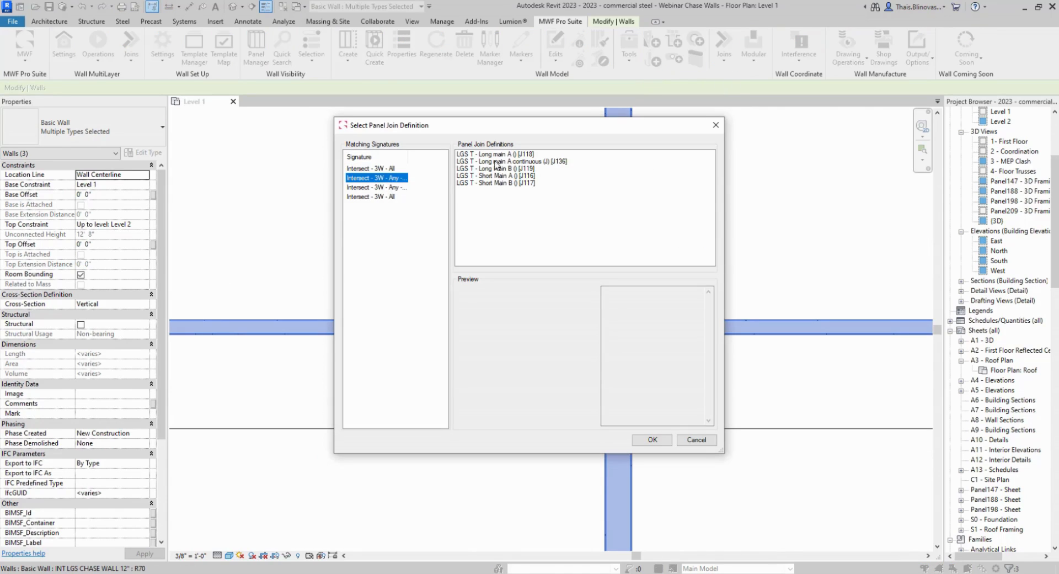
click(522, 161)
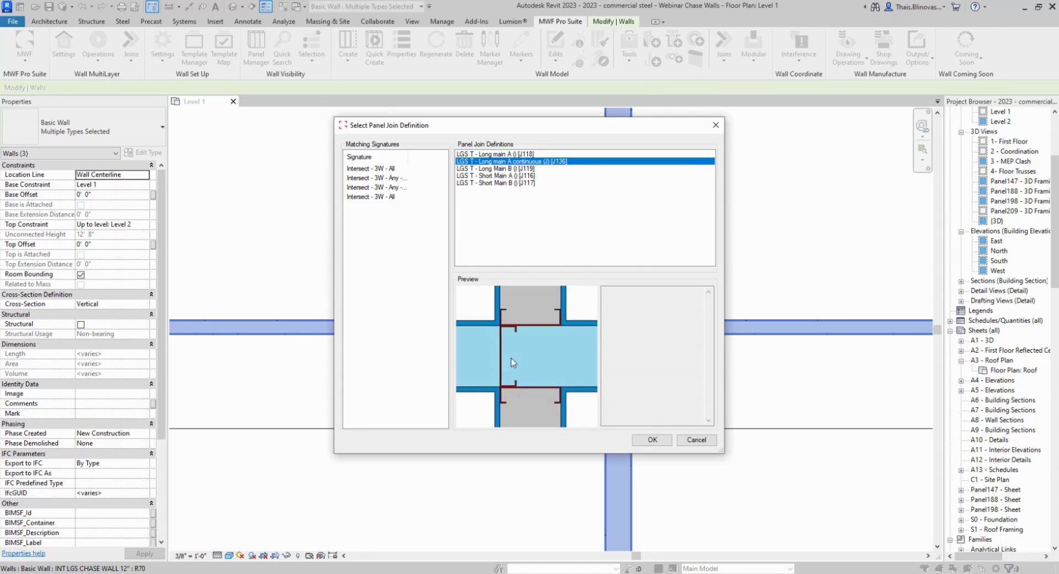
click(716, 125)
scroll(745, 293, down, 5)
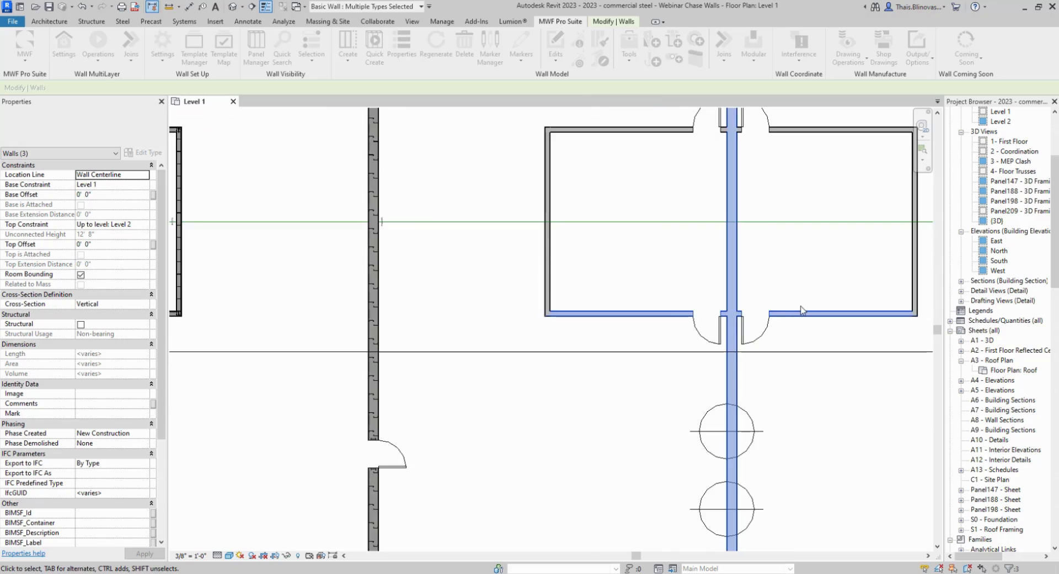
scroll(454, 312, up, 5)
key(Escape)
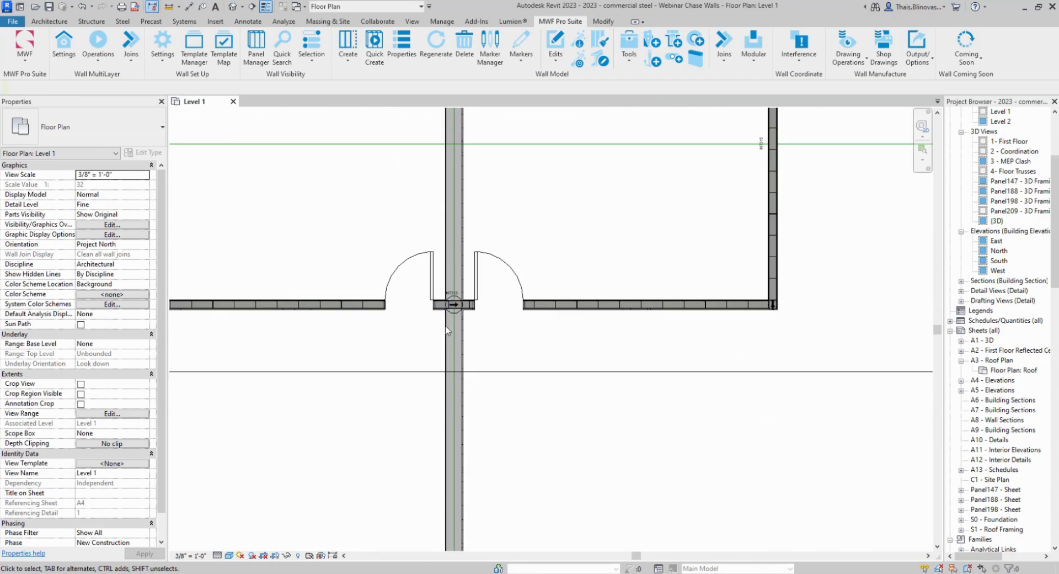
Examine the west chase wall segments around the INT313 panel join with the south partition between the two doors.
middle_drag(284, 299, 384, 302)
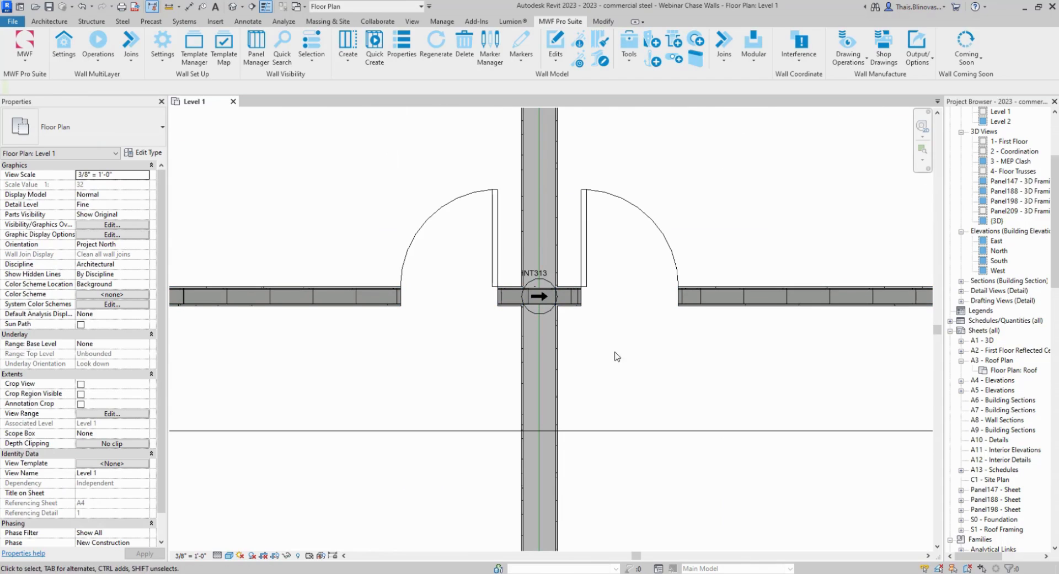
click(556, 375)
middle_drag(582, 255, 517, 324)
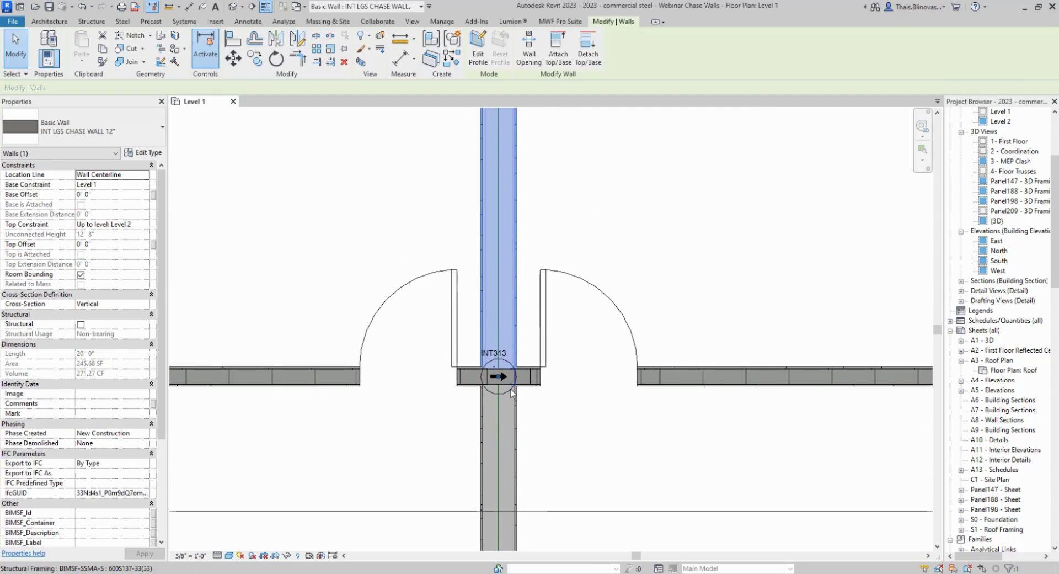
scroll(412, 205, down, 3)
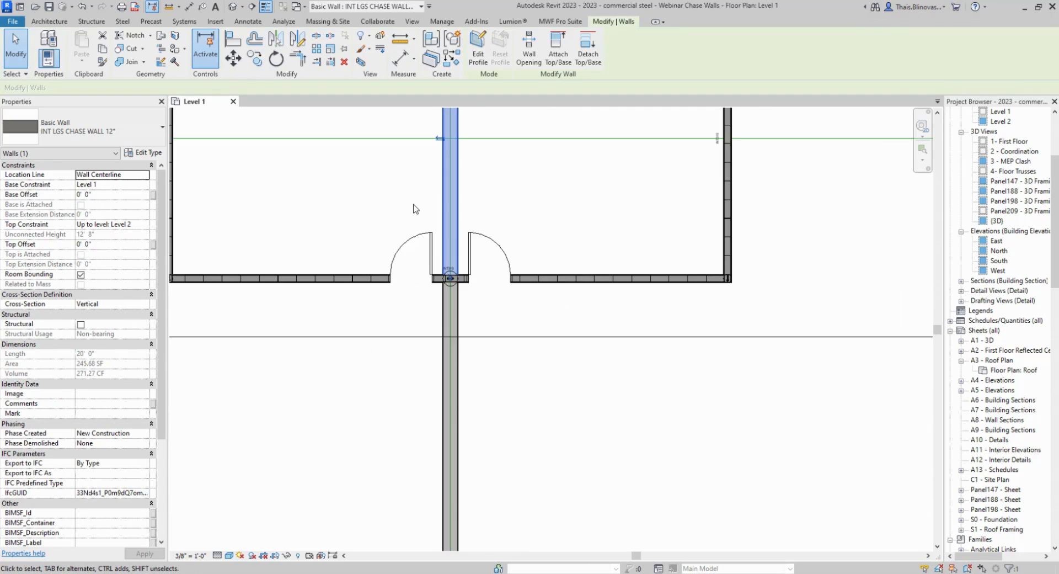
Disallow the wall join at the south end of the west 12" chase wall, where it meets the exterior wall.
middle_drag(420, 293, 437, 127)
middle_drag(483, 414, 458, 118)
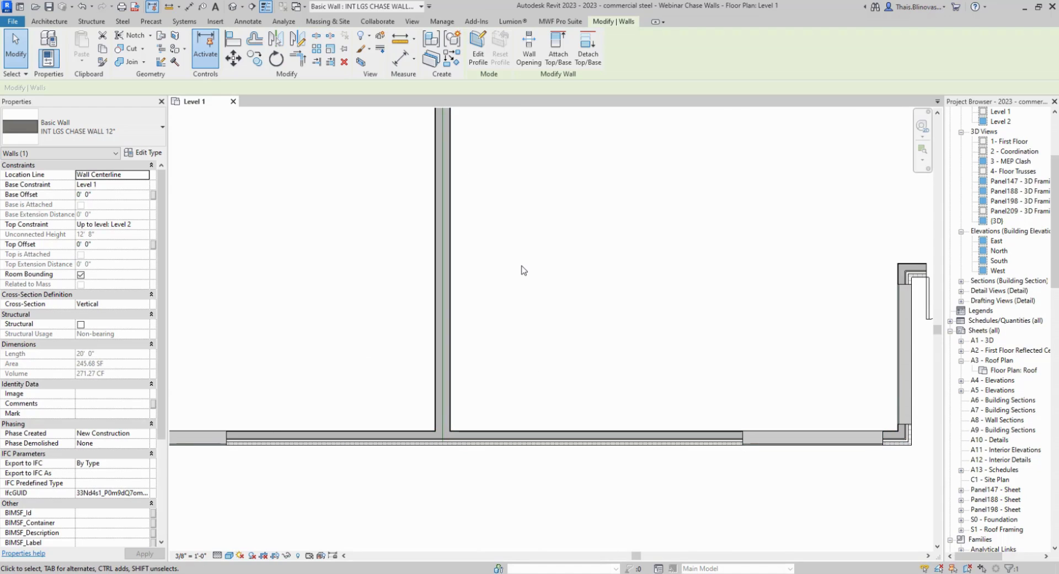
middle_drag(529, 295, 442, 76)
click(406, 421)
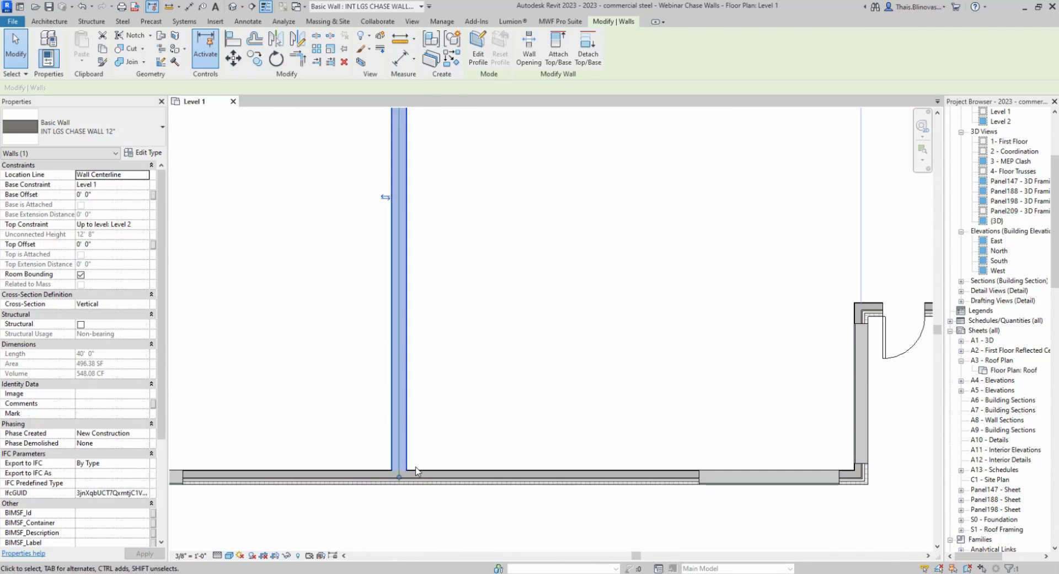
scroll(397, 477, up, 5)
right_click(396, 476)
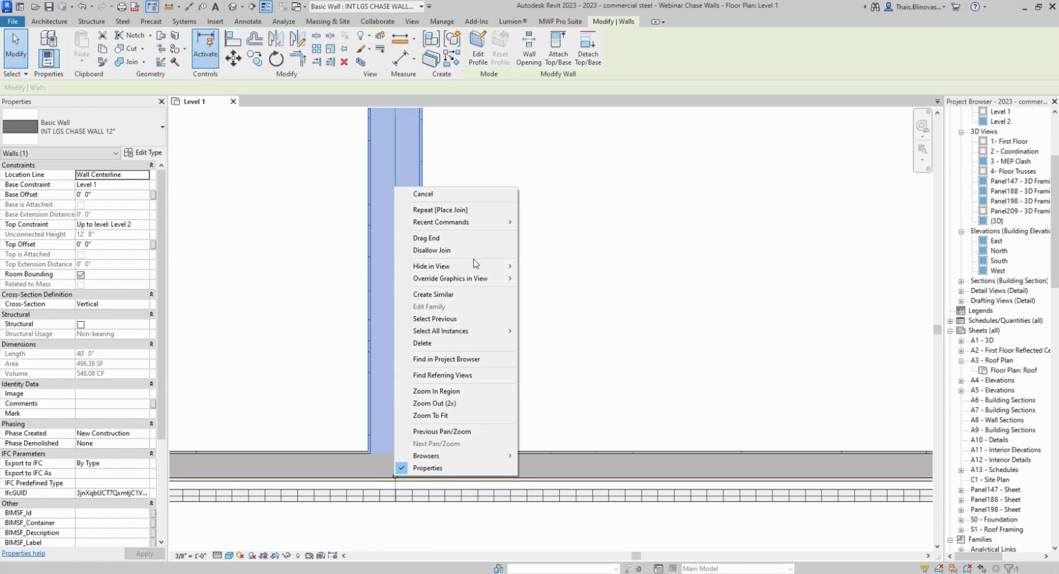
click(458, 251)
Shorten the chase wall's south end by about 5 5/8" so it stops at the inner face of the exterior wall.
scroll(397, 480, up, 3)
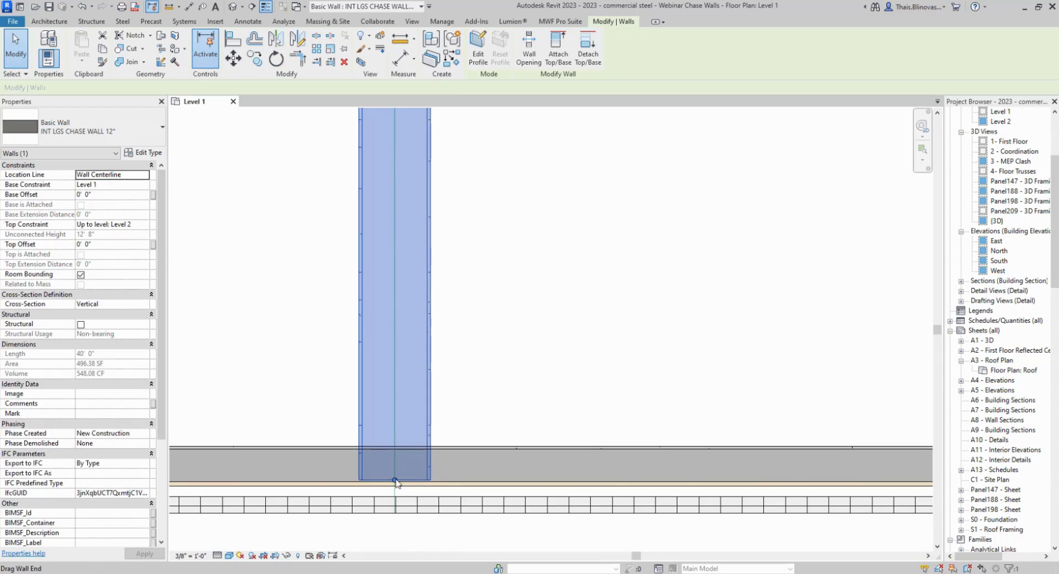
drag(396, 481, 394, 448)
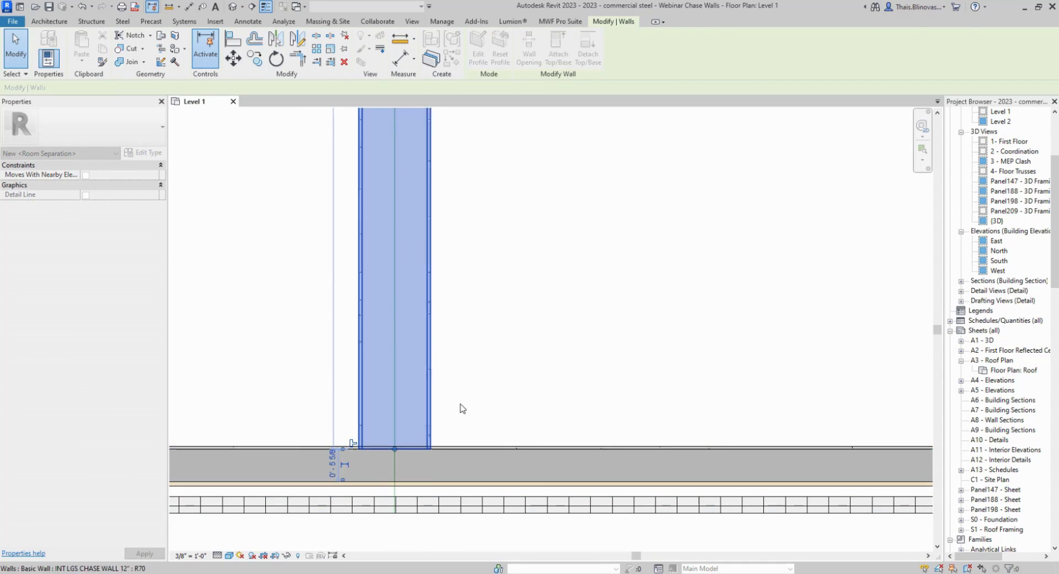
click(508, 375)
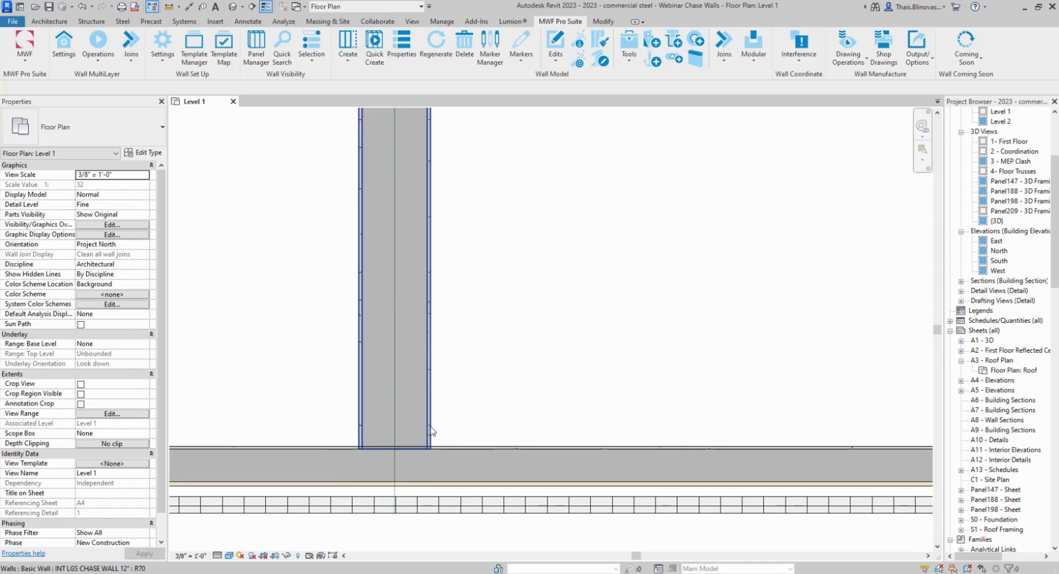
Select the shortened chase wall where it butts against the exterior EIFS wall.
scroll(409, 469, down, 3)
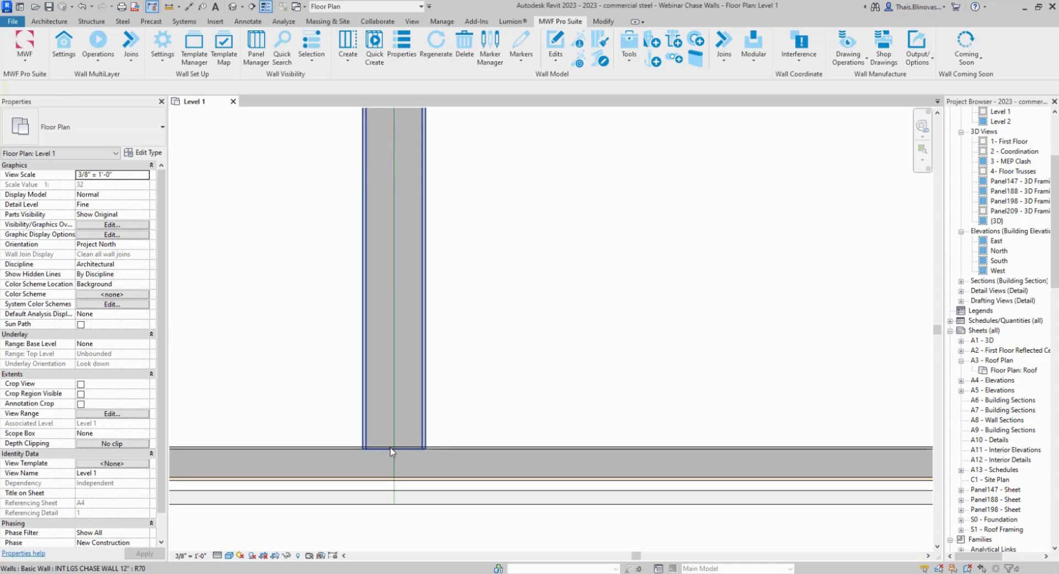
click(411, 347)
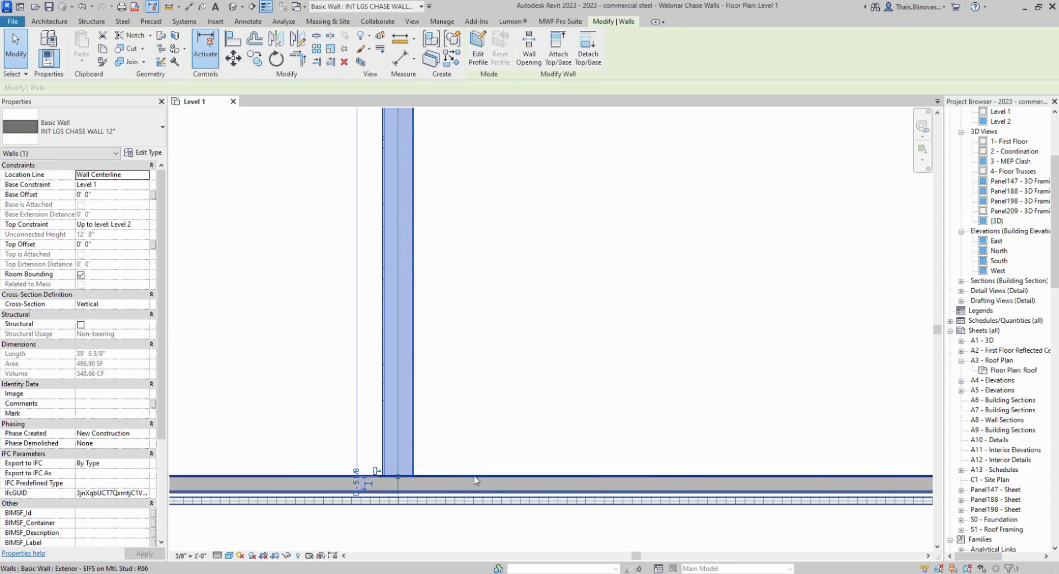
Create a framing panel on the lower INT LGS CHASE WALL 12" segment with Light Gauge set as the active template.
click(504, 406)
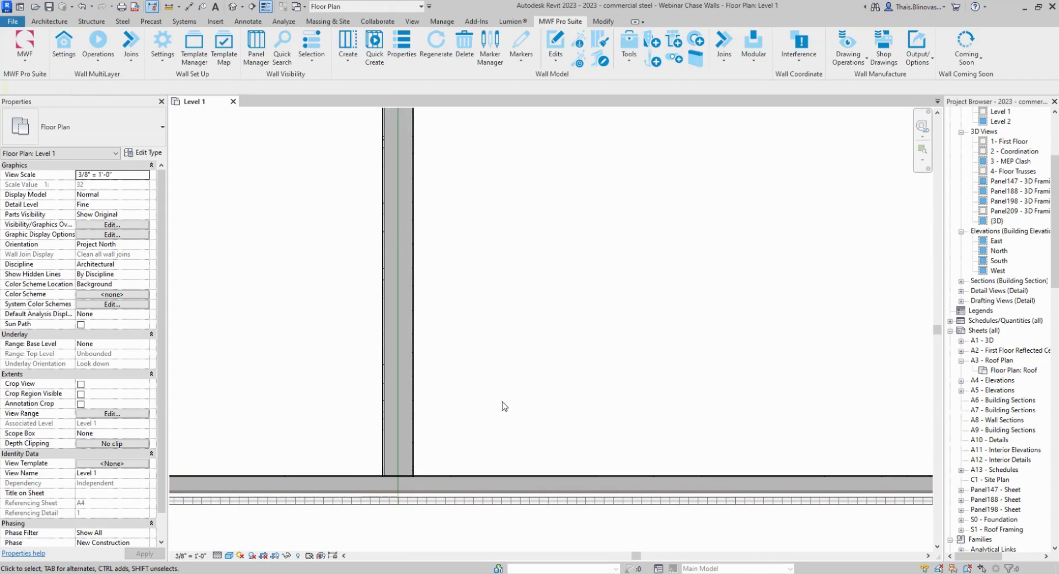
middle_drag(532, 353, 548, 299)
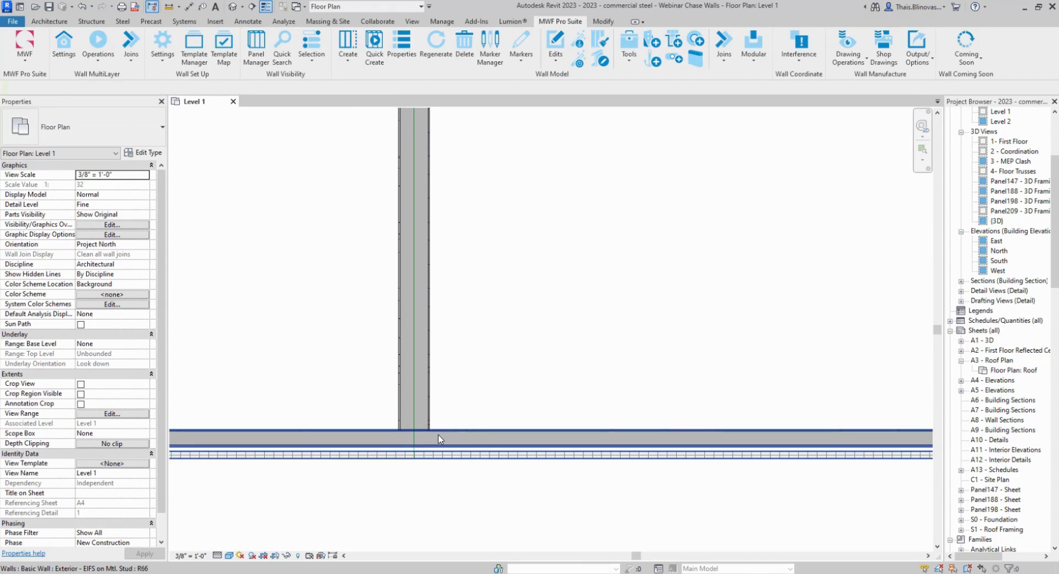
scroll(442, 497, down, 3)
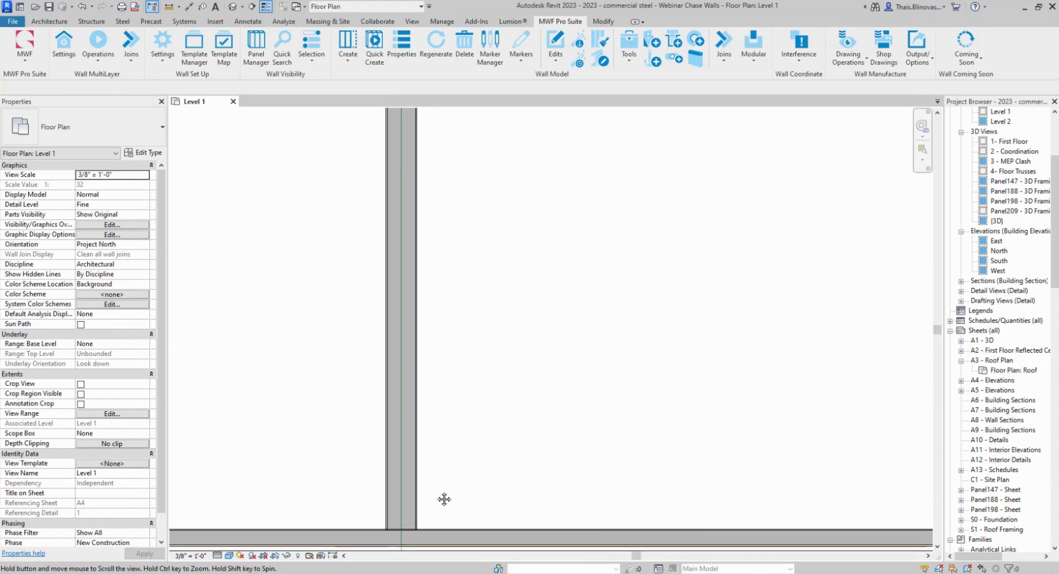
scroll(436, 495, down, 2)
middle_drag(443, 416, 416, 531)
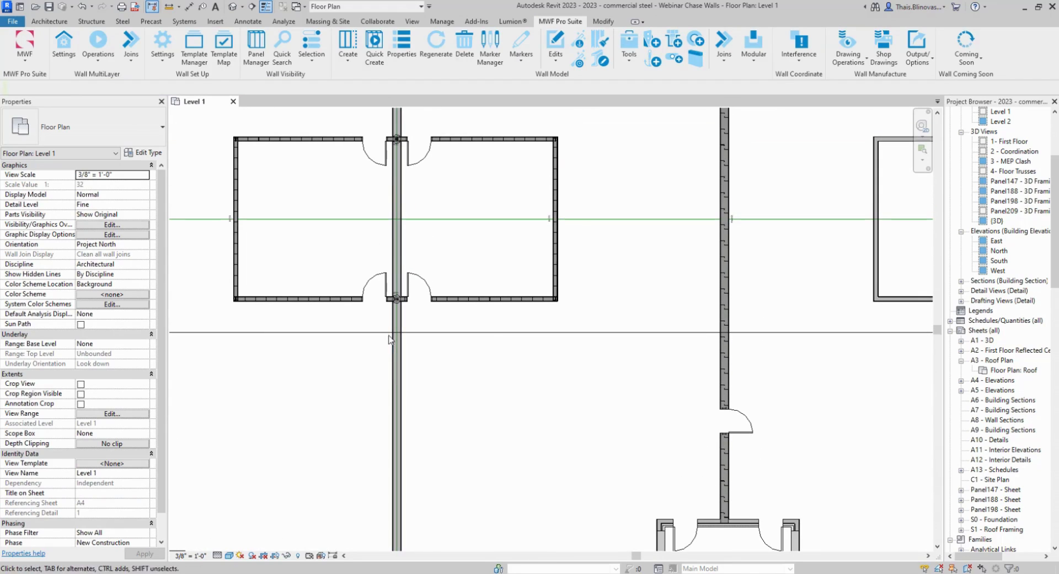
click(395, 329)
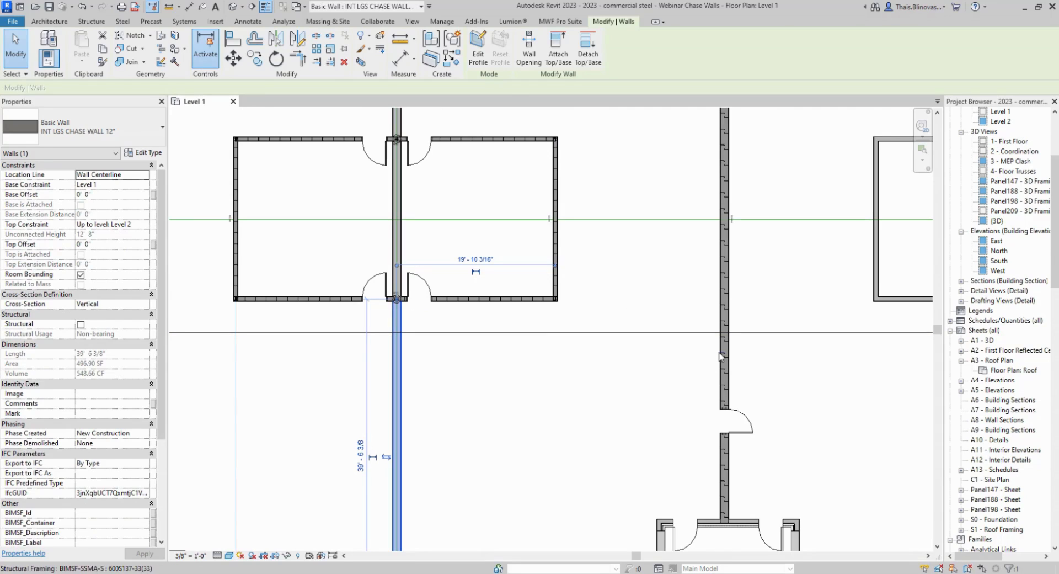
click(561, 20)
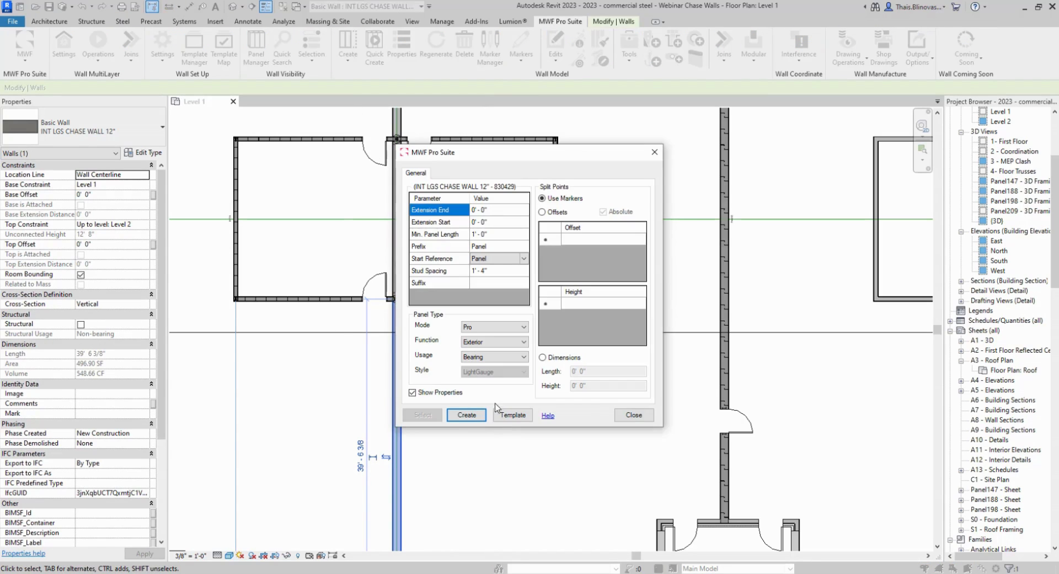
click(512, 416)
click(414, 211)
click(629, 258)
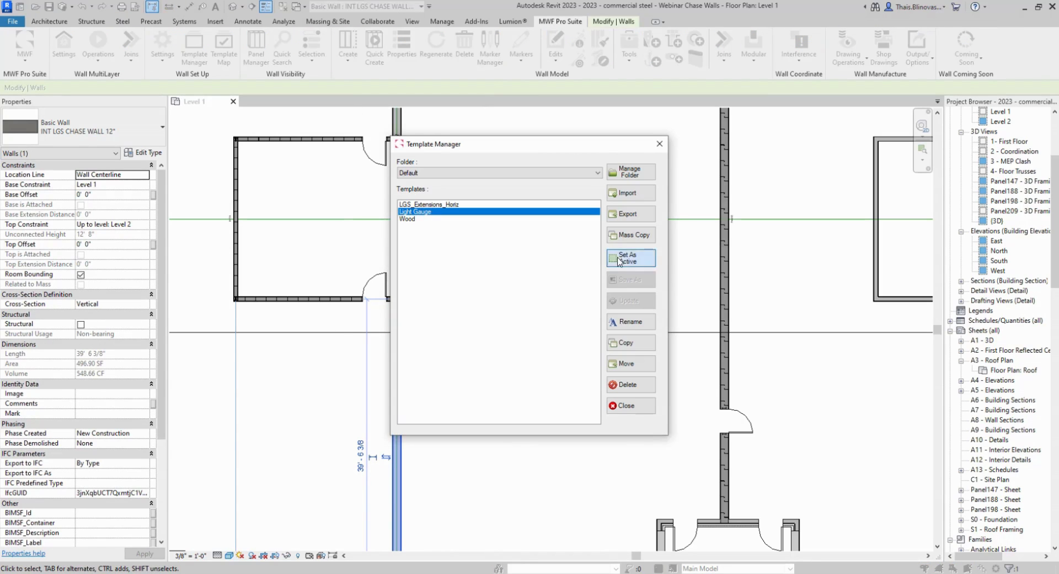
click(626, 405)
click(469, 414)
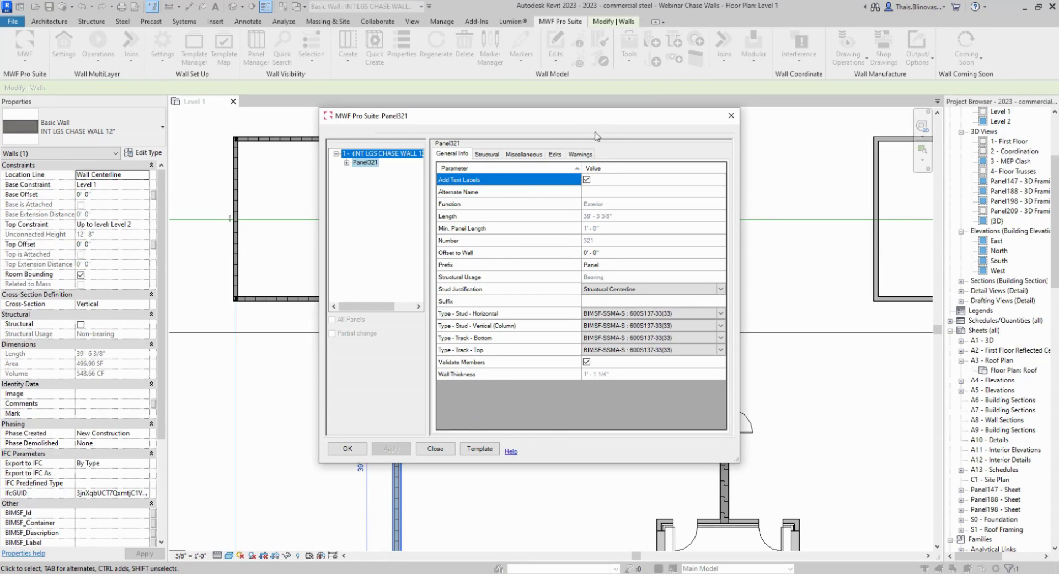
Set the panel's horizontal and vertical stud types to BIMSF-SSMA-S : 400S125-68(50).
drag(581, 121, 447, 108)
click(588, 301)
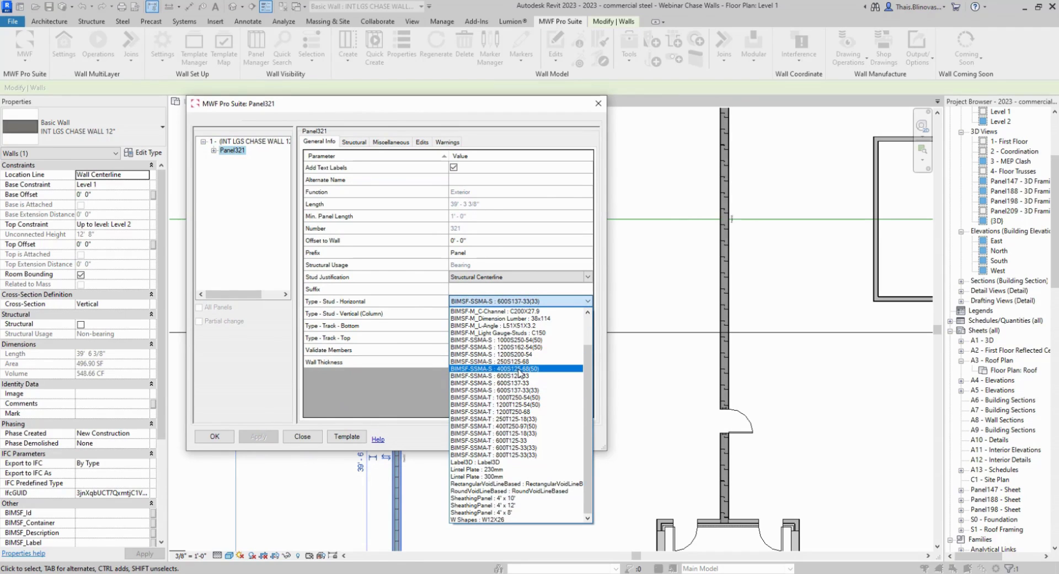
click(499, 368)
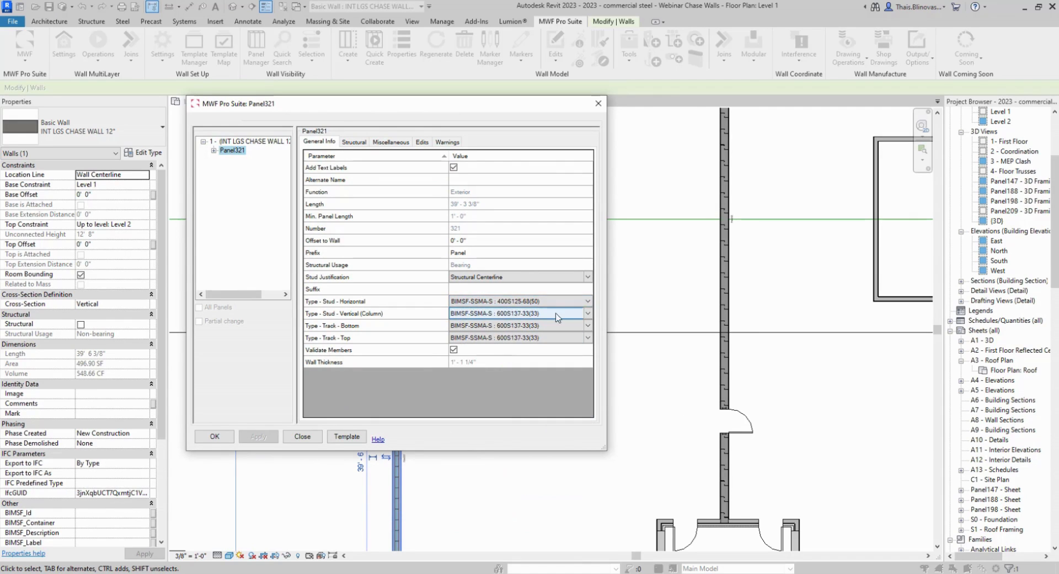
click(587, 313)
click(499, 381)
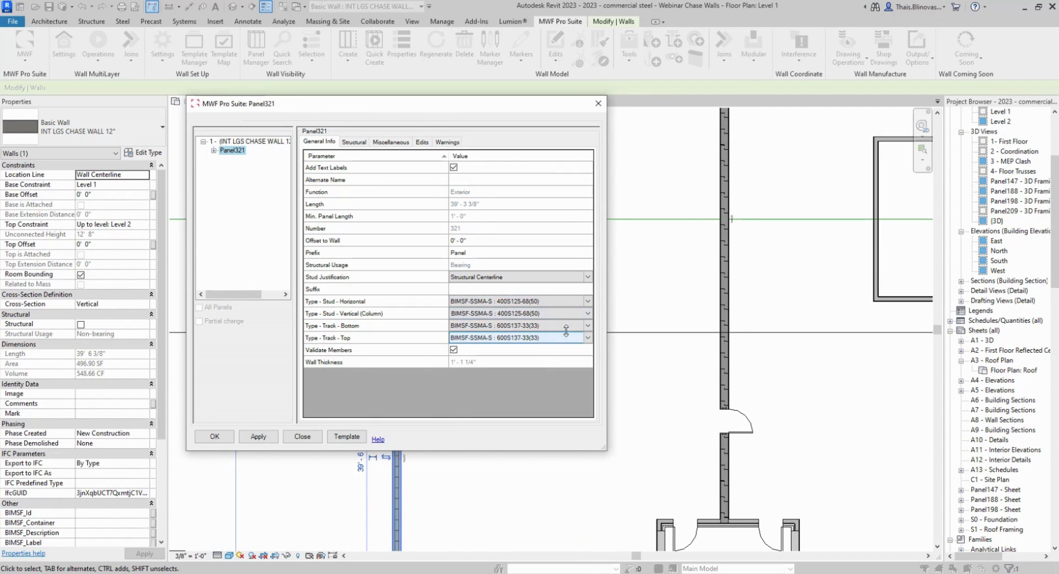
Set the panel's bottom and top track types to BIMSF-SSMA-T : 400T250-97(50).
click(582, 327)
click(588, 326)
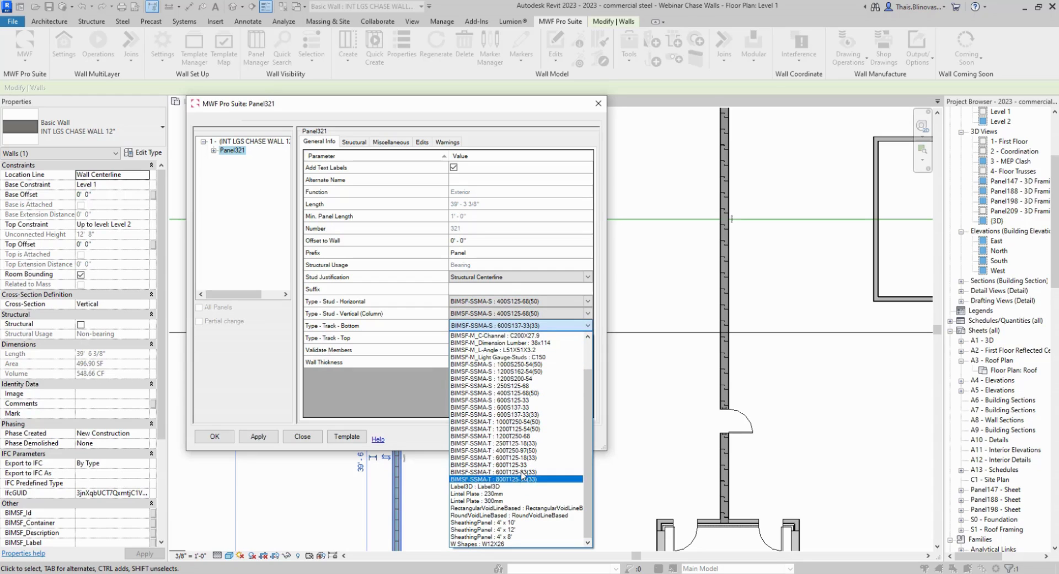
click(521, 450)
click(584, 338)
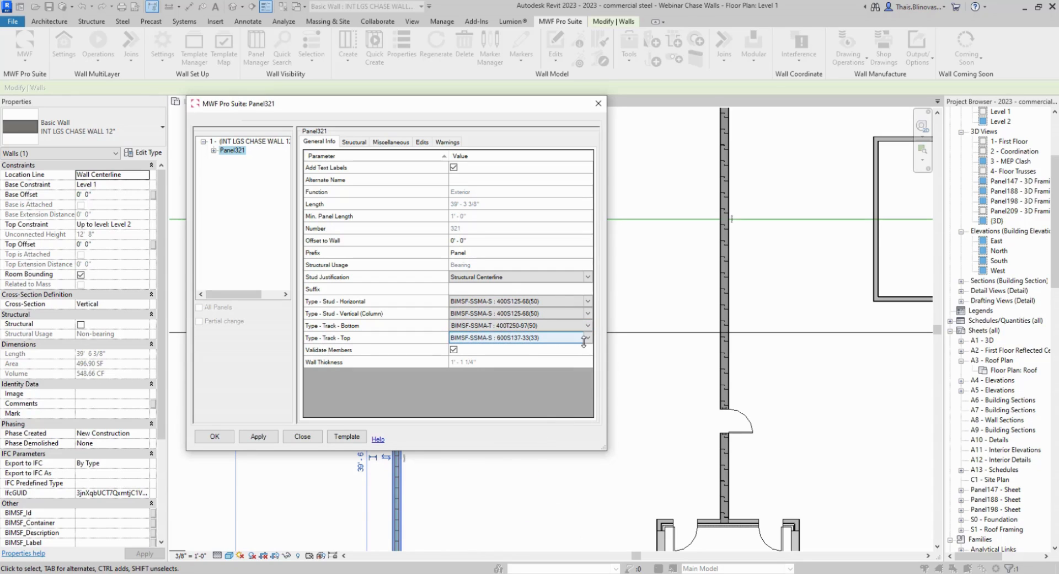
click(586, 340)
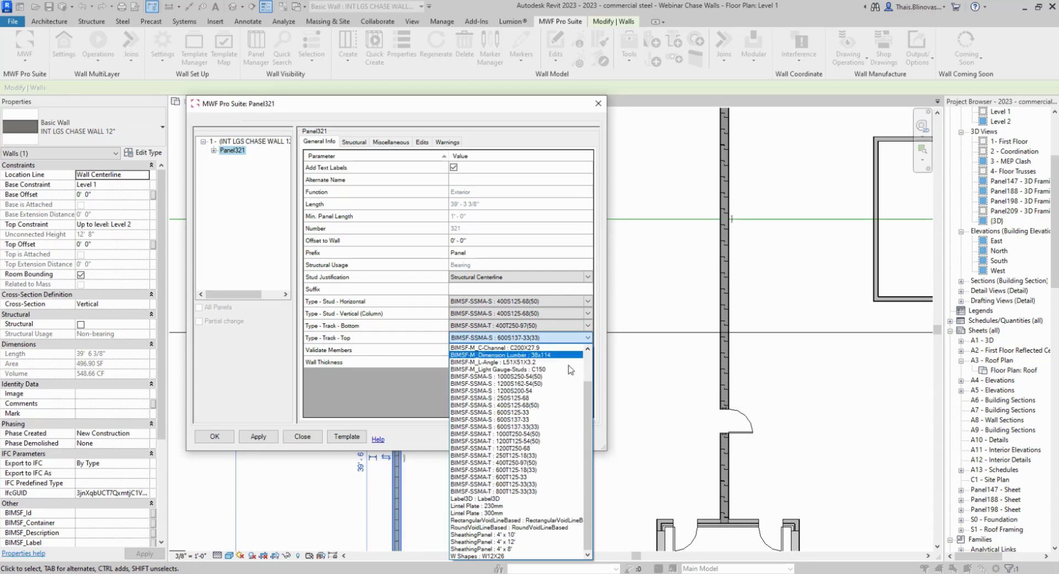
click(529, 463)
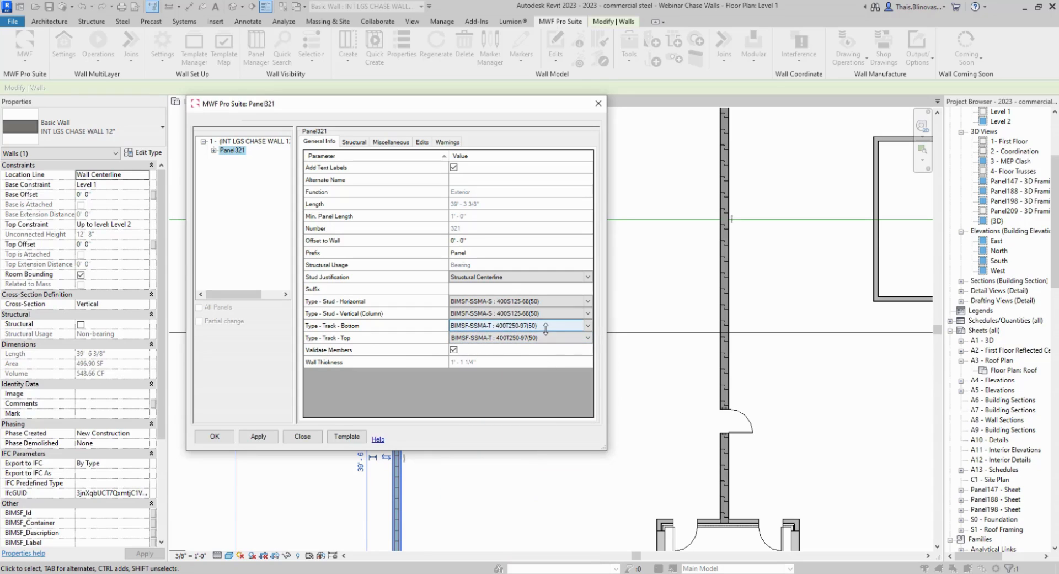
In the panel's opening framing, set the window header and sill types to BIMSF-SSMA-S : 400S125-68(50).
click(394, 141)
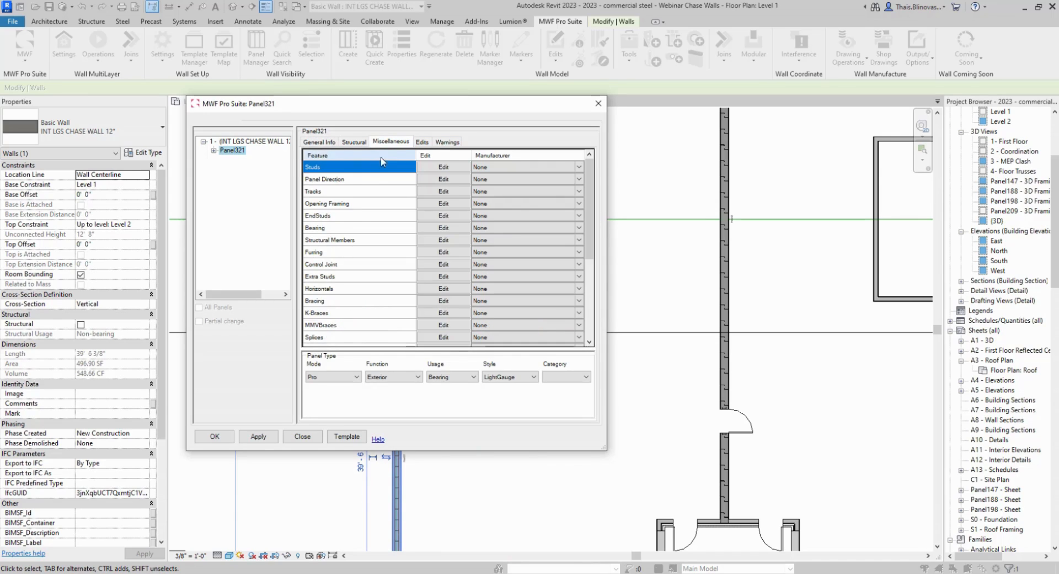
click(448, 208)
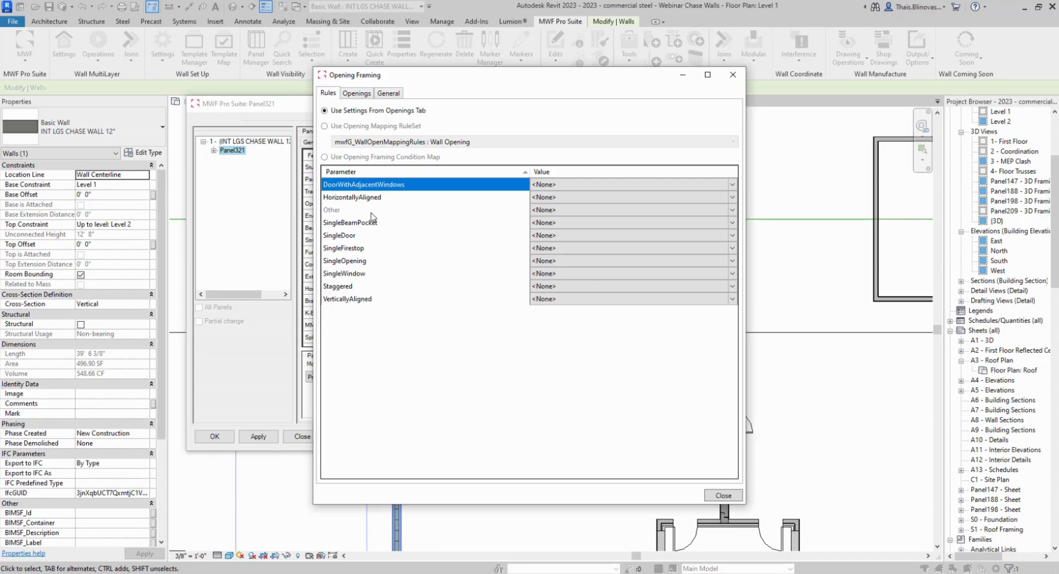
click(357, 96)
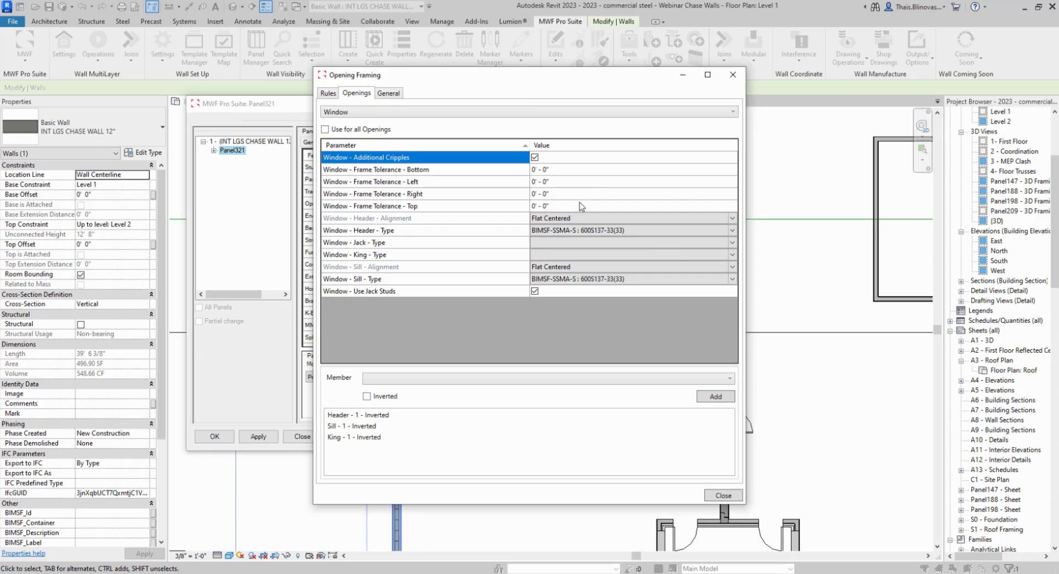
click(733, 231)
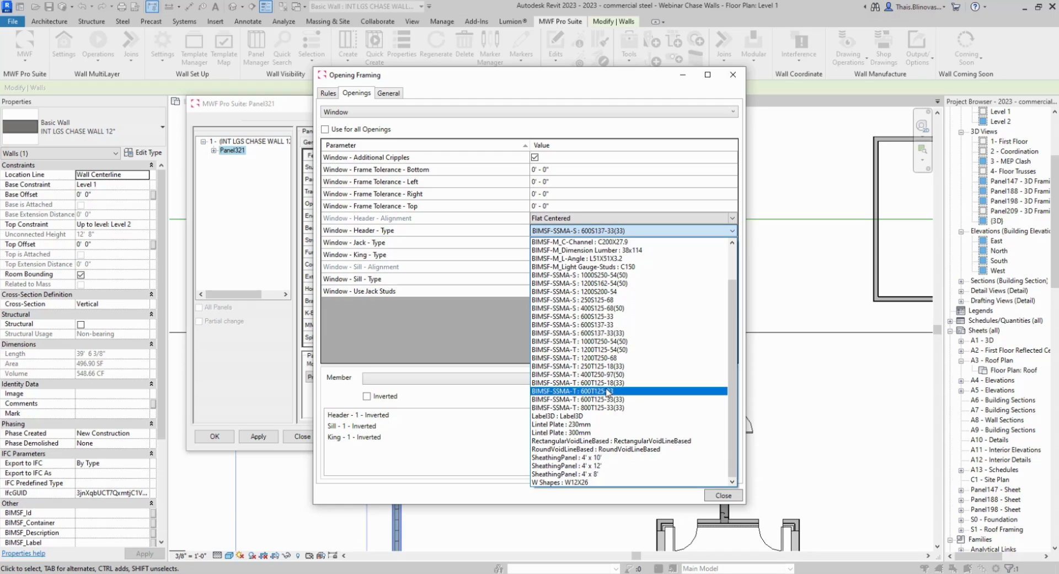
click(611, 307)
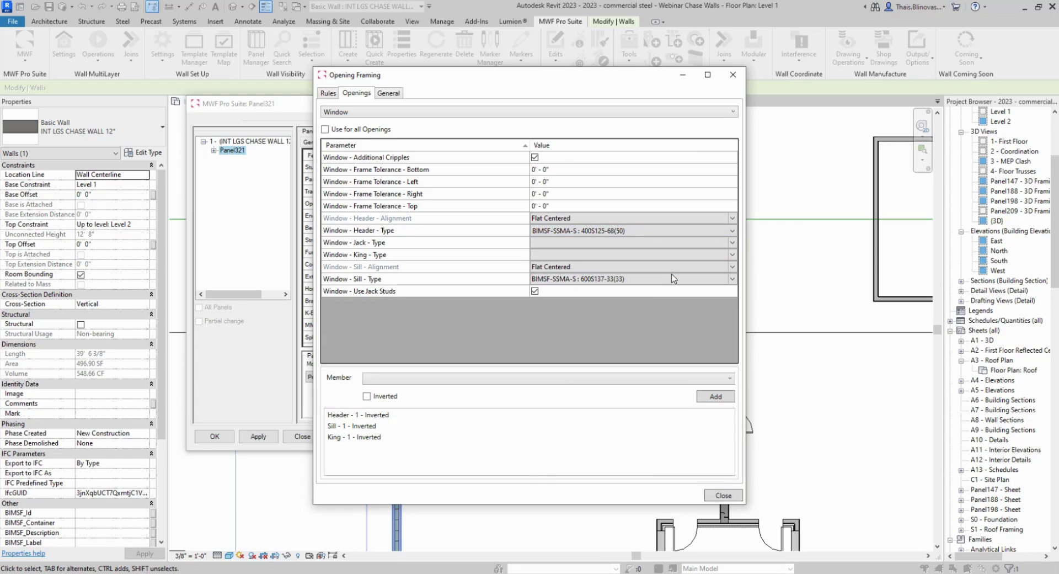
click(673, 279)
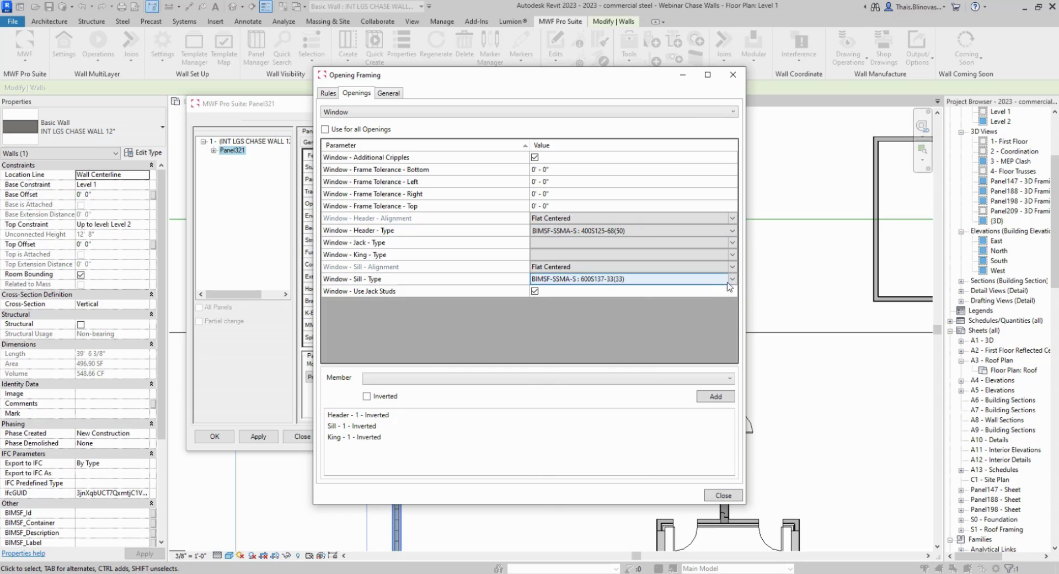
click(732, 278)
scroll(730, 284, up, 2)
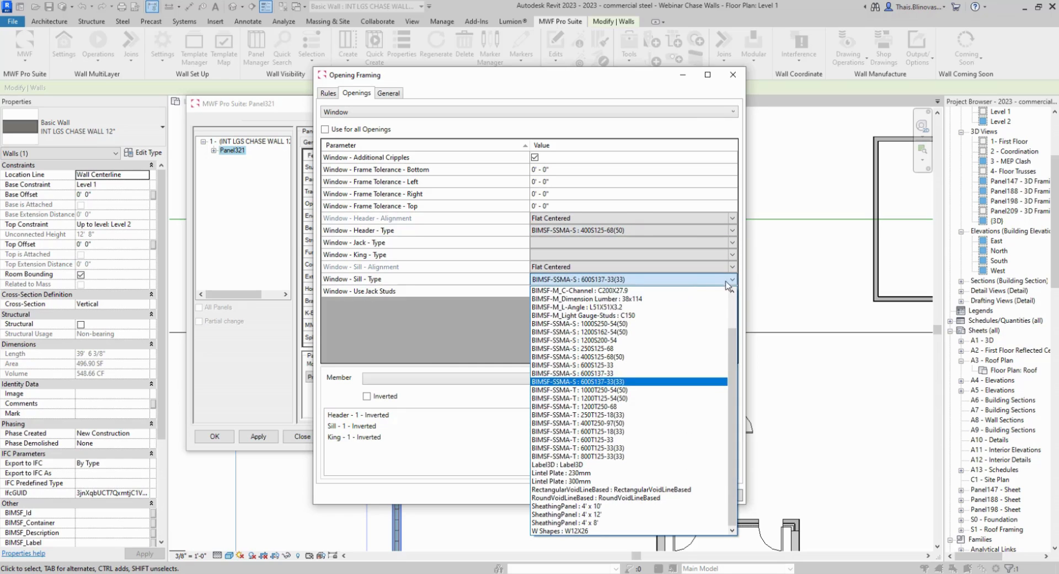
click(623, 356)
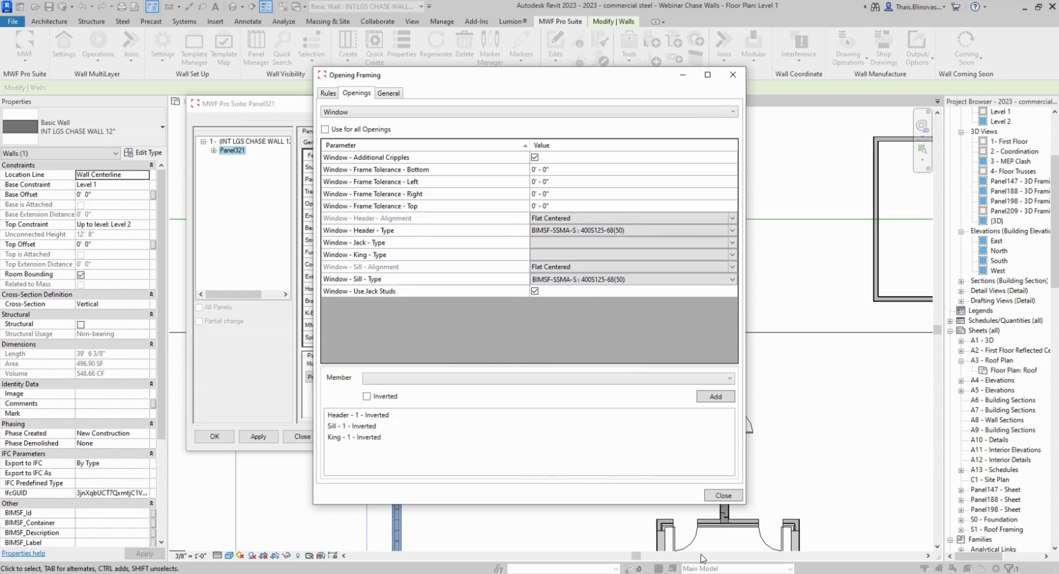
Use the window framing settings for all openings and apply the changes to the panel.
click(325, 129)
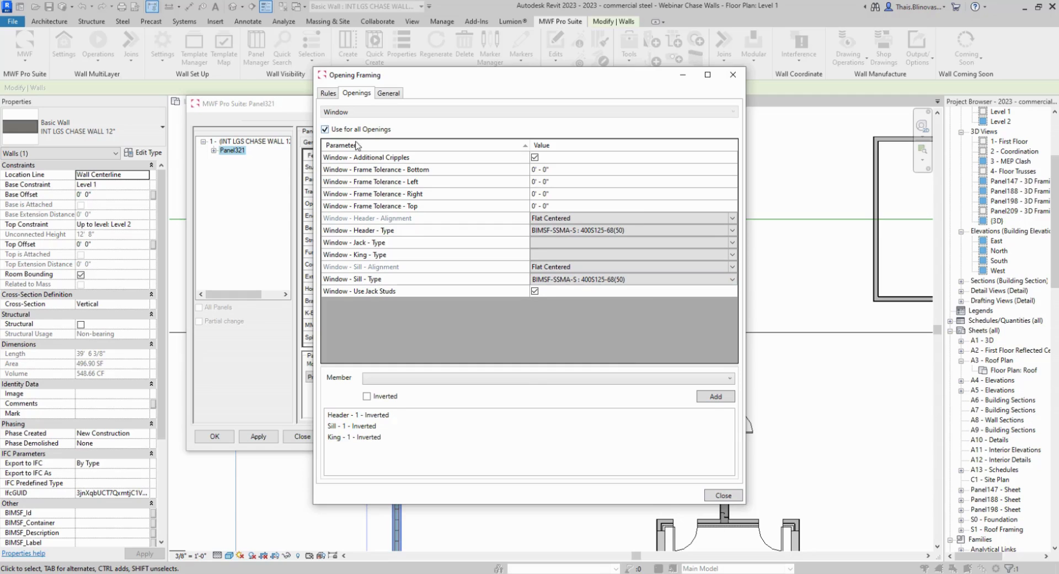
click(723, 495)
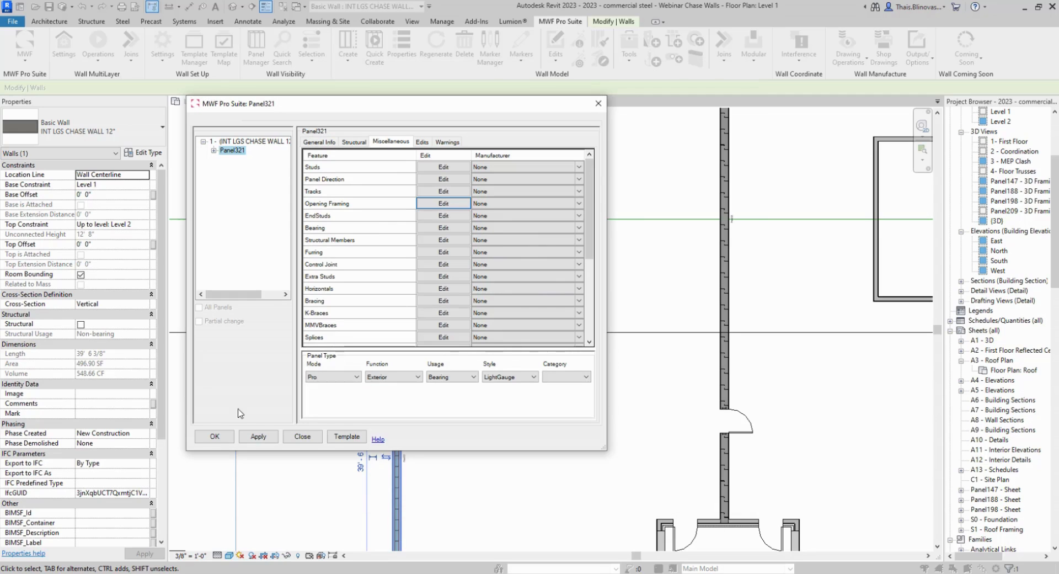
click(258, 437)
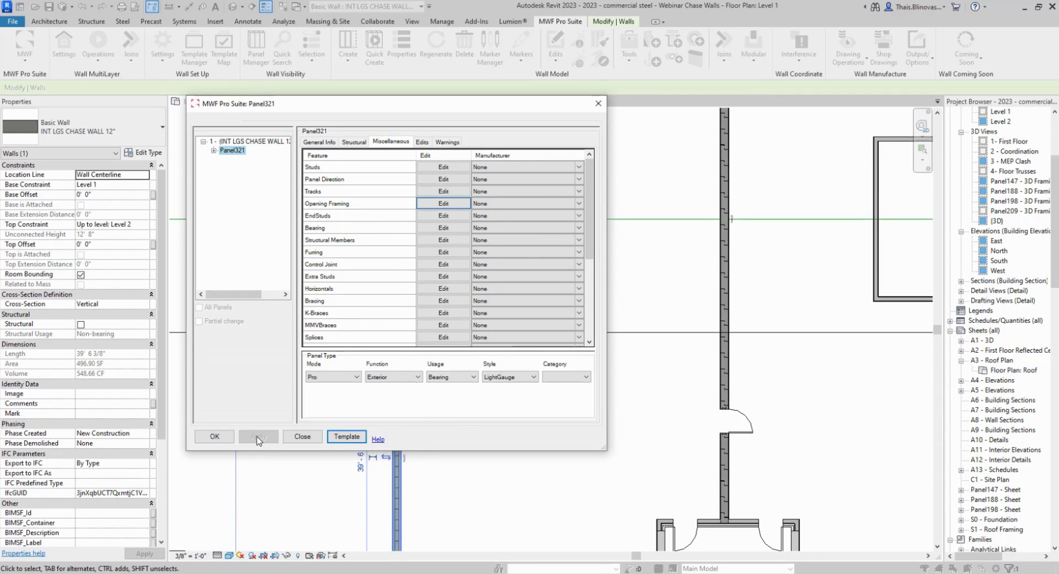
click(213, 436)
Inspect the studs at the wall's lower end and view the Chase option in the panel's structural member settings.
middle_drag(445, 356, 452, 176)
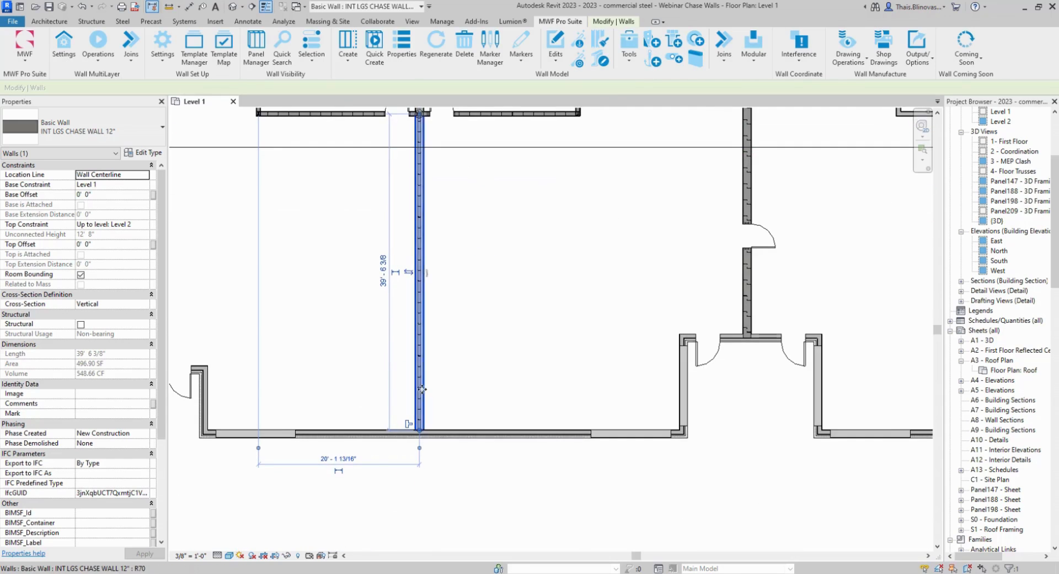
scroll(428, 433, up, 8)
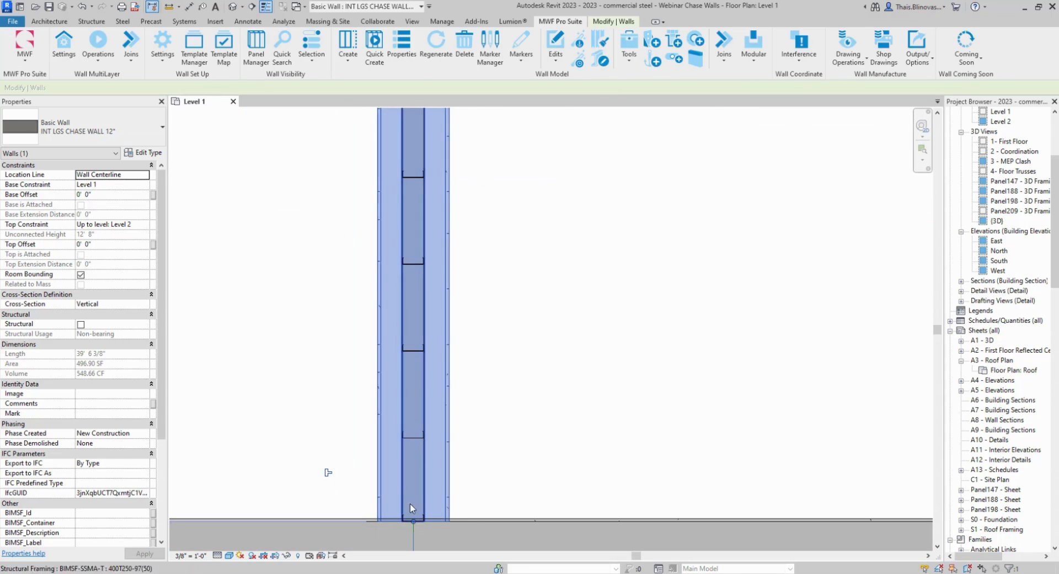
scroll(410, 502, up, 3)
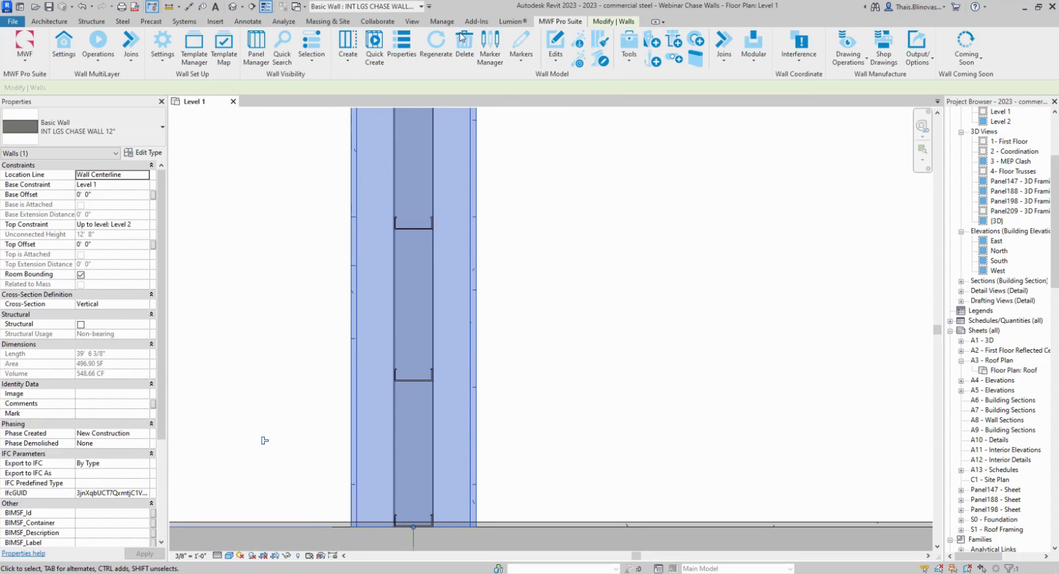
click(407, 49)
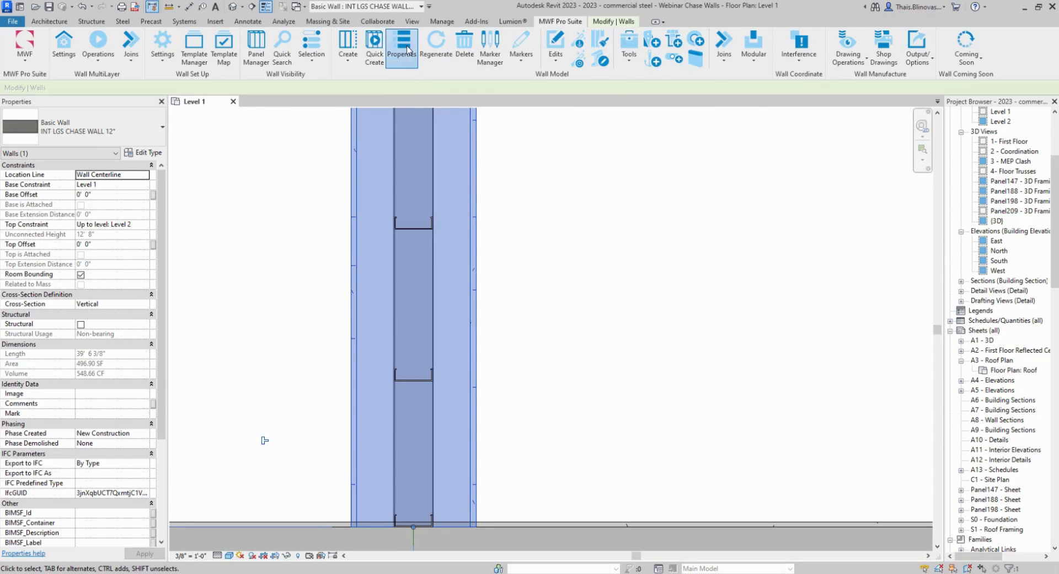
drag(467, 122, 586, 97)
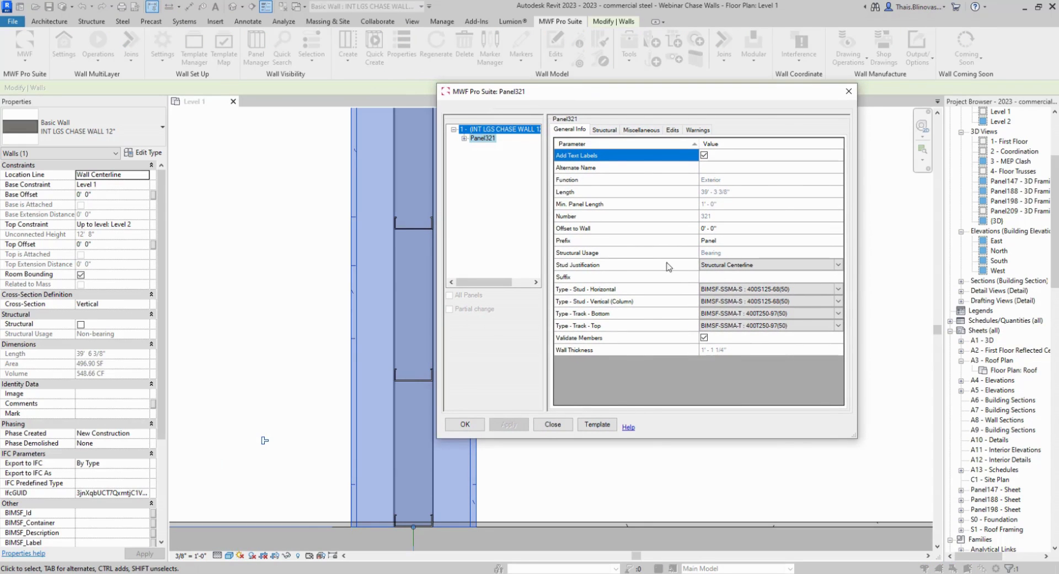
click(644, 130)
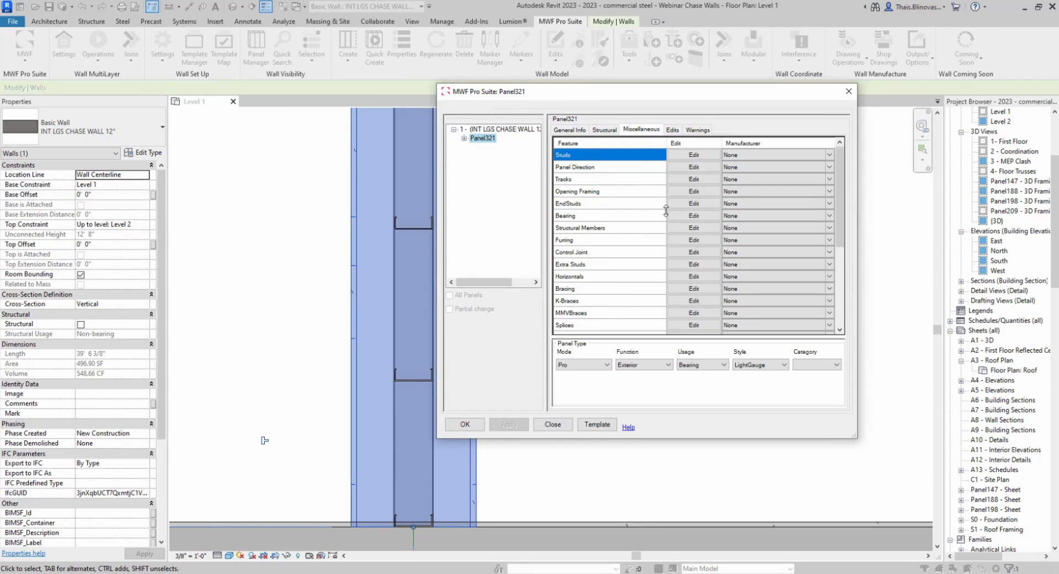
click(696, 229)
click(426, 212)
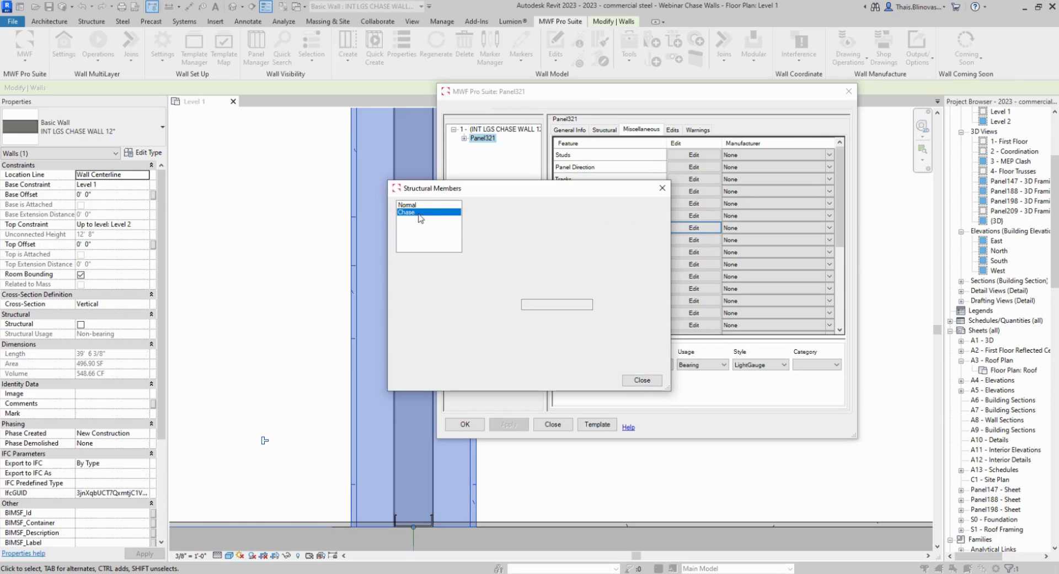
click(662, 188)
Set the panel's stud justification to Structural Face Exterior and apply it to the chase wall framing.
click(571, 130)
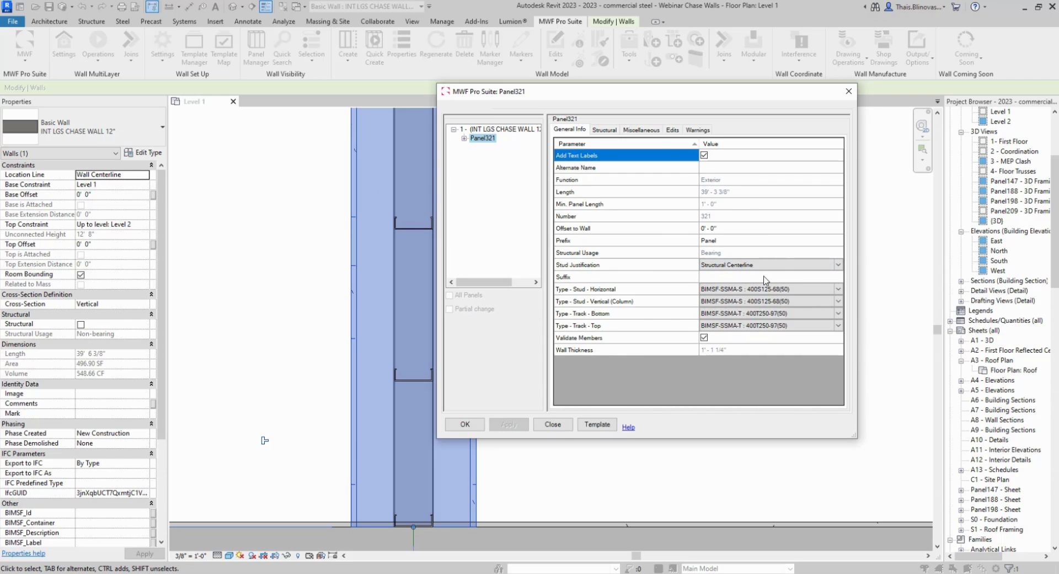
click(773, 265)
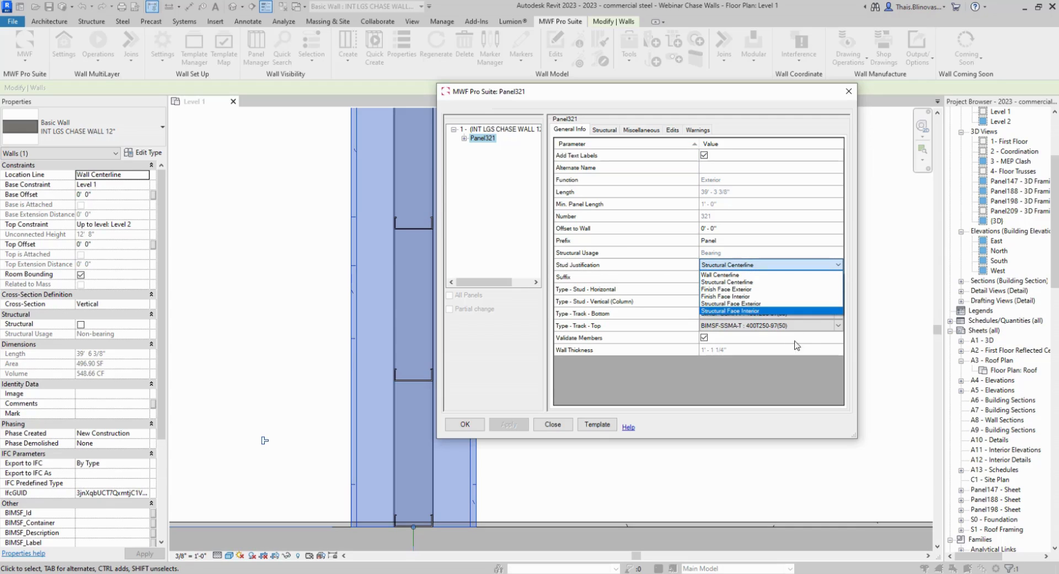
click(756, 304)
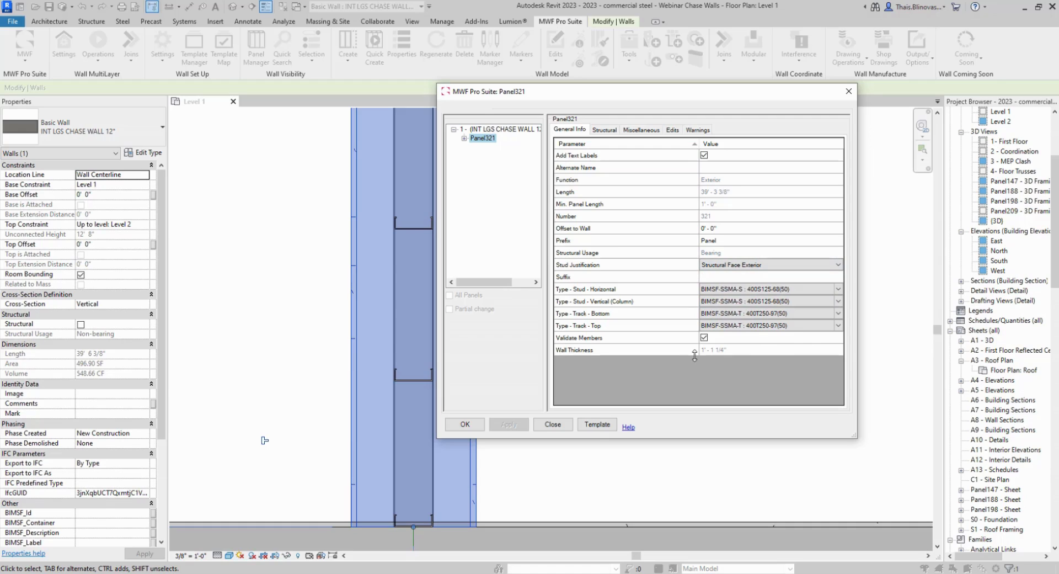
click(465, 424)
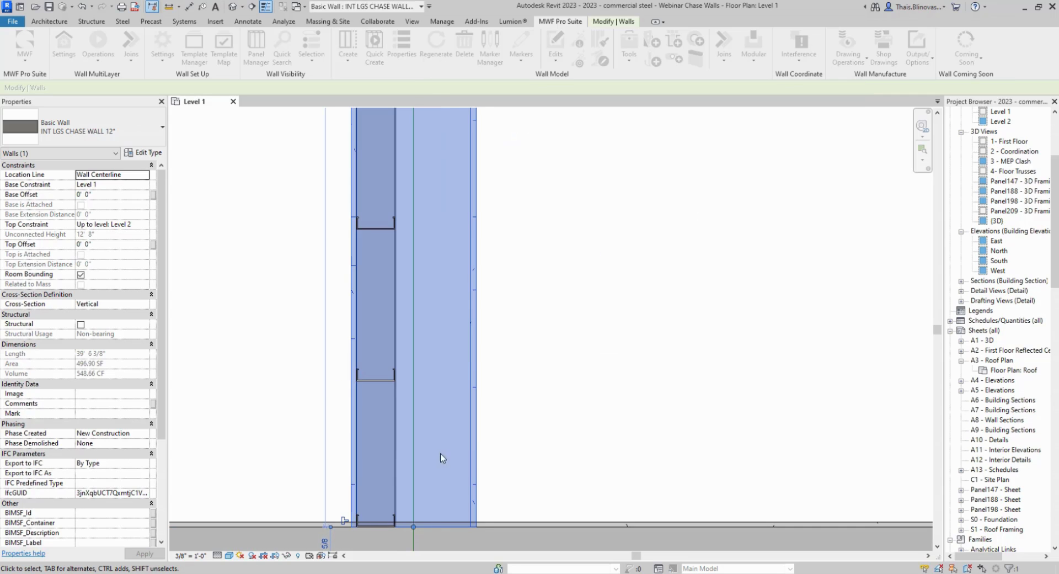
Save the panel's settings as a template named CHASE WALL EXT 12" in the Default folder.
scroll(342, 448, down, 6)
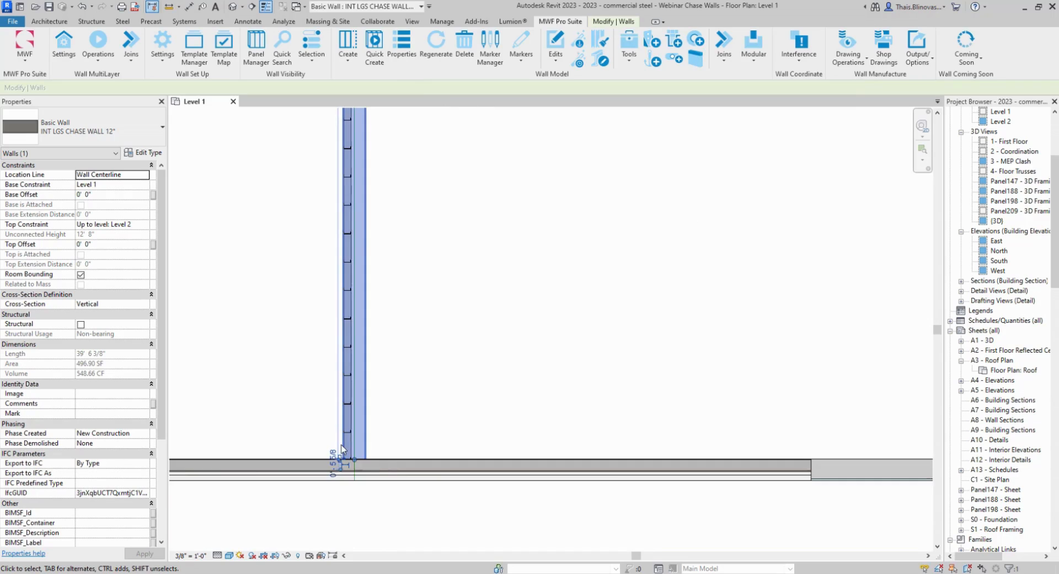
scroll(389, 438, up, 1)
scroll(389, 438, up, 5)
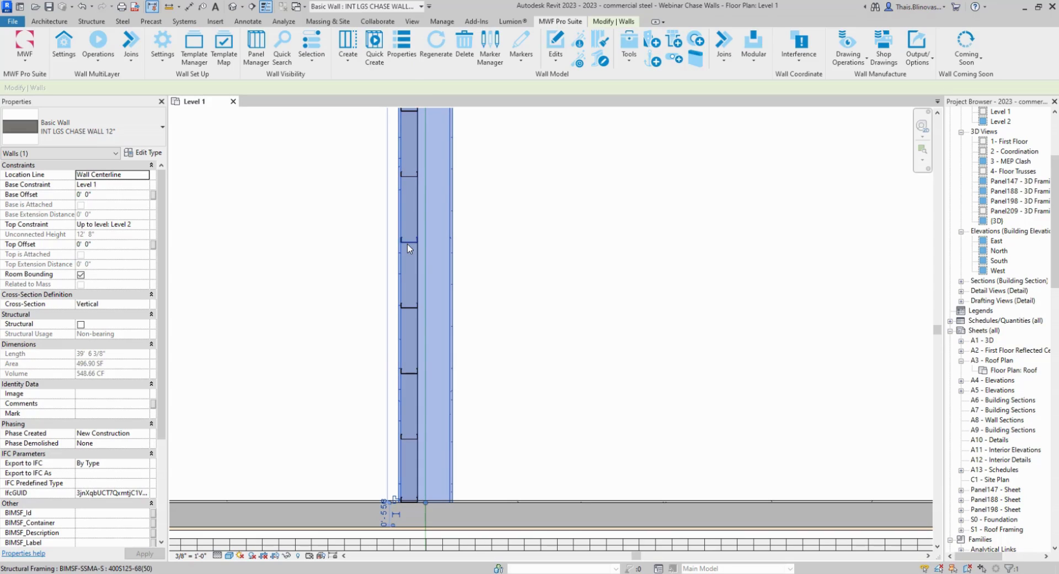
click(402, 49)
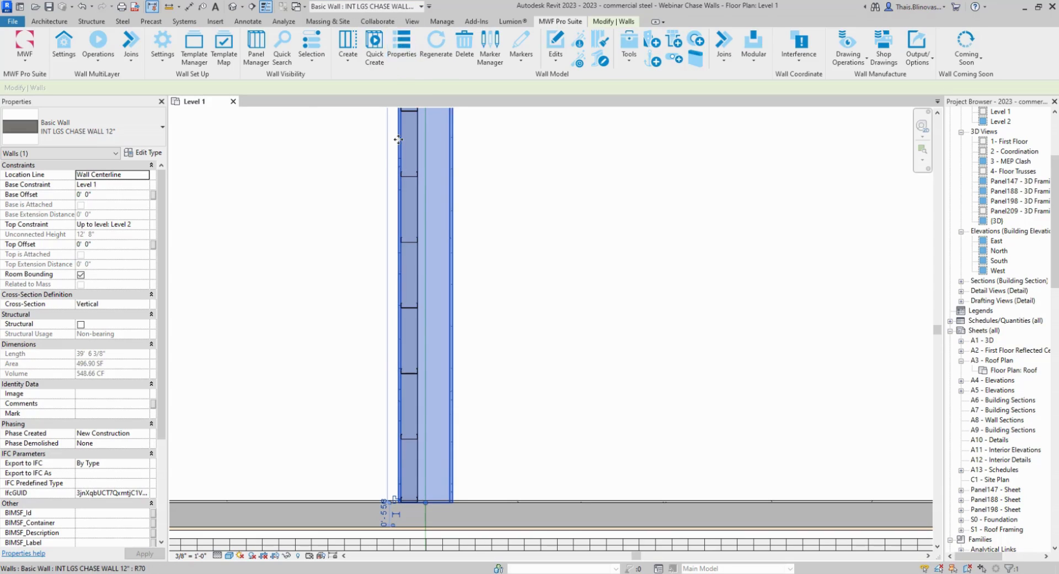
click(479, 448)
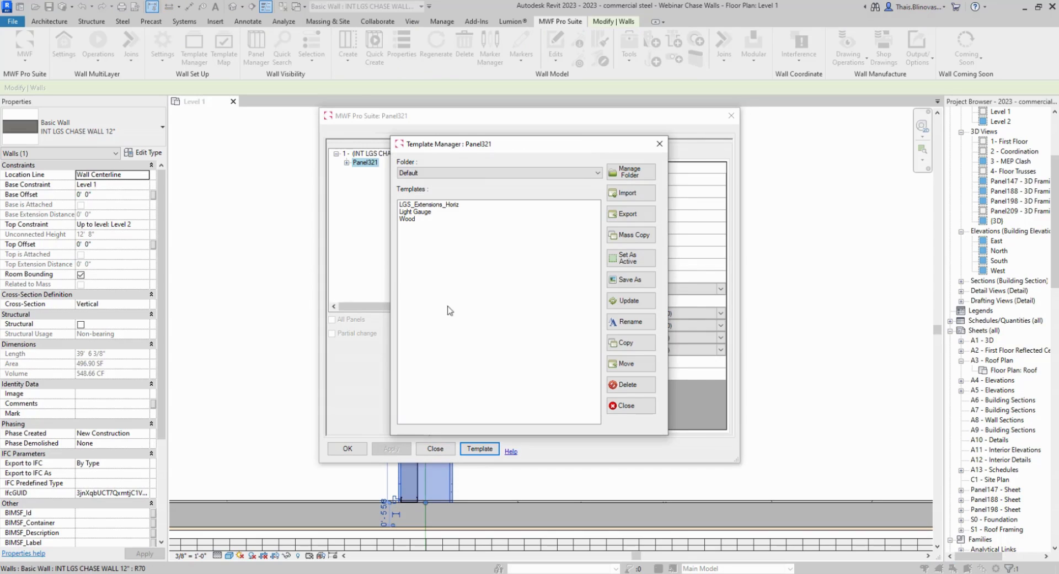
click(467, 173)
click(465, 173)
click(629, 280)
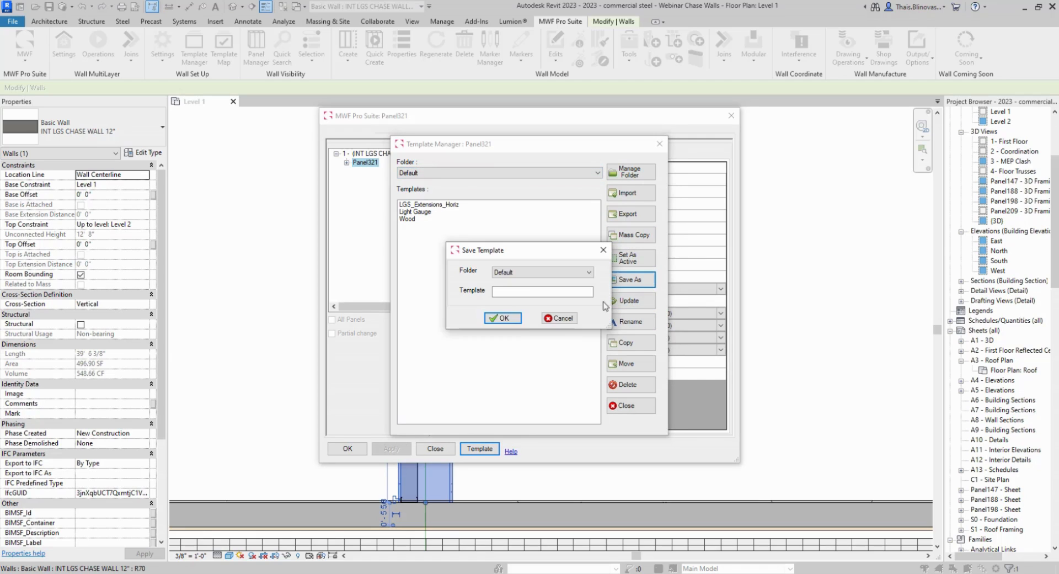
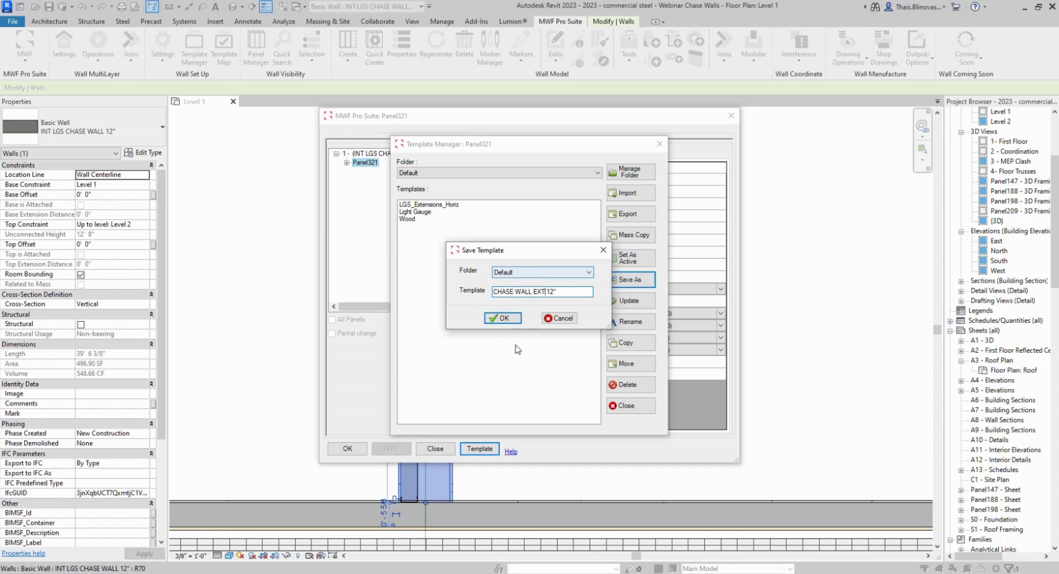
click(504, 320)
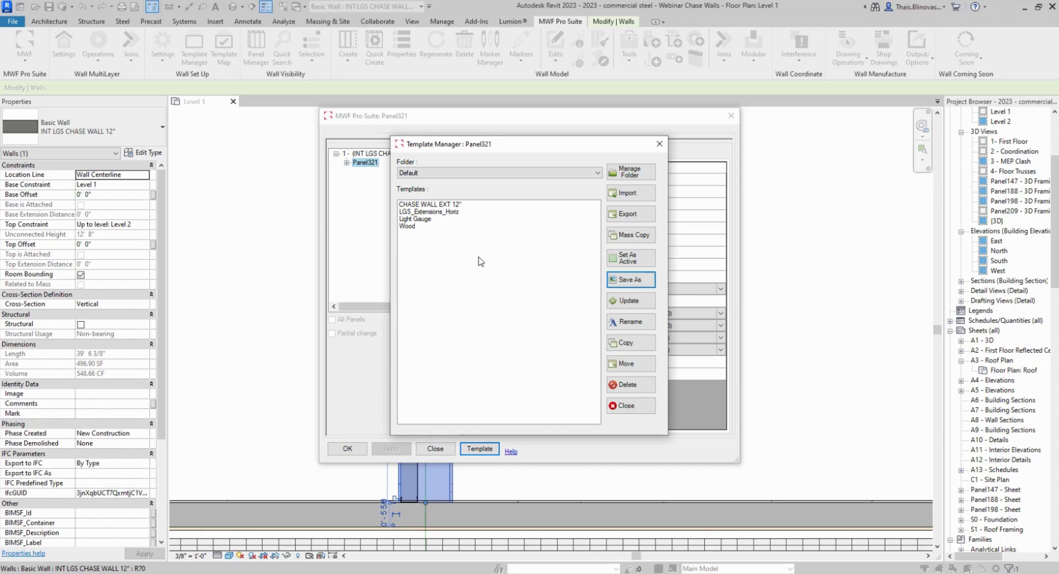
Set the CHASE WALL EXT 12" template as active and accept the panel's properties.
click(423, 206)
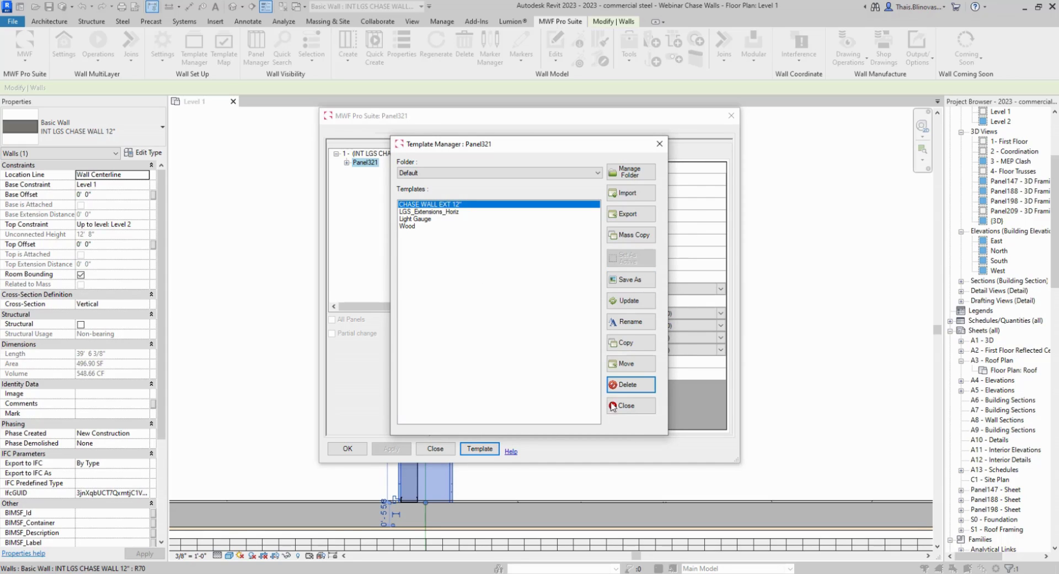
click(627, 405)
click(353, 450)
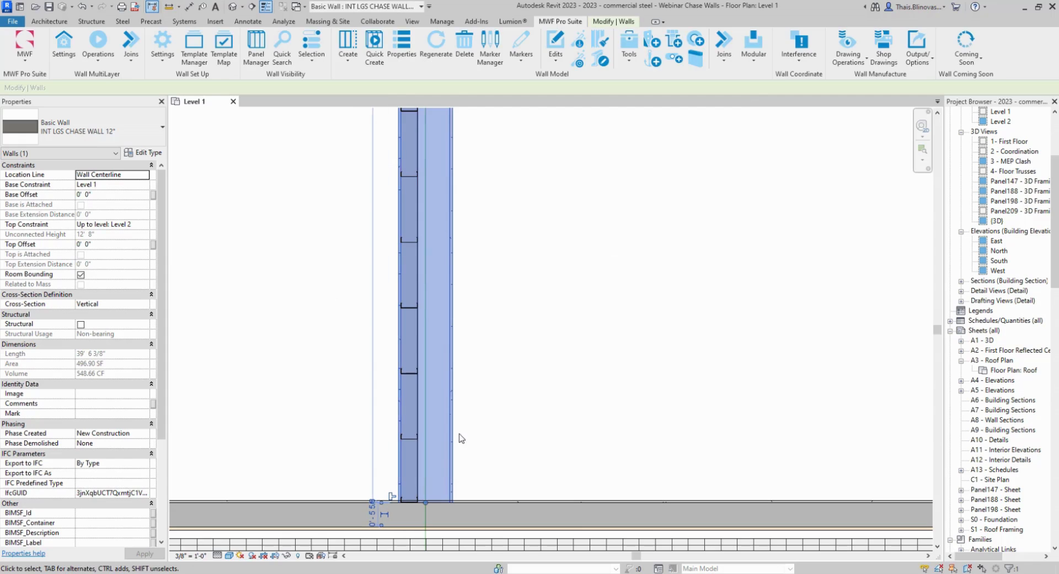
Create a second light gauge panel on the same chase wall with the current panel creation settings.
scroll(404, 460, down, 5)
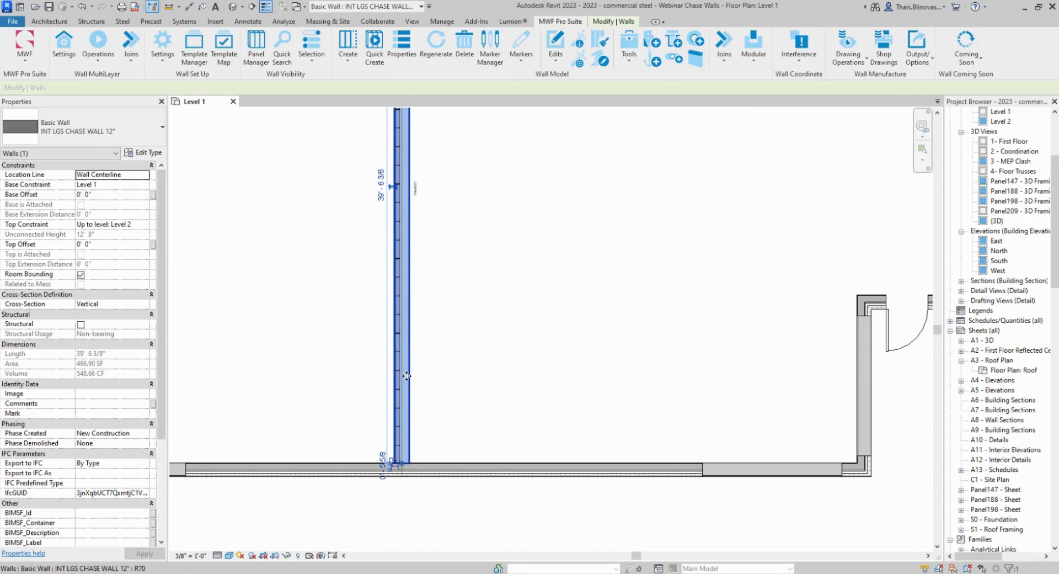
click(348, 46)
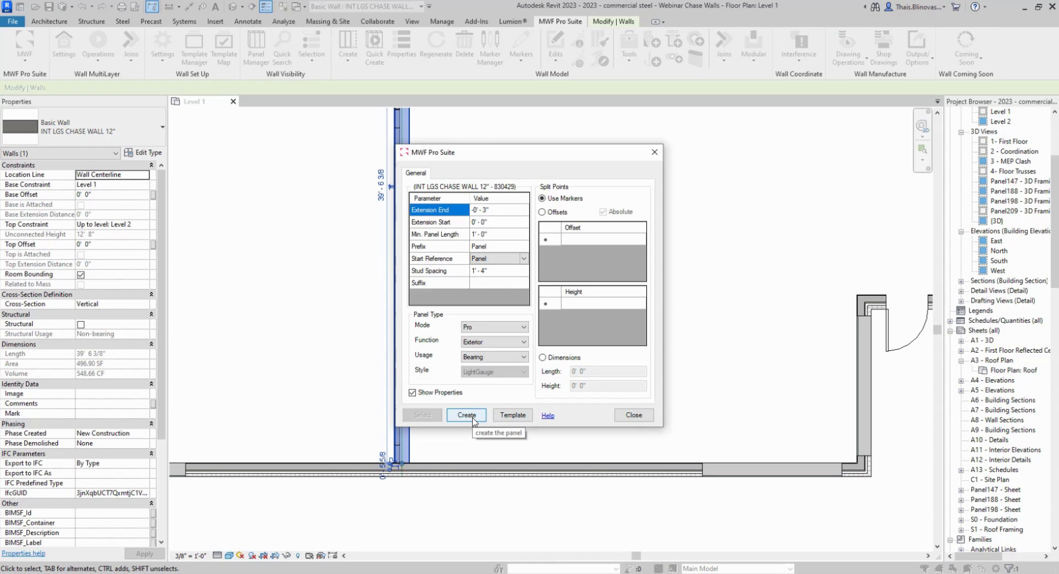
click(467, 414)
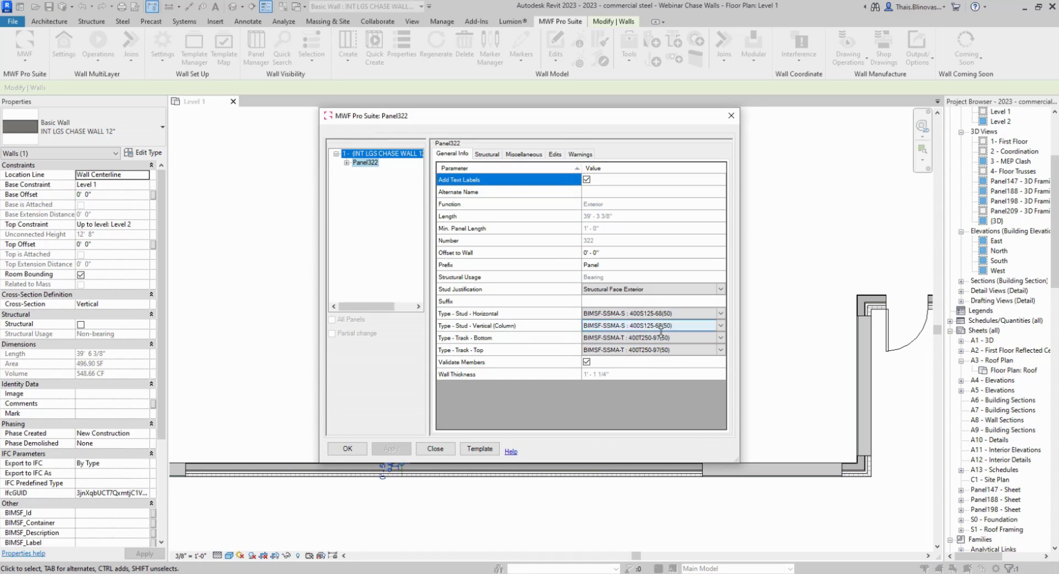
Set the second panel's stud justification to Structural Face Interior and apply it.
drag(551, 126, 662, 103)
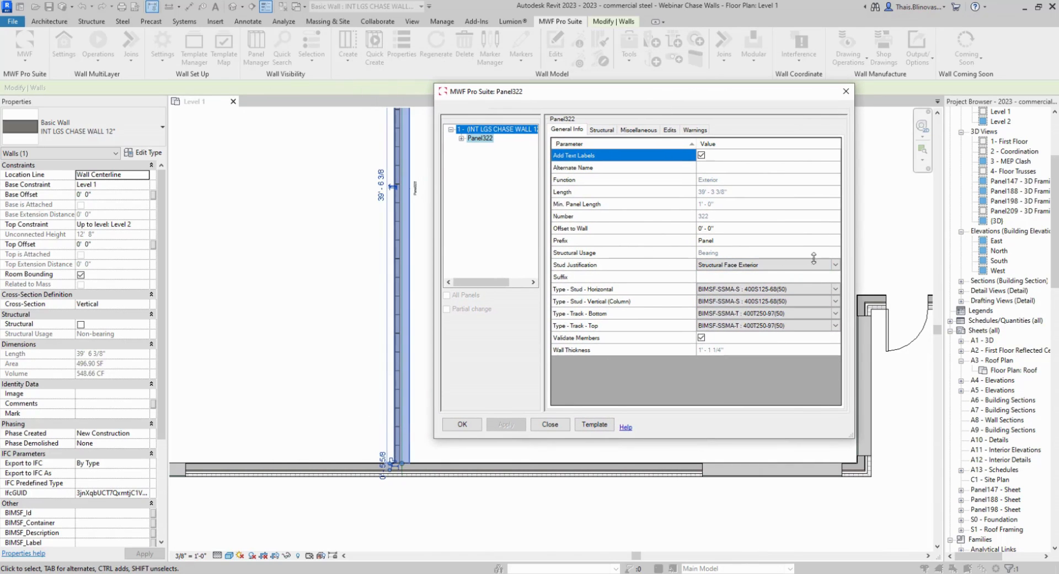
click(832, 265)
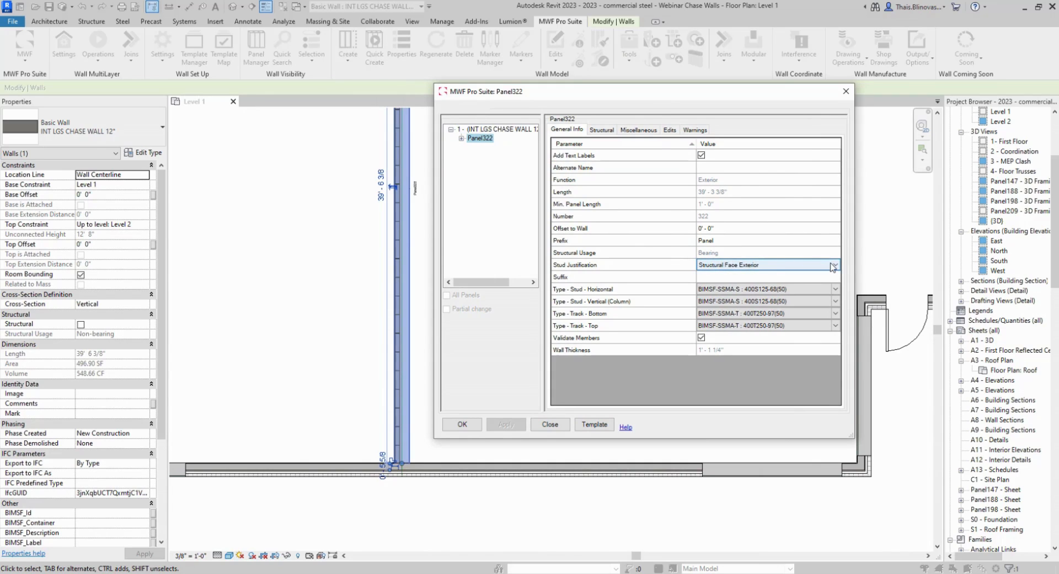
click(833, 266)
click(746, 312)
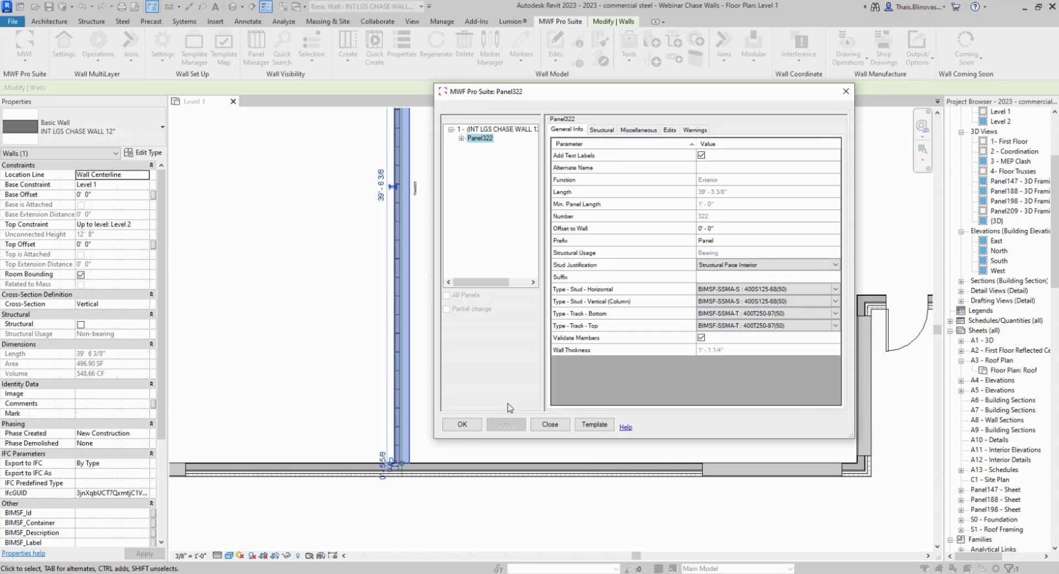
click(463, 426)
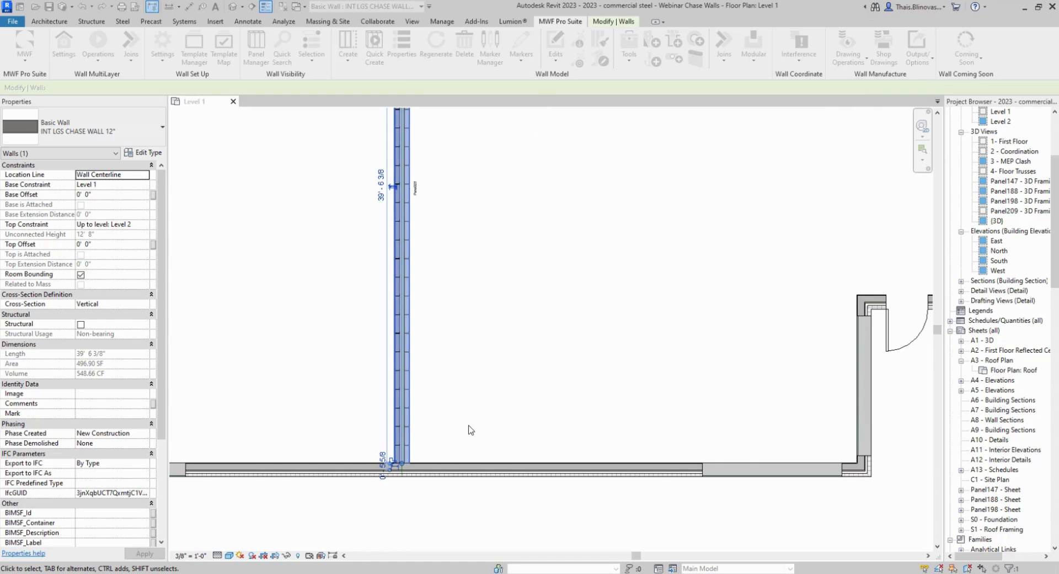
Inspect both stud rows and the overlapping panel labels, and check the BIMSF_Container of a stud in the second row.
scroll(392, 454, up, 5)
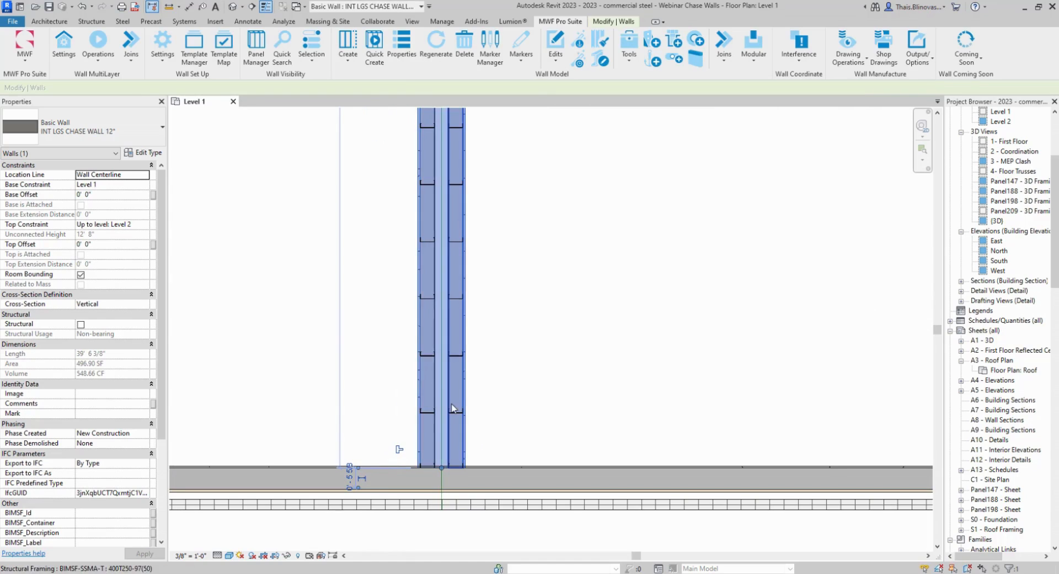
middle_drag(503, 345, 504, 471)
scroll(505, 471, down, 2)
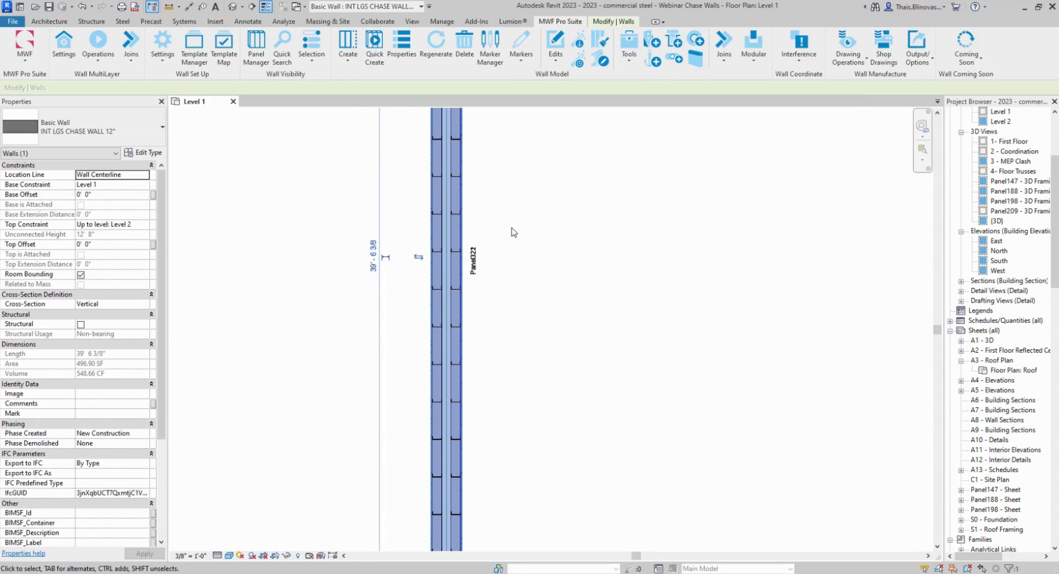
scroll(480, 267, up, 5)
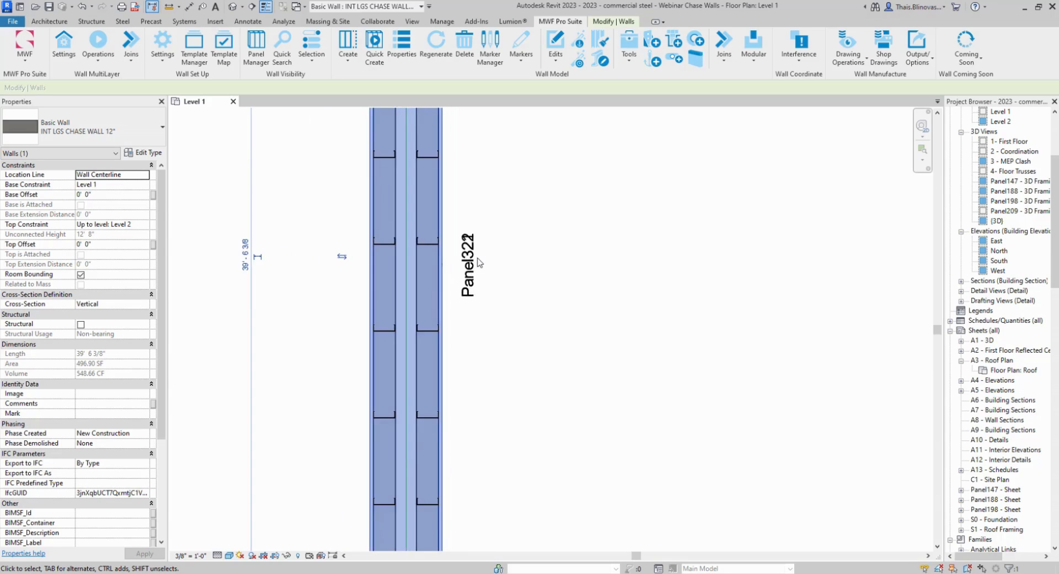
middle_drag(502, 322, 558, 473)
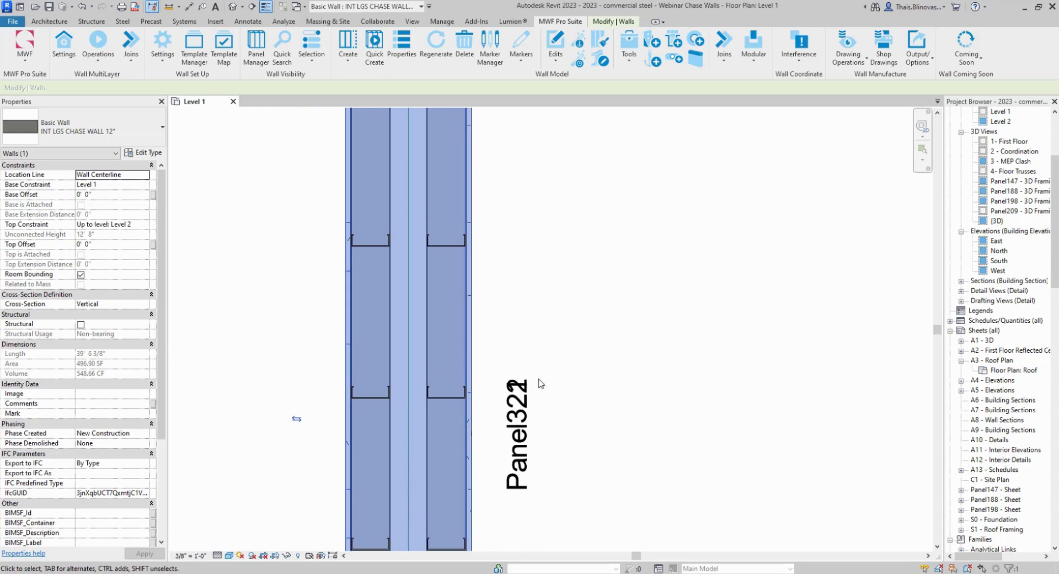
middle_drag(519, 413, 529, 327)
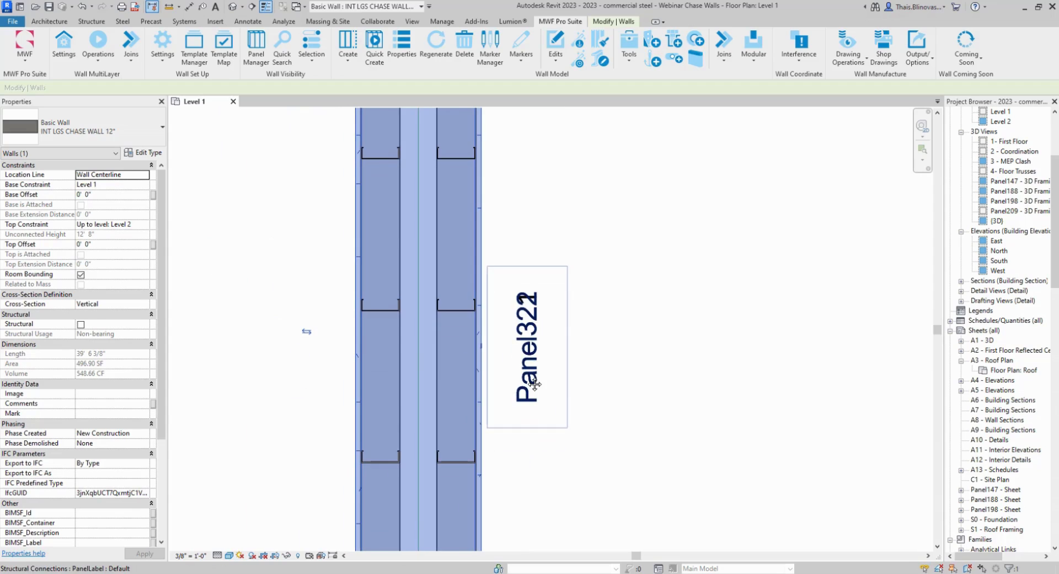
click(455, 312)
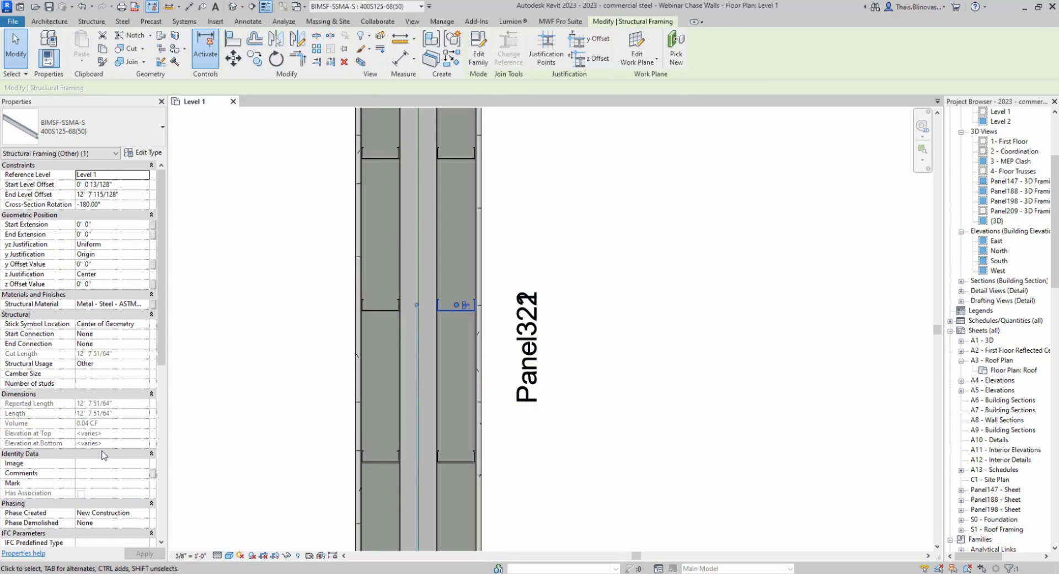
scroll(104, 454, down, 3)
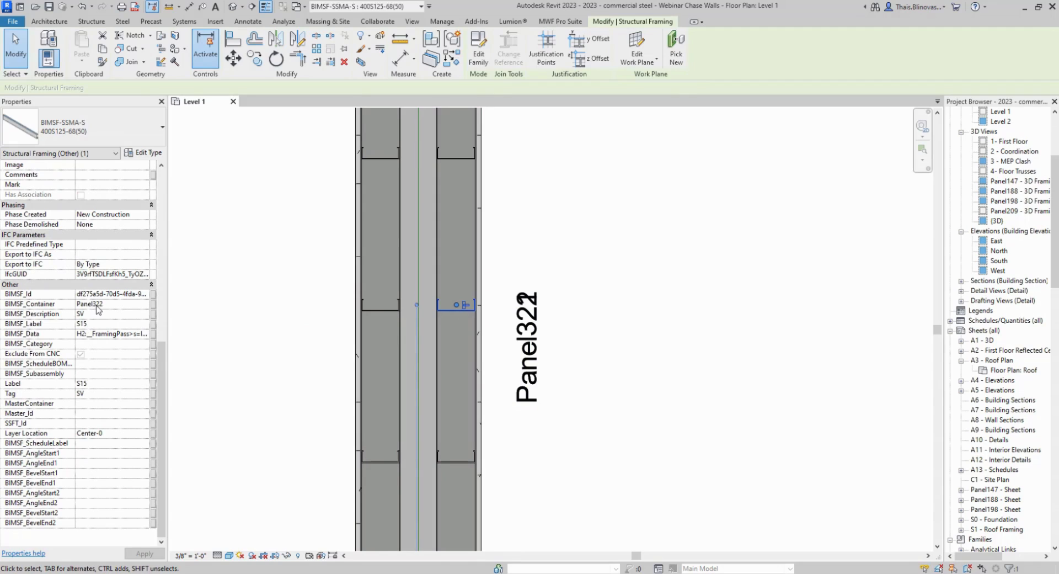
click(599, 329)
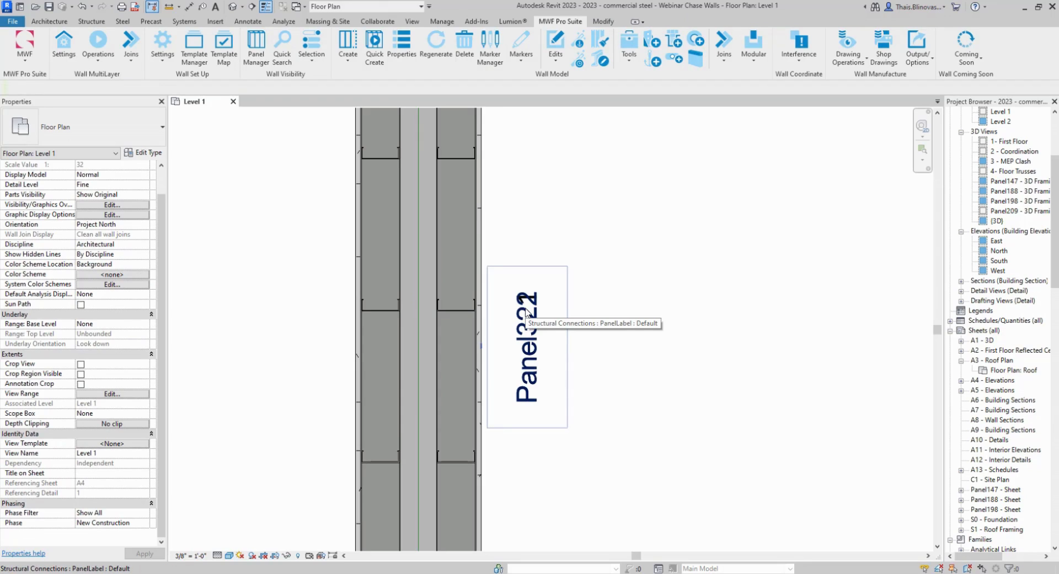
Set the Panel321 label's annotation wall side to Exterior Side of Wall and accept the panel's properties.
scroll(525, 311, up, 1)
click(525, 312)
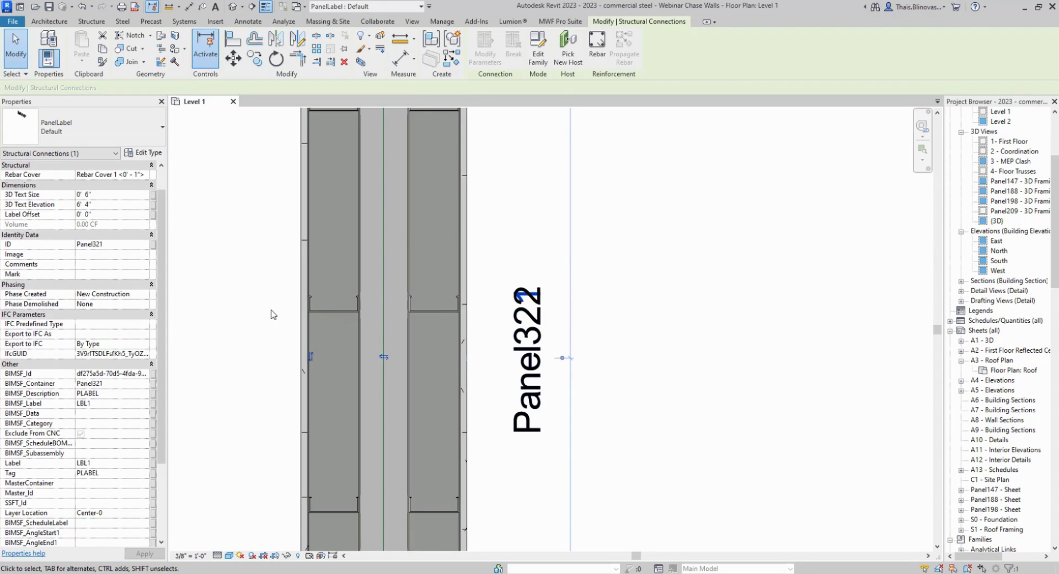
click(563, 22)
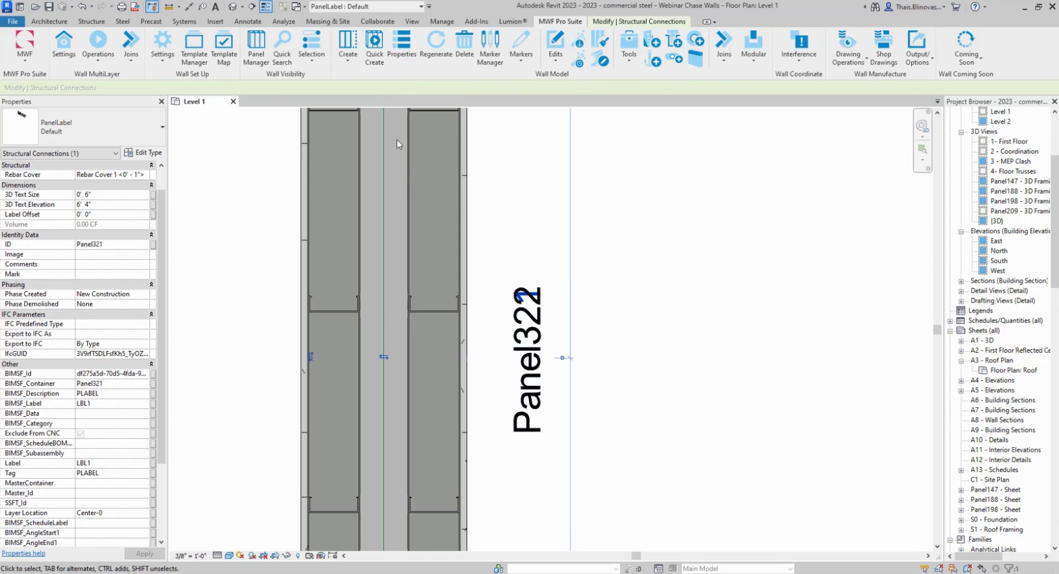
click(401, 49)
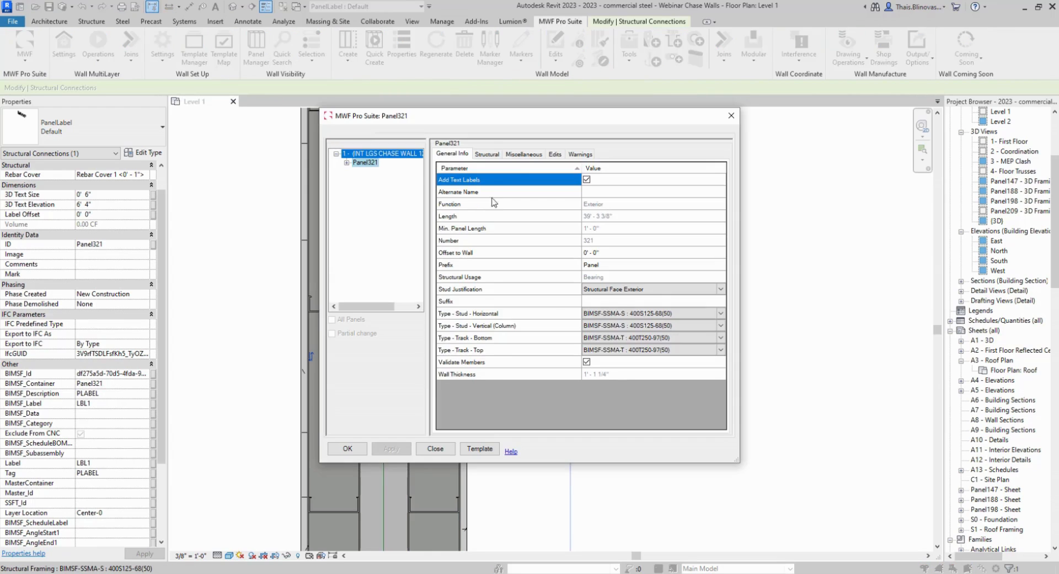
click(528, 156)
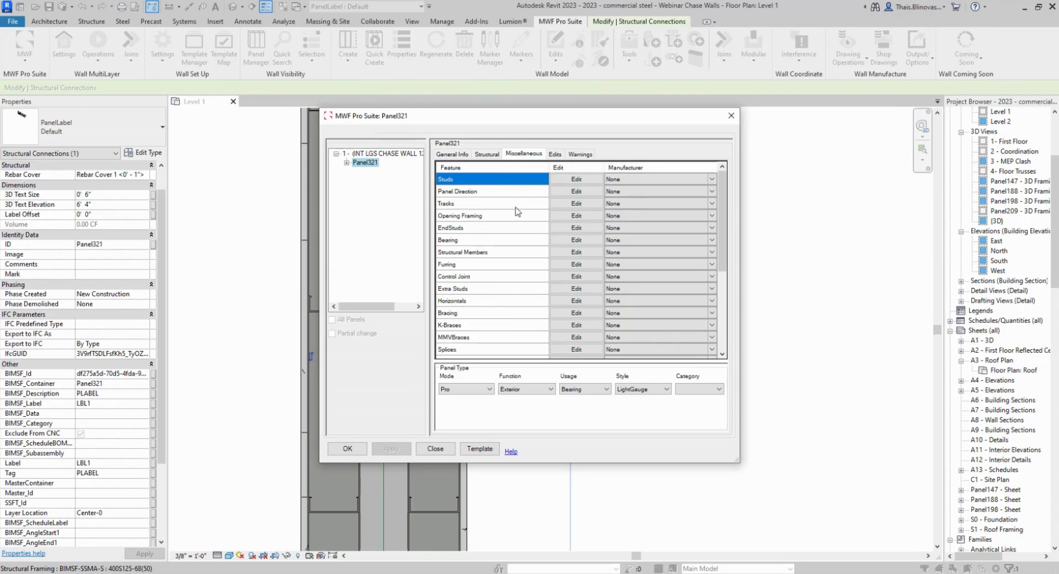
scroll(562, 278, down, 3)
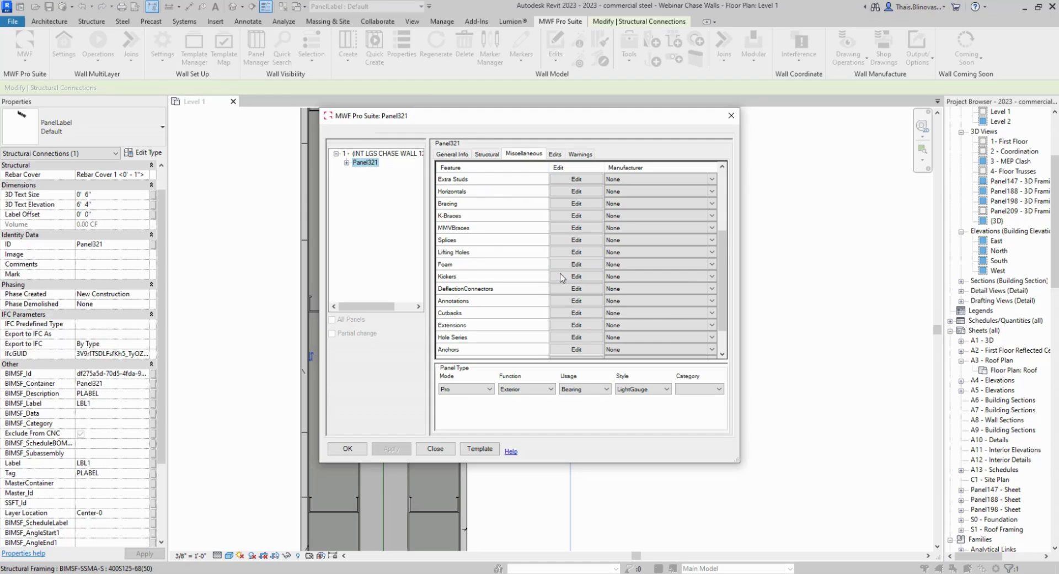
scroll(562, 278, down, 1)
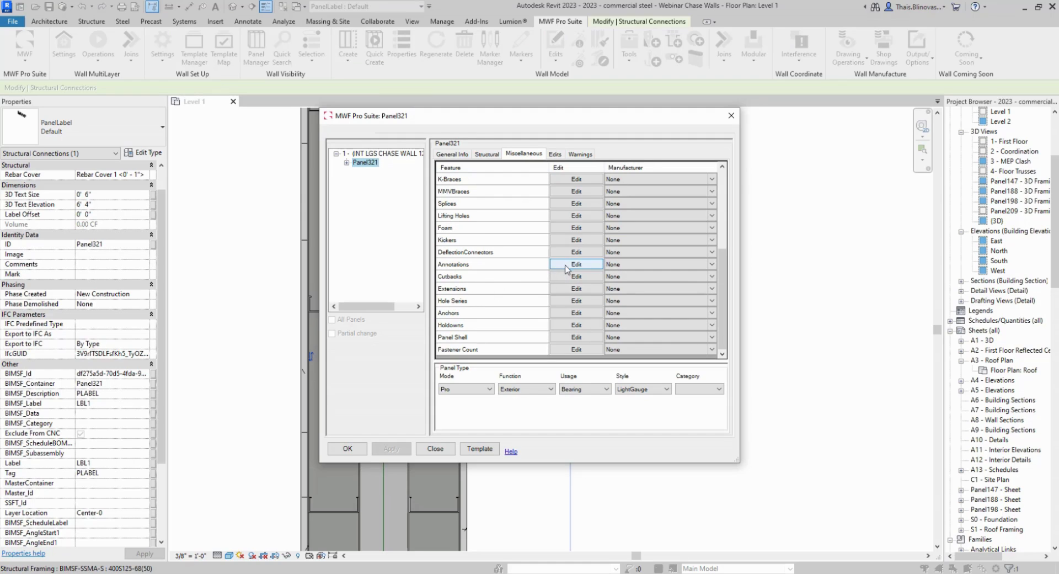
click(566, 269)
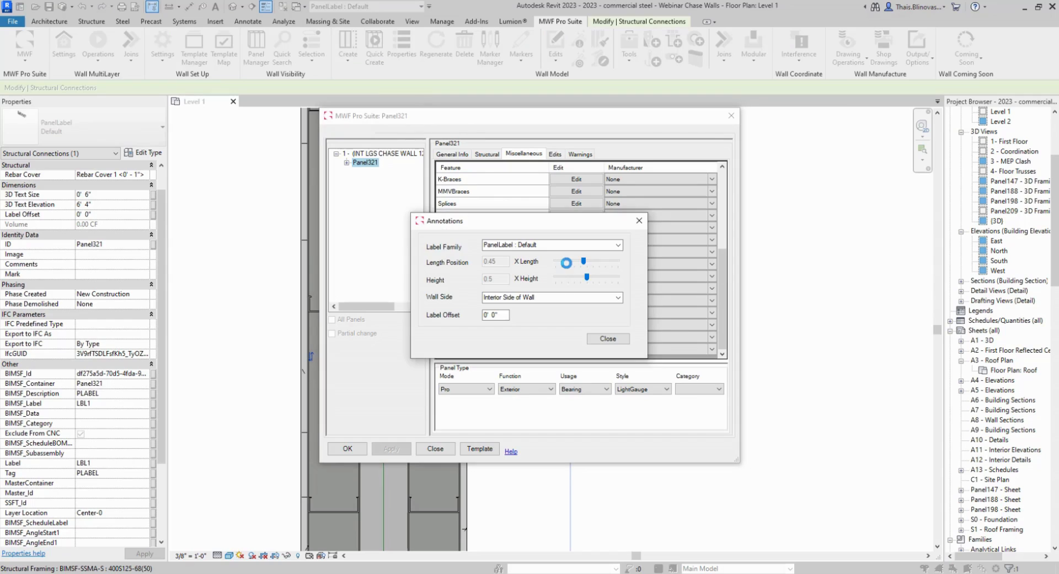
click(618, 296)
click(538, 315)
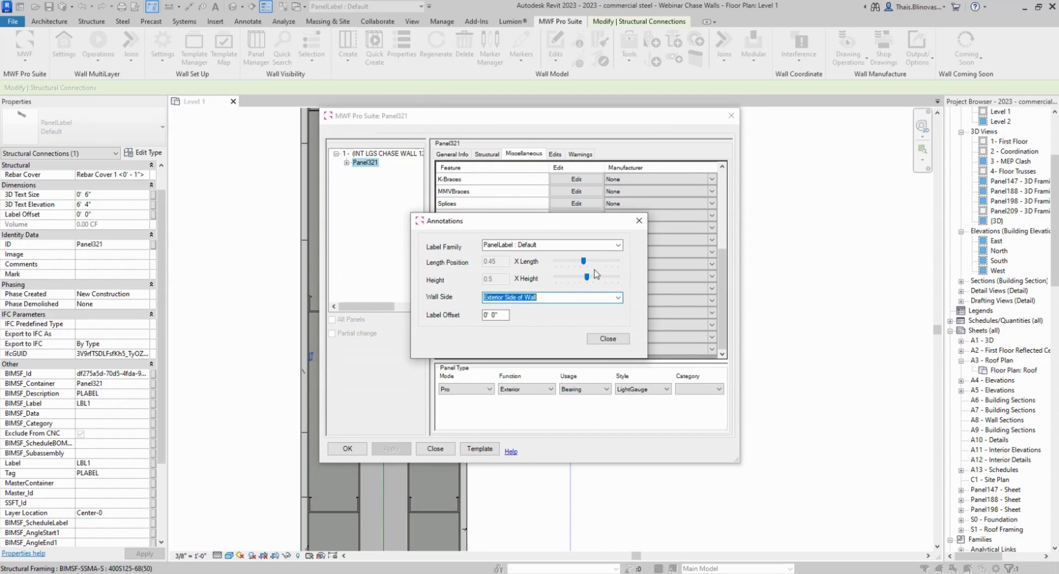
click(607, 338)
click(348, 448)
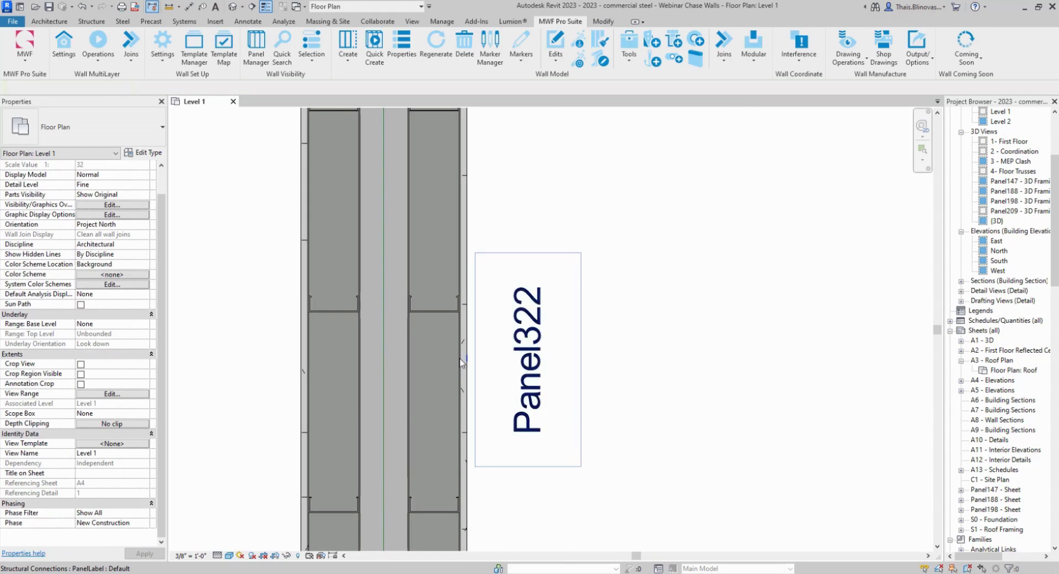
Inspect the positions of both panel labels, and select a Panel321 stud and the chase wall to compare what each one covers.
scroll(441, 381, up, 2)
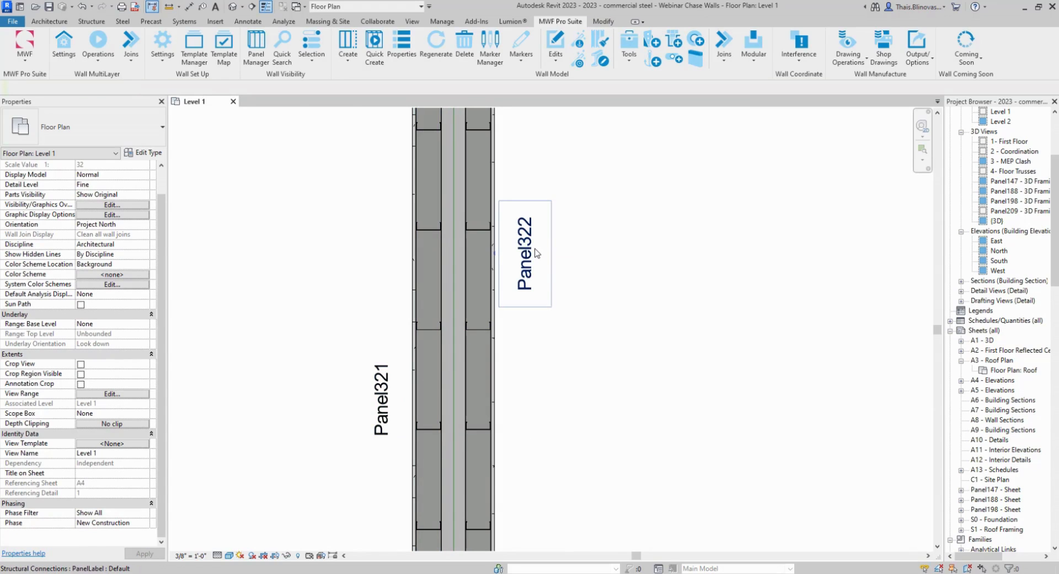
click(445, 421)
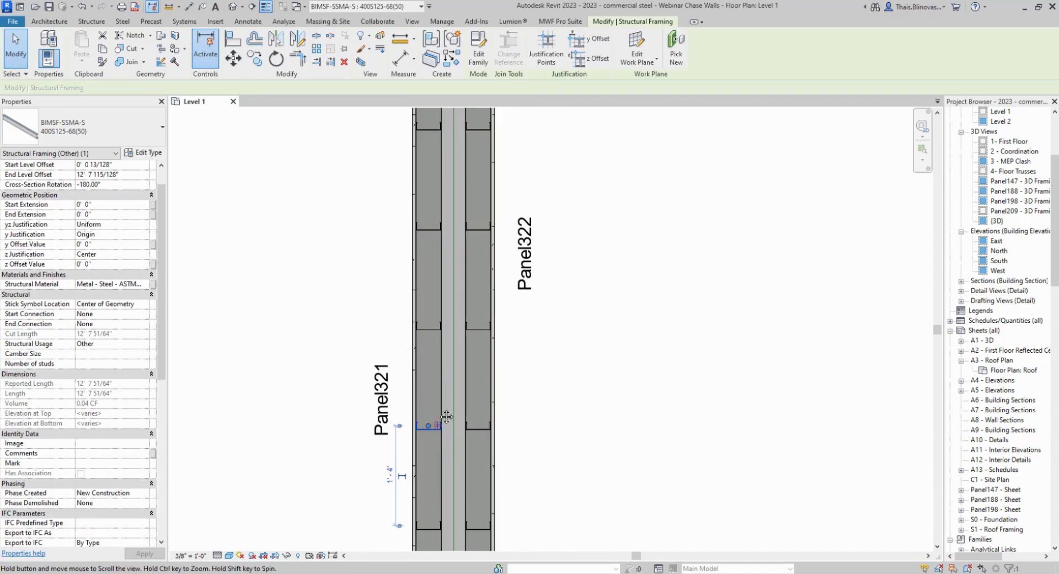
middle_drag(446, 417, 446, 352)
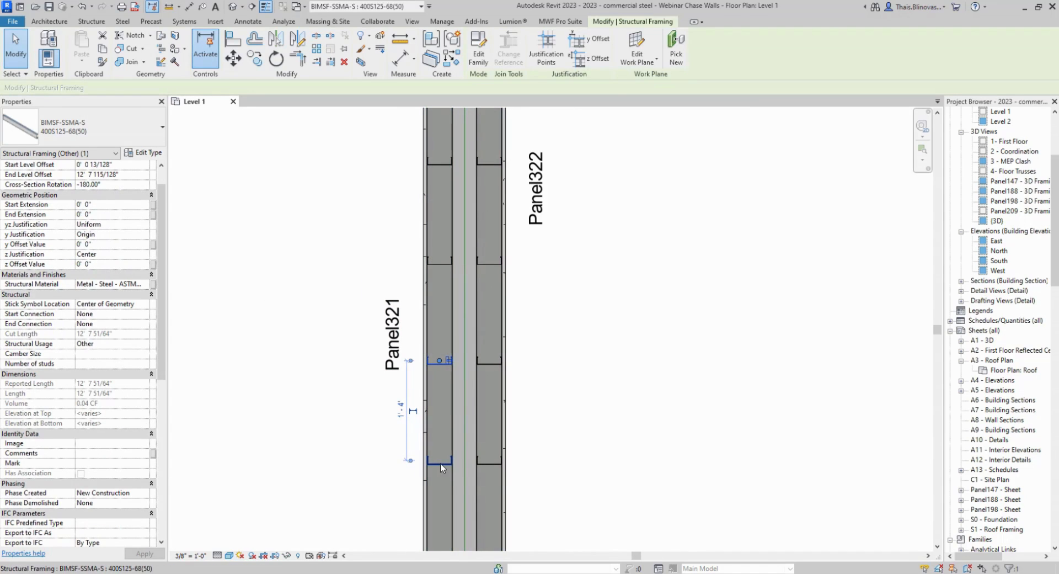
click(422, 500)
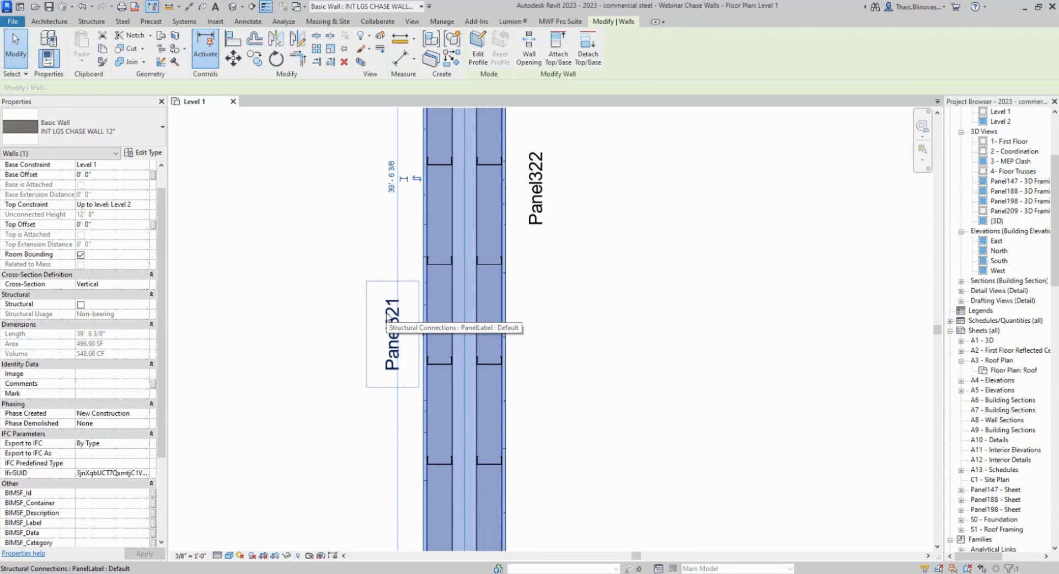
click(577, 248)
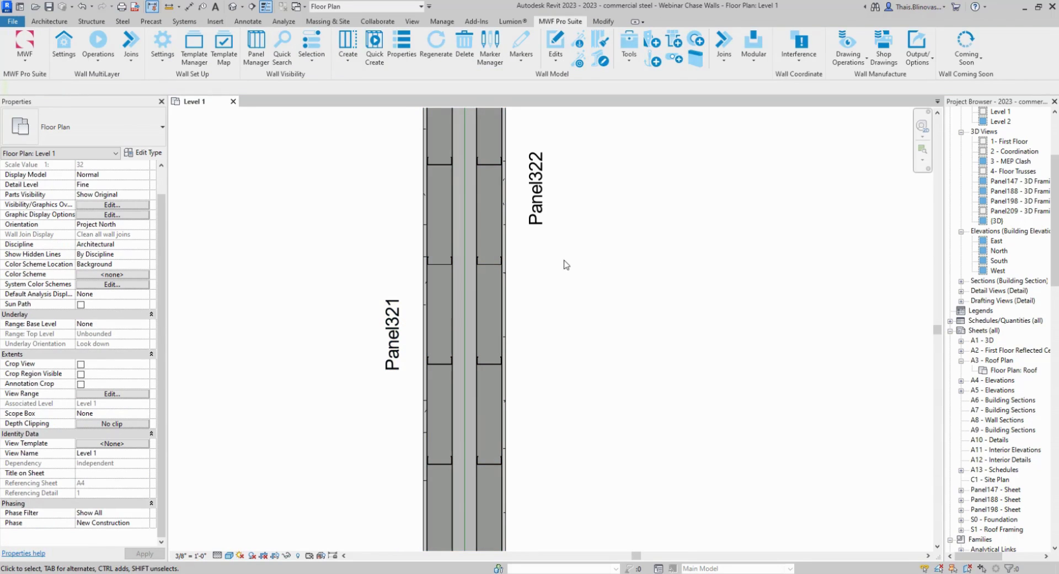
middle_drag(565, 265, 530, 366)
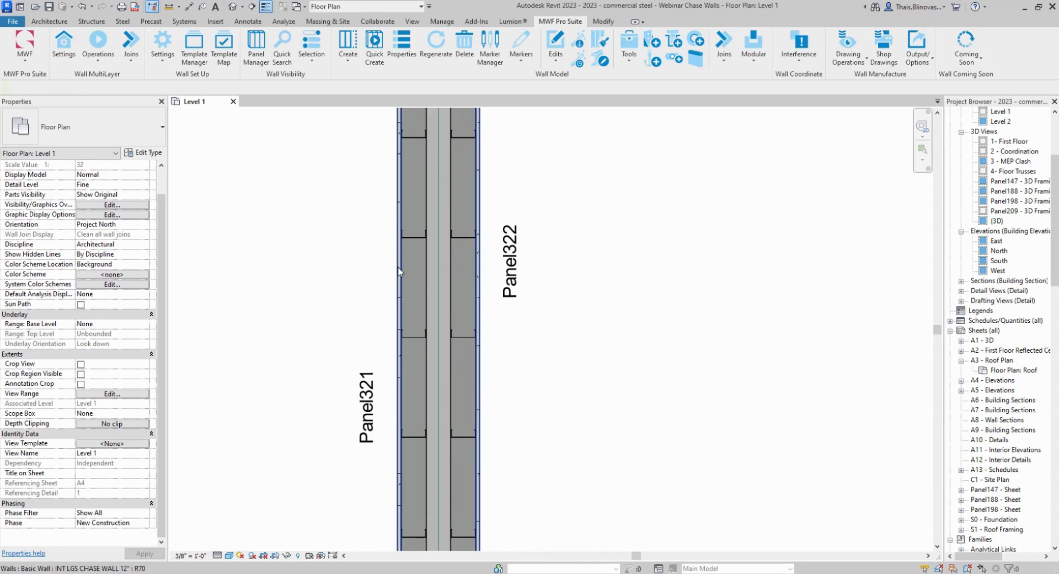
Review the panel properties of the whole chase wall, including its panel list and the All Panels option, and close them without changes.
click(392, 358)
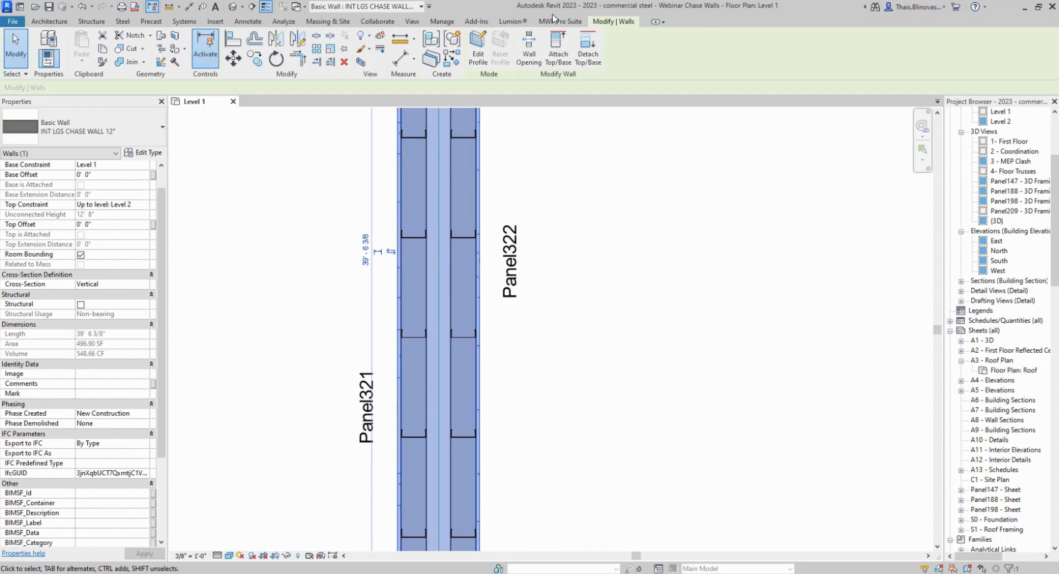
click(560, 21)
click(404, 54)
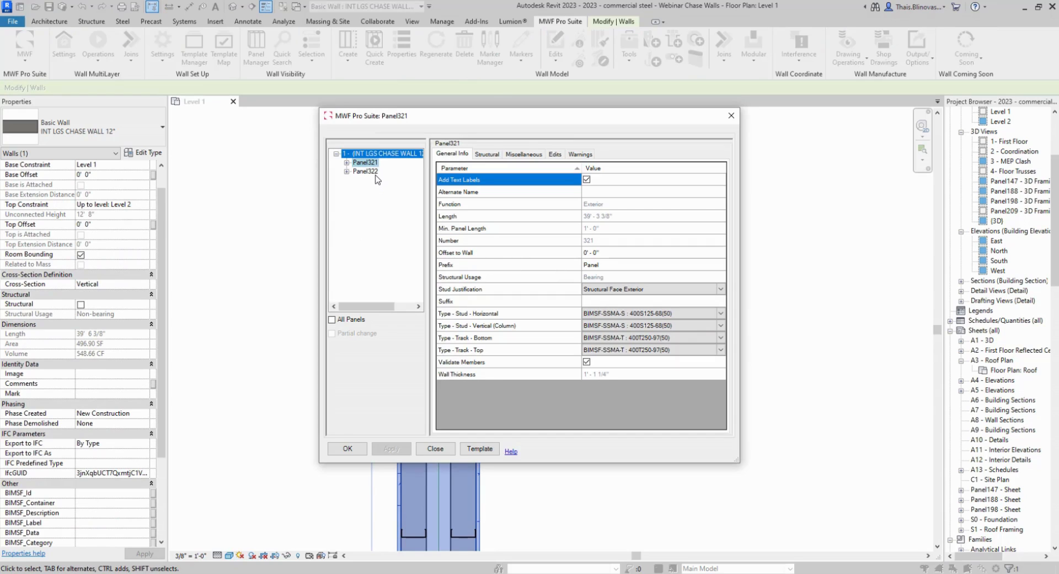
drag(419, 123, 617, 120)
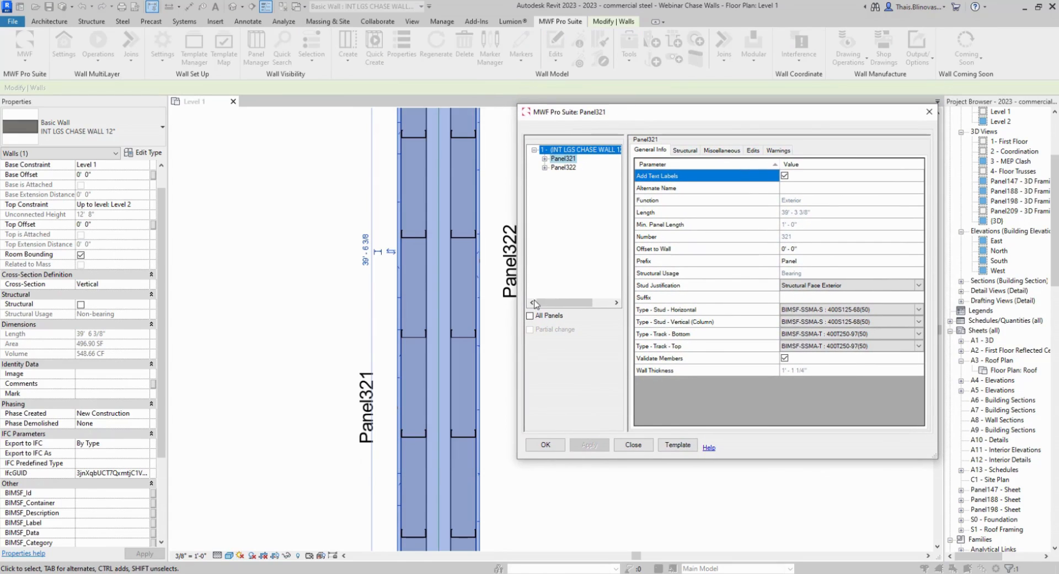
click(530, 317)
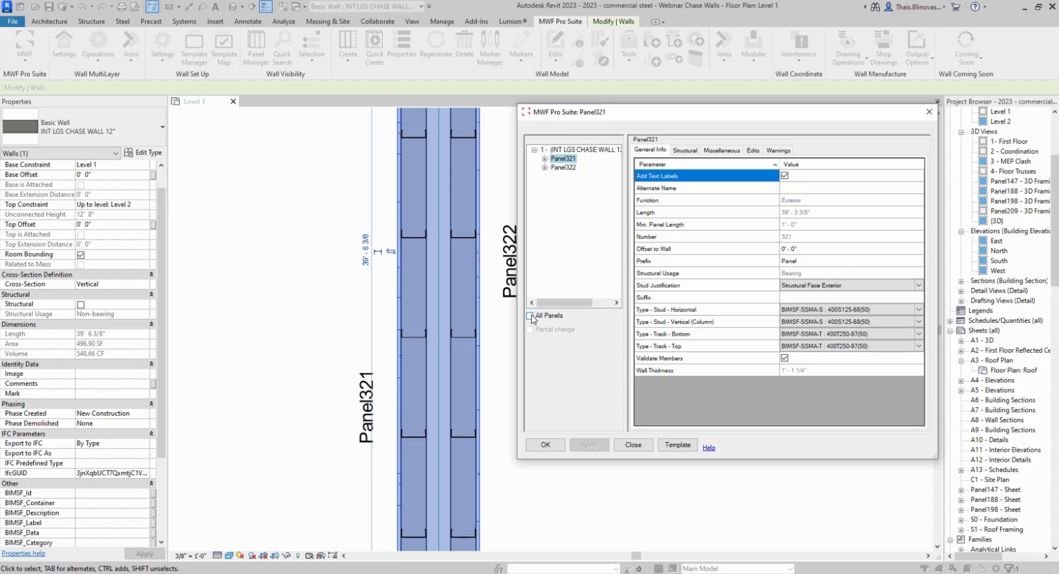
click(929, 111)
click(616, 242)
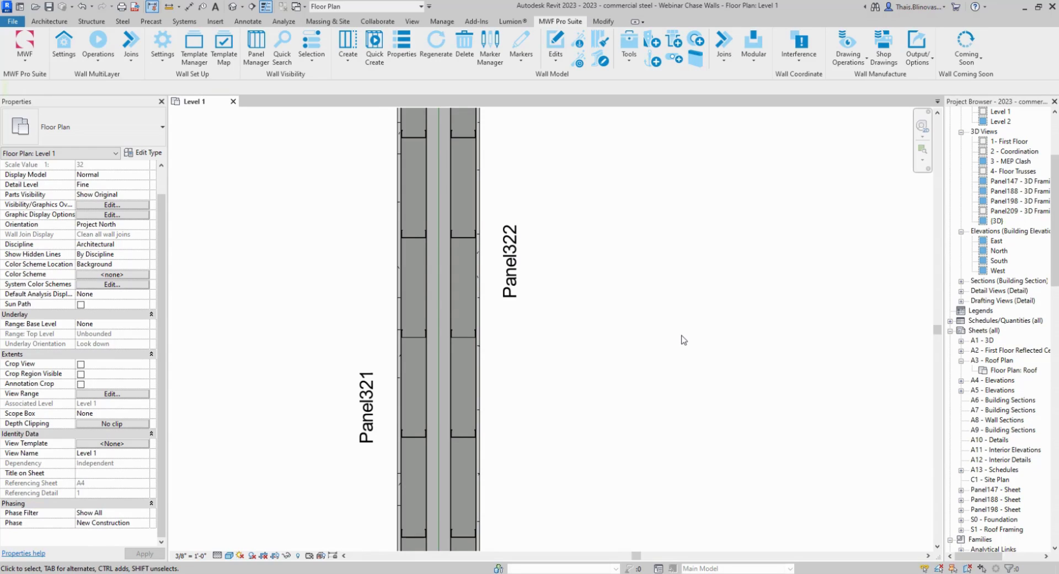
Check the Panel322 label and one of its studs, and look over the surrounding framed walls in the floor plan.
click(512, 284)
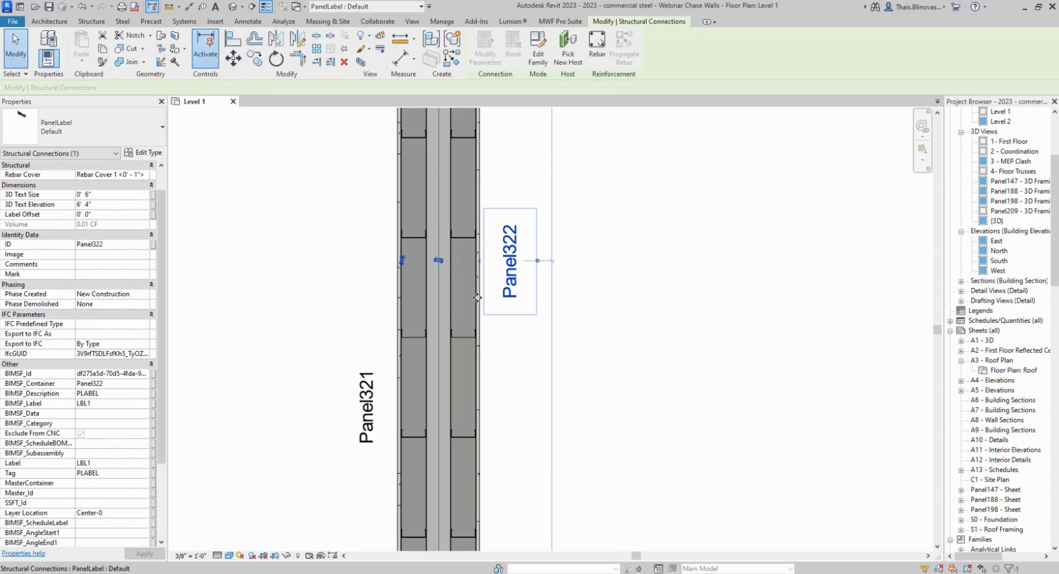
click(466, 239)
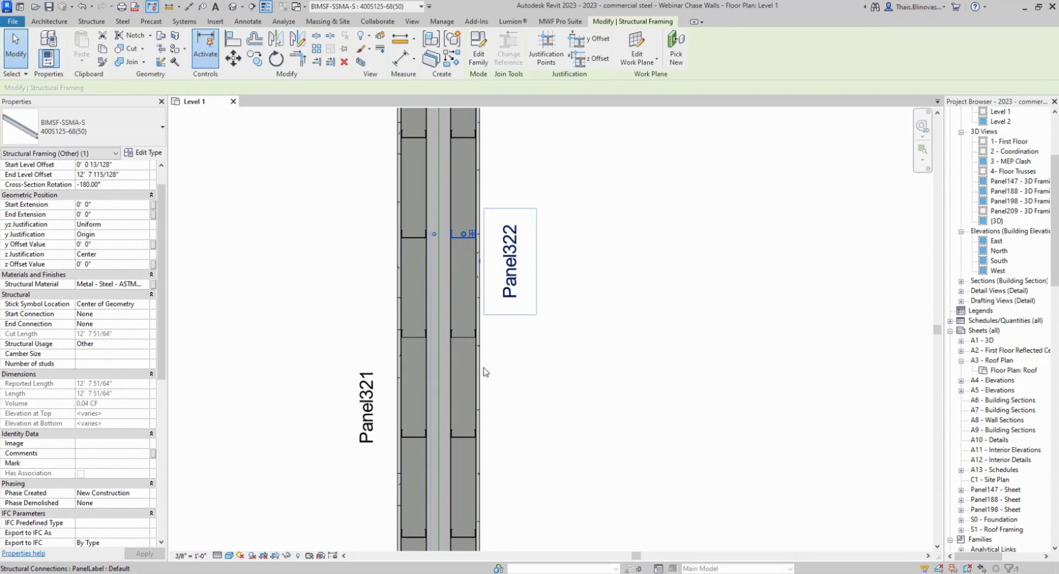
scroll(347, 371, down, 4)
middle_drag(682, 425, 495, 395)
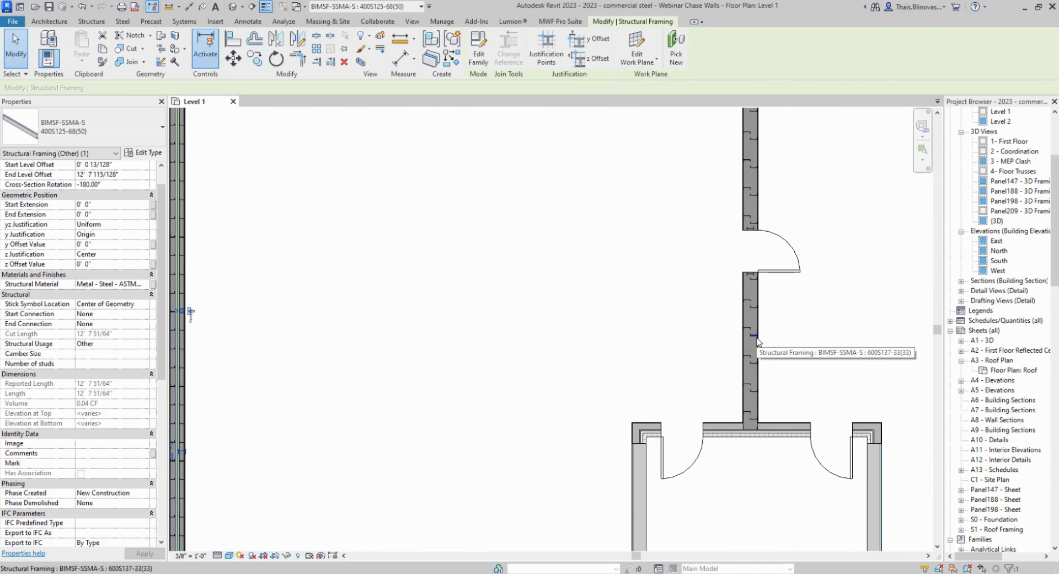
middle_drag(800, 401, 803, 401)
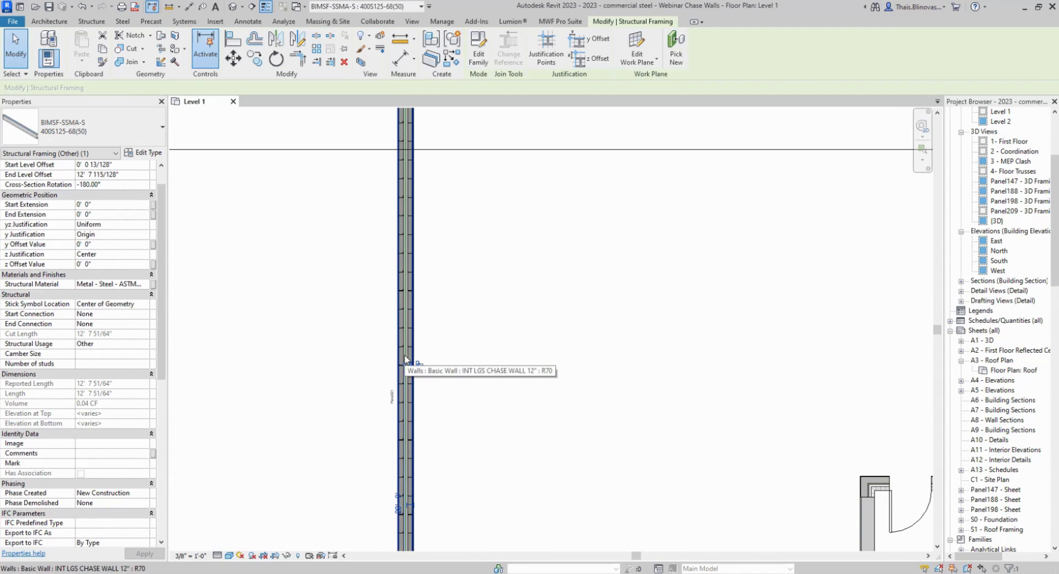
scroll(426, 366, down, 5)
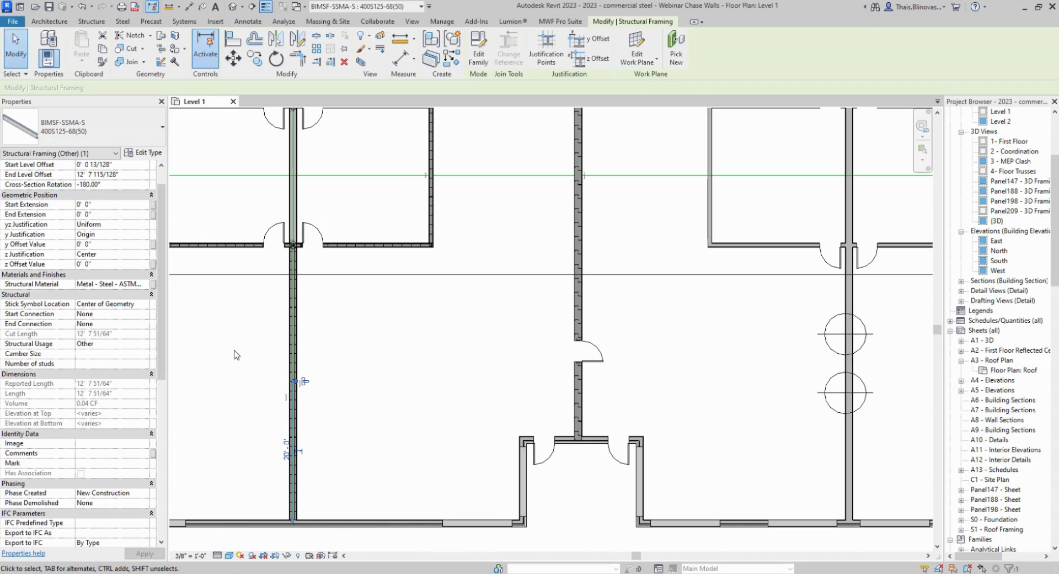
Select the chase wall together with its framing, review the properties of both panels, and close them without changes.
scroll(235, 351, up, 5)
drag(485, 392, 356, 297)
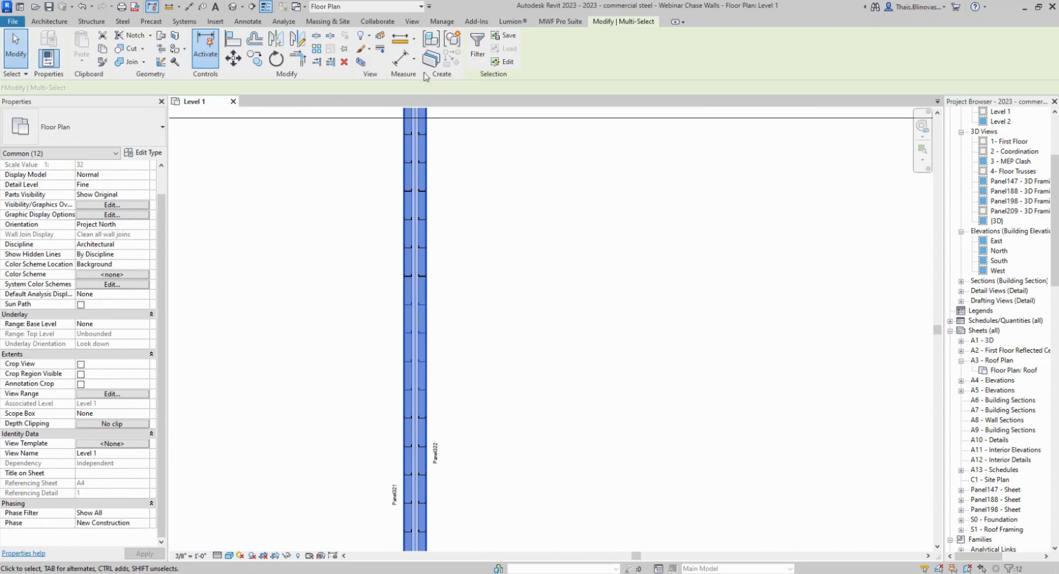
click(560, 21)
click(374, 48)
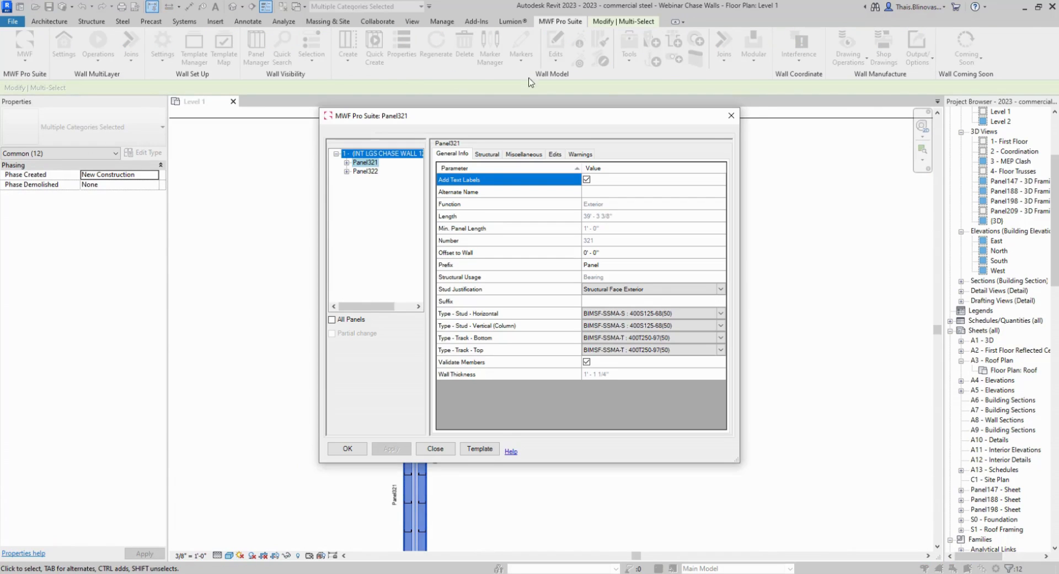
click(731, 115)
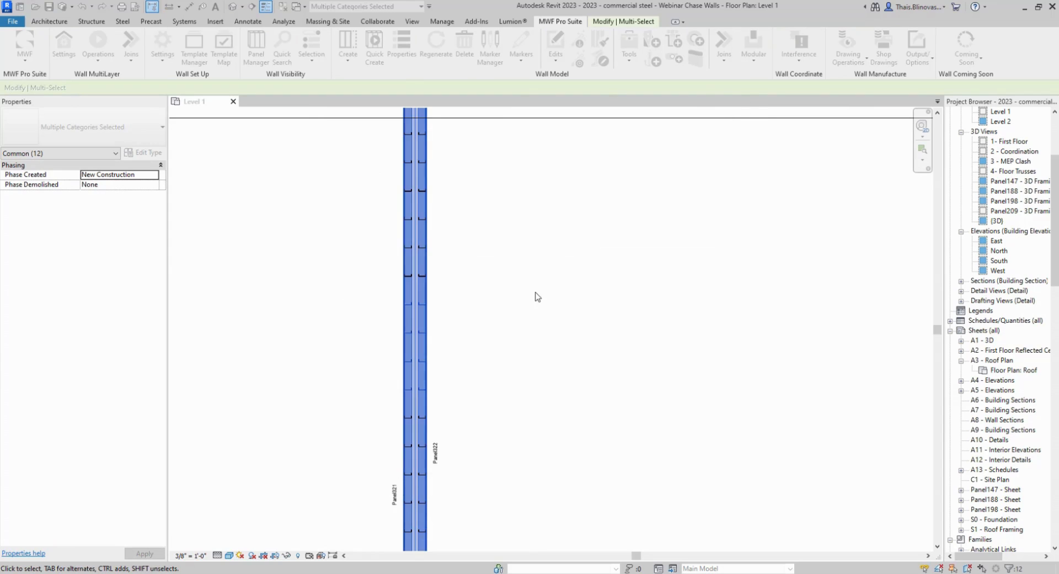
click(538, 296)
Set the active stud arrangement style of Panel322's structural members to Benchmark in its panel properties.
scroll(461, 411, up, 3)
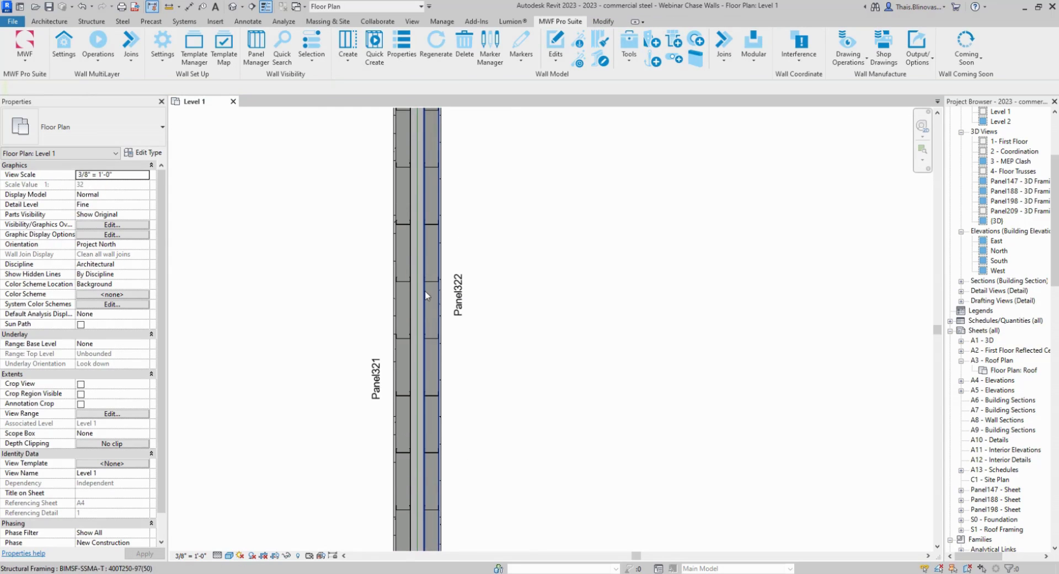
click(464, 307)
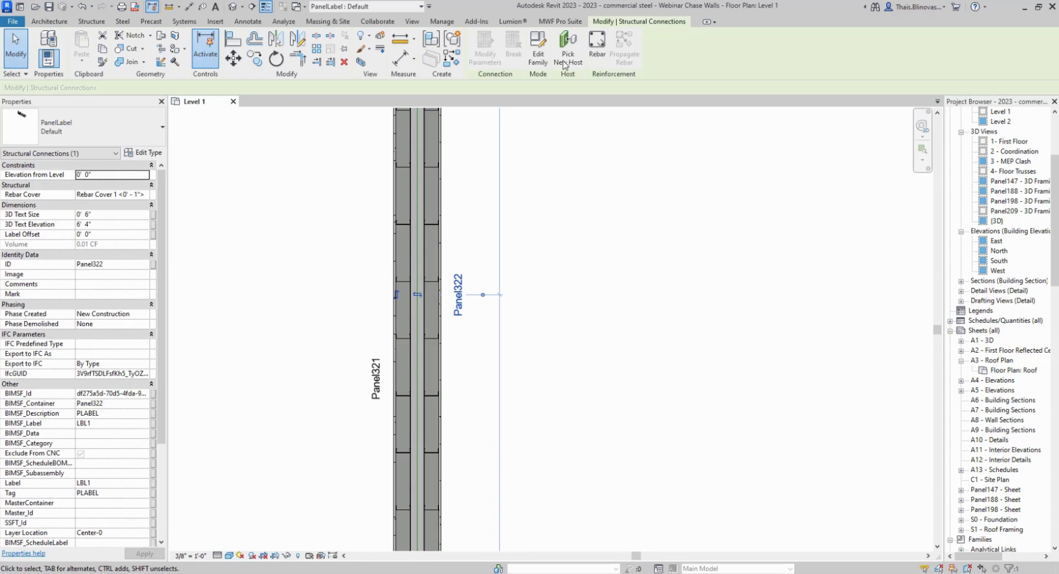
click(569, 22)
click(402, 45)
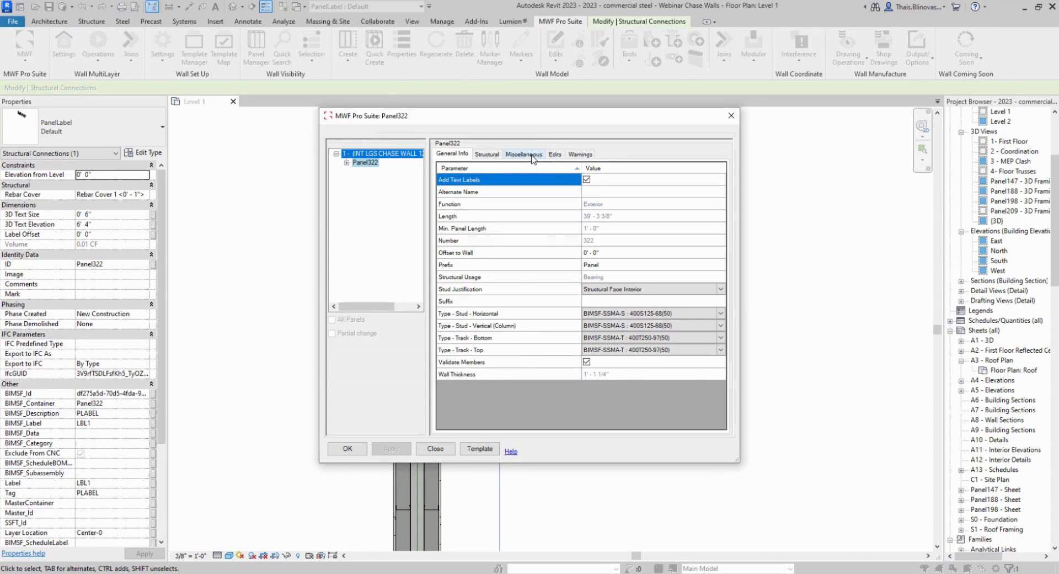
click(532, 156)
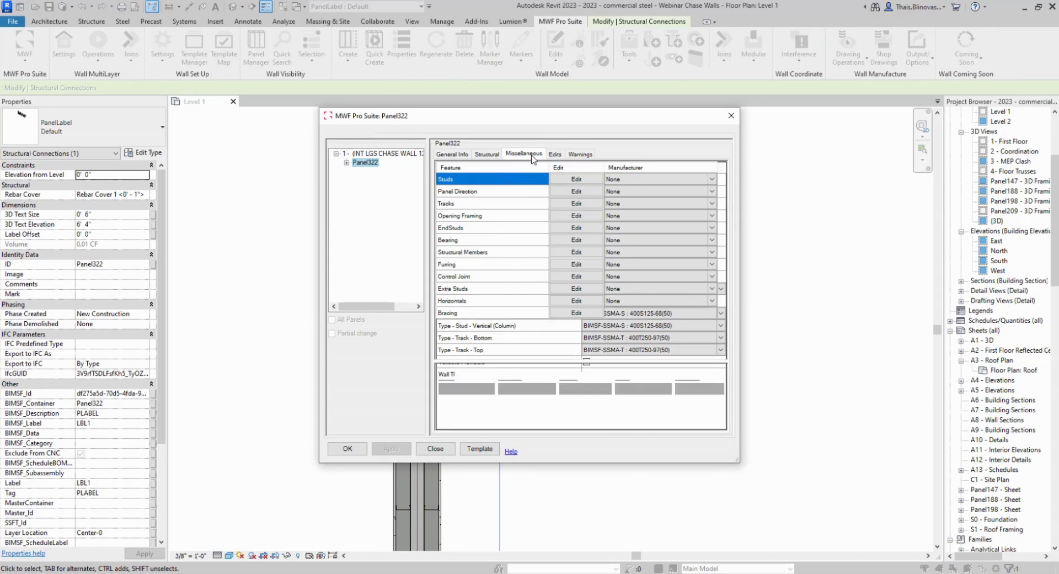
click(576, 252)
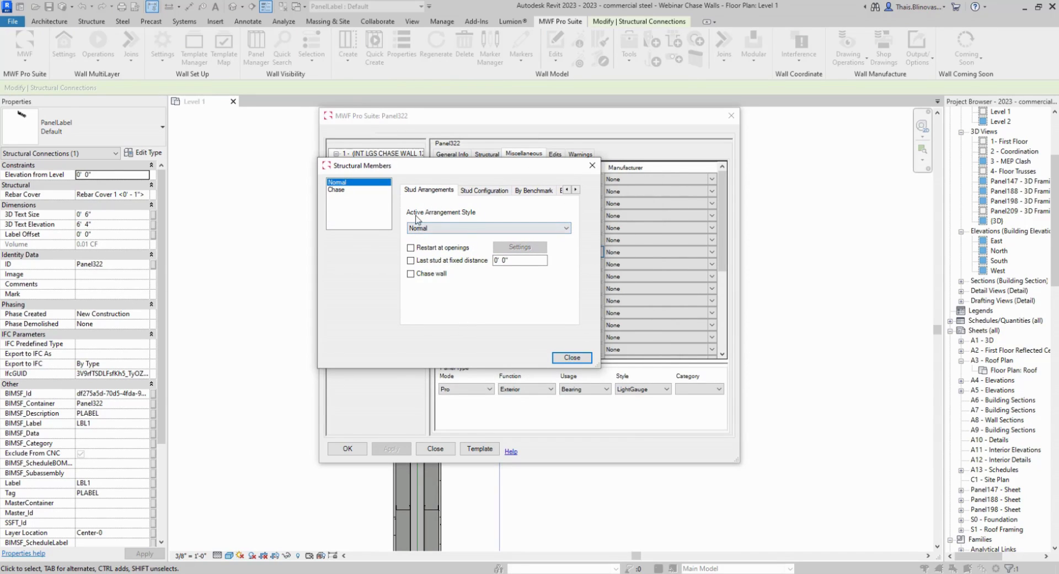
click(445, 229)
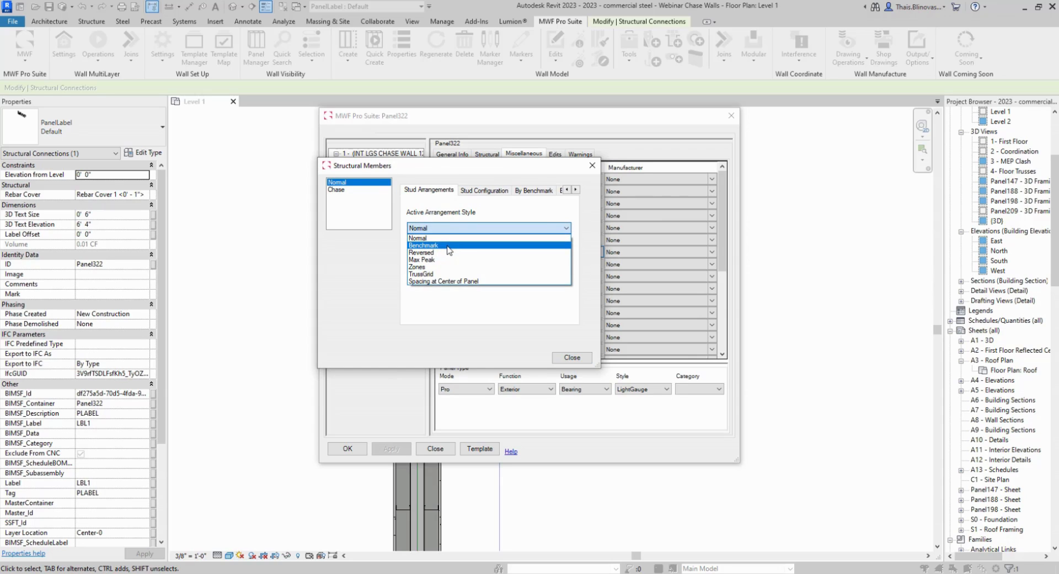
click(448, 245)
drag(593, 365, 677, 400)
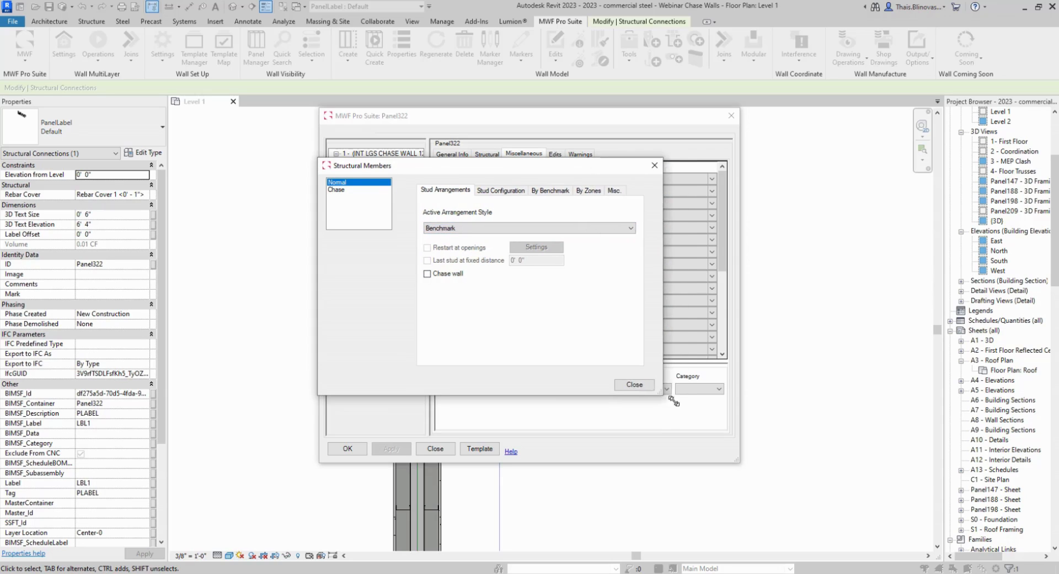
Assign the CHASE1 benchmark to Panel322's studs and apply the panel changes.
click(566, 193)
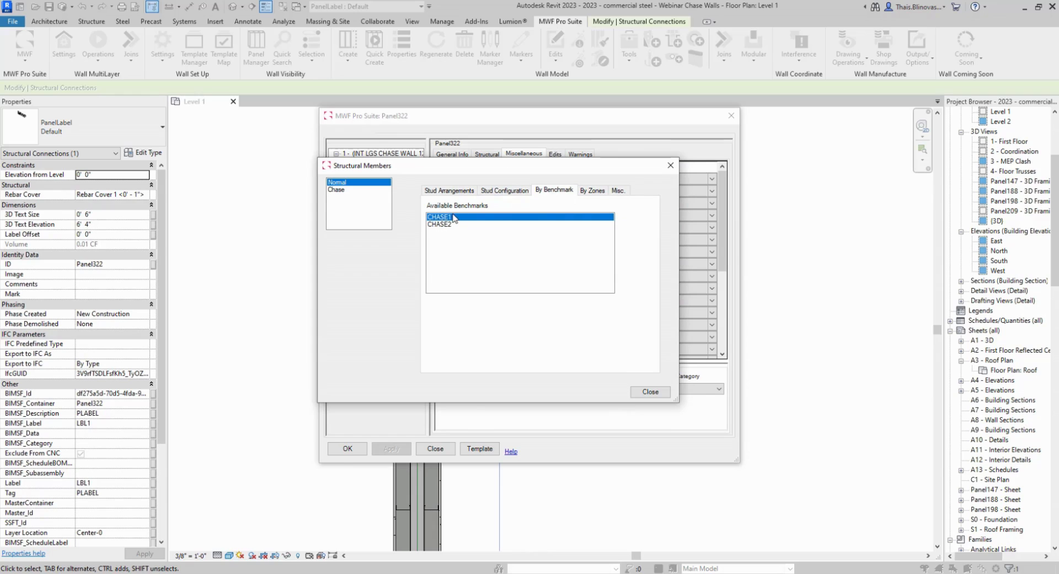
click(665, 394)
click(349, 450)
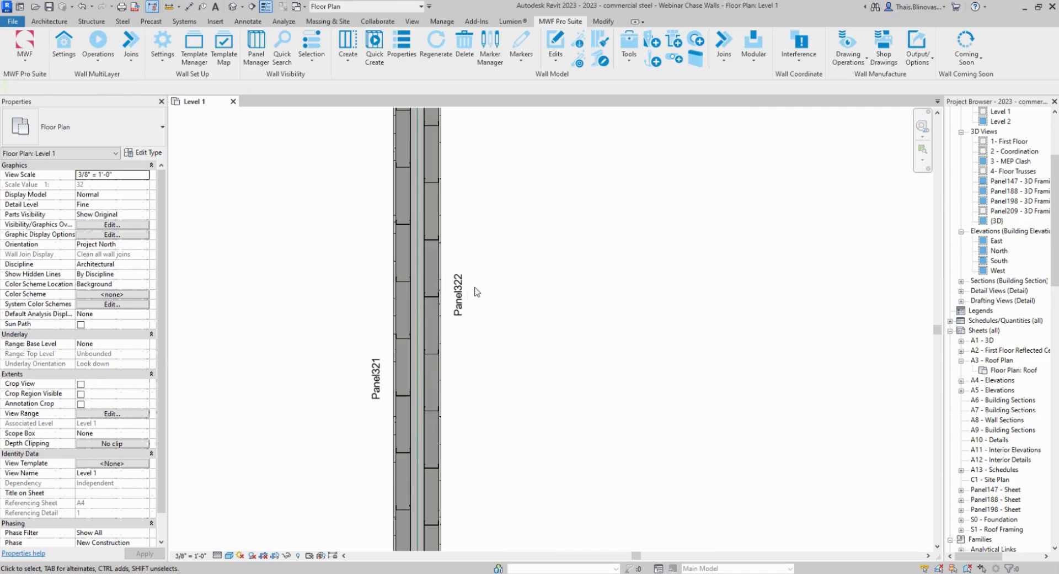
Review the general and miscellaneous panel properties of Panel322 from one of its studs, and close them without changes.
click(431, 296)
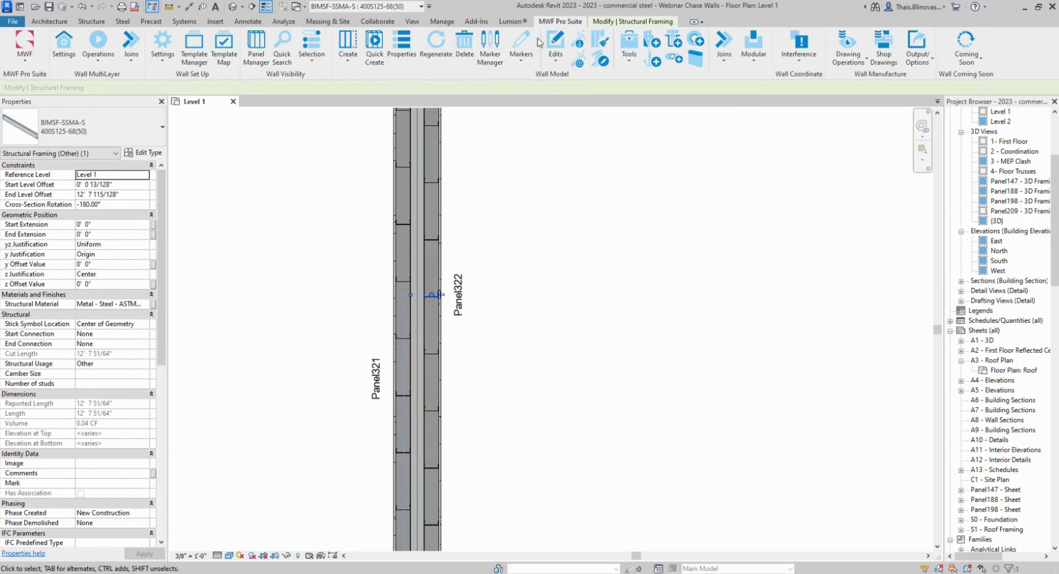
click(401, 47)
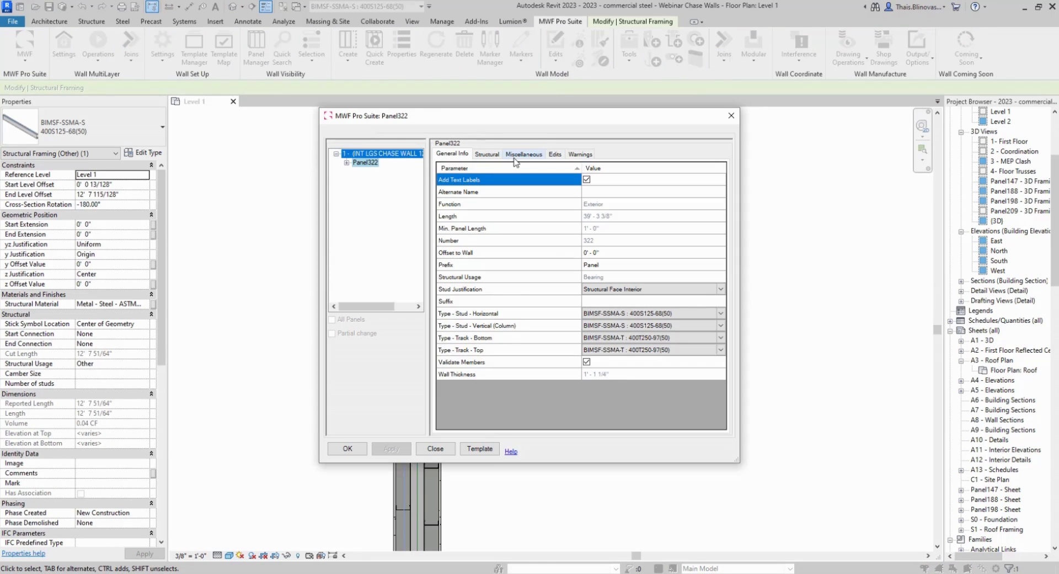
click(515, 160)
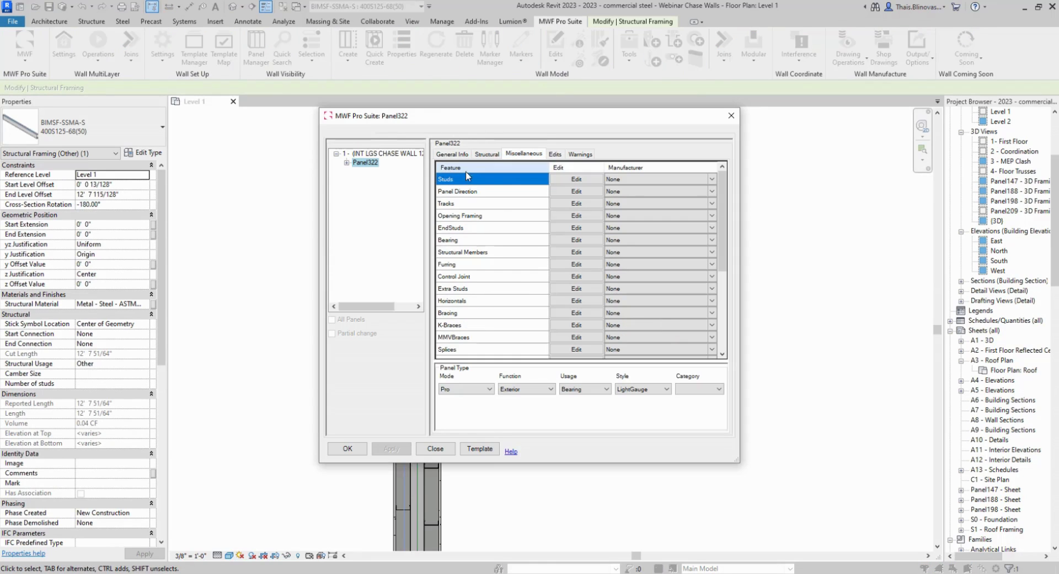
click(730, 116)
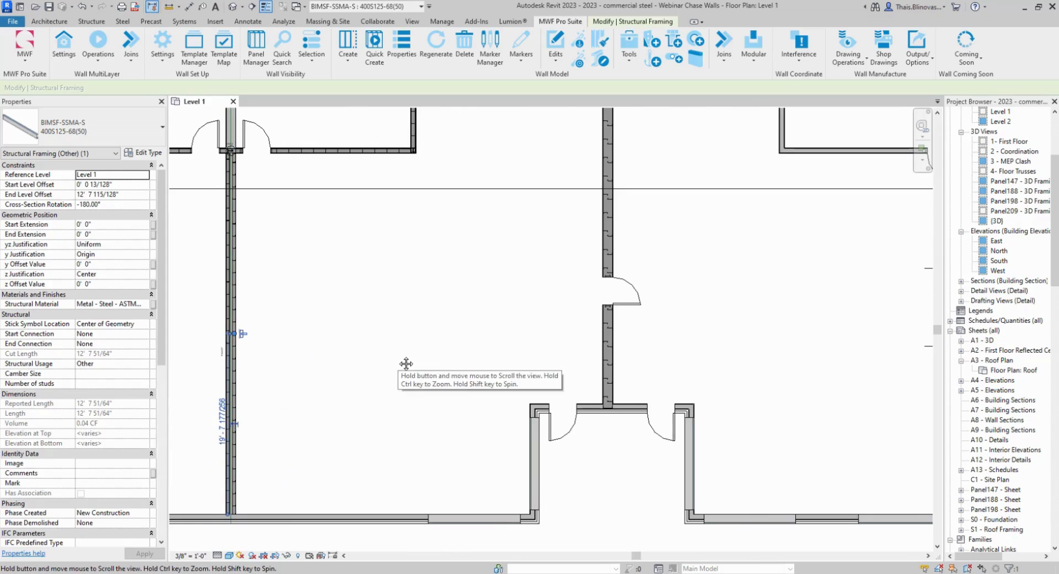
Set the active stud arrangement style of Panel321's structural members to Benchmark in its panel properties.
scroll(386, 314, up, 5)
scroll(441, 344, up, 2)
click(469, 352)
middle_drag(529, 355, 678, 359)
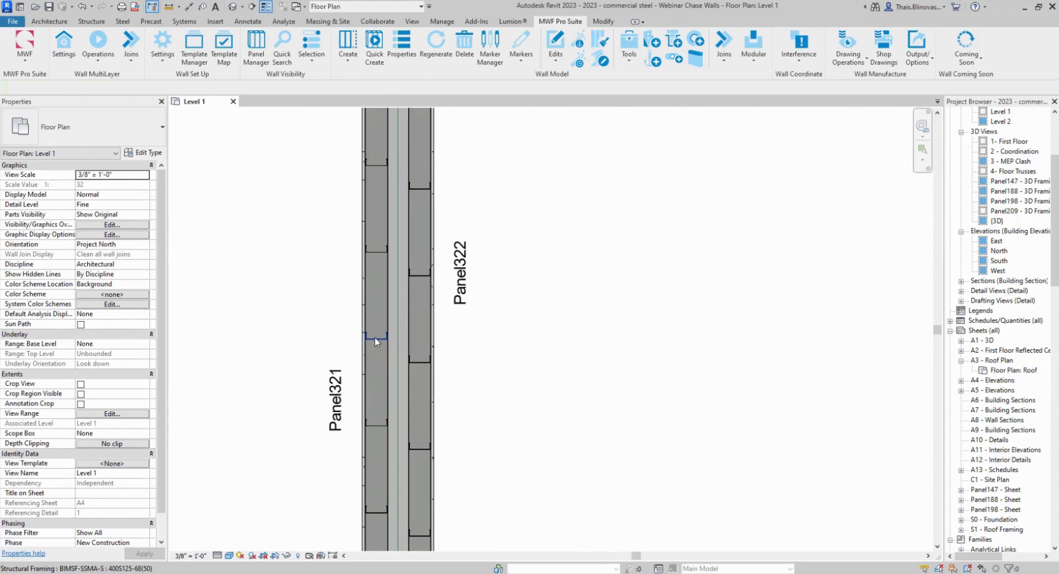
click(375, 336)
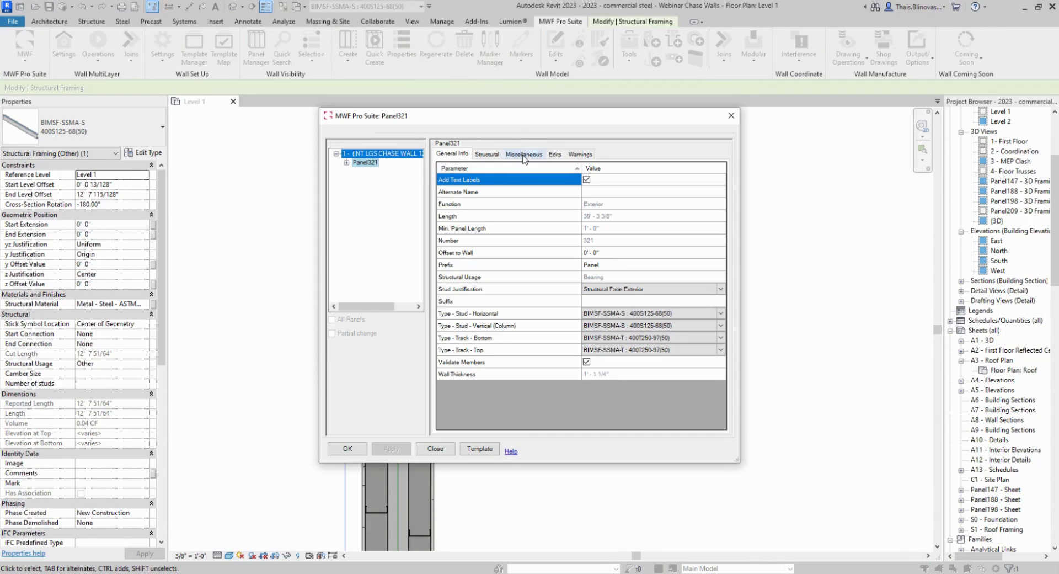
click(524, 155)
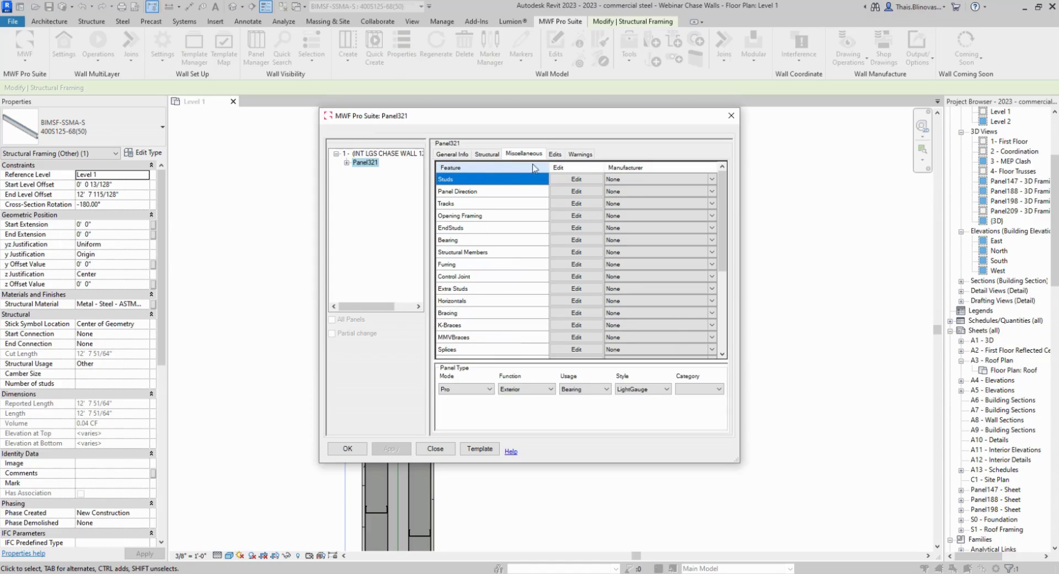
click(588, 255)
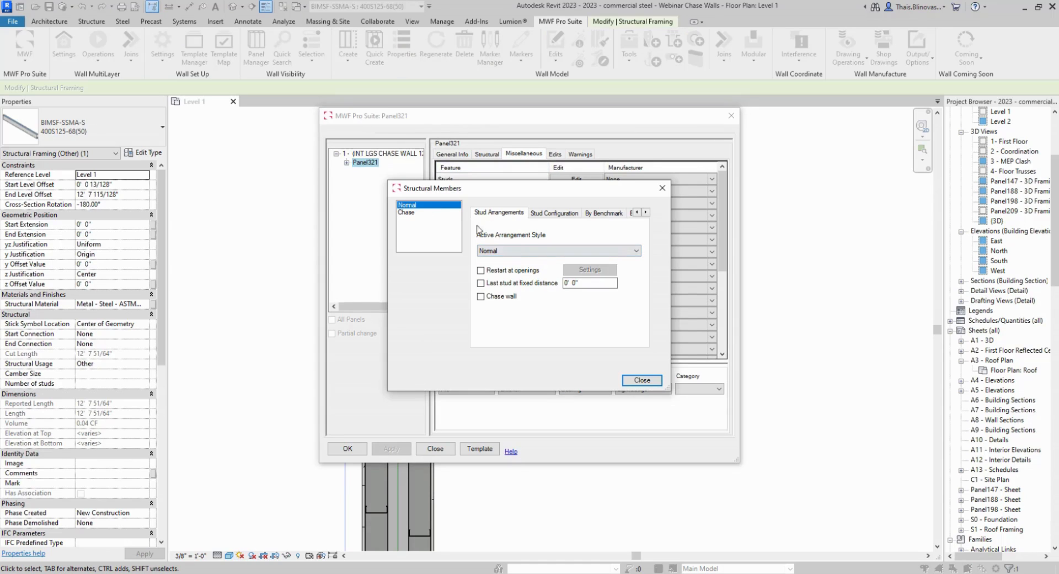
click(517, 252)
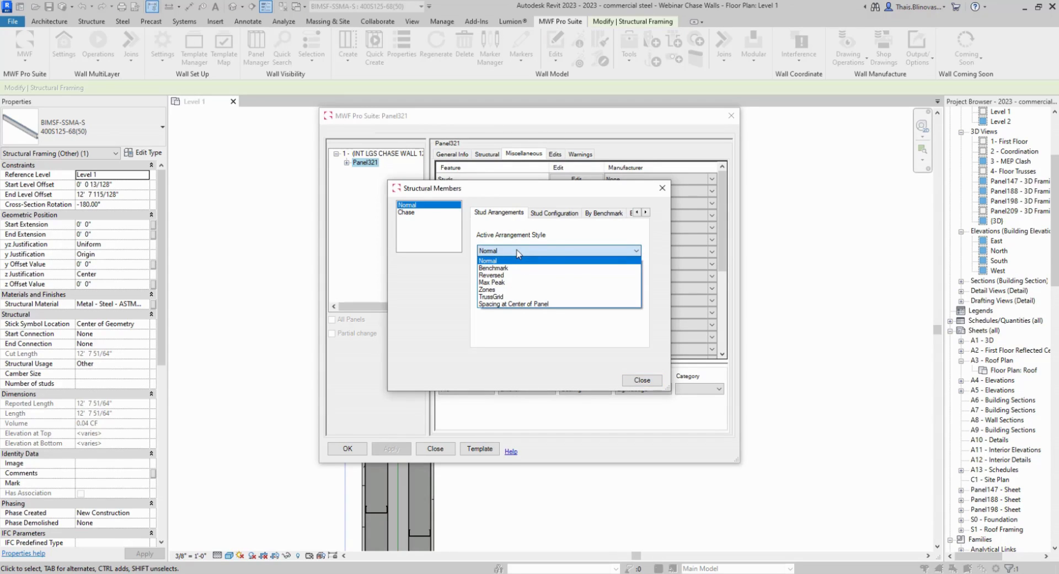
click(521, 268)
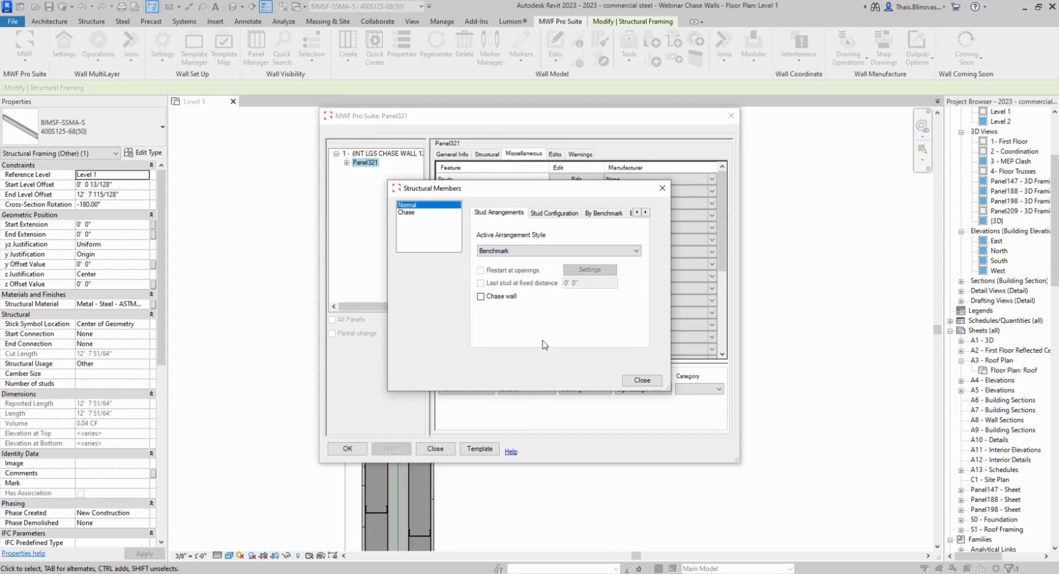
drag(674, 394, 712, 406)
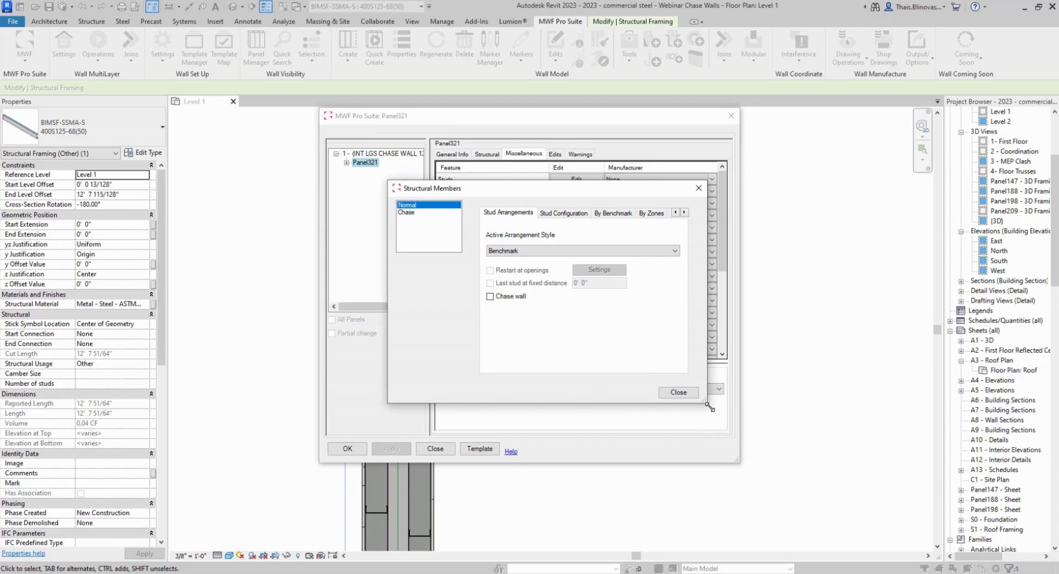
Assign the CHASE2 benchmark to Panel321's studs and apply the panel changes.
click(612, 215)
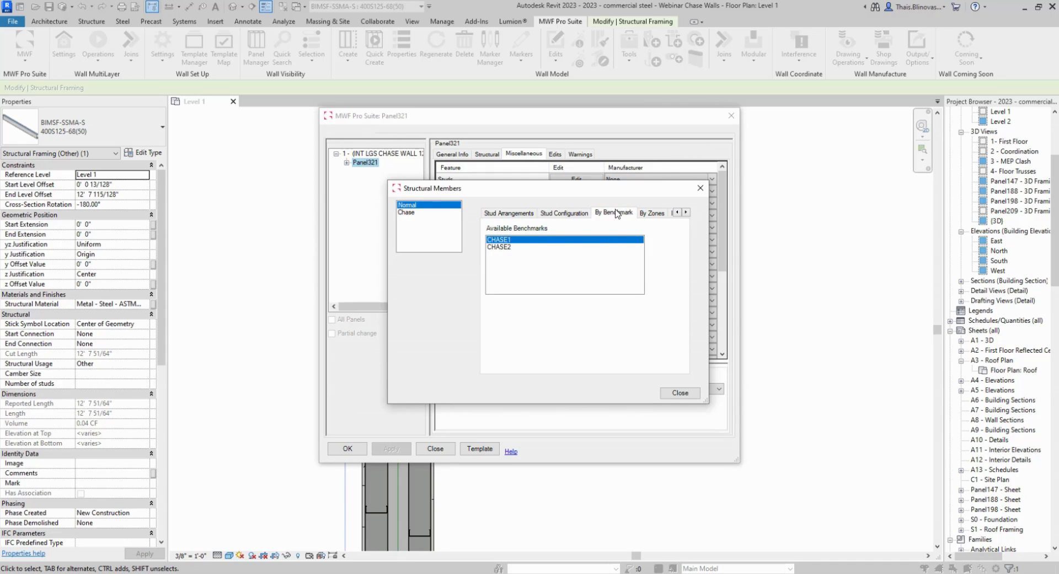
click(499, 247)
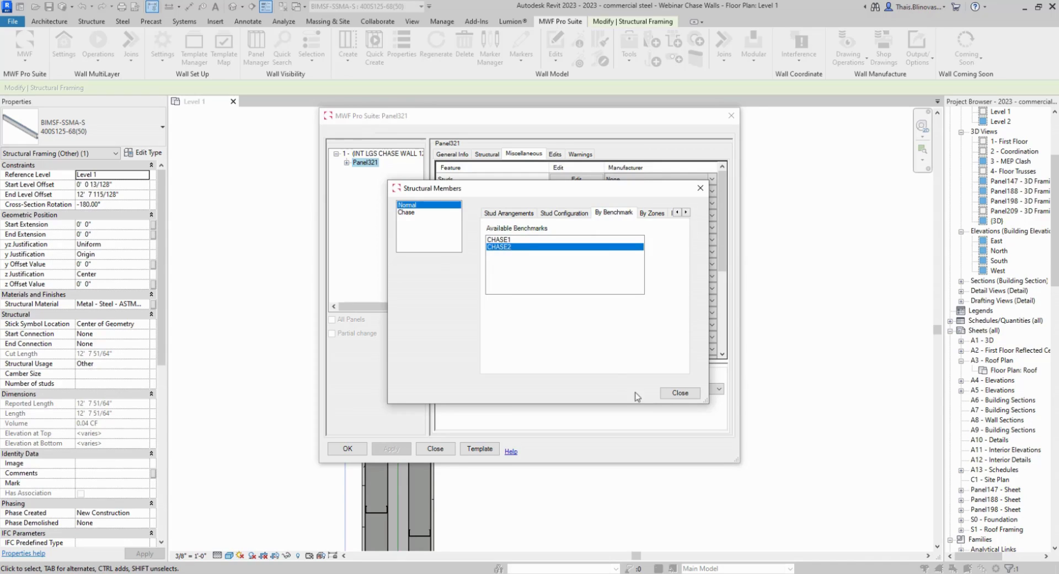
click(679, 393)
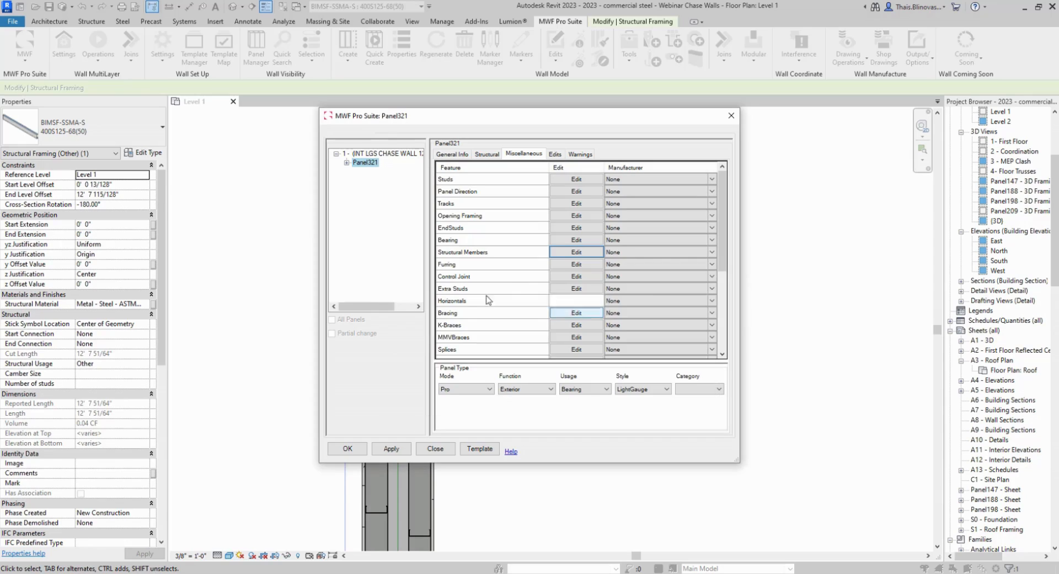
click(338, 449)
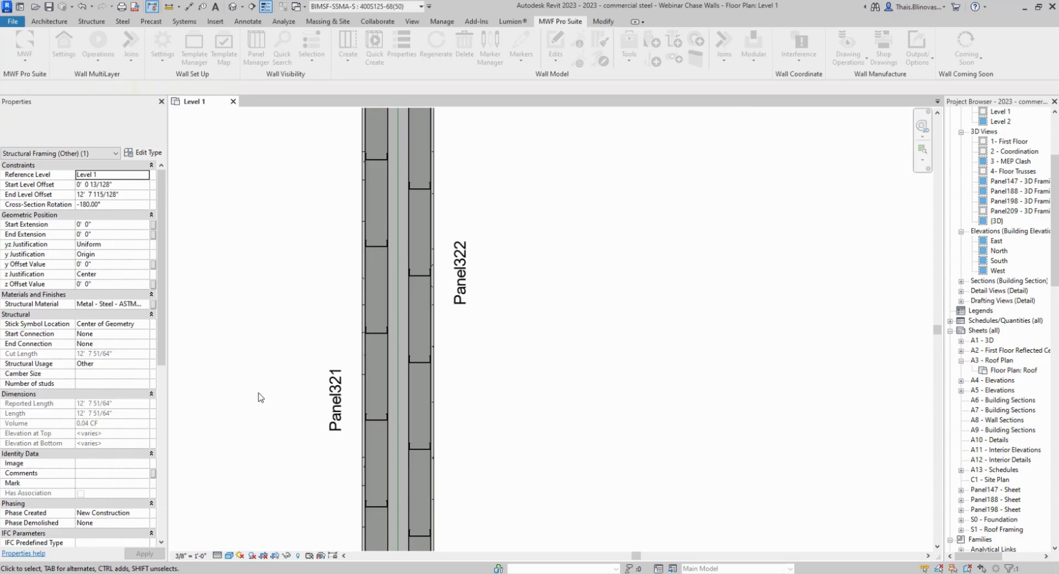
Examine how the studs of Panel321 and Panel322 line up along the full length of the chase wall.
scroll(429, 284, down, 3)
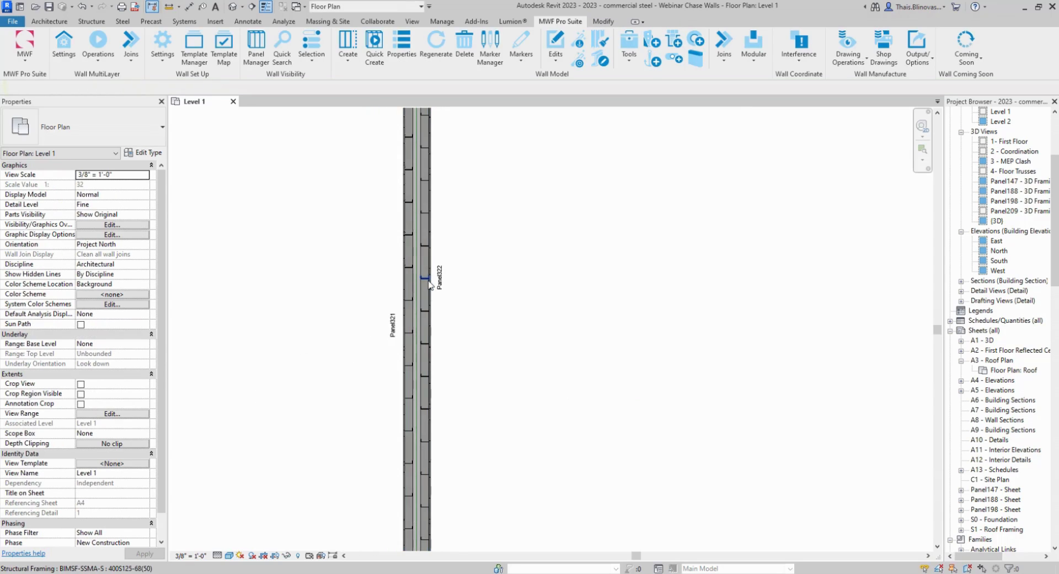
scroll(429, 285, up, 4)
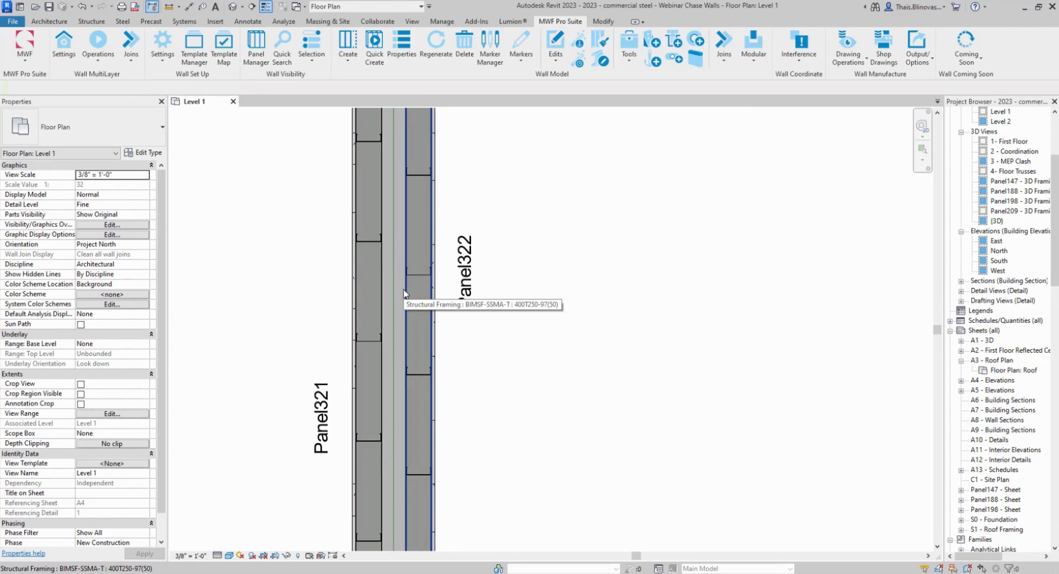
scroll(403, 290, down, 6)
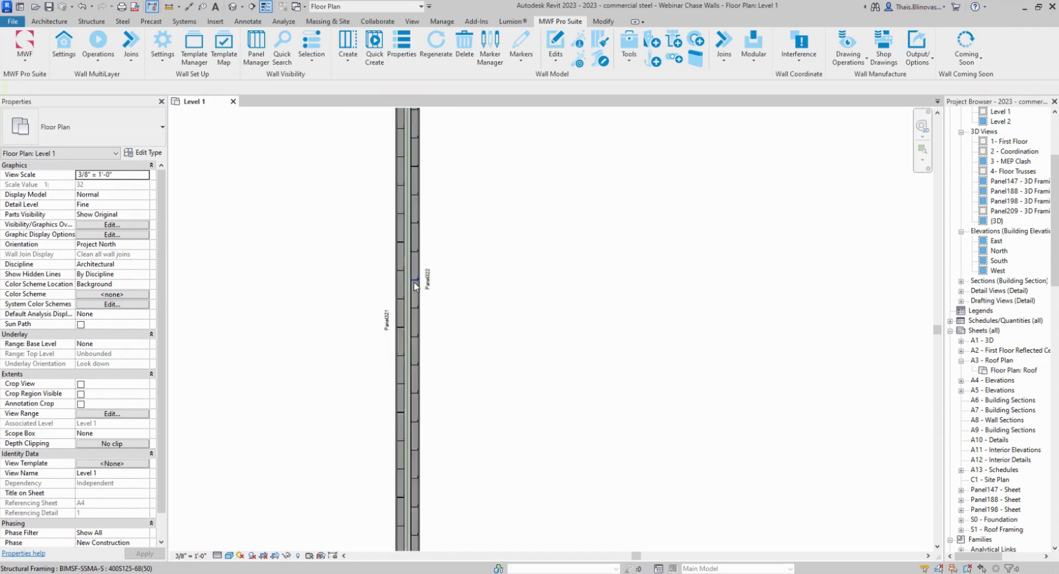
middle_drag(649, 331, 442, 361)
scroll(574, 361, down, 2)
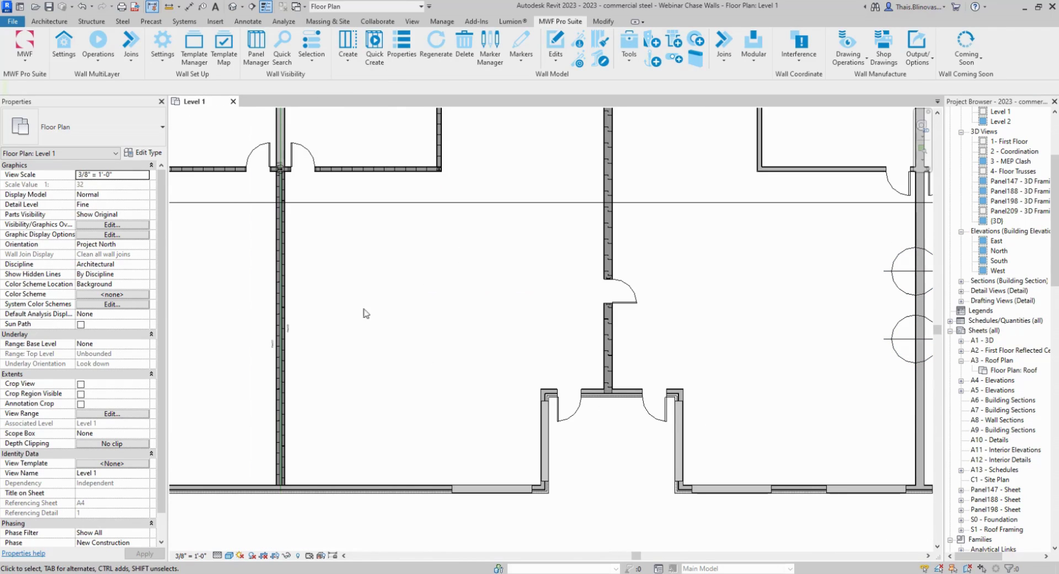
scroll(293, 472, up, 4)
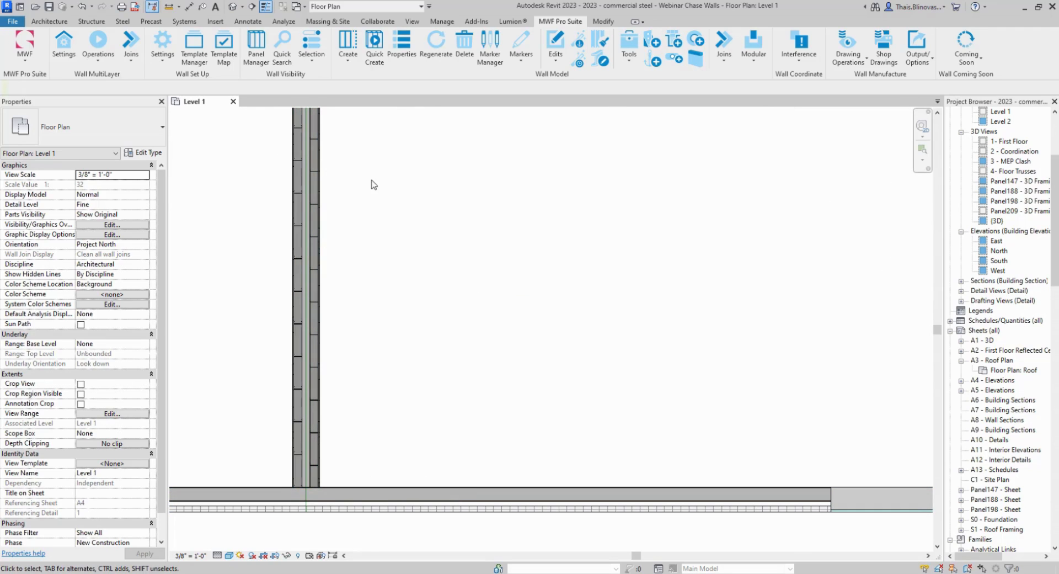
middle_drag(371, 184, 386, 444)
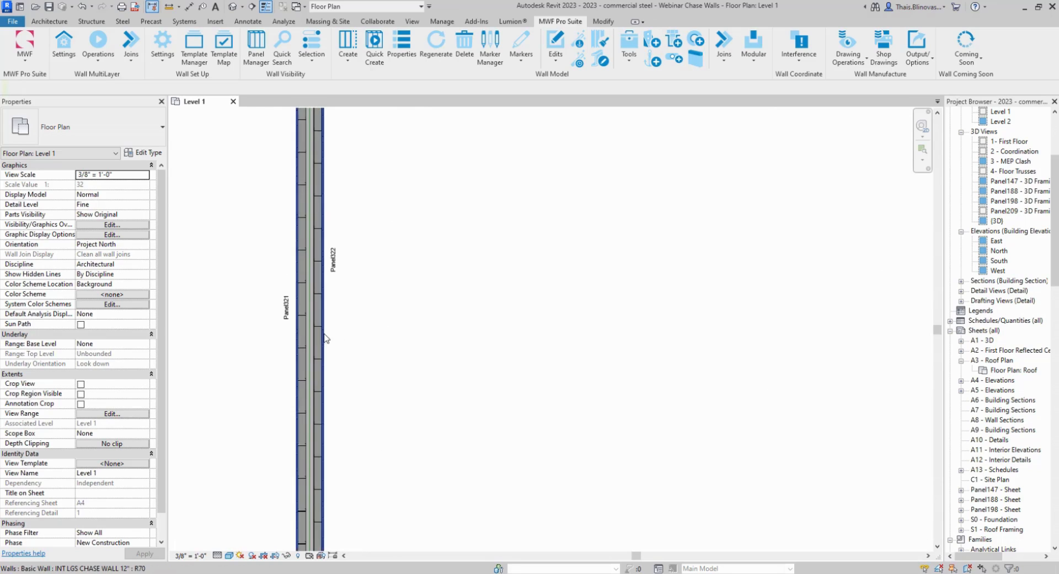
scroll(323, 334, up, 2)
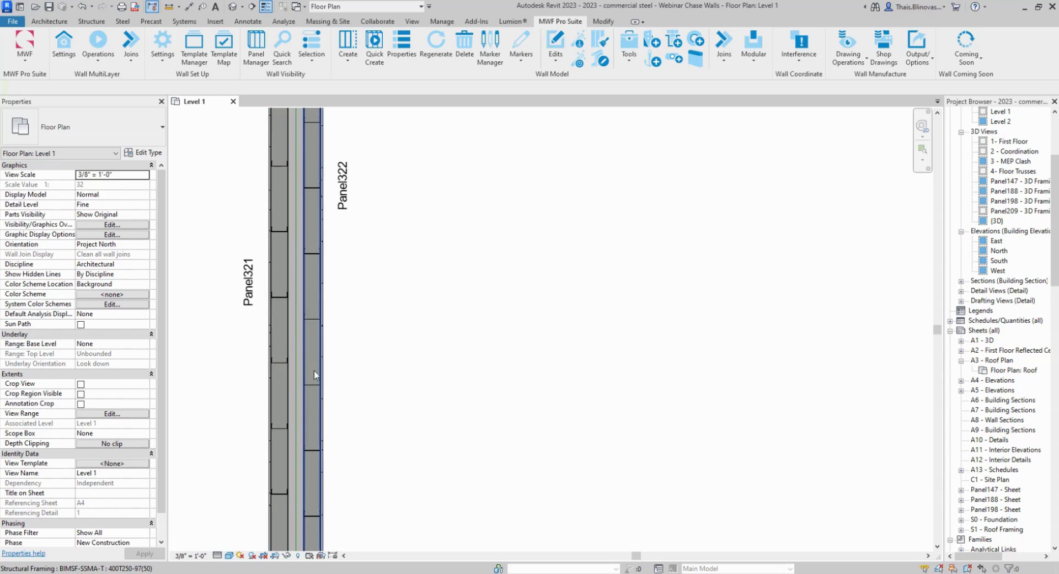
middle_drag(367, 311, 371, 355)
scroll(366, 353, down, 2)
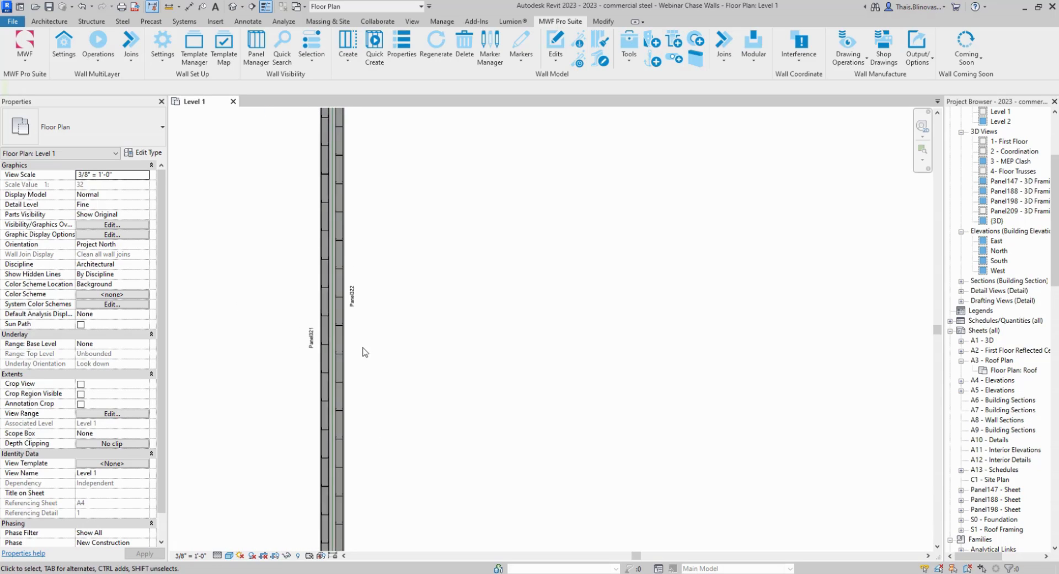
Overwrite the CHASE WALL EXT 12" template in the Default folder with the current properties of Panel321, opened from one of its studs.
scroll(362, 351, up, 2)
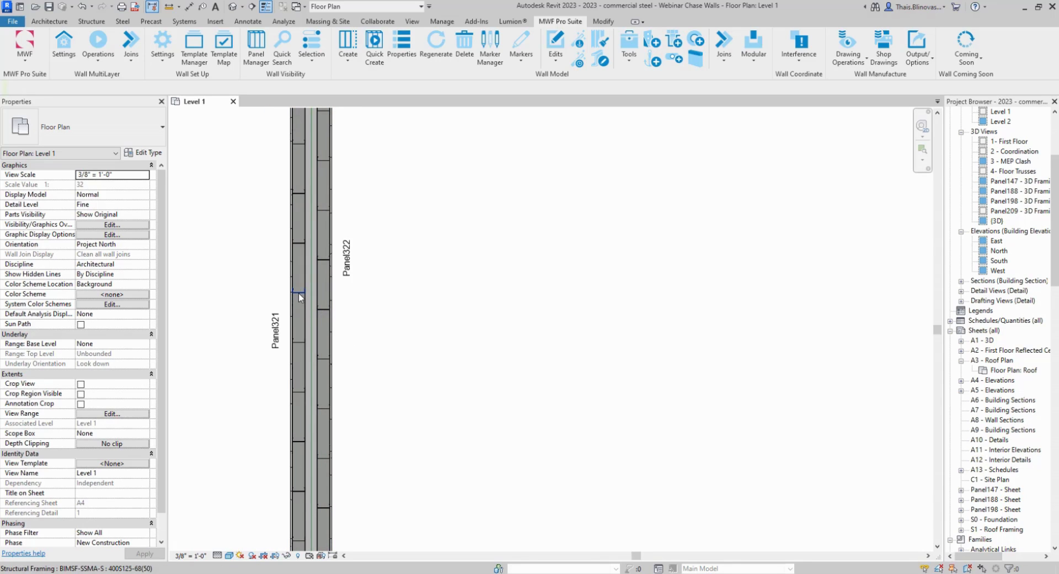
click(300, 293)
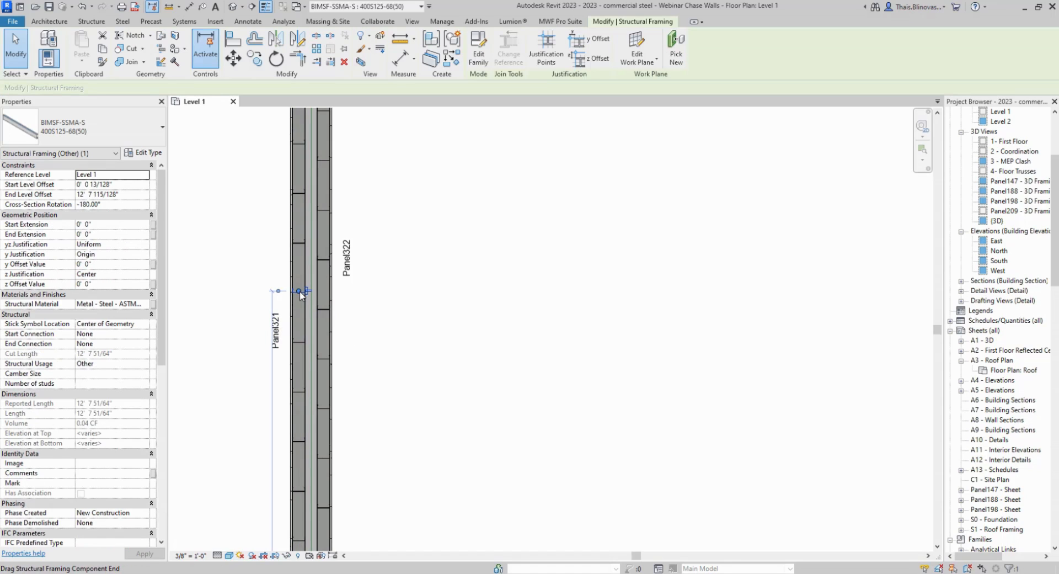
click(560, 22)
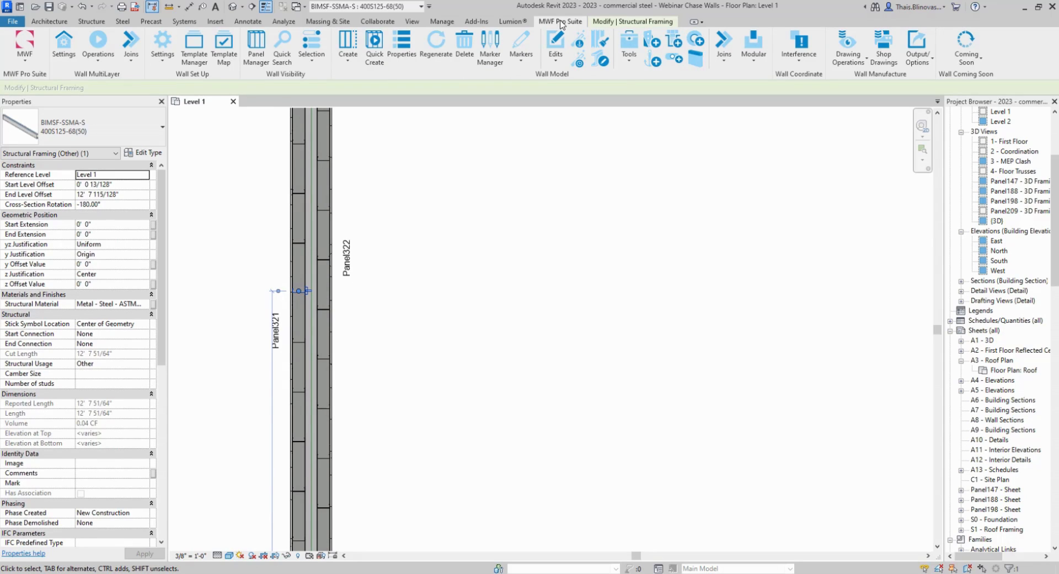
click(402, 44)
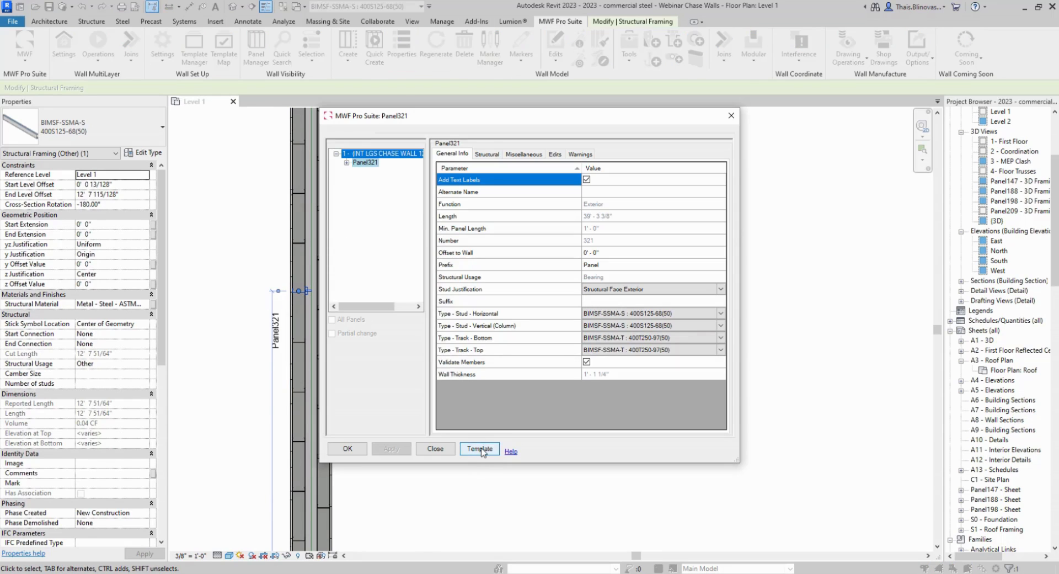
click(480, 449)
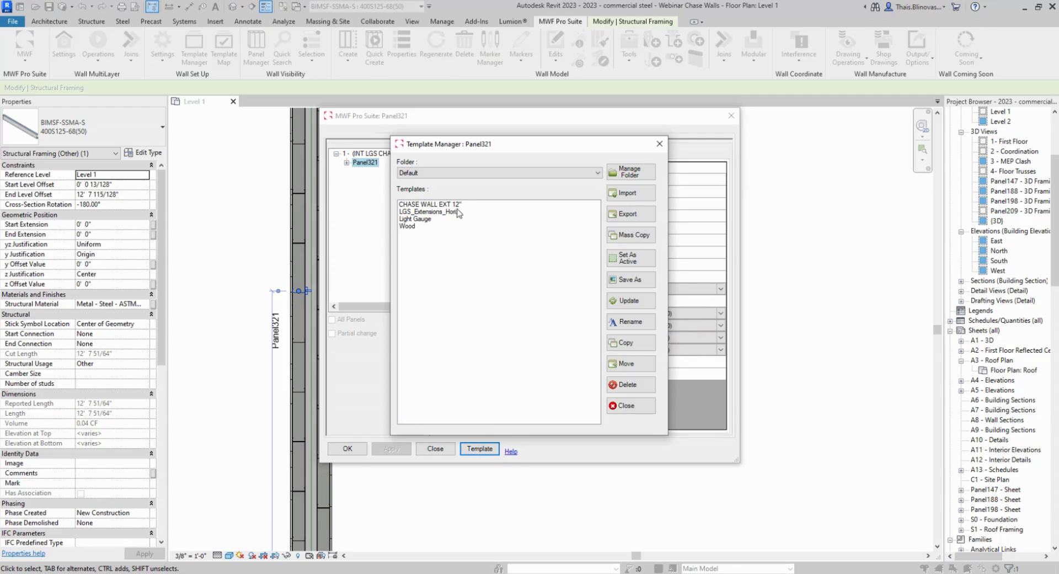
click(431, 204)
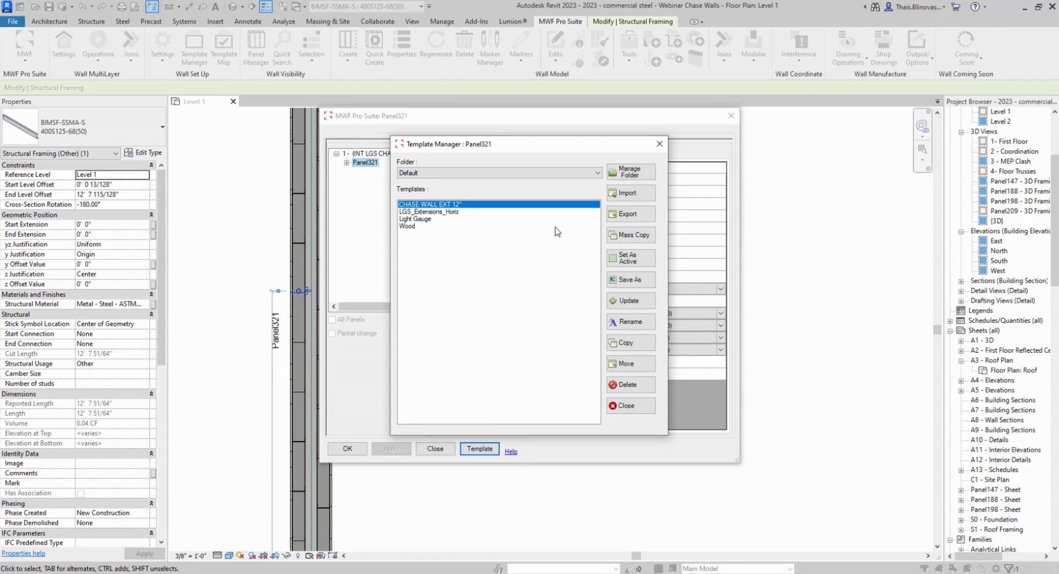
click(624, 302)
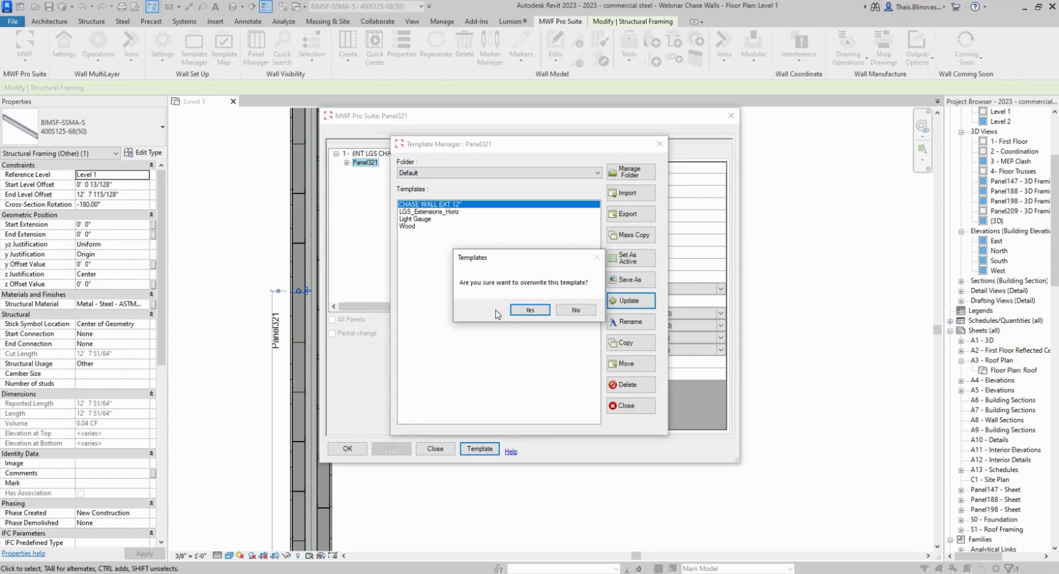
click(530, 312)
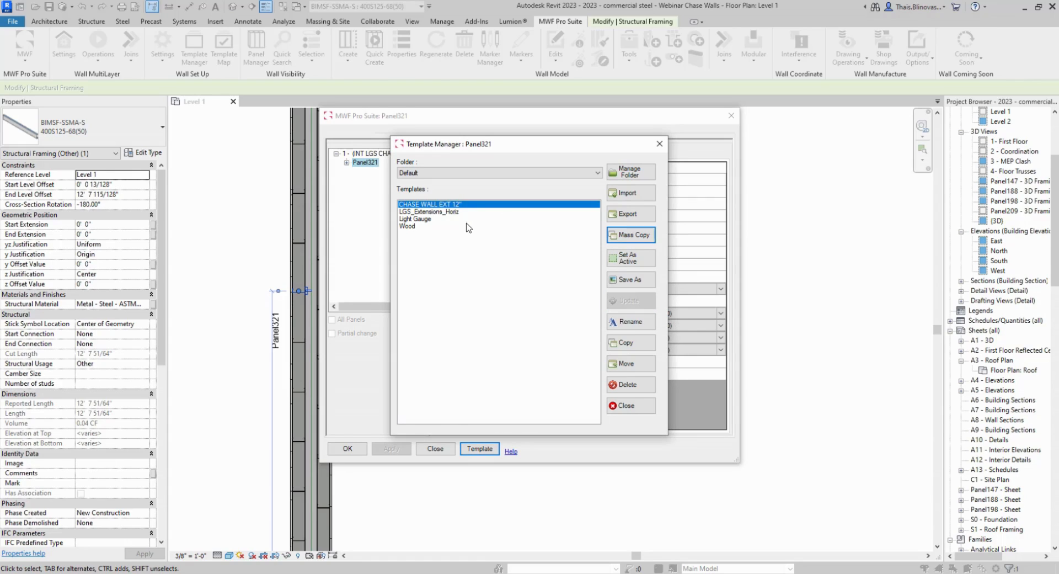
Make CHASE WALL EXT 12" the active template for Panel321 and accept the panel properties.
click(626, 258)
click(628, 407)
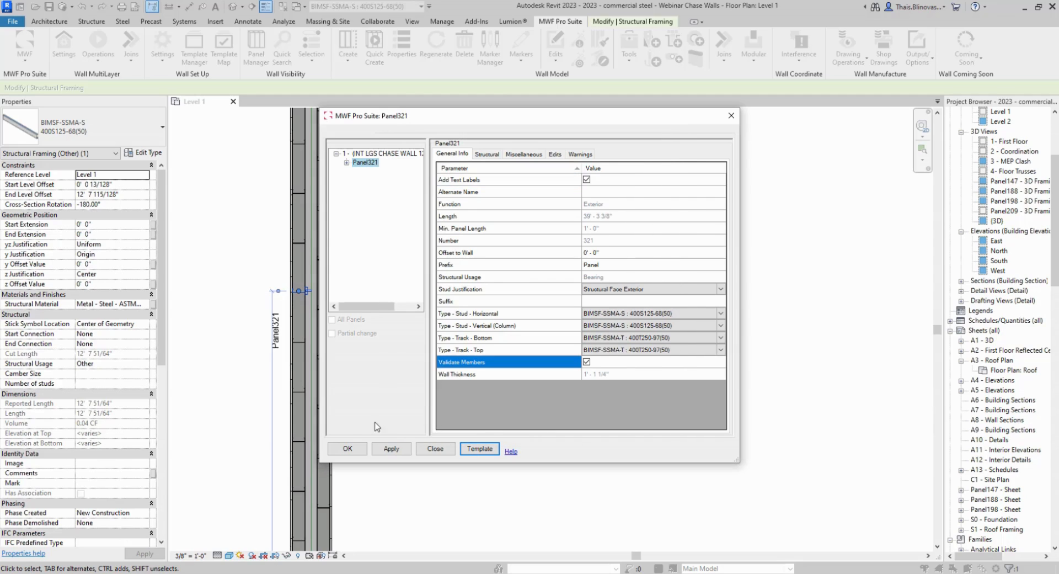
click(366, 447)
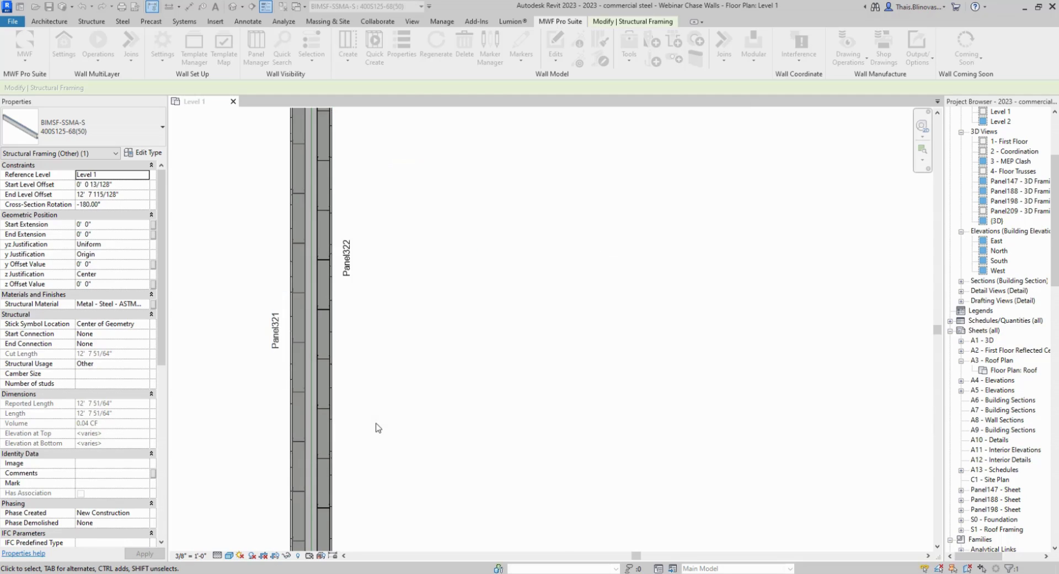
Check the stud arrangement style and assigned benchmark in the structural members settings of Panel322.
click(326, 312)
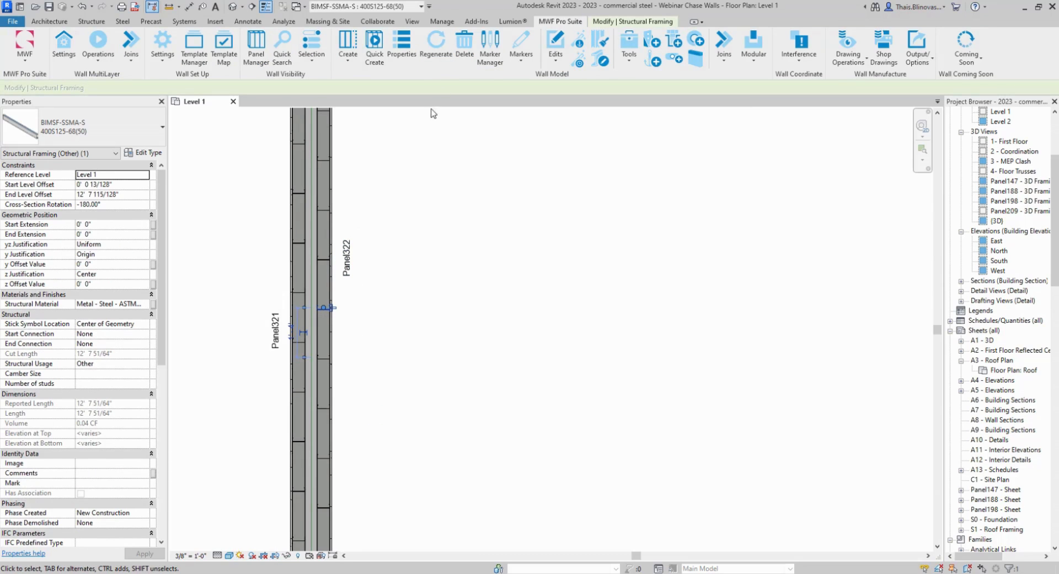
click(401, 49)
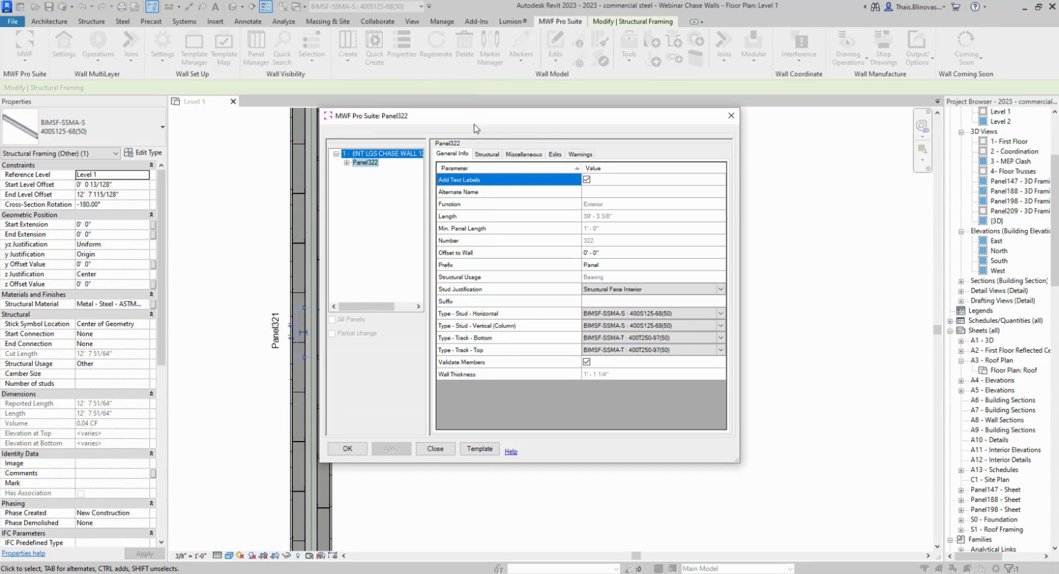
drag(476, 129, 567, 127)
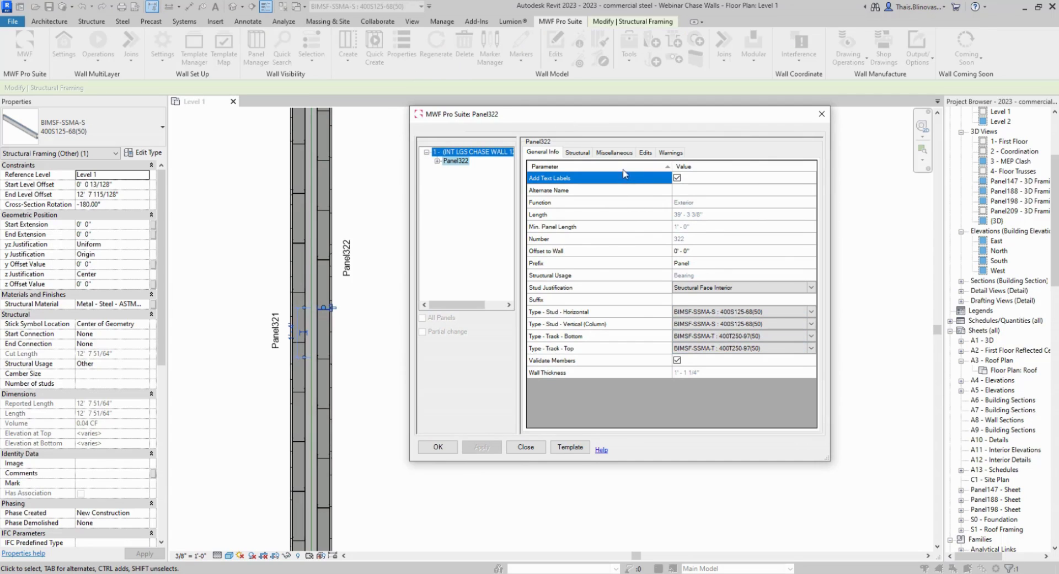
click(613, 153)
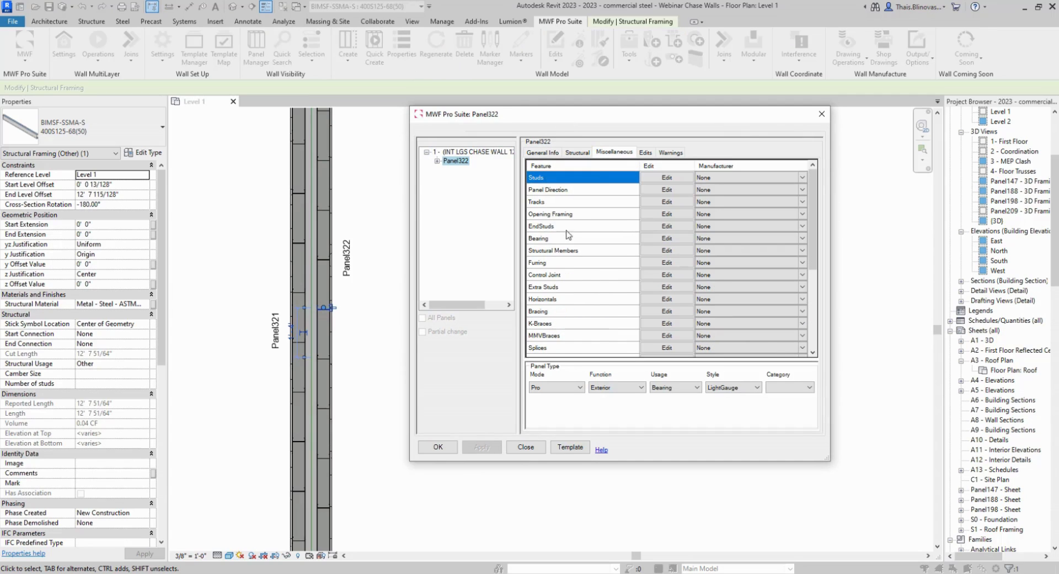
click(658, 251)
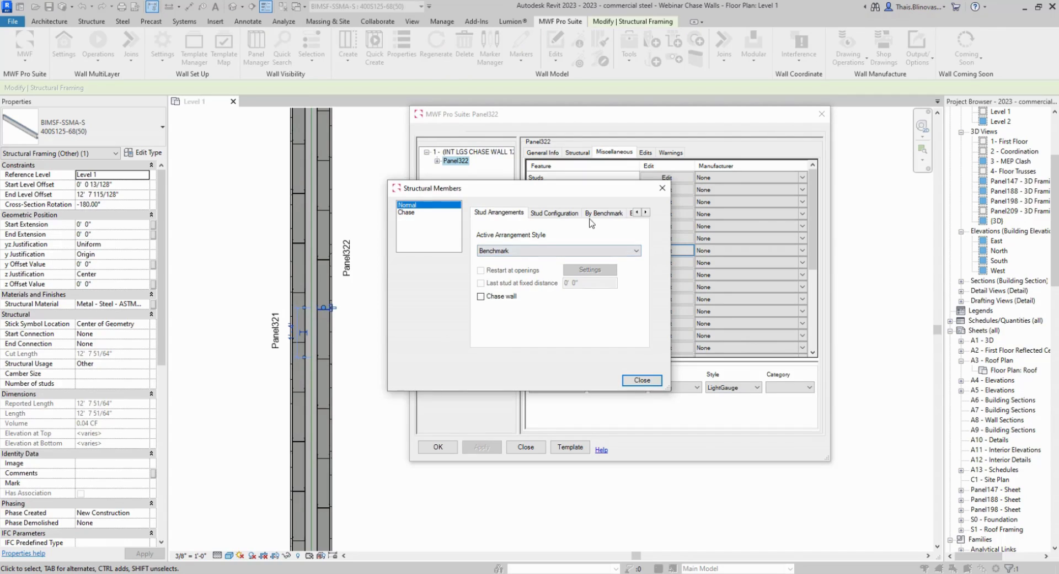
click(603, 214)
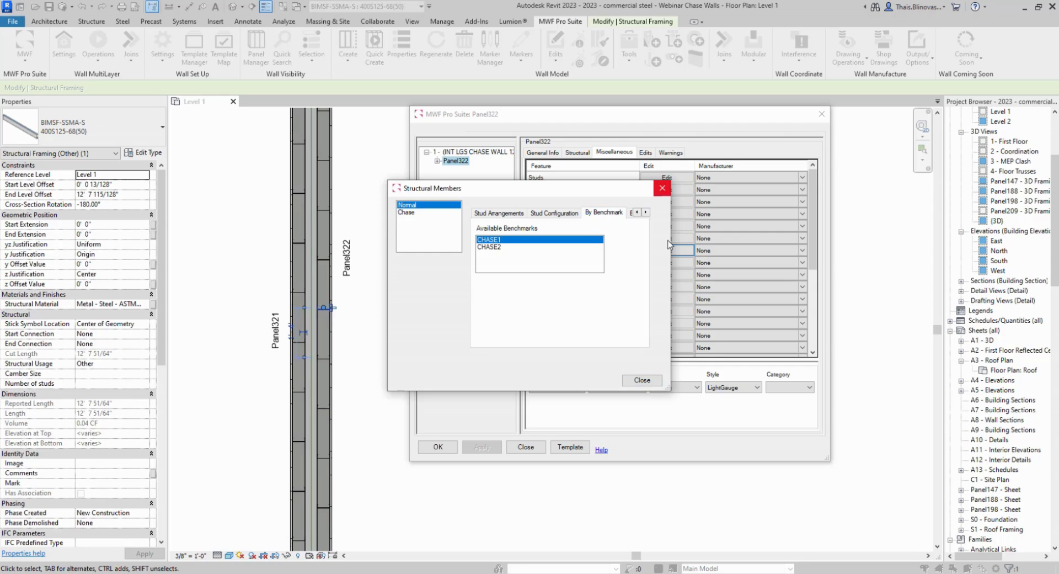
click(642, 379)
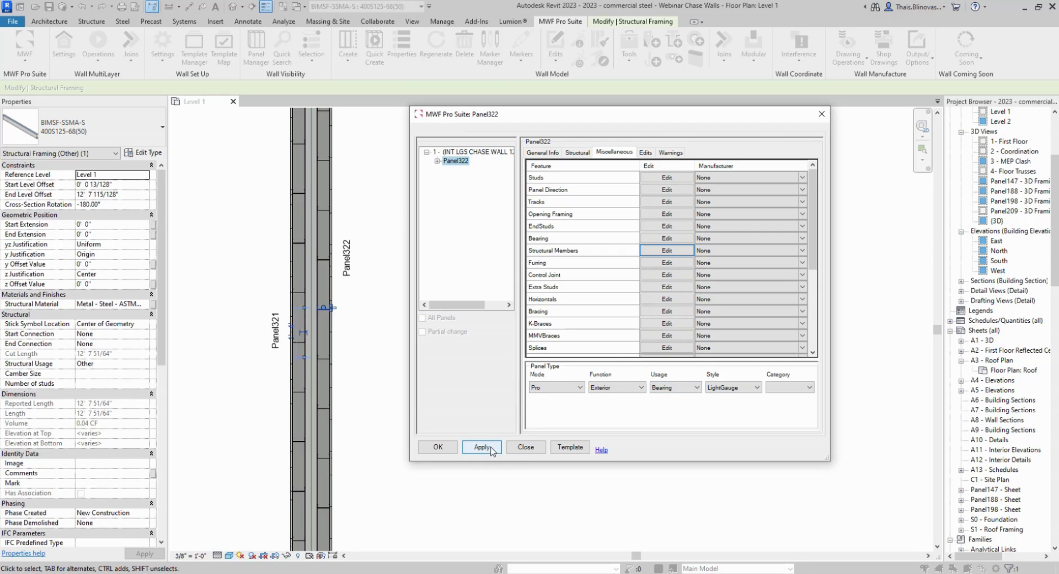
Save Panel322's properties as a new template named CHASE WALL INT 12" in the Default folder.
click(570, 448)
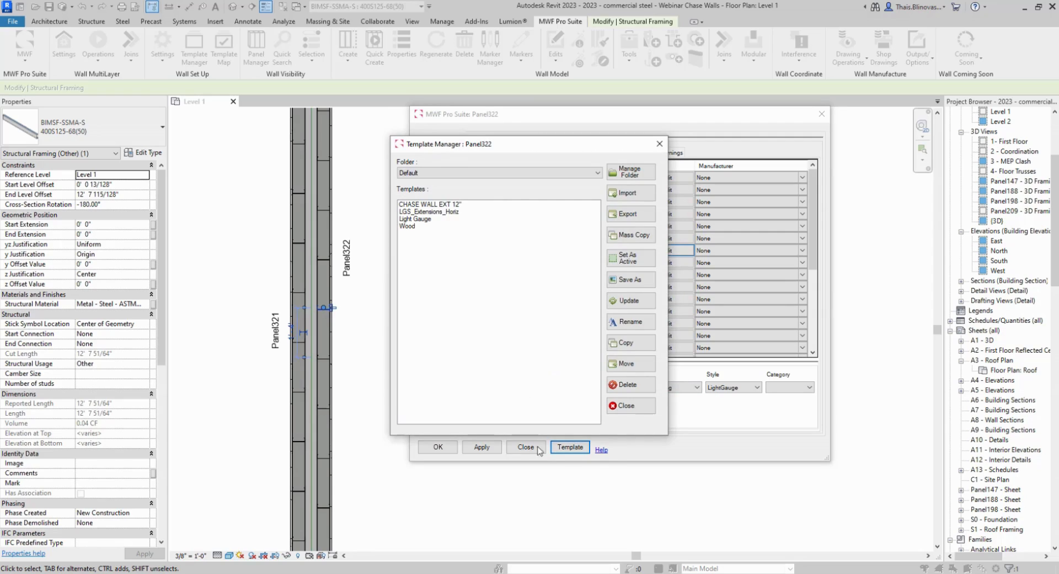
click(620, 280)
click(526, 291)
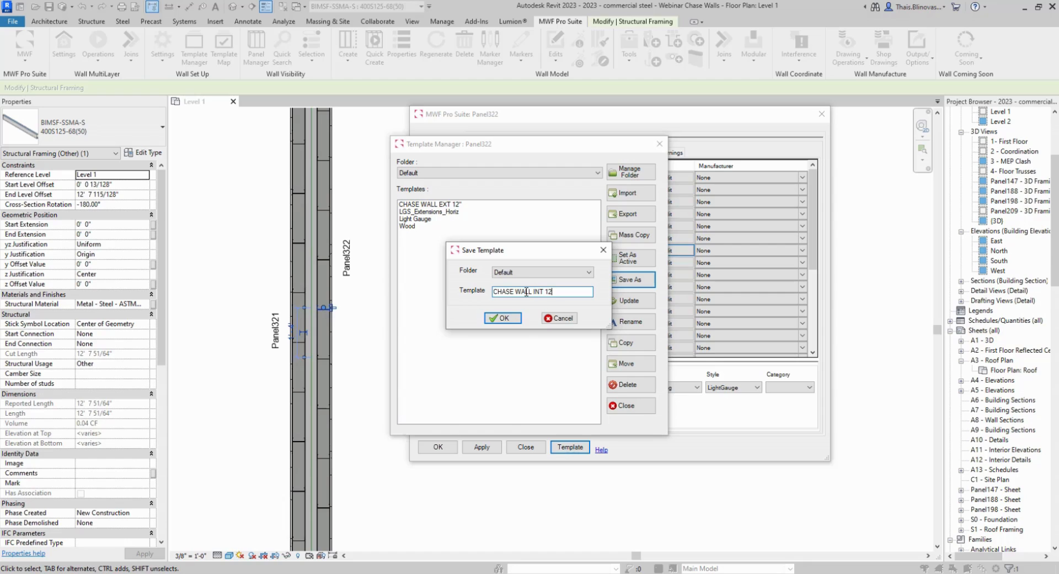
click(502, 318)
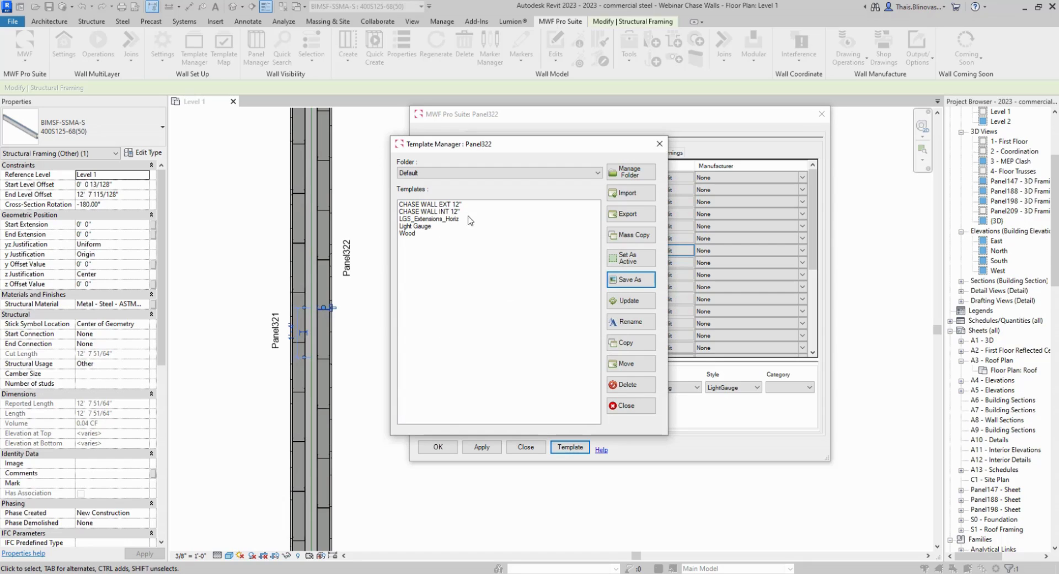
Make CHASE WALL INT 12" the active template for Panel322 and accept the panel properties.
click(454, 212)
click(634, 260)
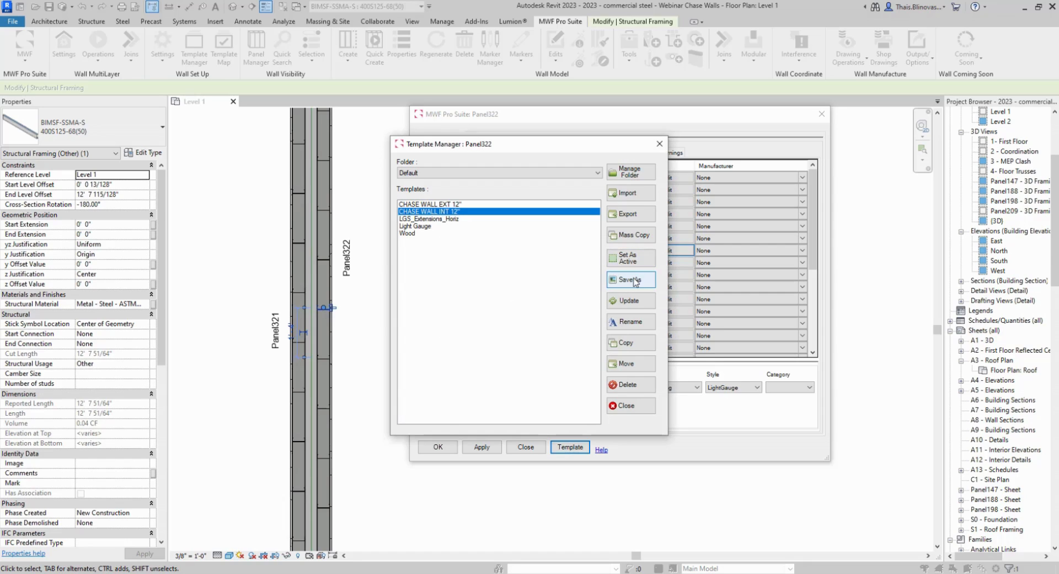
click(625, 413)
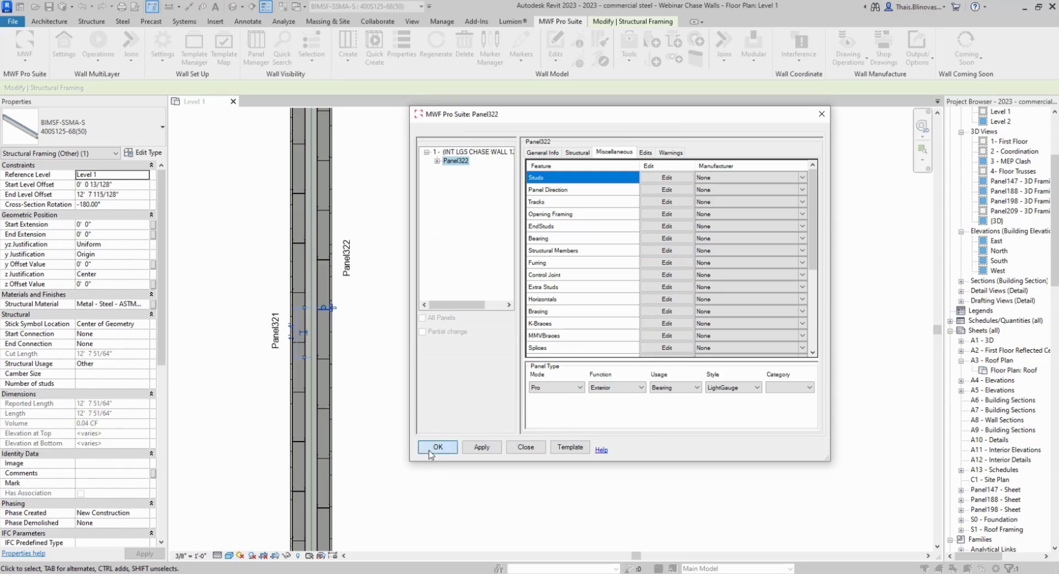
click(441, 450)
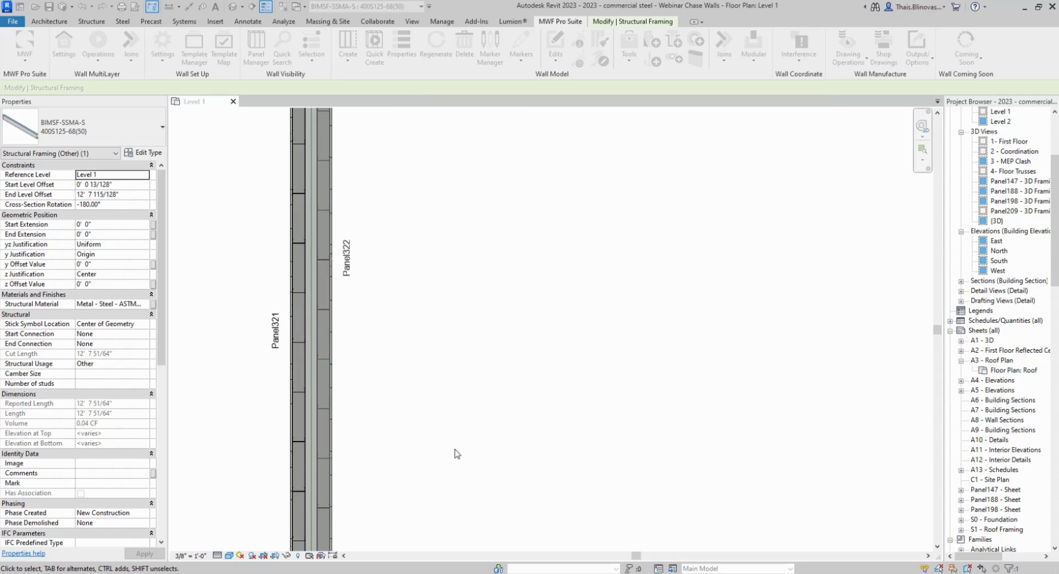
Place a door in the chase wall just above the Panel321 and Panel322 labels, swinging toward the Panel322 side.
scroll(319, 356, down, 1)
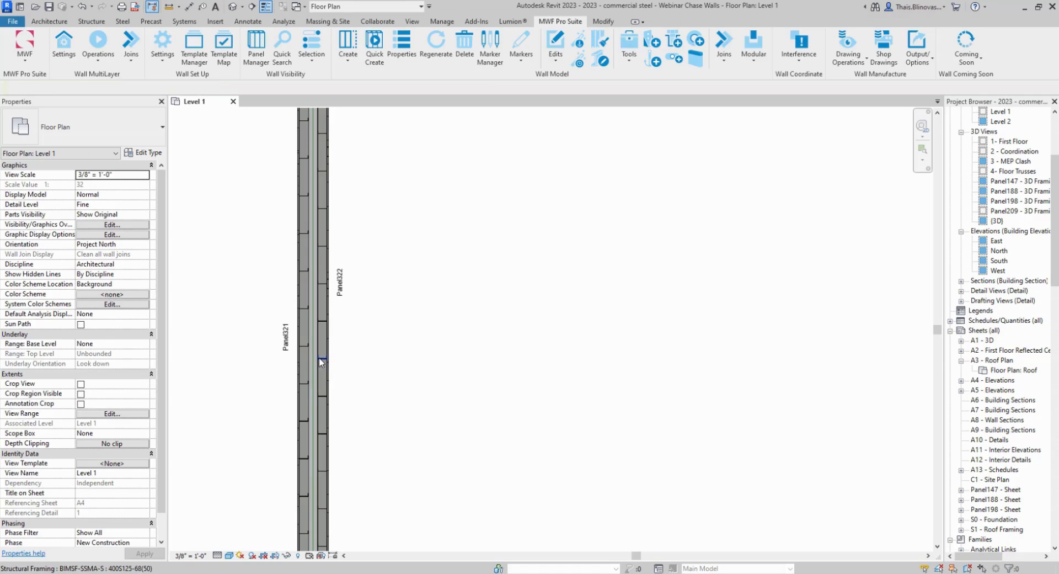
click(320, 361)
scroll(301, 359, down, 2)
click(440, 364)
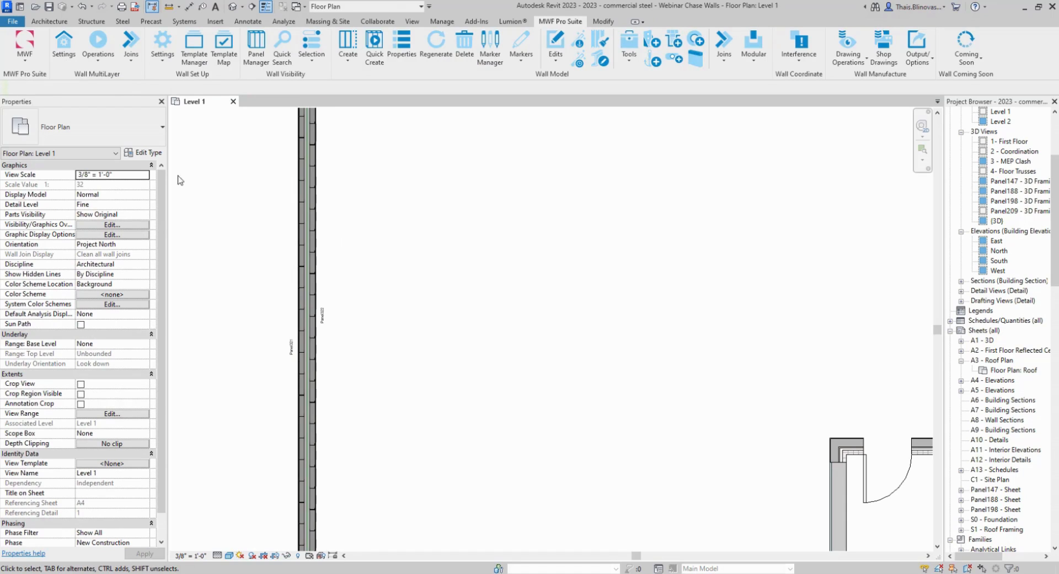
click(49, 21)
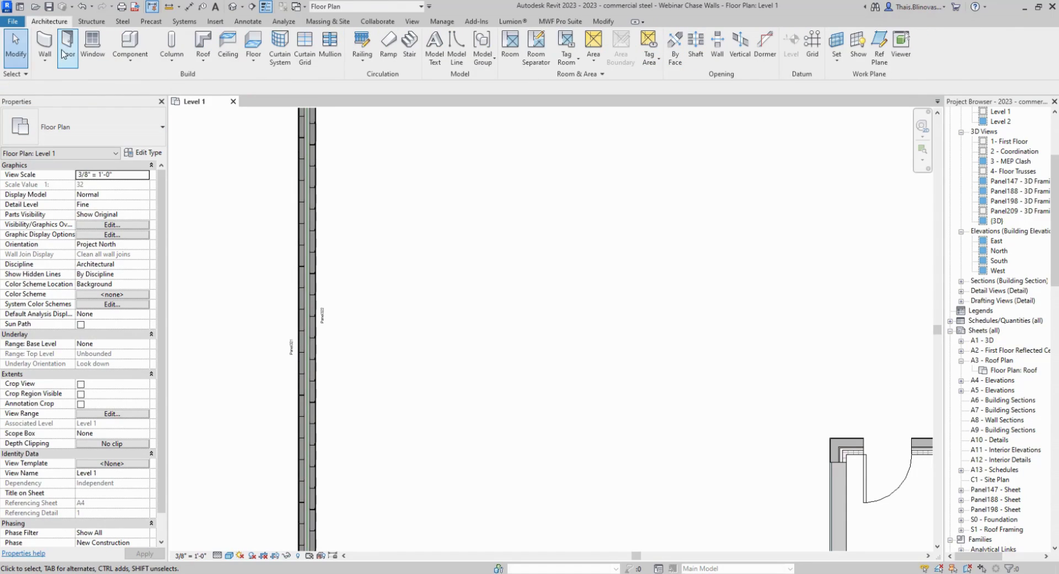
click(68, 44)
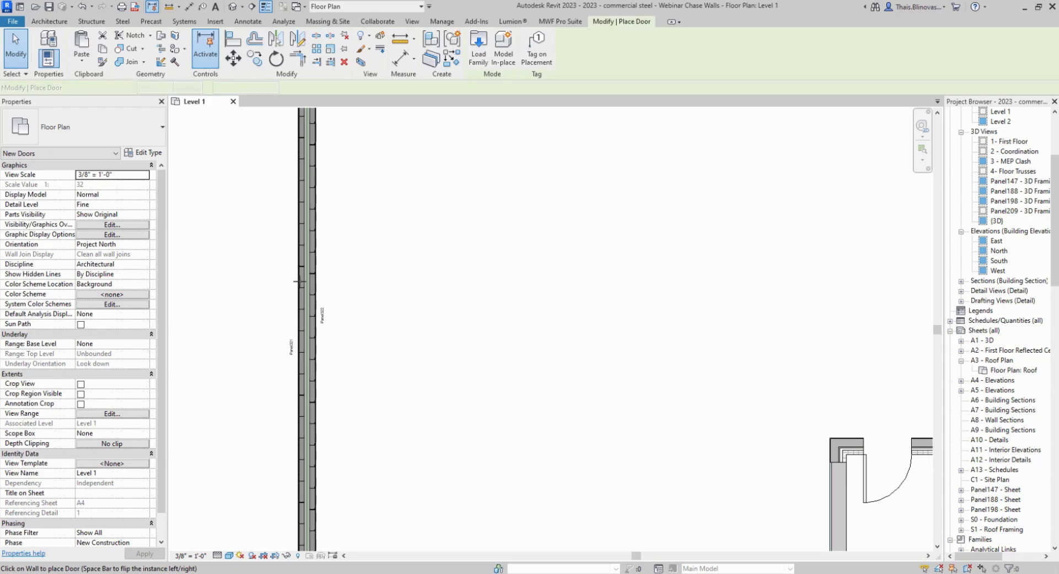
click(348, 309)
key(Escape)
key(Escape)
Regenerate the framing of both chase wall panels around the new door opening.
drag(349, 227, 230, 185)
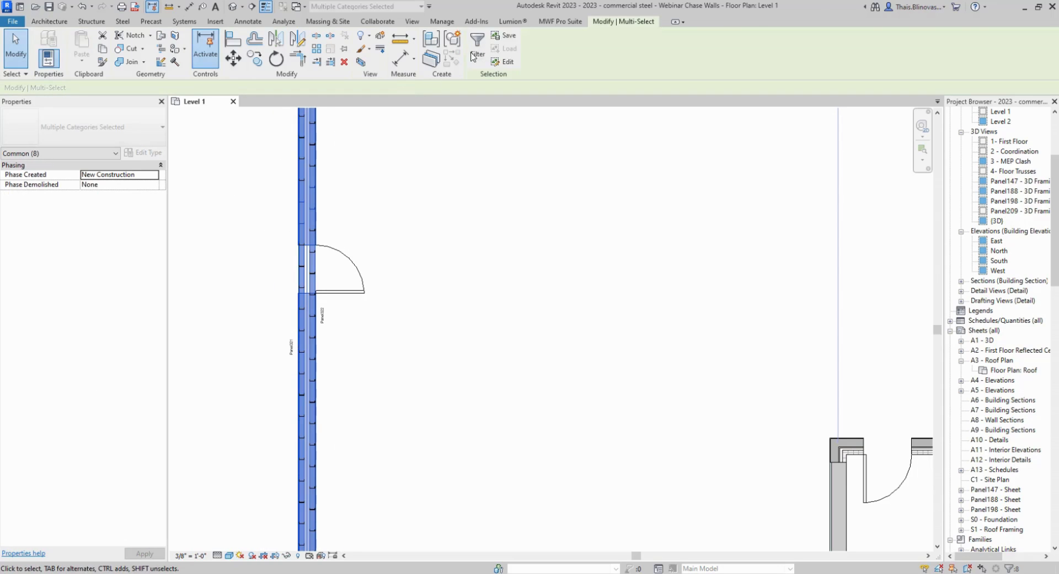
click(552, 22)
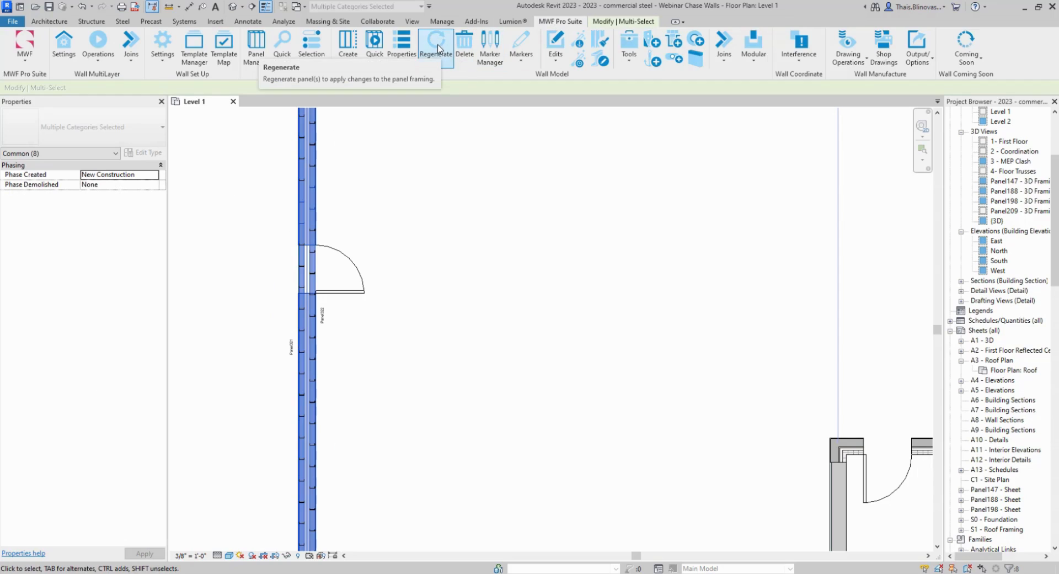
click(439, 50)
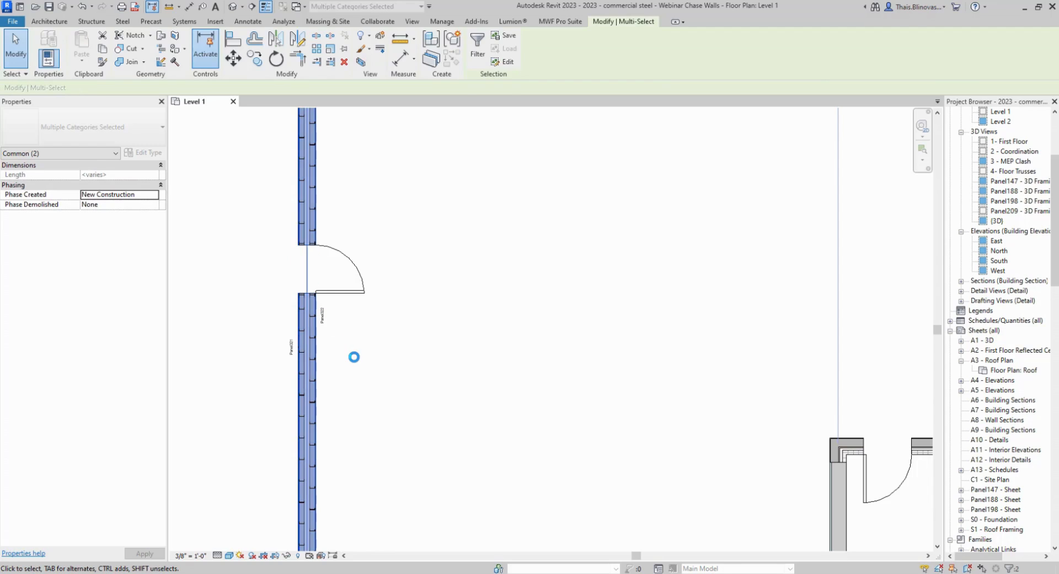
Examine the studs at the door opening in both panels of the chase wall.
scroll(318, 291, up, 6)
click(430, 386)
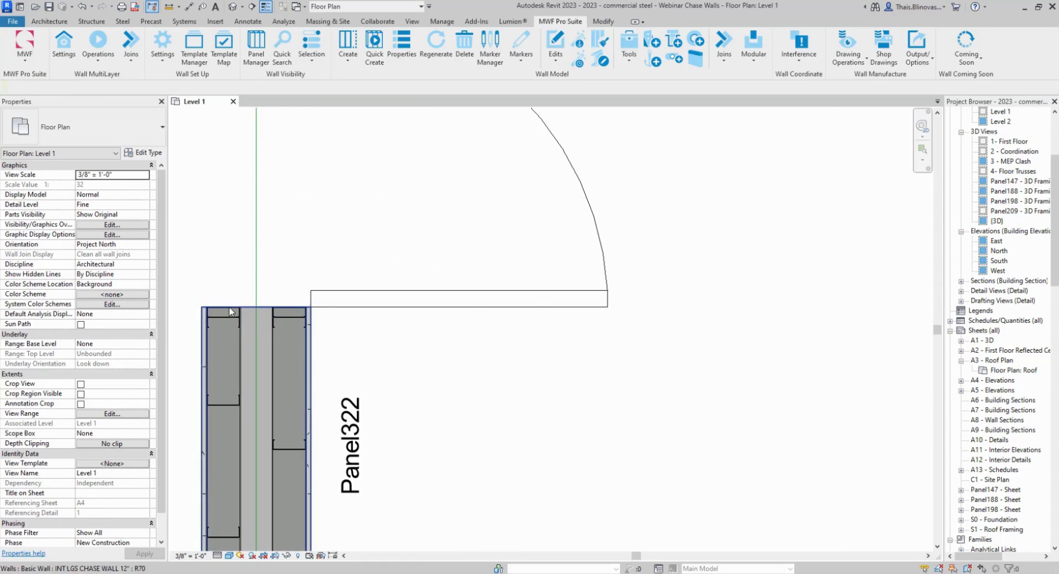
middle_drag(341, 334, 448, 356)
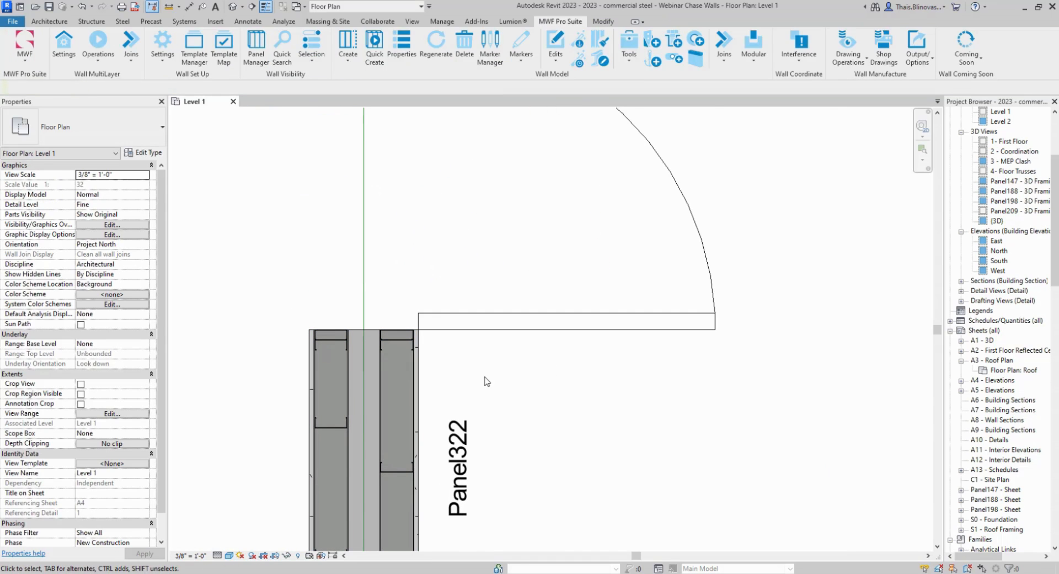
scroll(483, 381, down, 5)
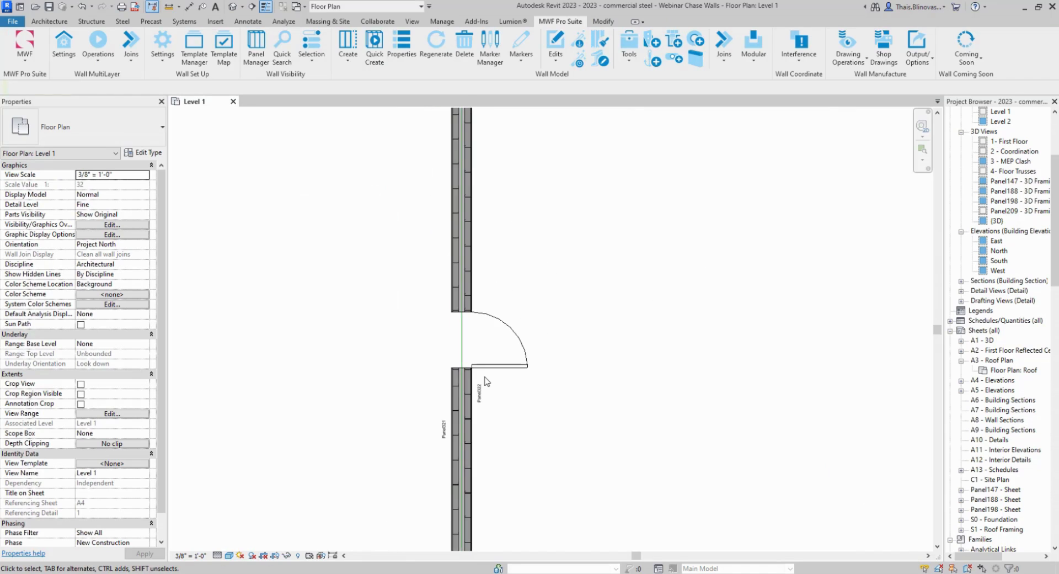
middle_drag(546, 409, 445, 432)
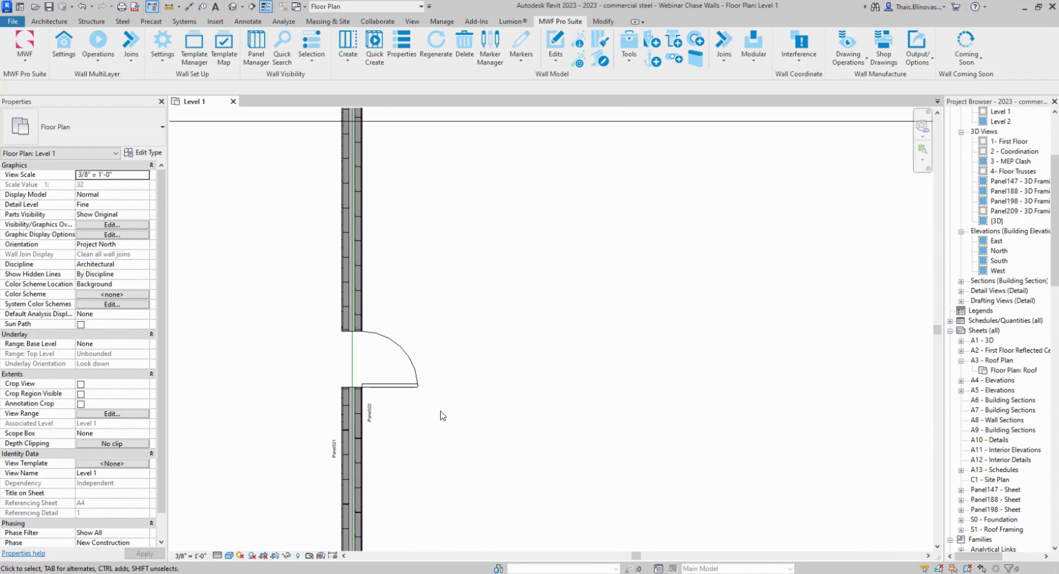
middle_drag(542, 409, 403, 354)
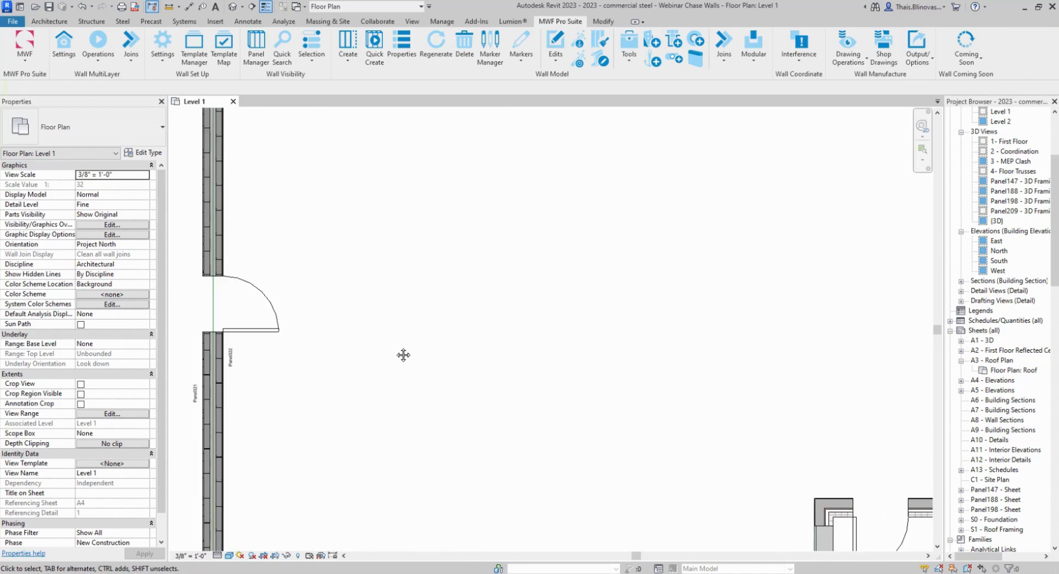
Create an exterior light gauge panel on the chase wall segment between the two rooms, using the CHASE WALL EXT 12" template.
scroll(401, 353, down, 2)
middle_drag(699, 376, 585, 376)
scroll(656, 391, up, 2)
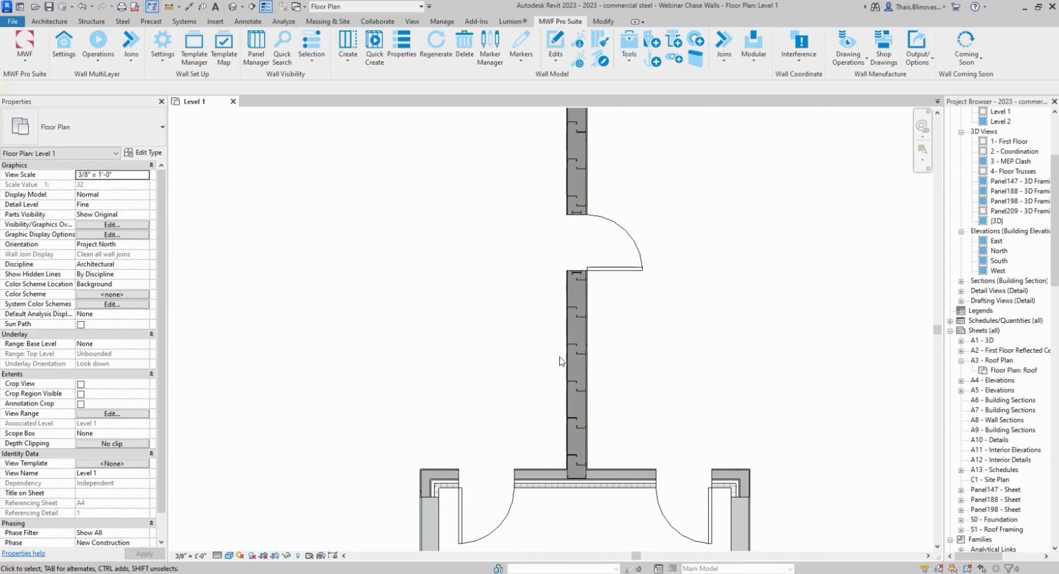
middle_drag(486, 316, 896, 361)
scroll(594, 407, down, 4)
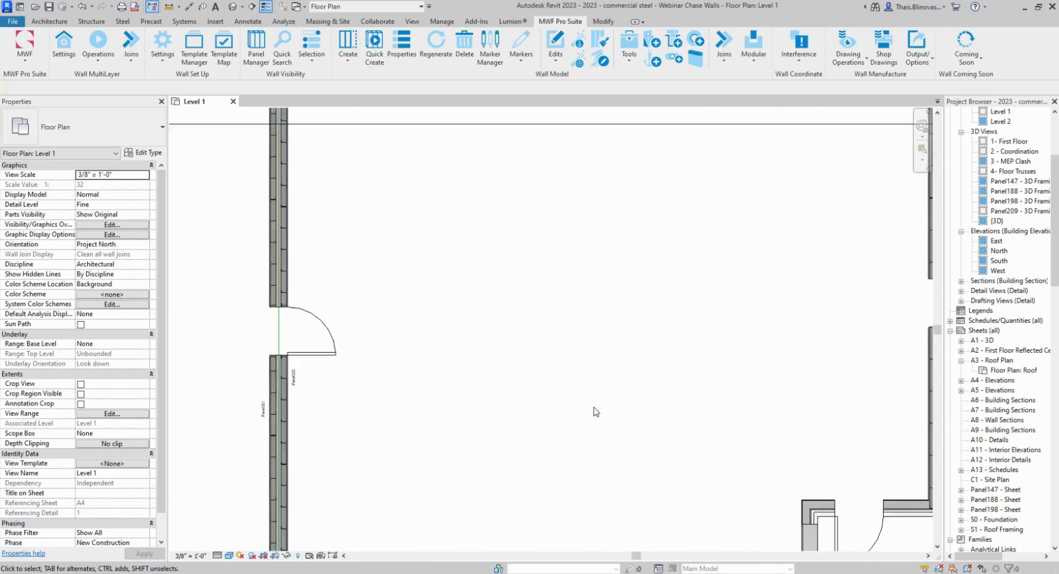
middle_drag(518, 248, 496, 392)
middle_drag(445, 300, 435, 379)
scroll(396, 325, up, 1)
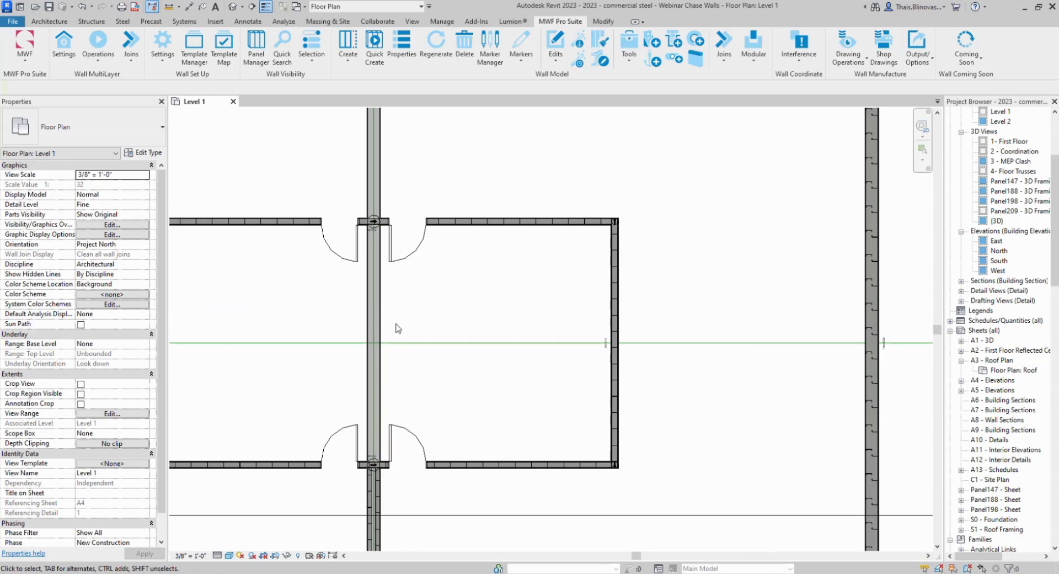
click(378, 315)
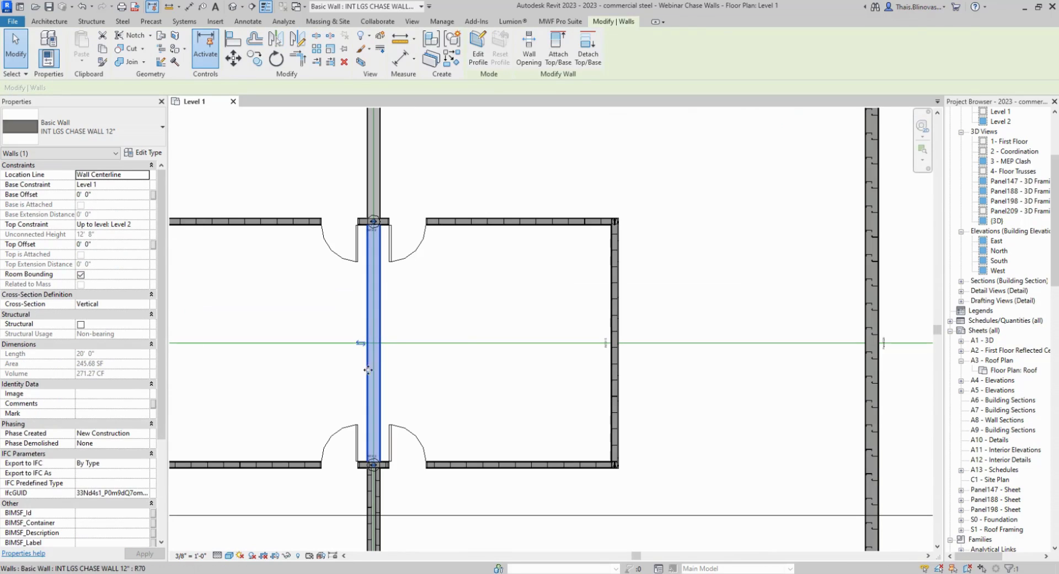
click(558, 22)
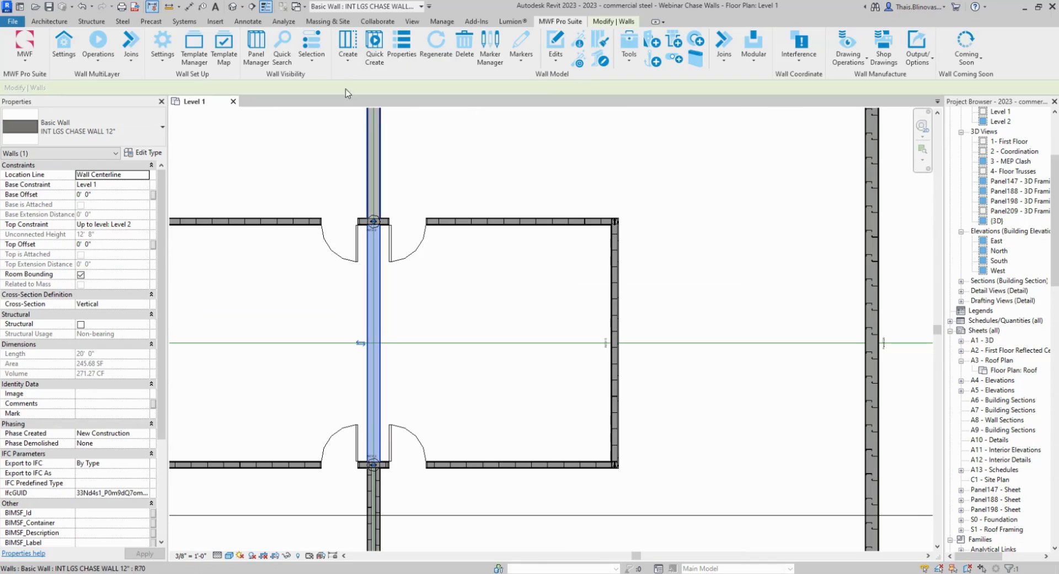
click(345, 44)
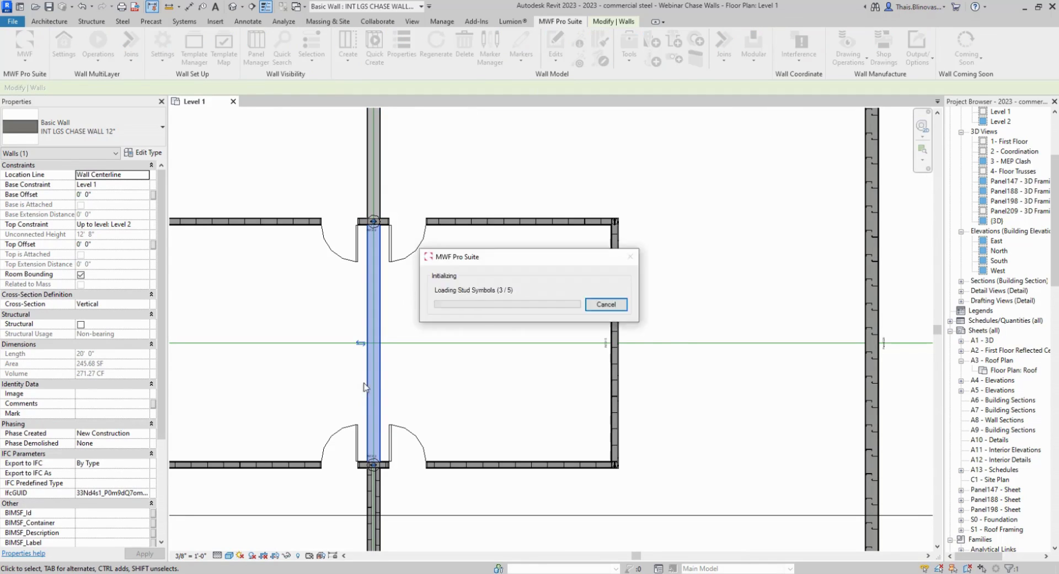
click(512, 418)
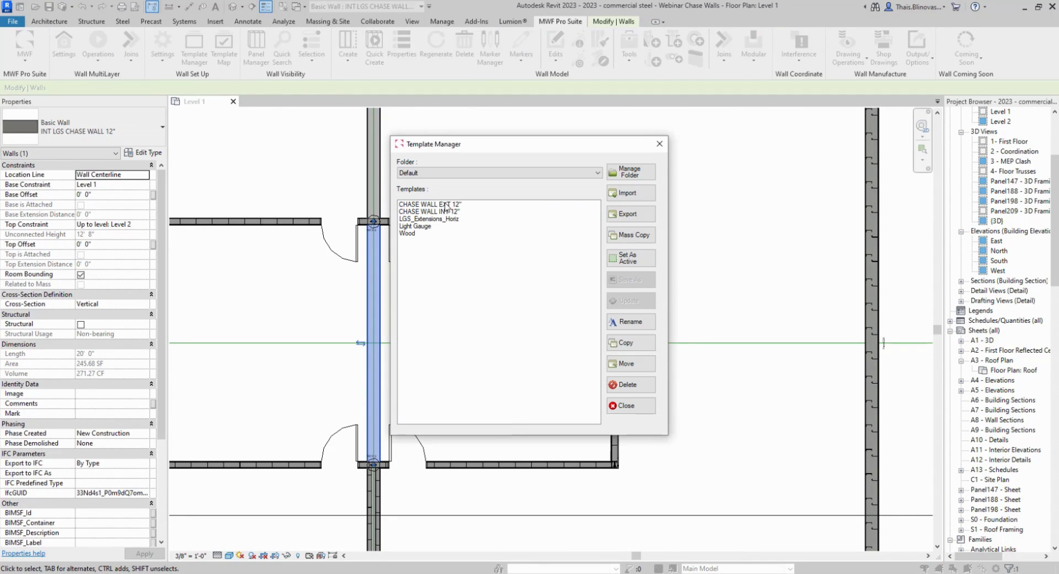
click(447, 204)
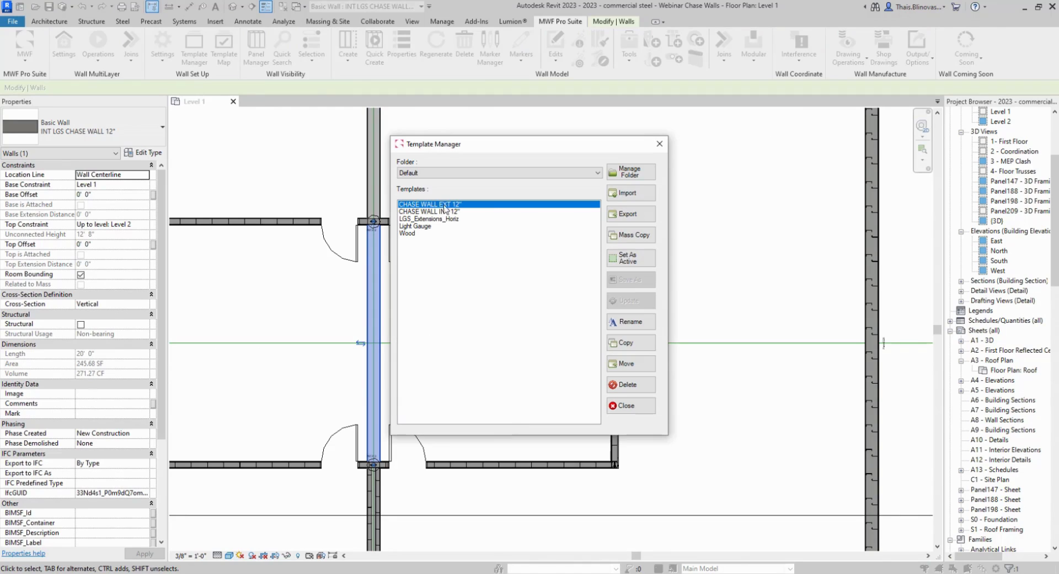
click(626, 406)
click(466, 418)
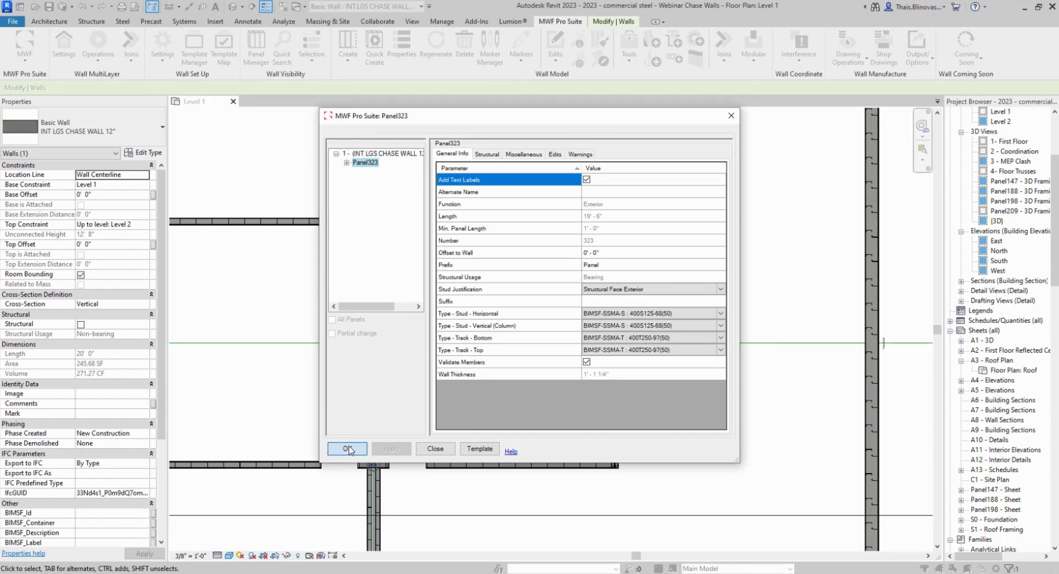
click(347, 449)
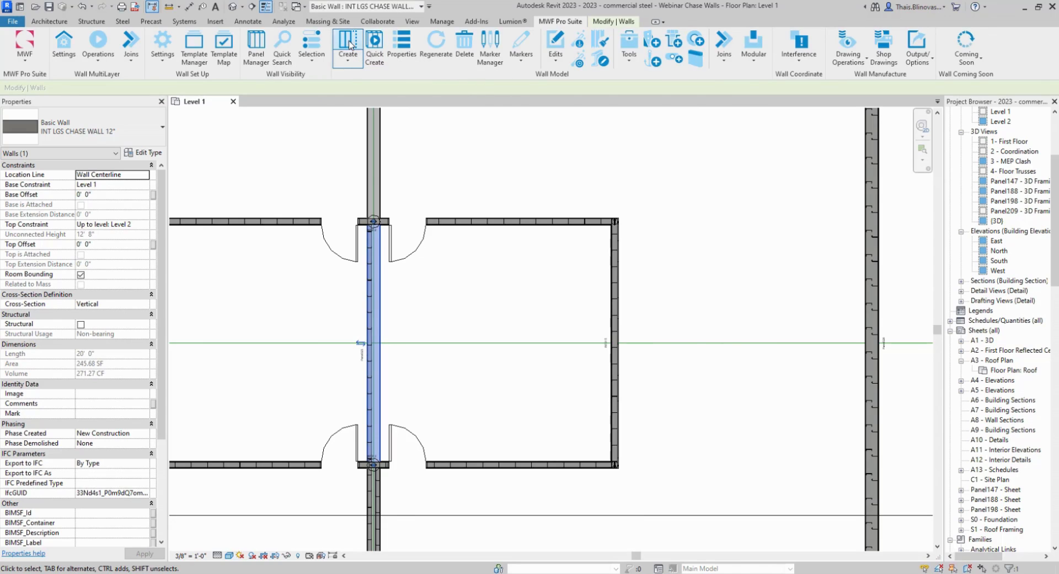
Create a second panel on the same chase wall segment with CHASE WALL INT 12" as the active template.
click(348, 44)
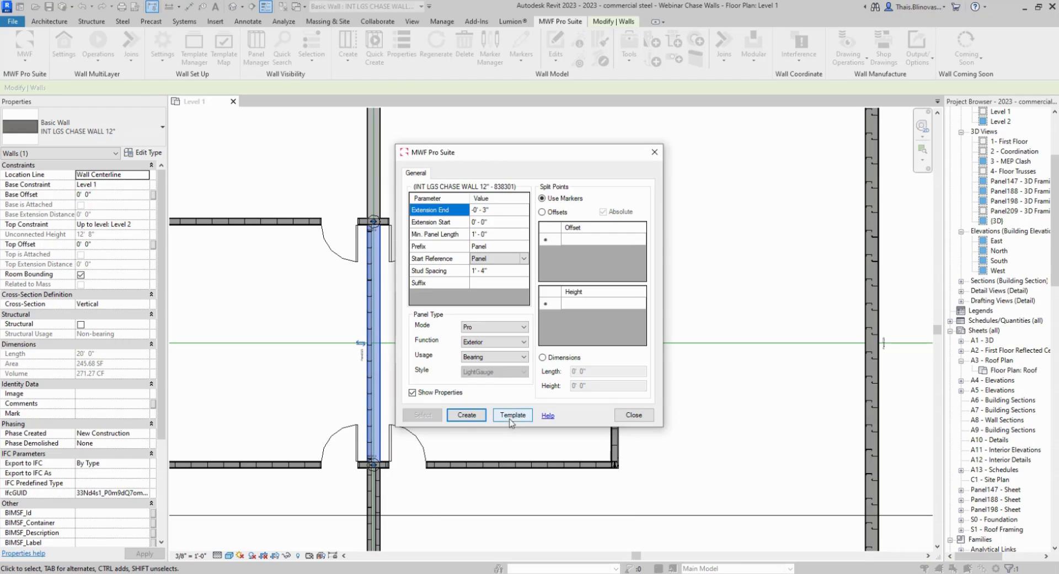
click(511, 417)
click(438, 212)
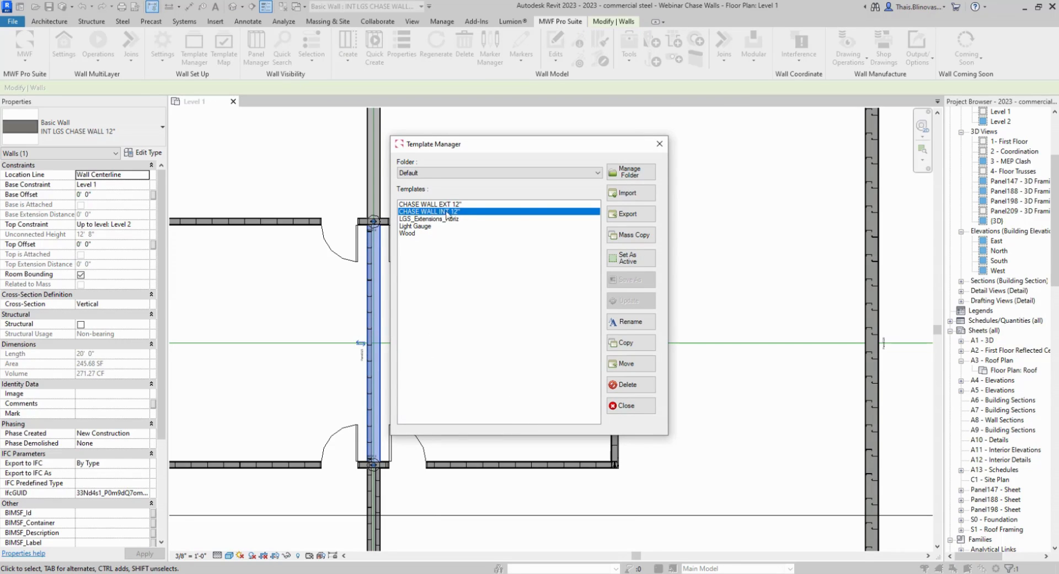
click(629, 257)
click(626, 405)
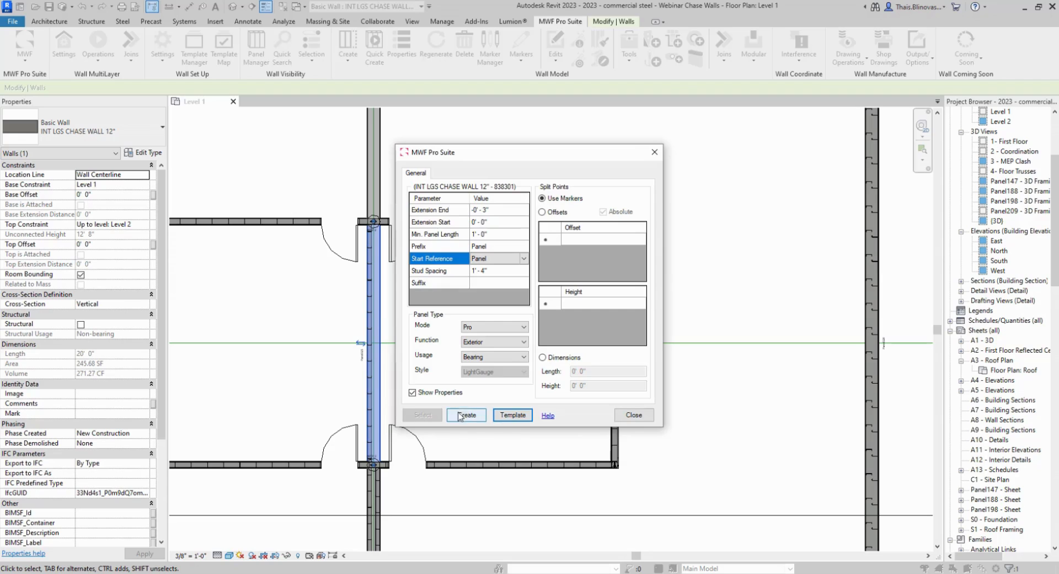
click(461, 415)
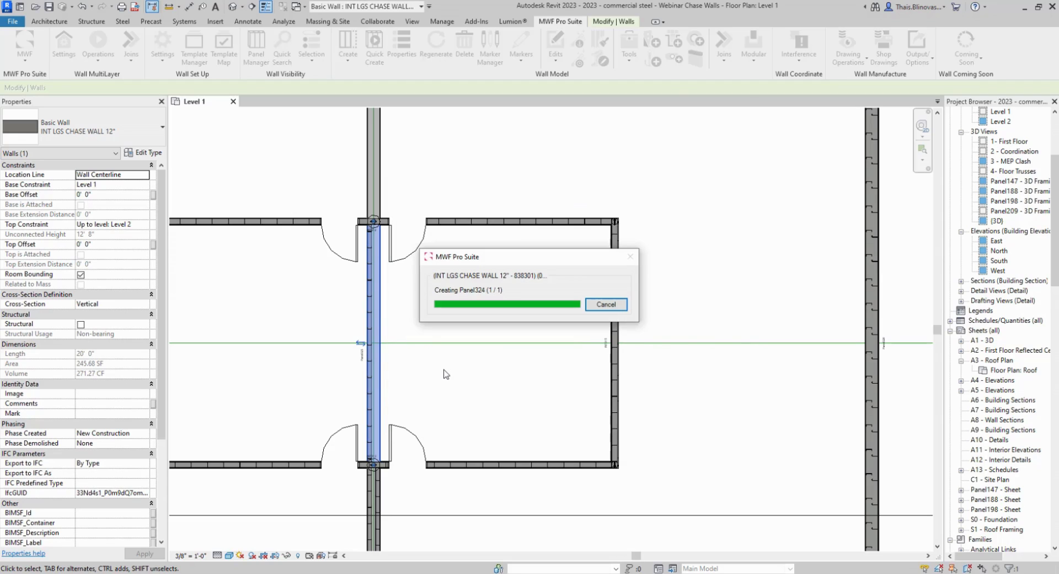
click(345, 450)
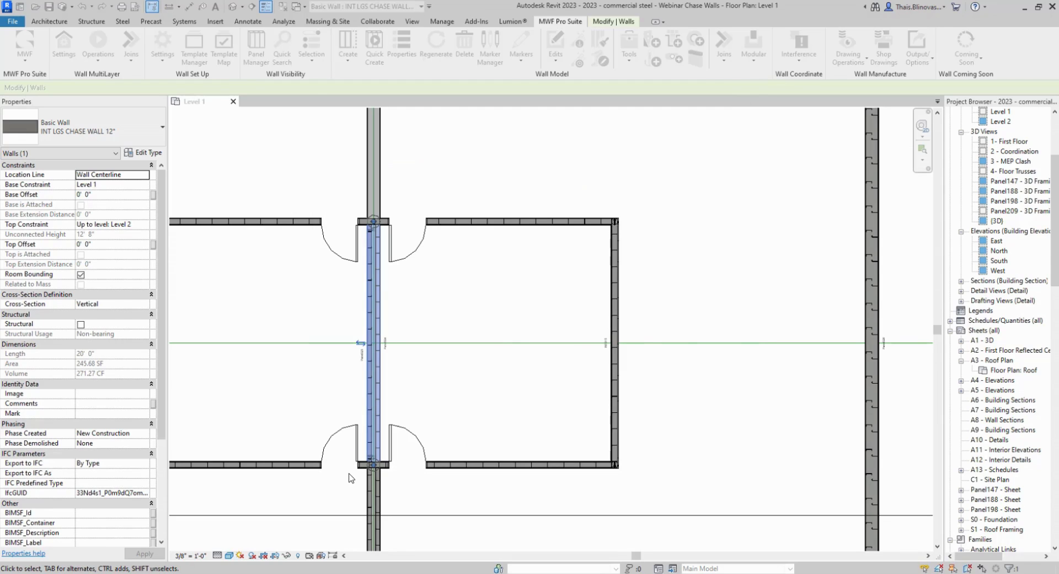
Examine the stud layout of both new chase wall panels and their junction with the lower cross wall at INT313.
scroll(380, 474, up, 4)
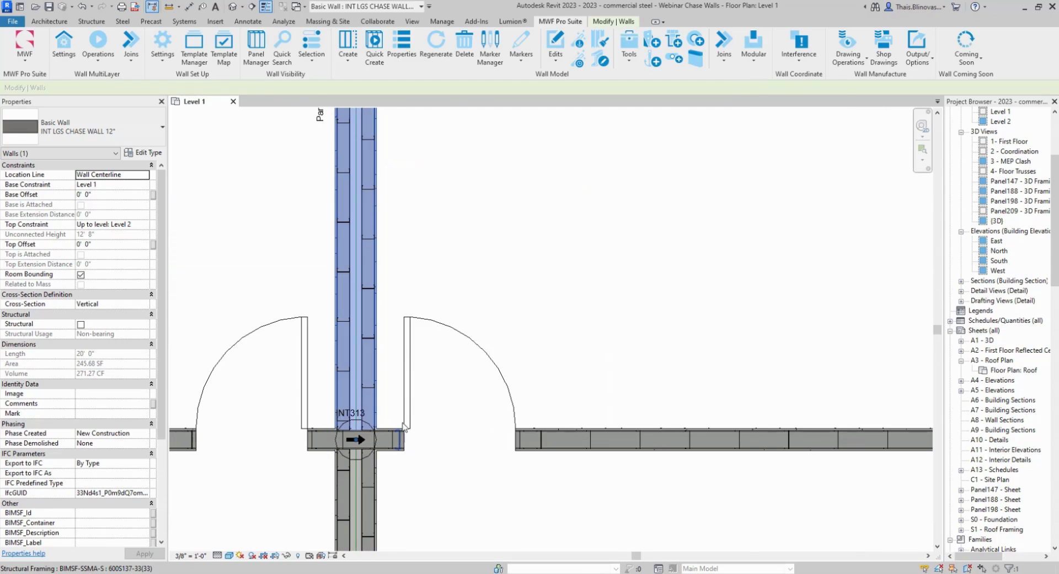
scroll(405, 426, down, 5)
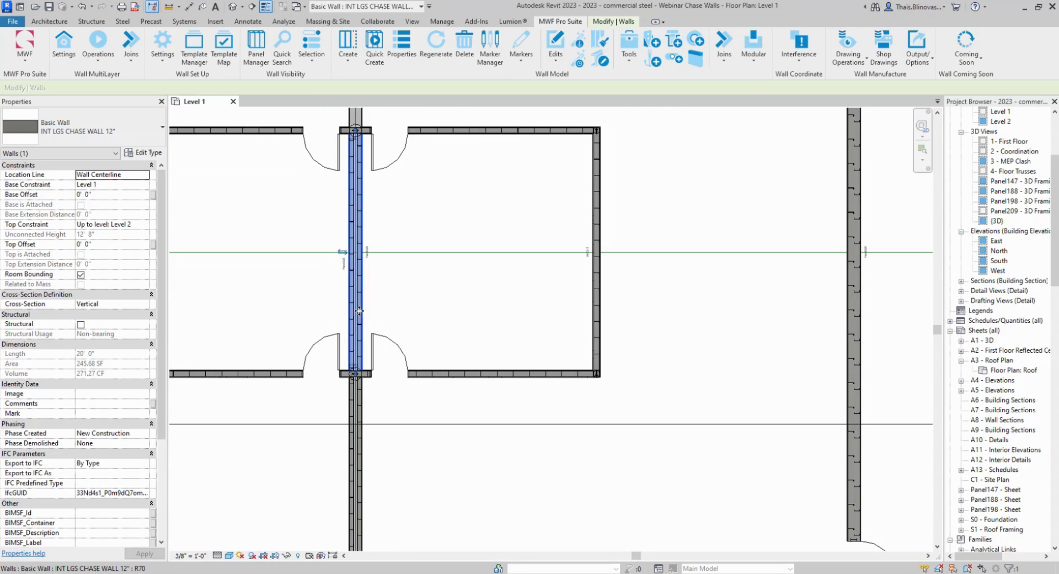
scroll(359, 313, up, 3)
scroll(331, 342, up, 2)
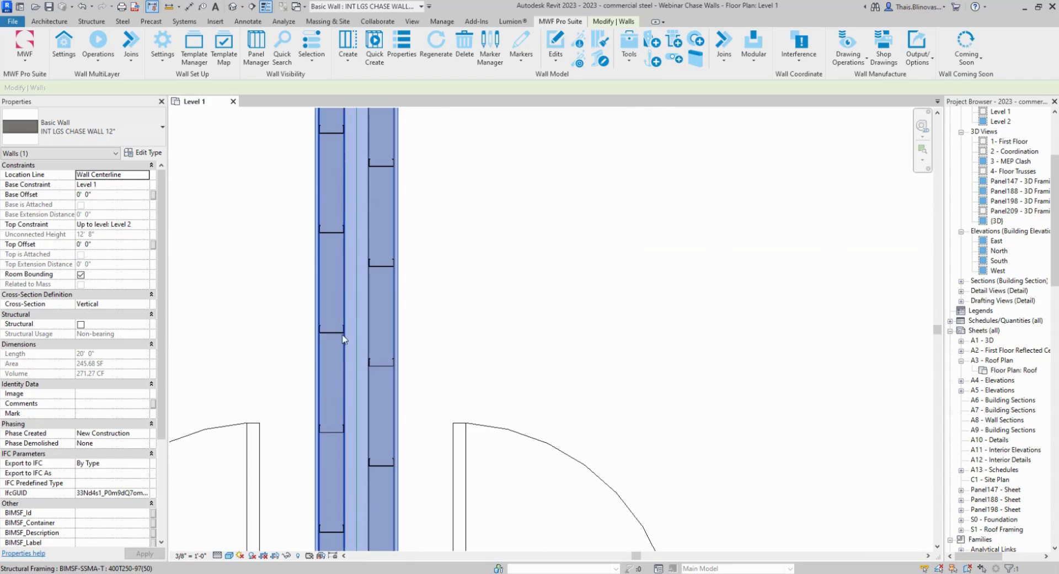
scroll(385, 368, down, 2)
middle_drag(385, 368, 392, 244)
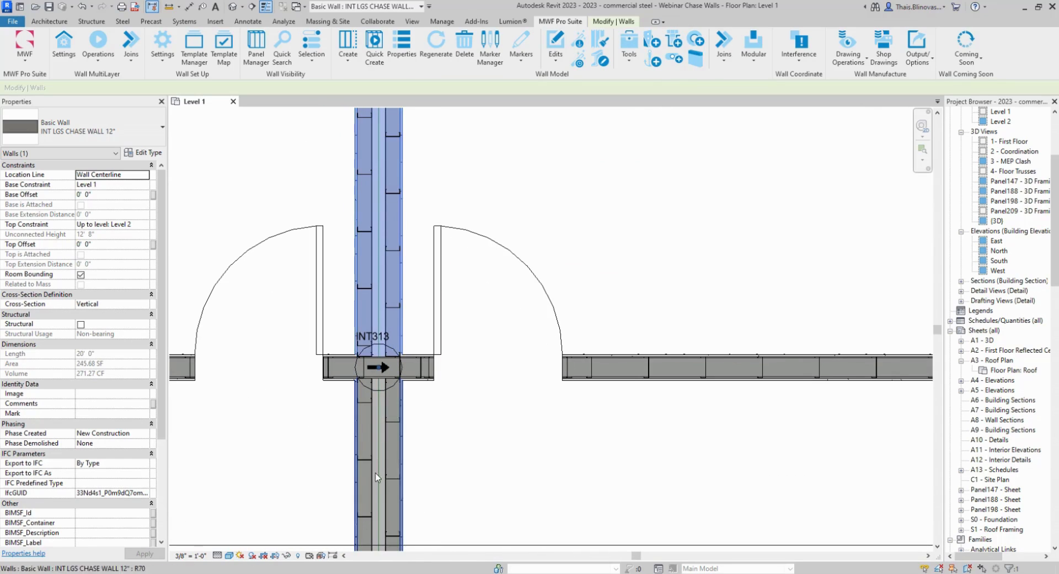
middle_drag(398, 308, 419, 329)
scroll(380, 478, down, 1)
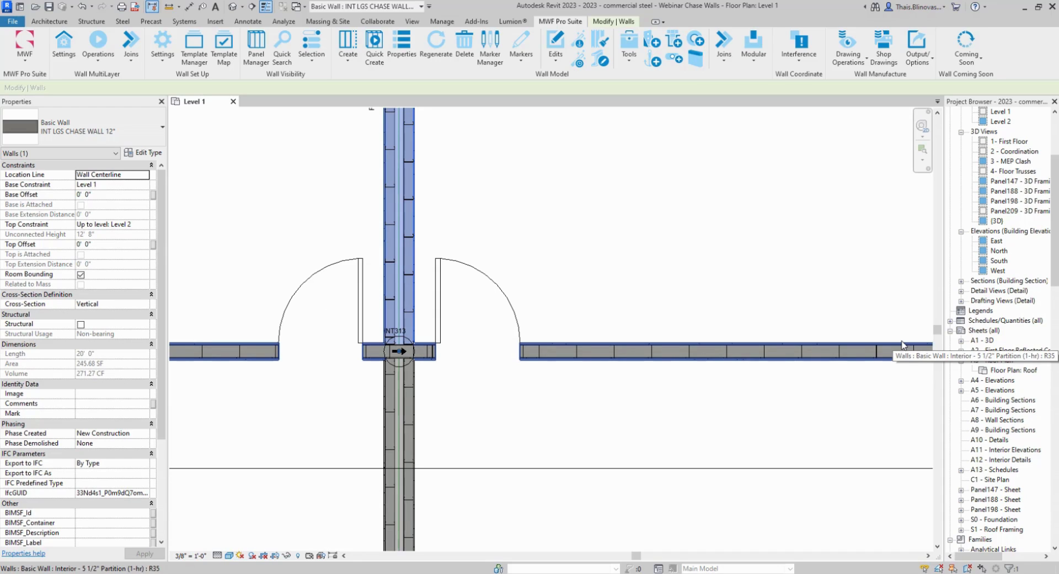
middle_drag(556, 295, 535, 450)
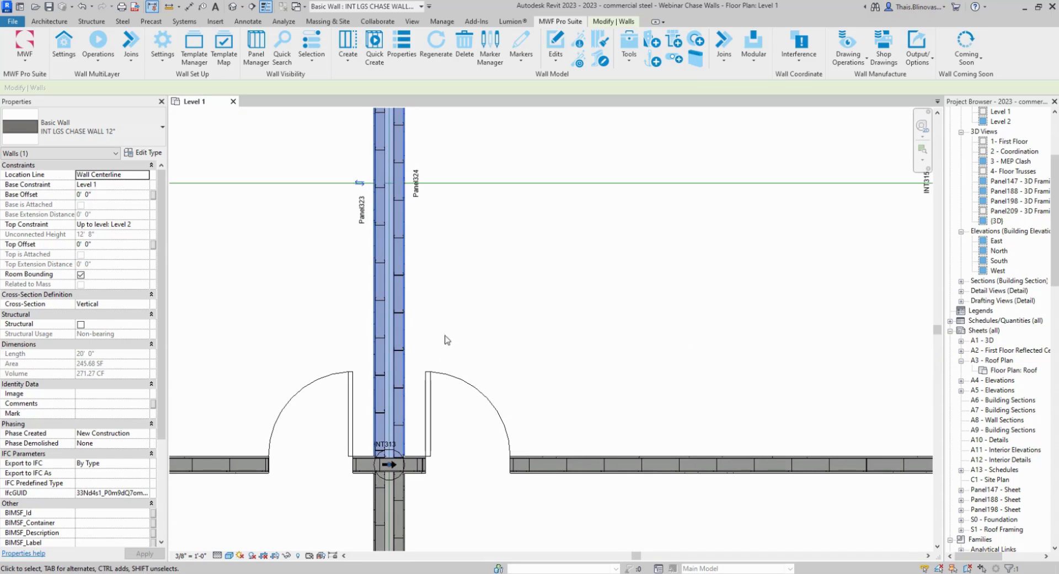
Dimension the spacing of three consecutive studs in Panel324 with an aligned dimension string placed outside the wall.
click(415, 360)
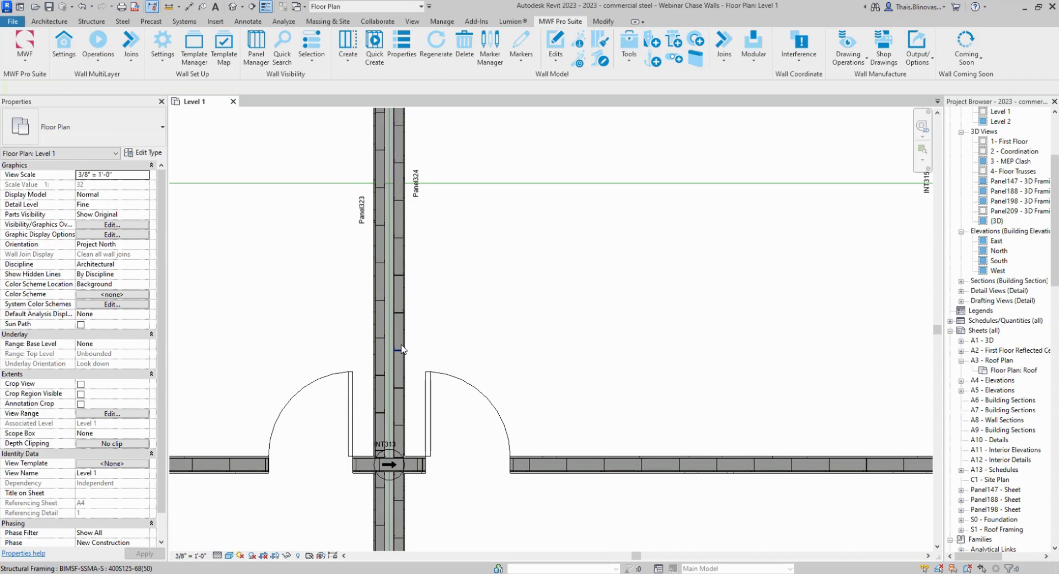
key(d)
key(i)
scroll(402, 349, up, 5)
click(395, 362)
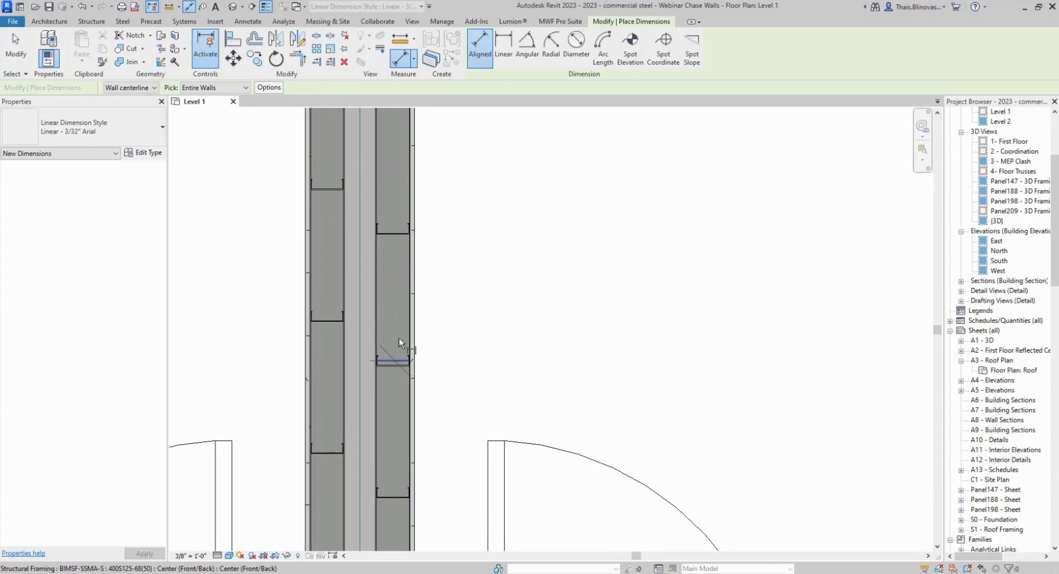
click(393, 231)
scroll(529, 312, down, 2)
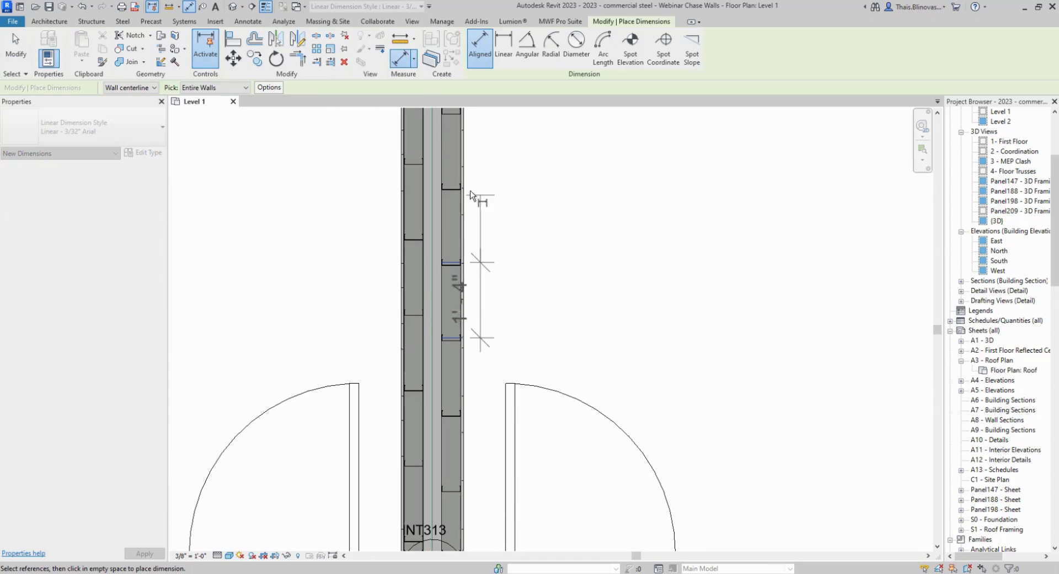
click(452, 187)
click(550, 183)
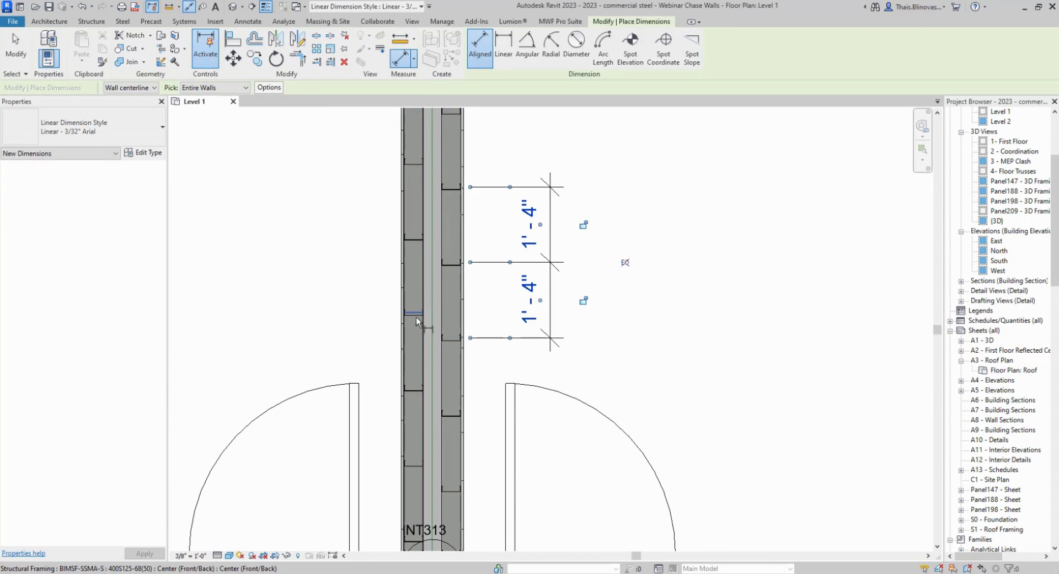
Dimension the spacing of three consecutive studs in Panel323 on the opposite side of the chase wall.
click(413, 312)
click(412, 236)
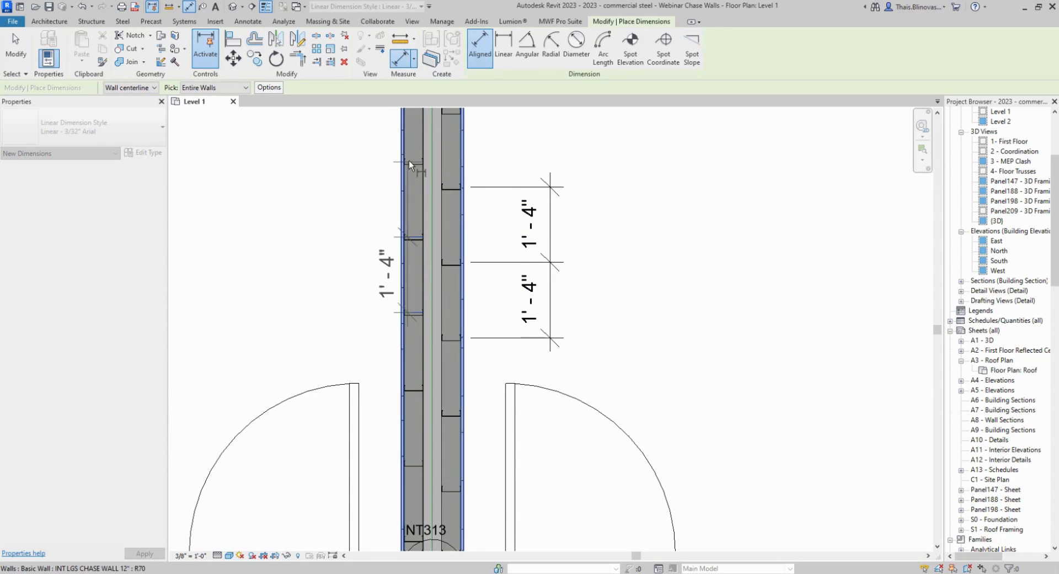
click(411, 162)
click(323, 301)
scroll(292, 302, down, 5)
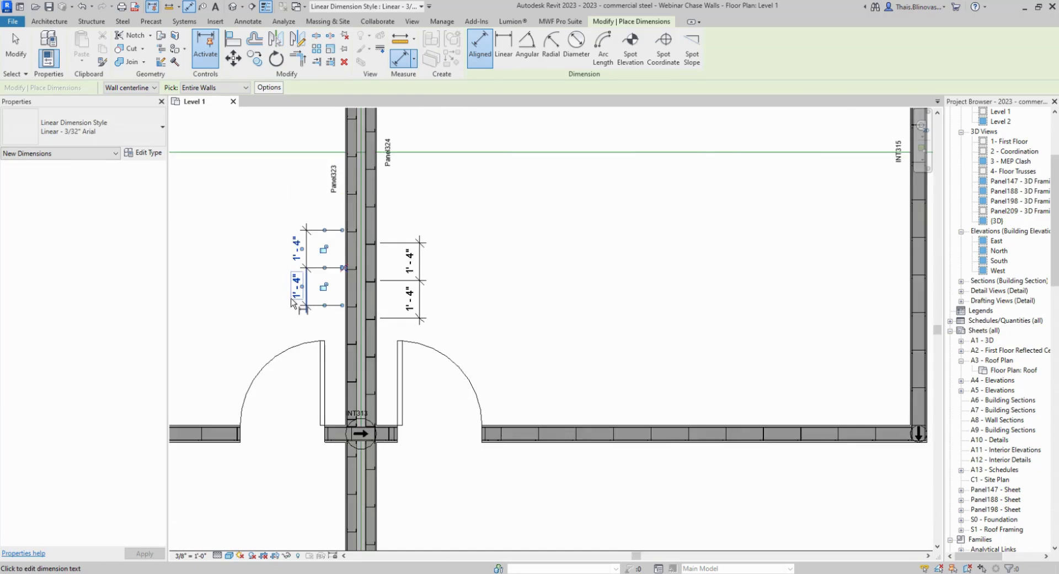
key(Escape)
key(Escape)
Select the unframed chase wall segment above the rooms' upper cross wall and show the wall framing tools.
scroll(520, 407, up, 2)
scroll(516, 407, down, 1)
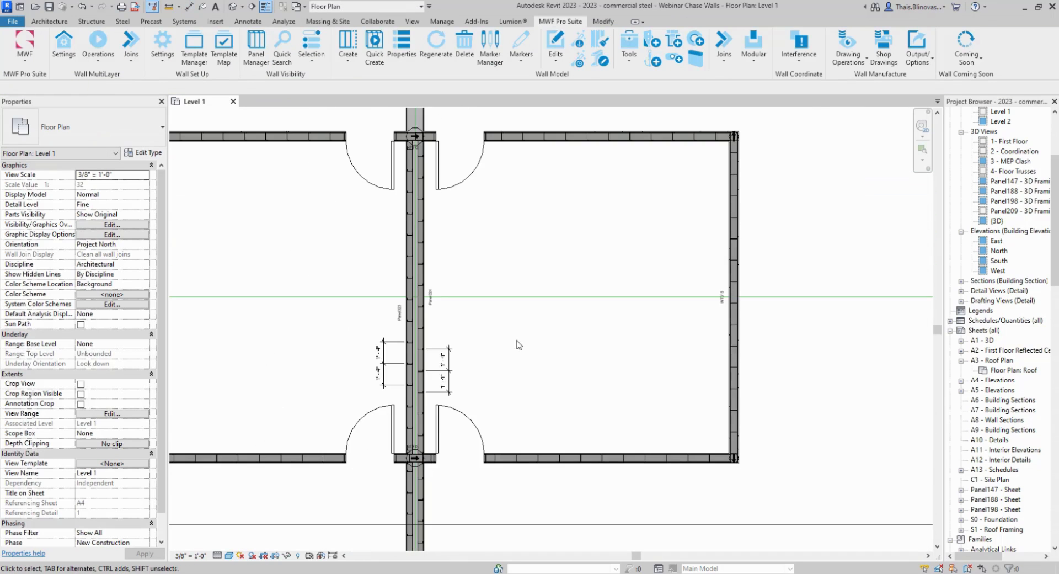
middle_drag(518, 345, 511, 539)
middle_drag(493, 414, 488, 497)
middle_drag(510, 413, 517, 422)
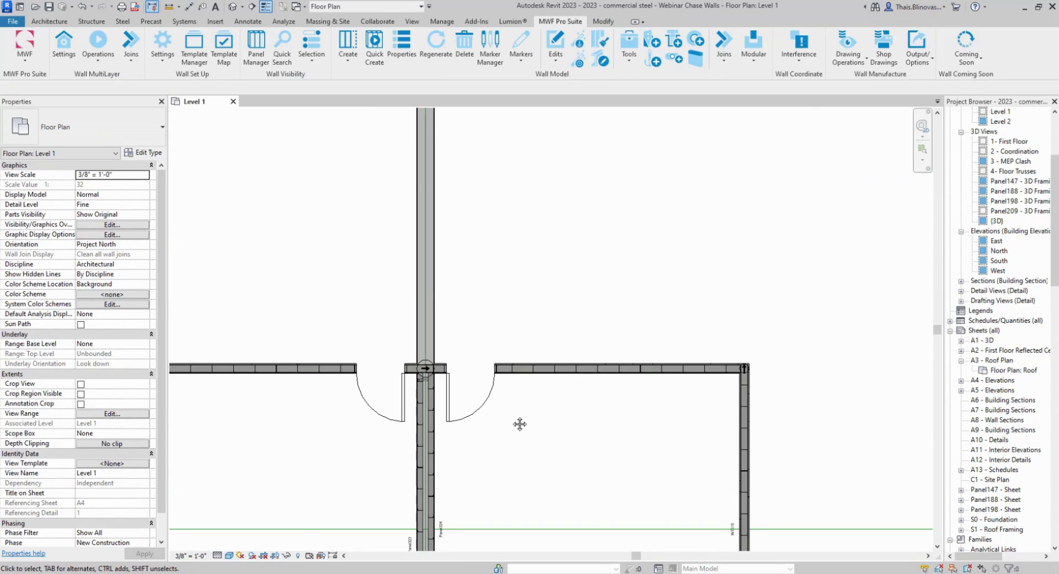
click(434, 286)
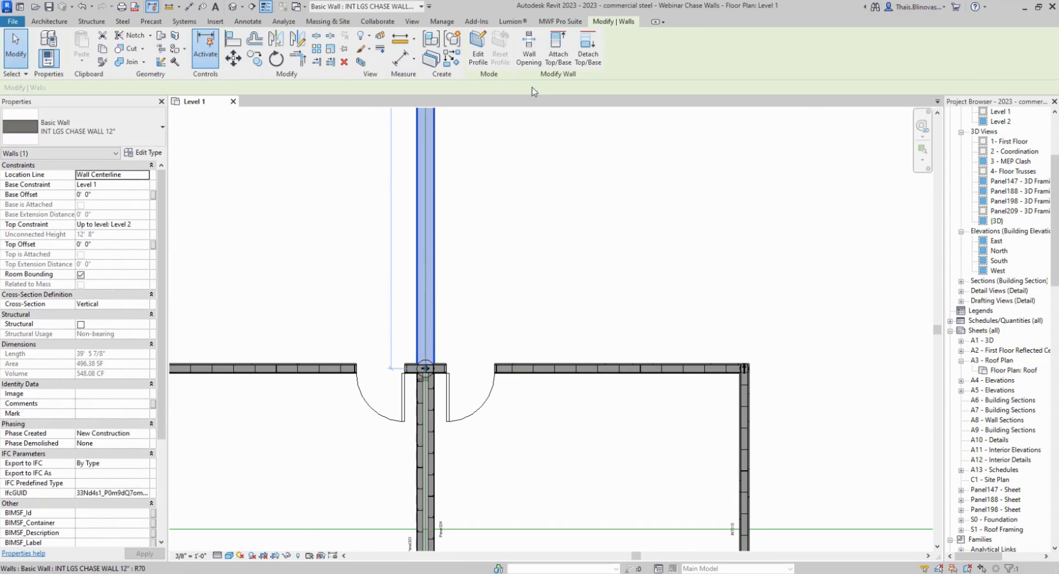
click(574, 22)
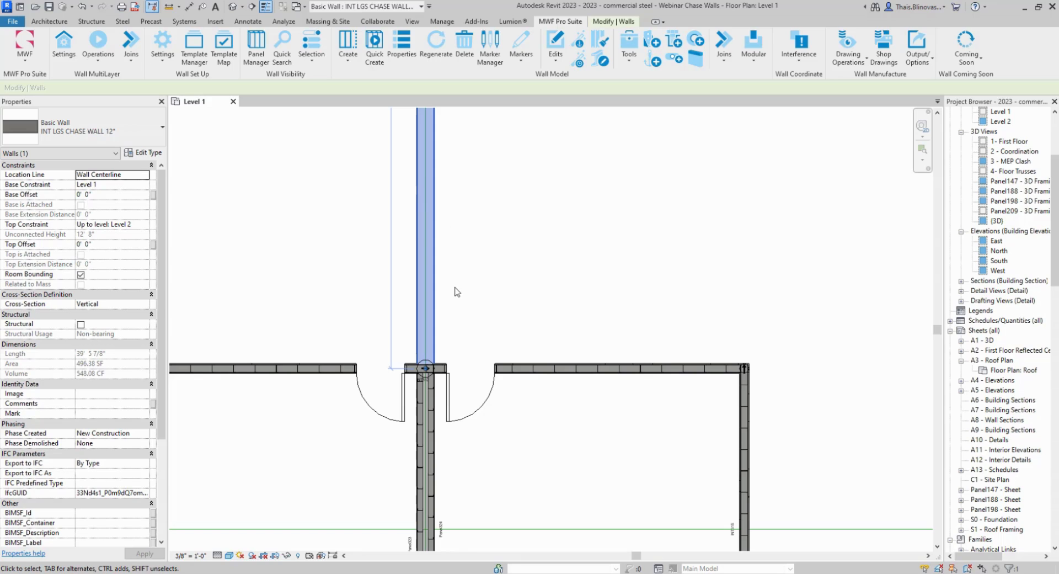
Open the framing properties of panel INT313 from a stud in the lower cross wall beside the chase wall.
scroll(455, 291, down, 3)
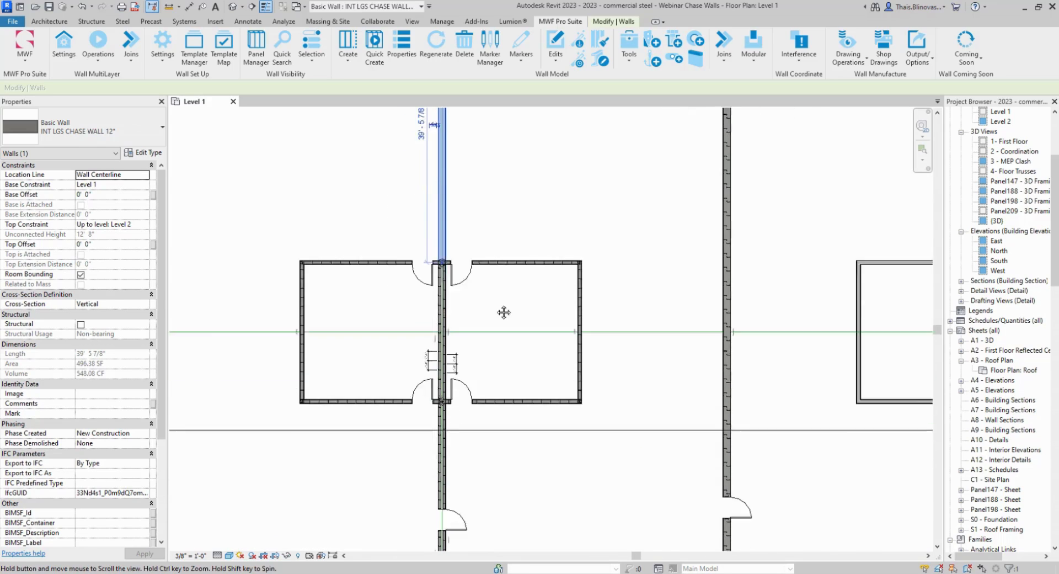
scroll(503, 312, down, 1)
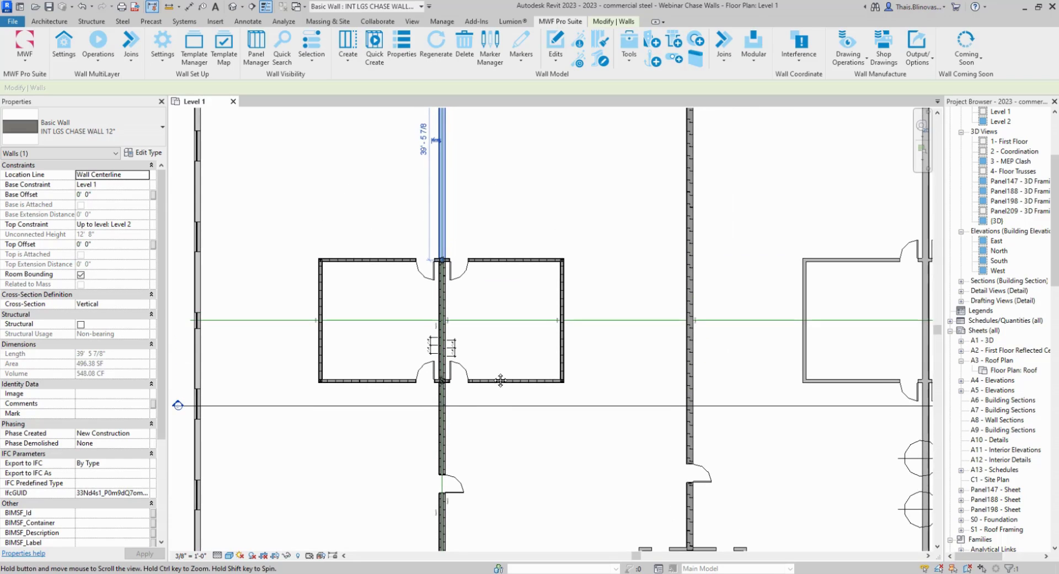
middle_drag(500, 380, 494, 378)
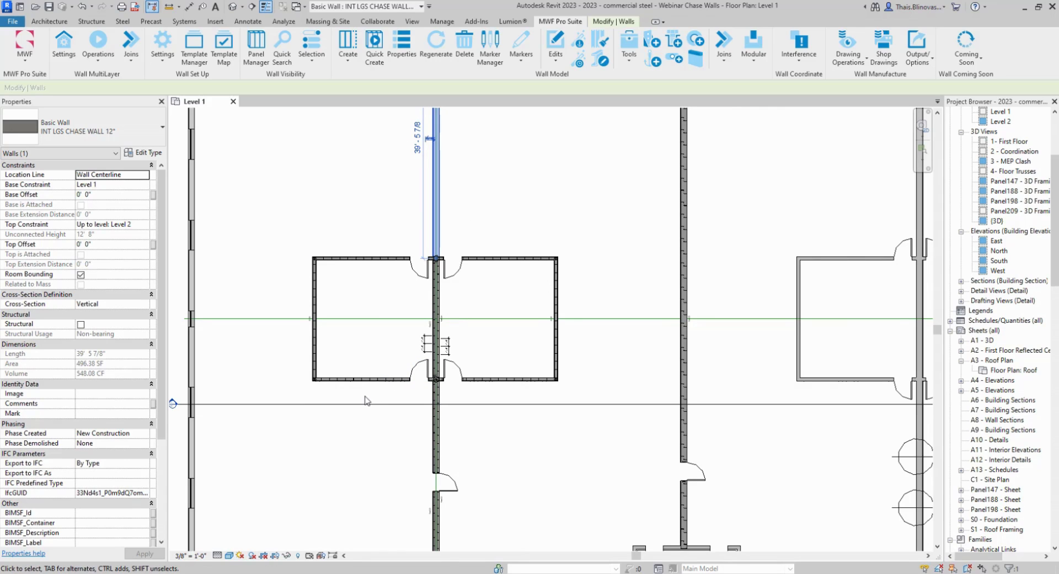
scroll(367, 401, up, 8)
middle_drag(367, 400, 537, 406)
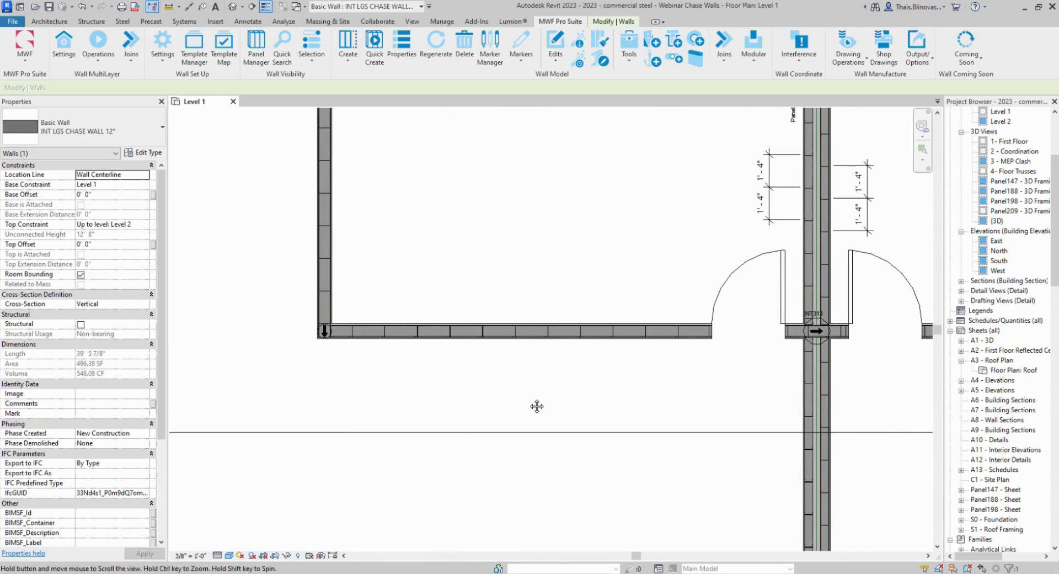
click(580, 332)
middle_drag(581, 363, 539, 401)
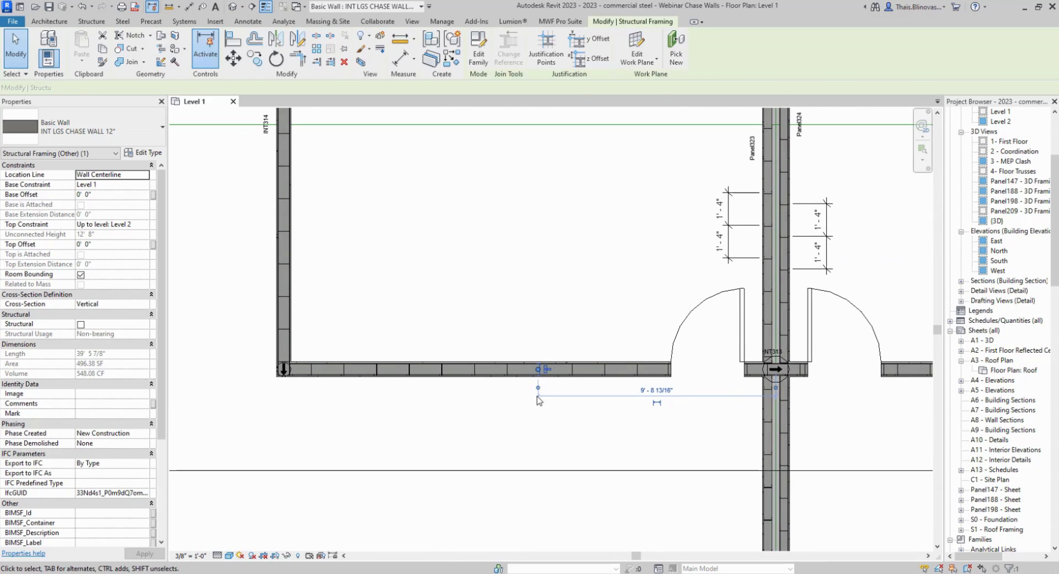
click(560, 21)
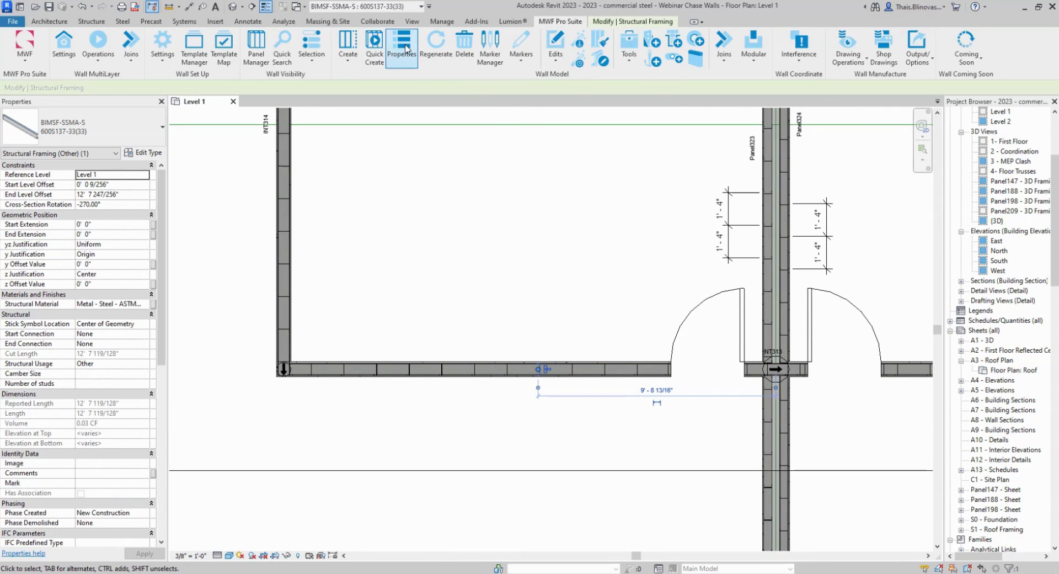
click(407, 48)
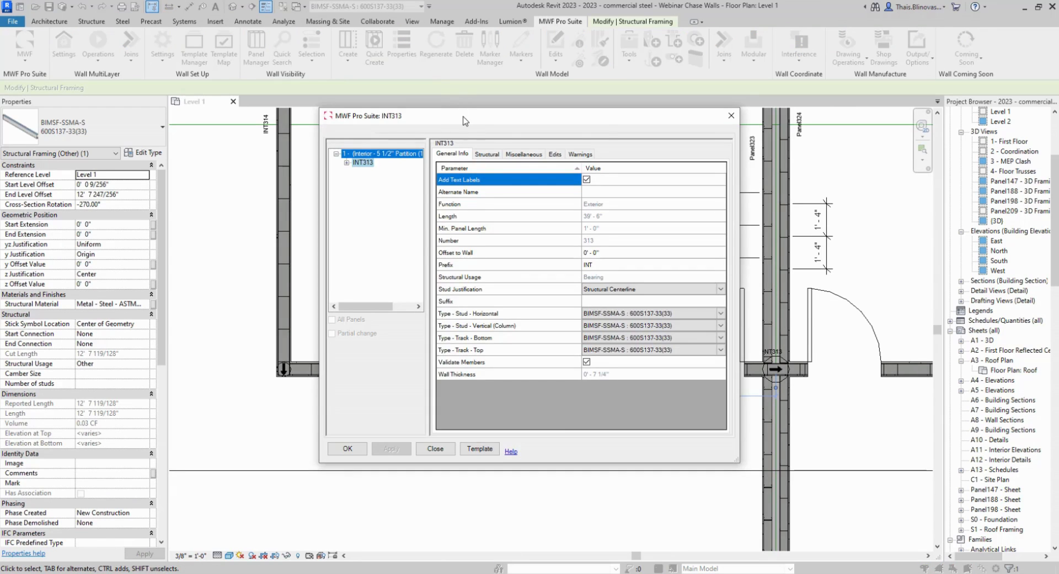
drag(463, 120, 683, 83)
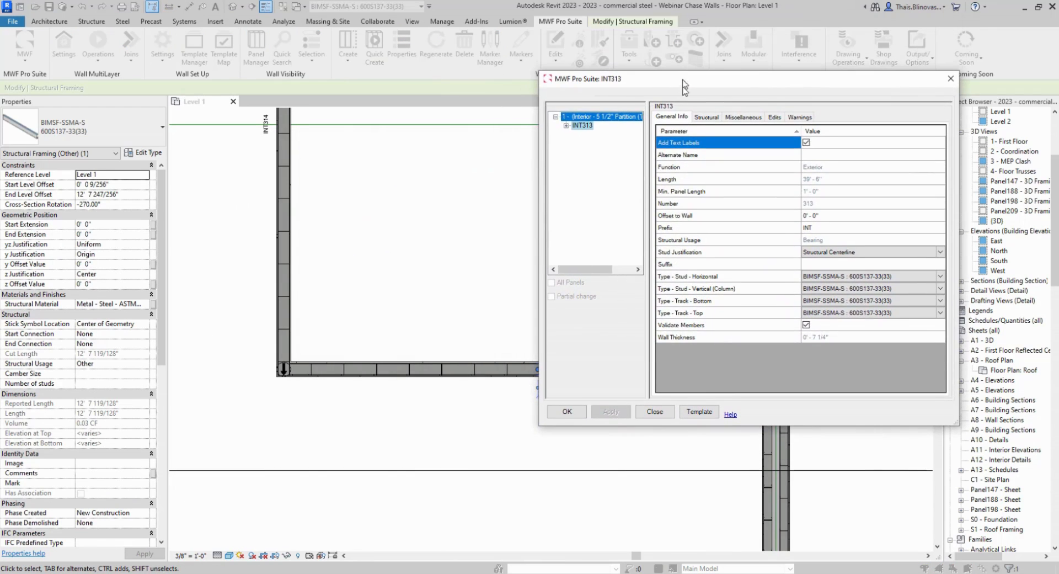
Set the stud configuration style in INT313's structural members settings to Double and reframe the panel.
click(749, 118)
click(784, 216)
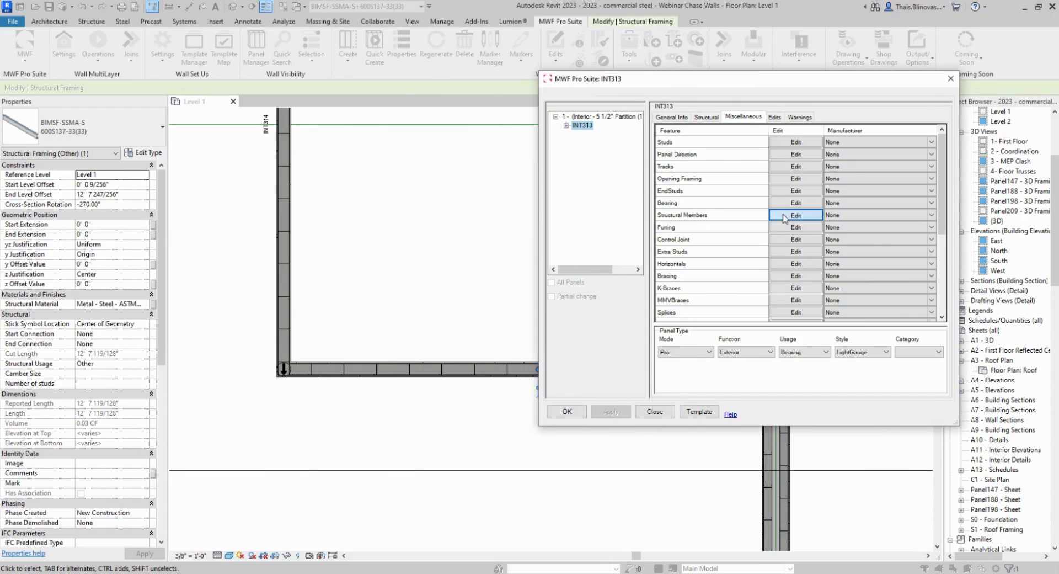
drag(562, 191, 594, 134)
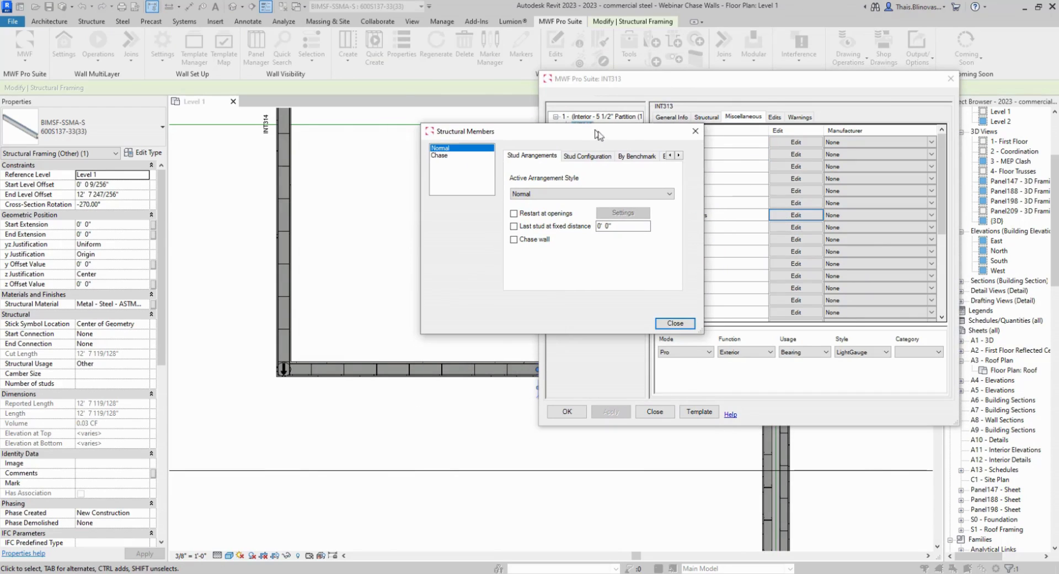
click(588, 157)
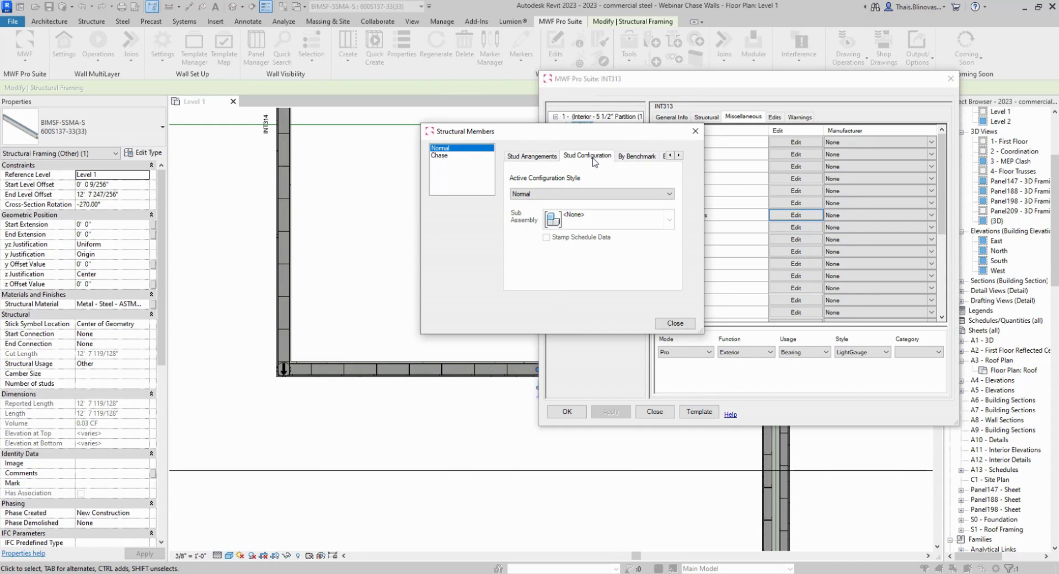
click(657, 196)
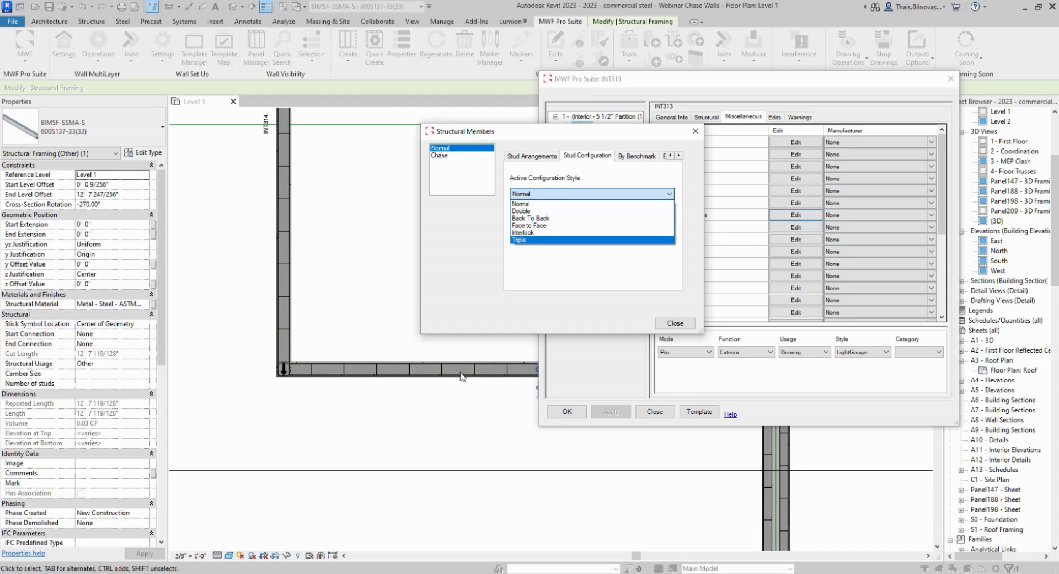
click(538, 212)
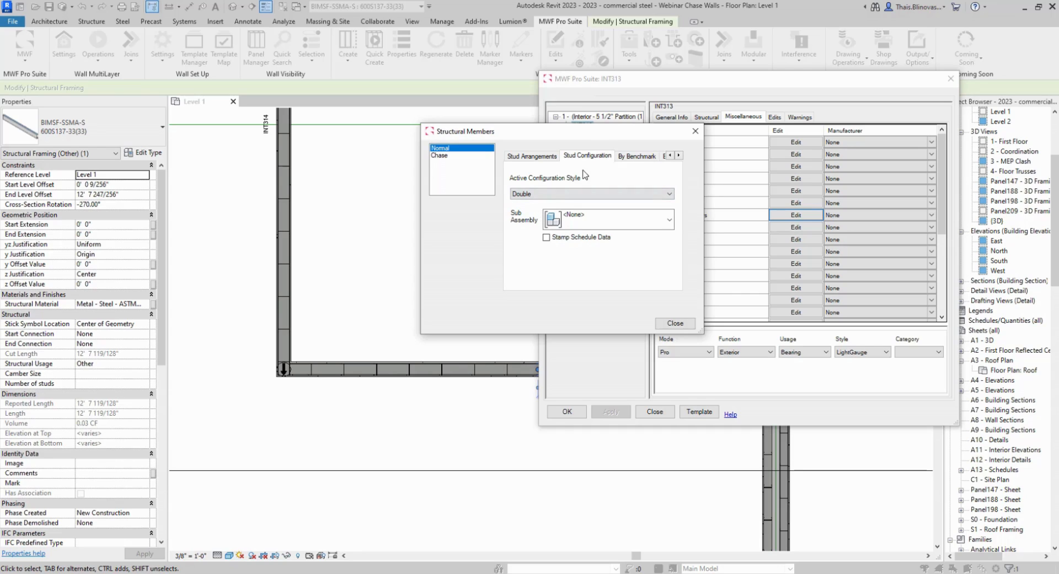
click(665, 322)
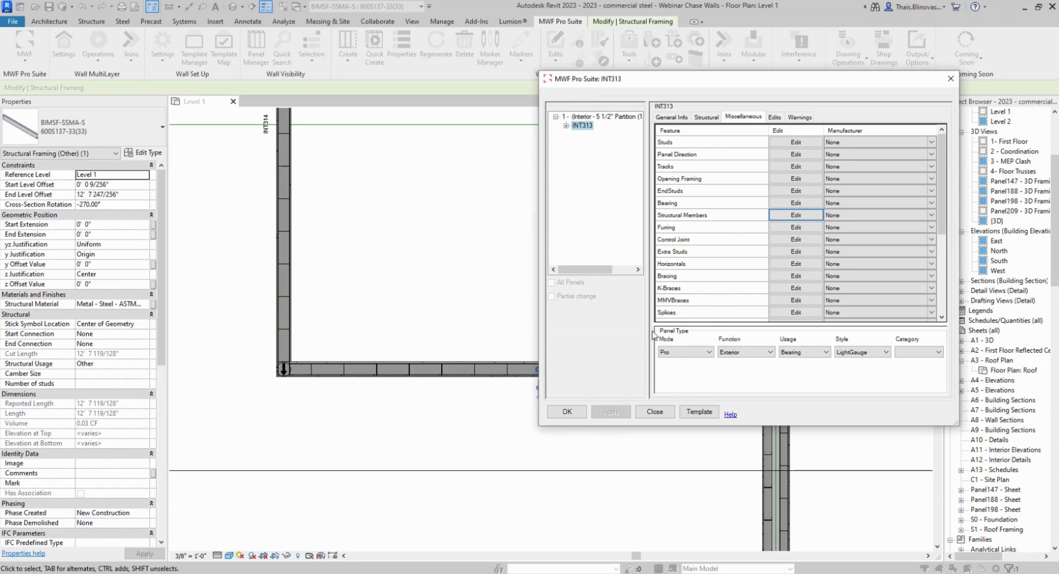
click(564, 413)
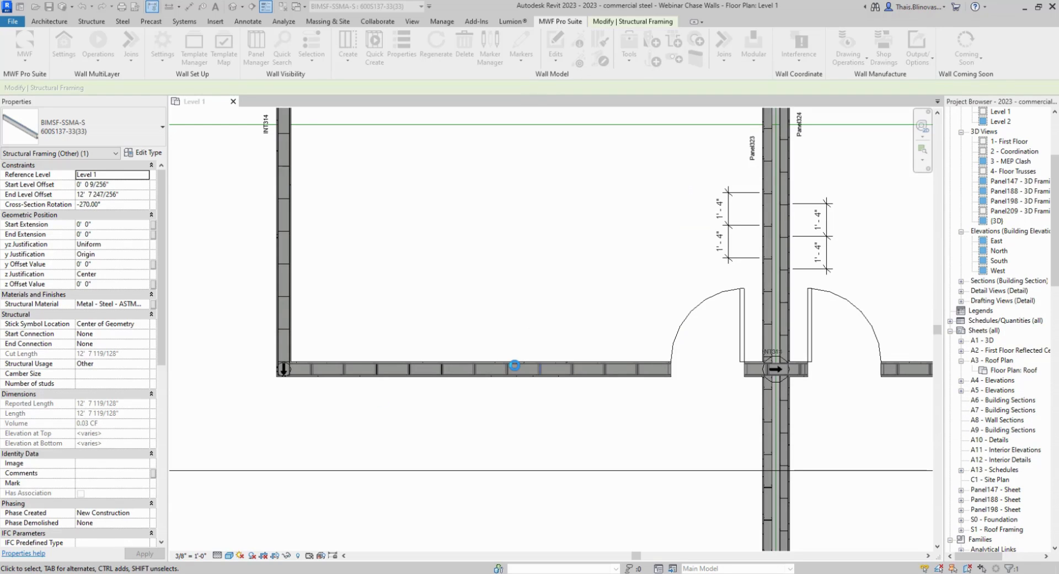
Change INT313's stud configuration style in the structural members settings to Back To Back and reframe the panel.
scroll(441, 369, up, 6)
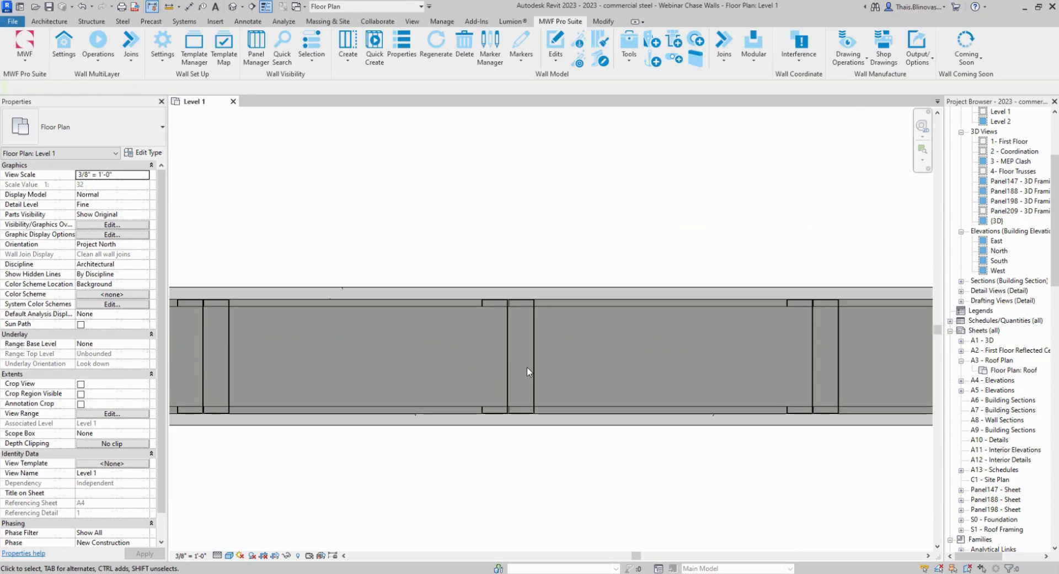
click(536, 369)
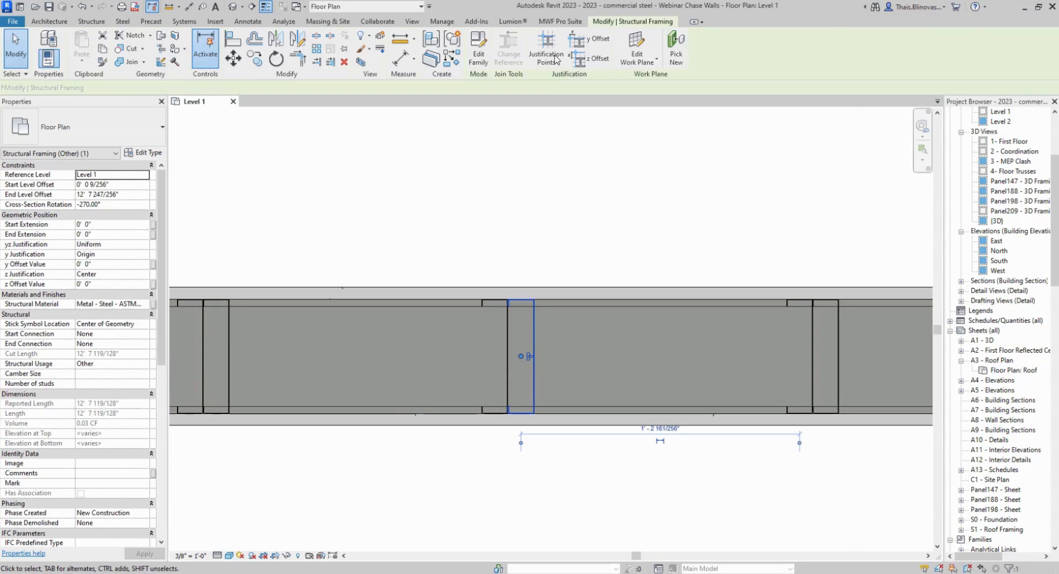
click(561, 21)
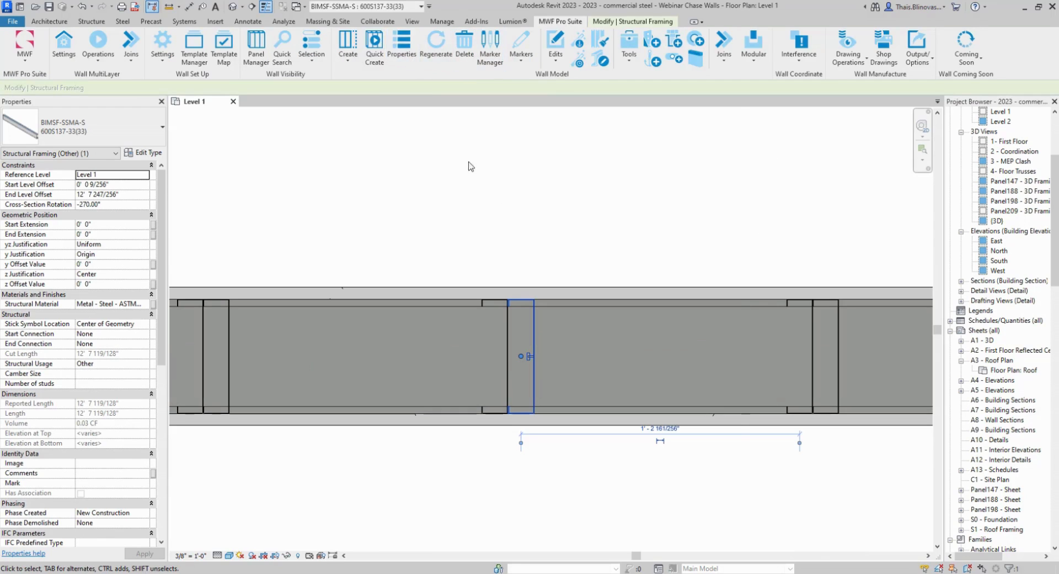
click(519, 154)
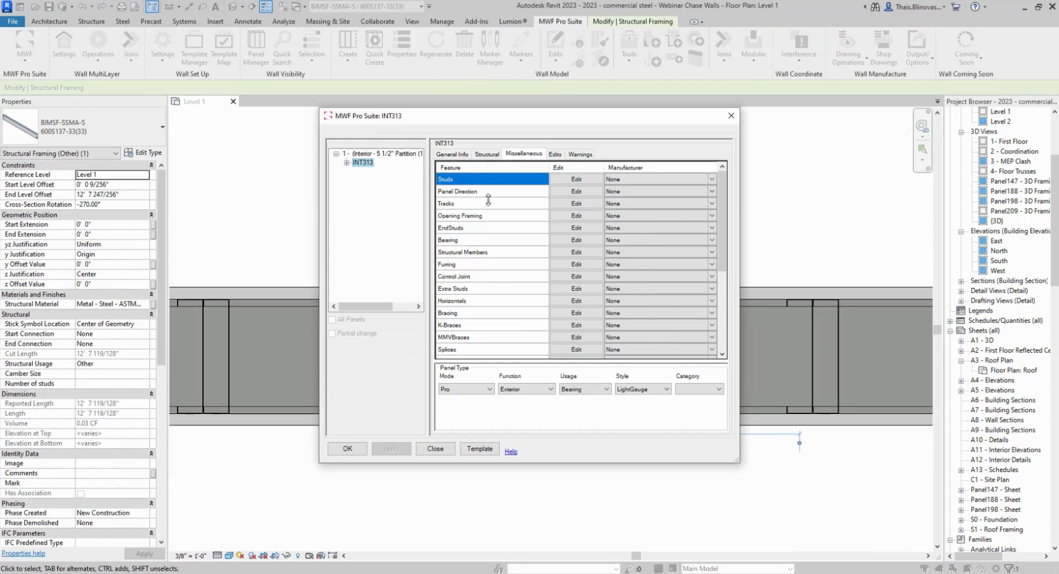
click(561, 252)
click(584, 252)
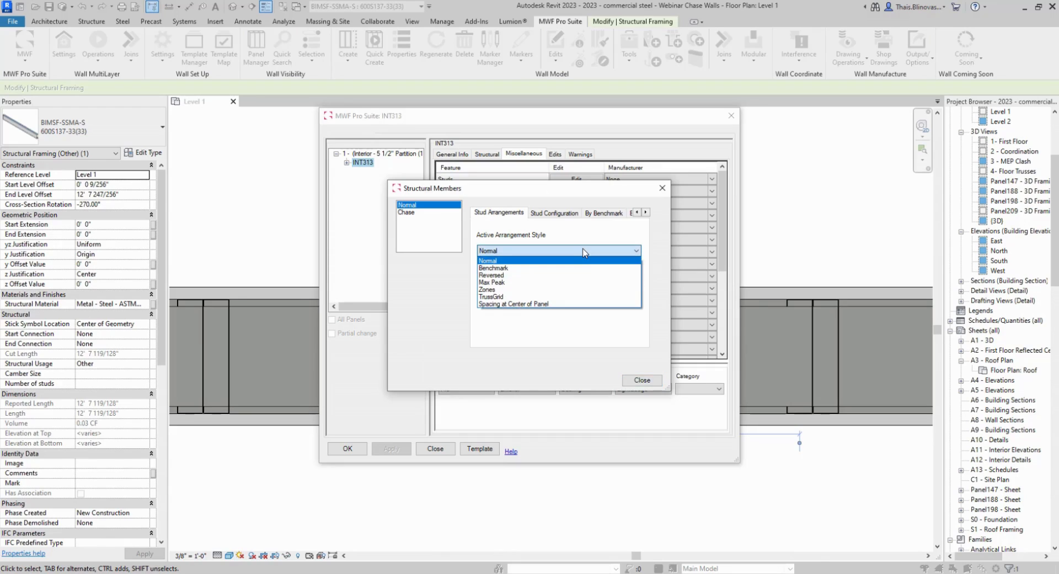
click(558, 214)
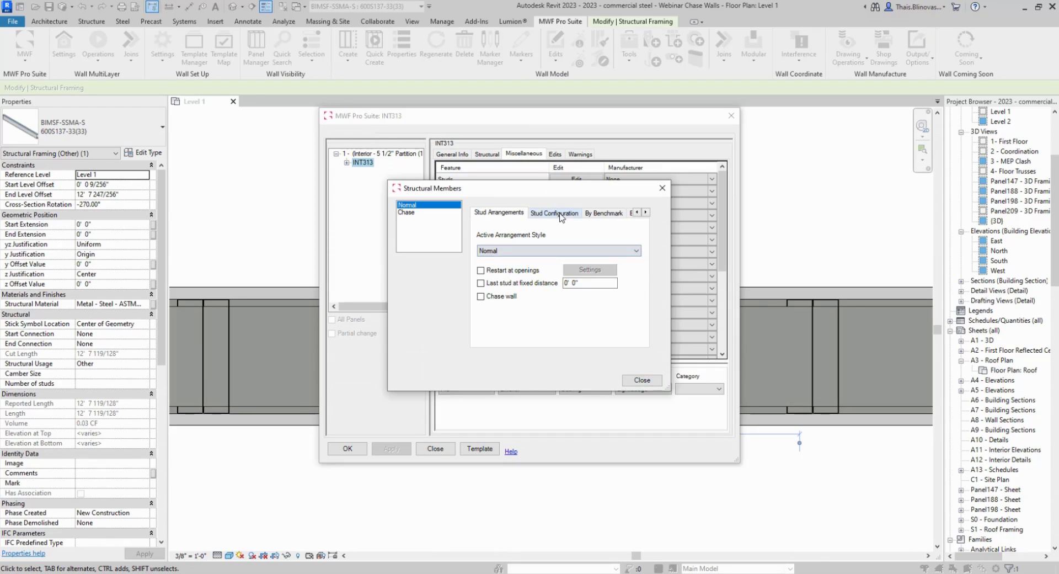
click(551, 251)
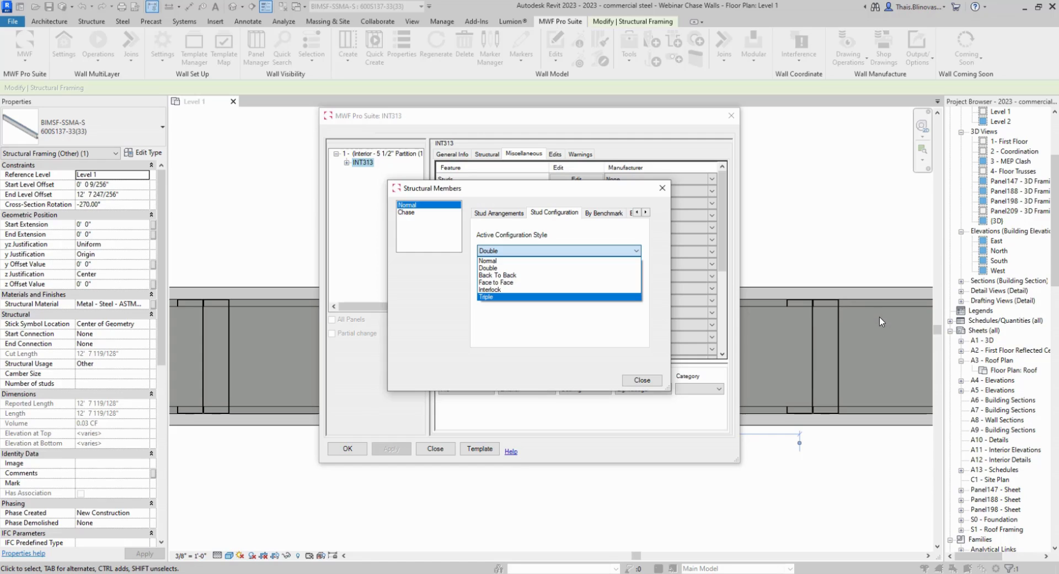
click(537, 281)
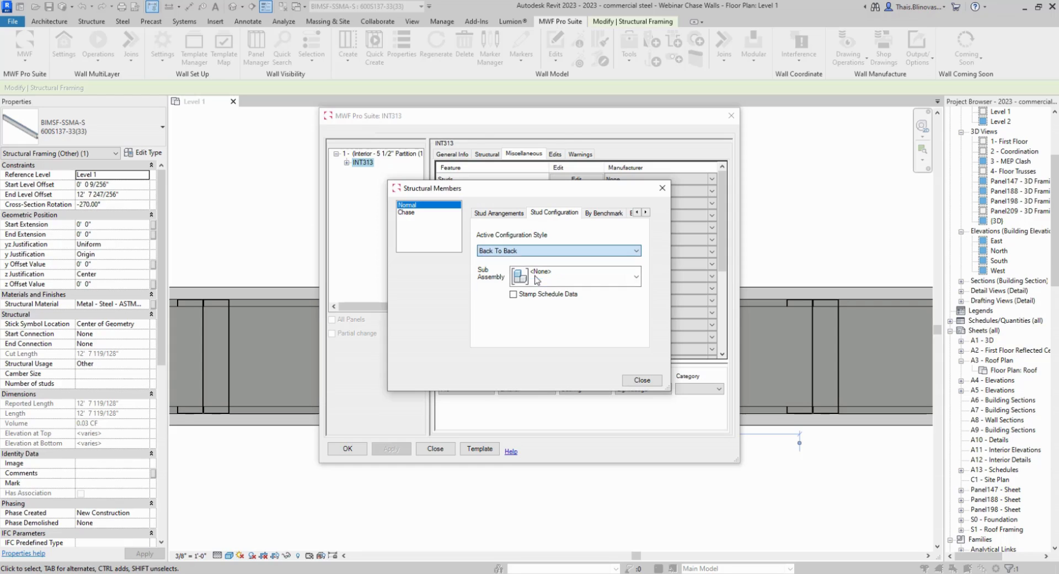
click(642, 379)
click(359, 449)
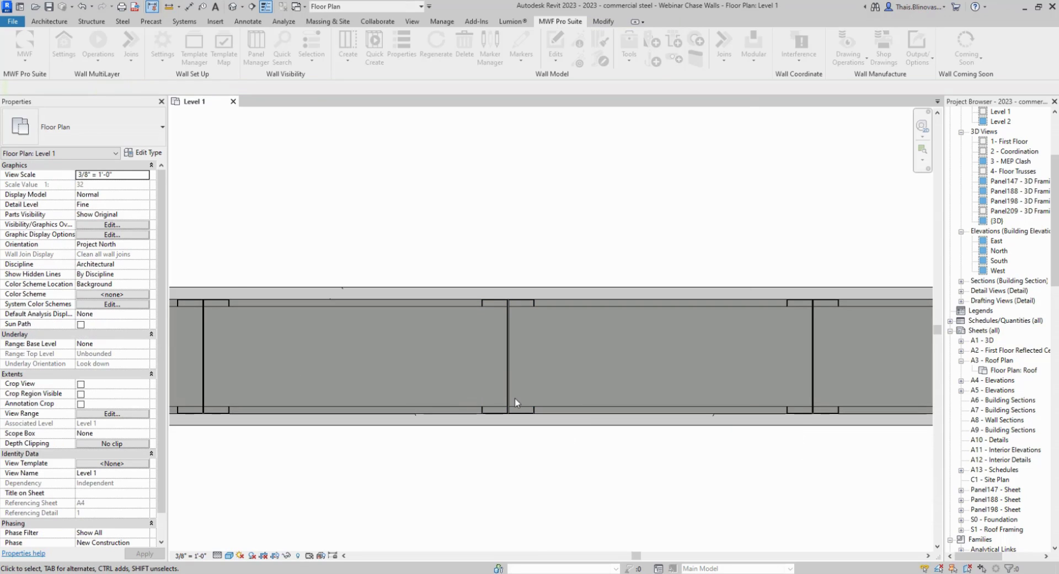
Change INT313's stud configuration style to Face to Face, reframe the panel and inspect the studs along the cross wall.
click(507, 394)
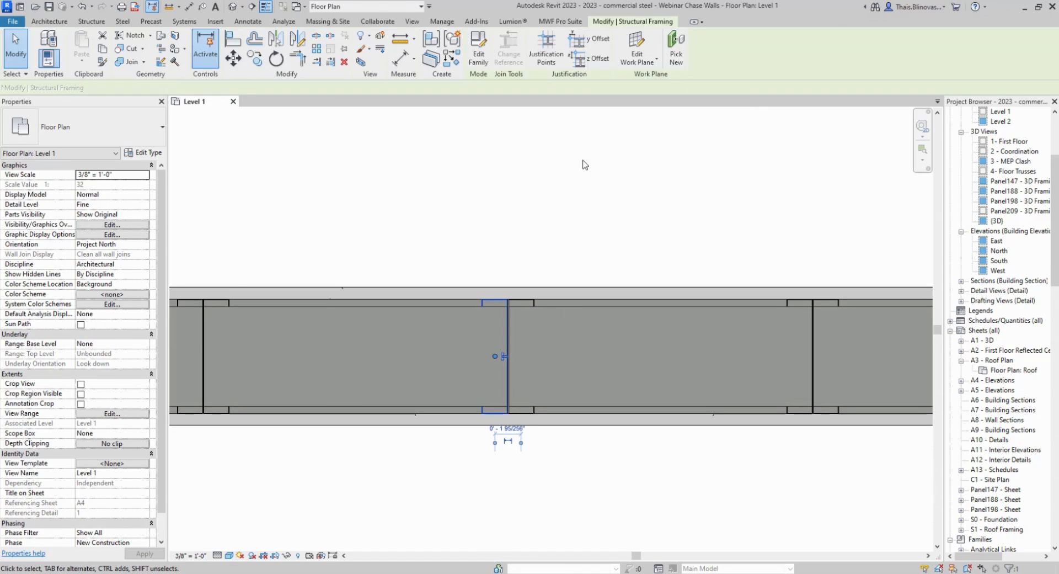
click(561, 21)
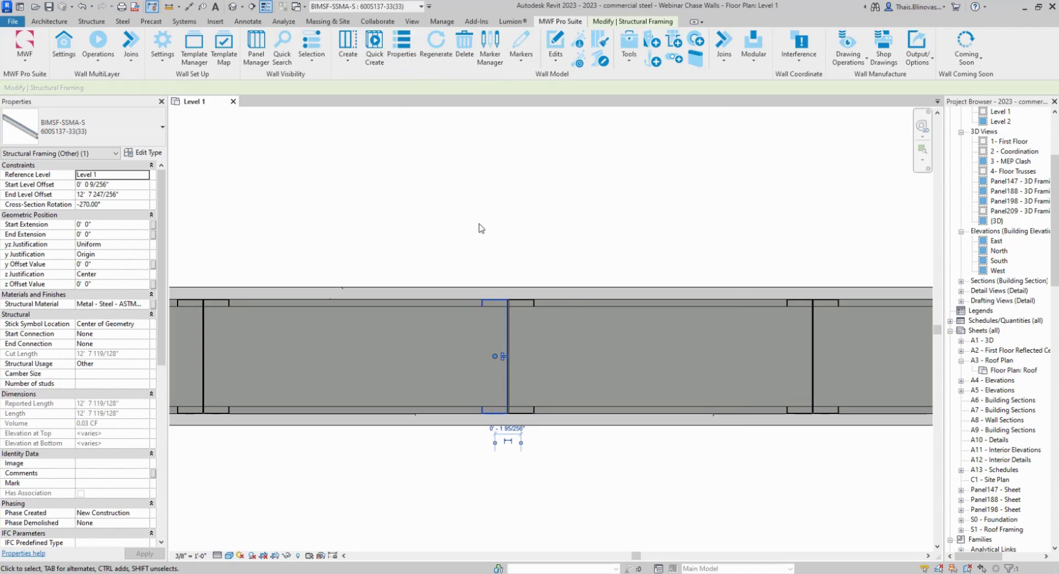
click(507, 155)
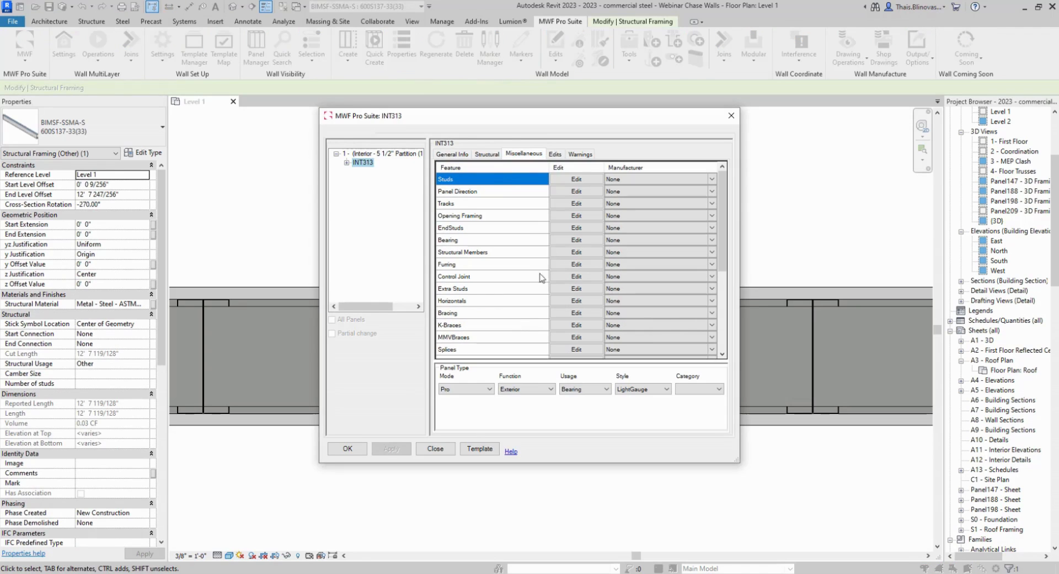
click(577, 251)
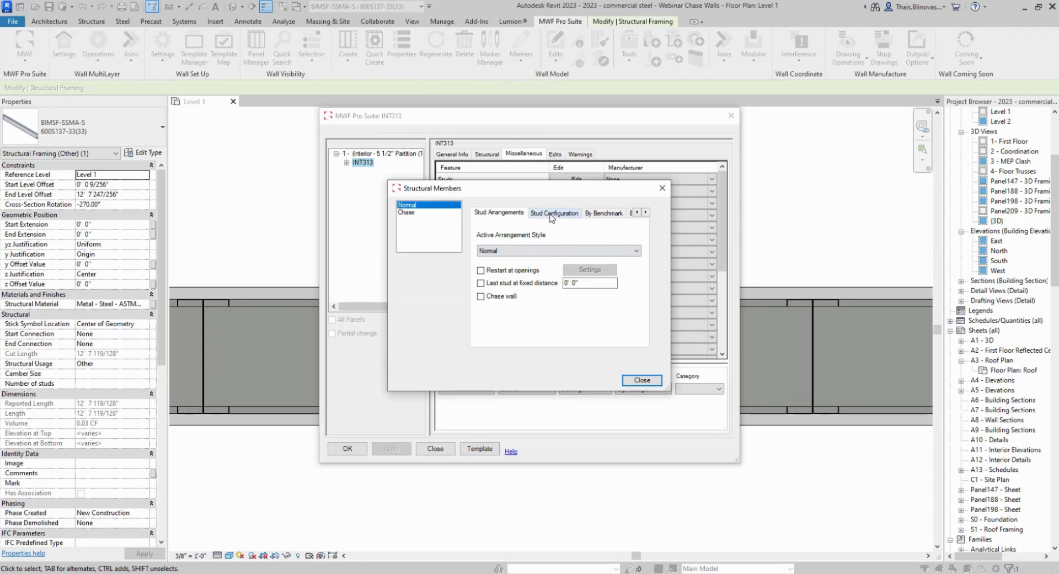
click(551, 215)
click(547, 251)
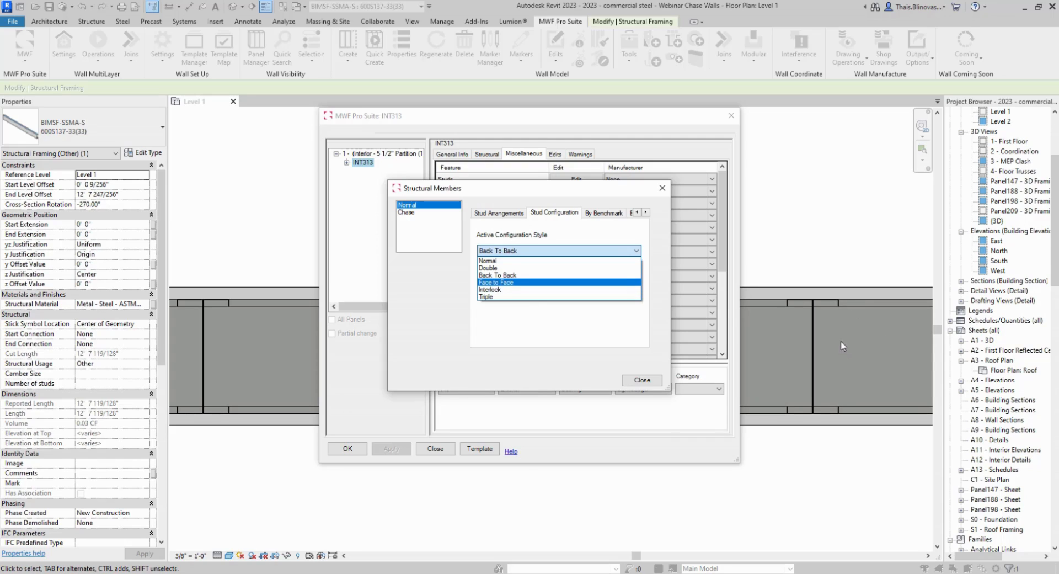
click(528, 282)
click(655, 382)
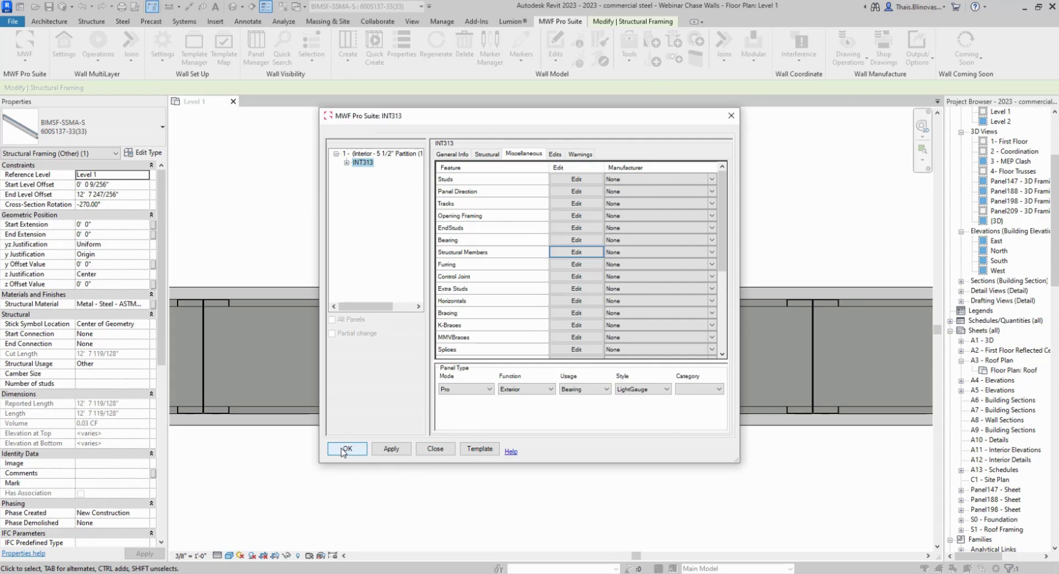
click(345, 449)
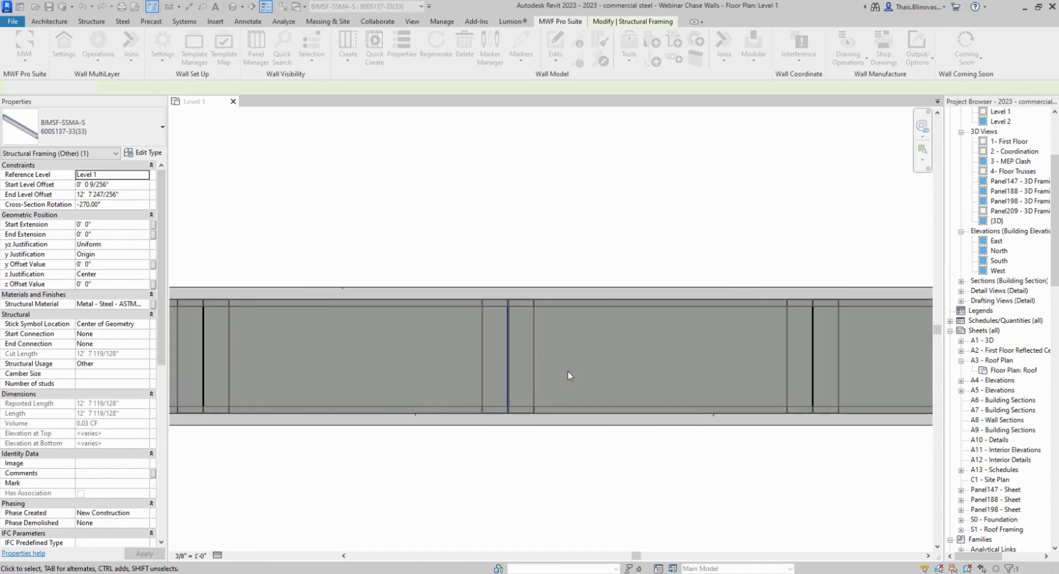
scroll(568, 372, down, 3)
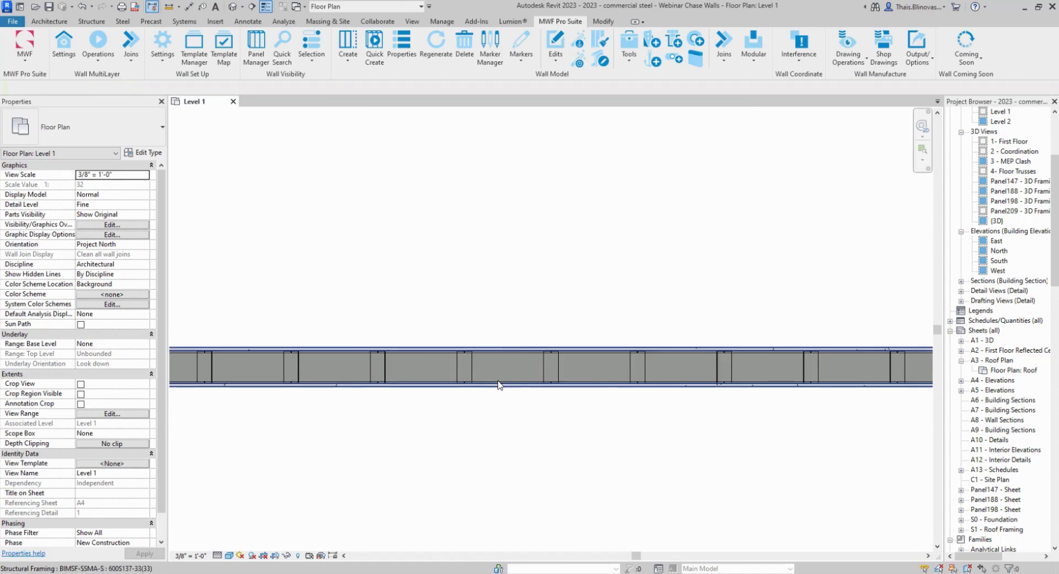
scroll(503, 380, down, 2)
scroll(342, 380, up, 2)
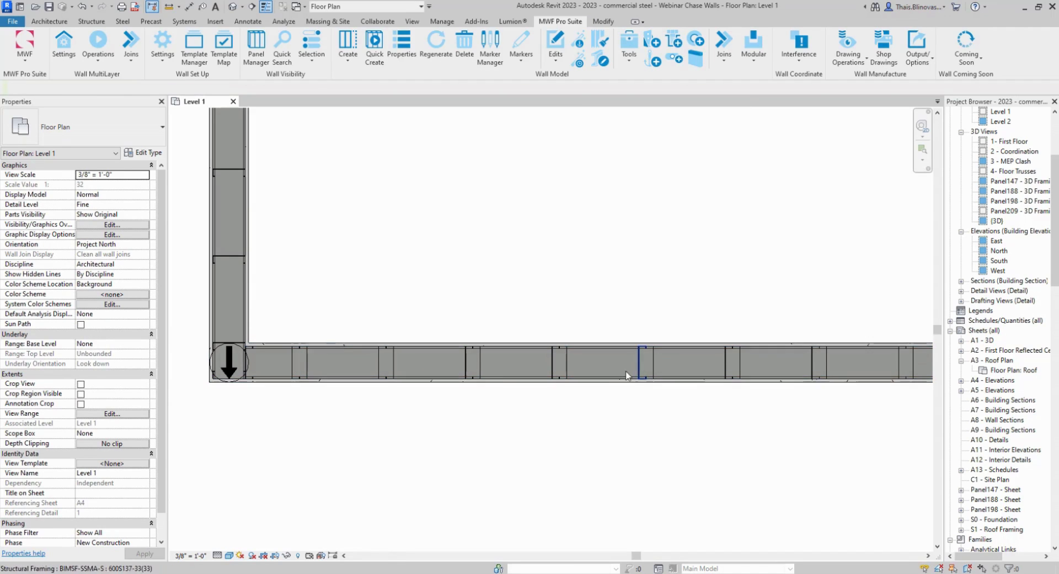
middle_drag(606, 417, 246, 453)
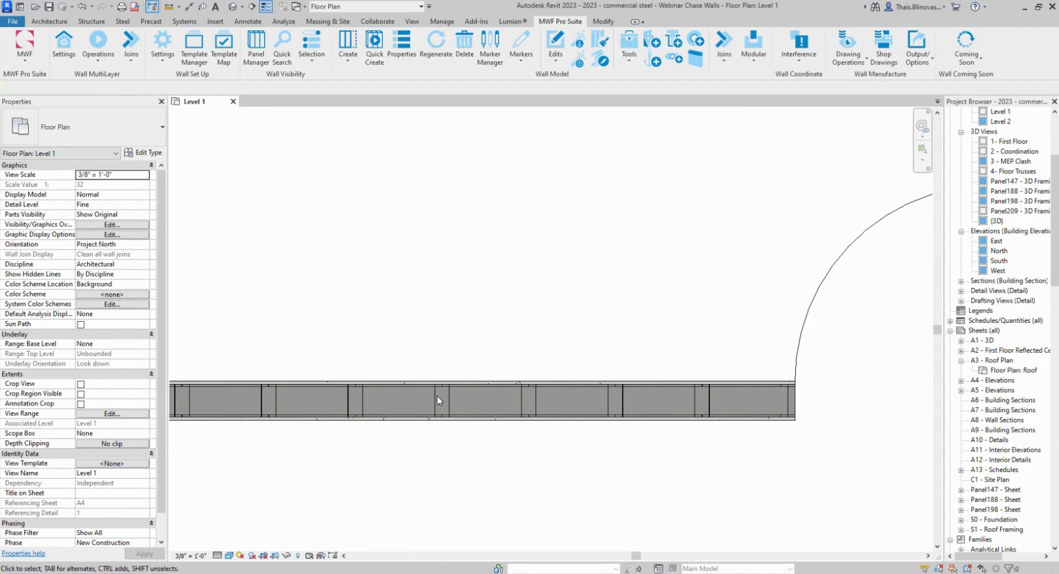
scroll(484, 360, down, 3)
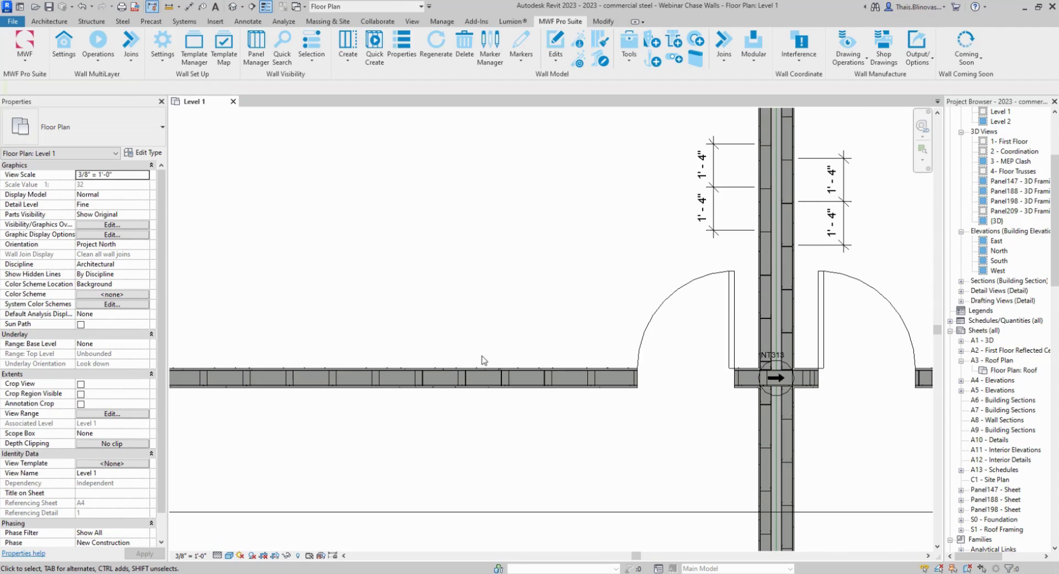
Examine the reframed studs along the lower cross wall on both sides of the chase wall and the framing layout of both adjoining rooms.
middle_drag(485, 360, 613, 350)
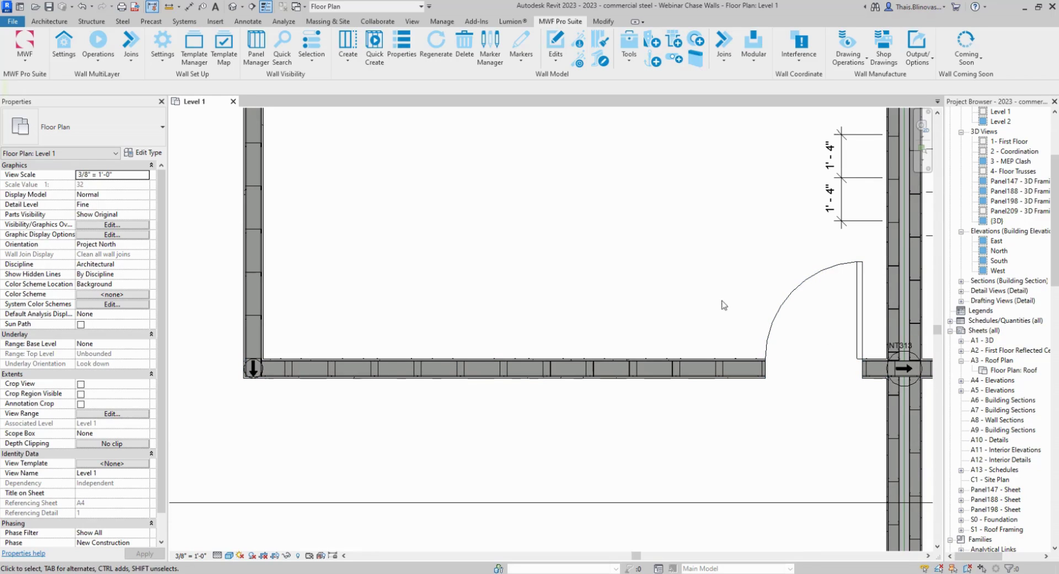
middle_drag(806, 368, 515, 368)
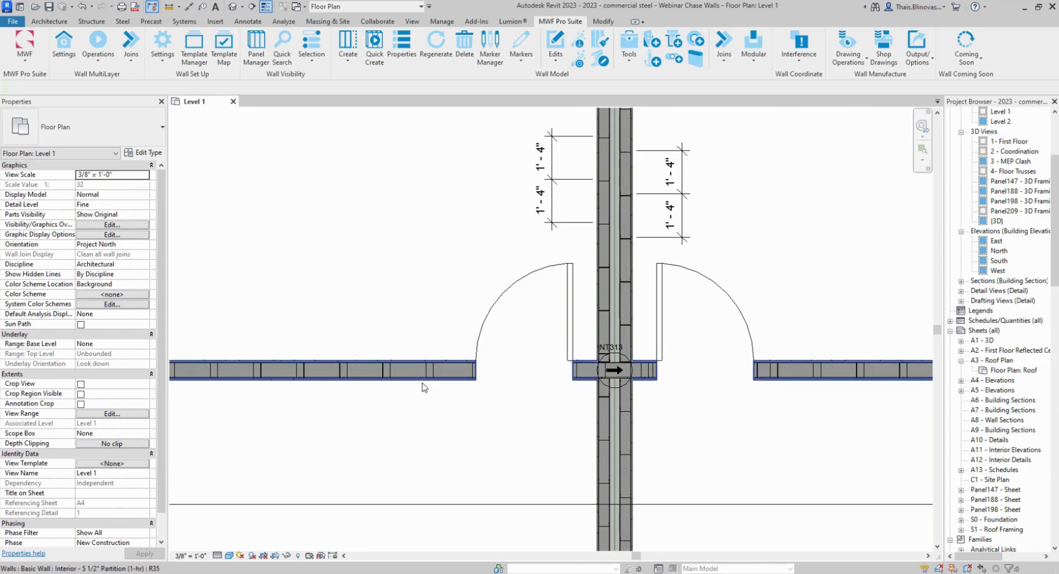
middle_drag(332, 384, 442, 375)
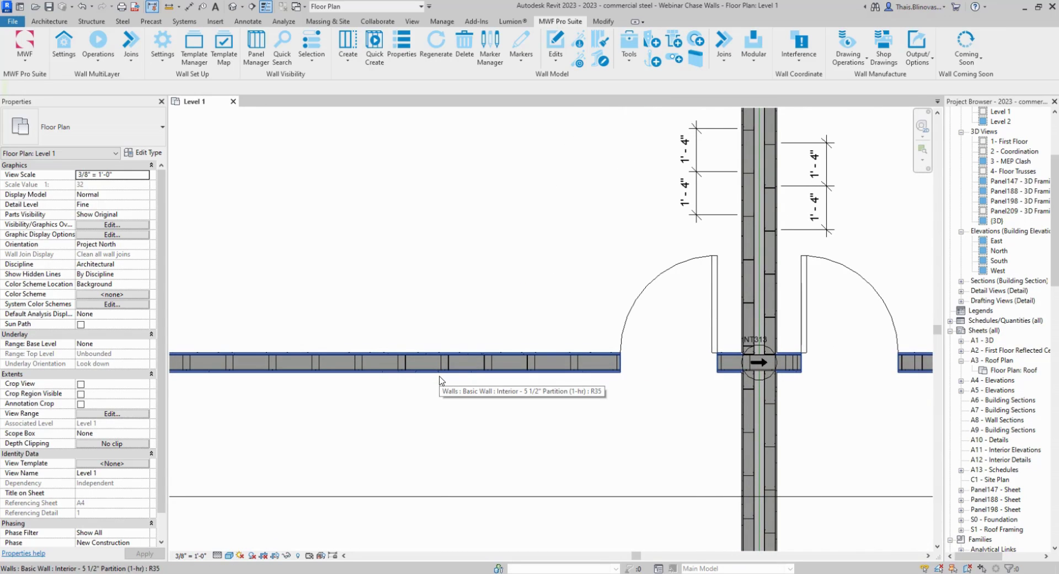
scroll(431, 401, down, 3)
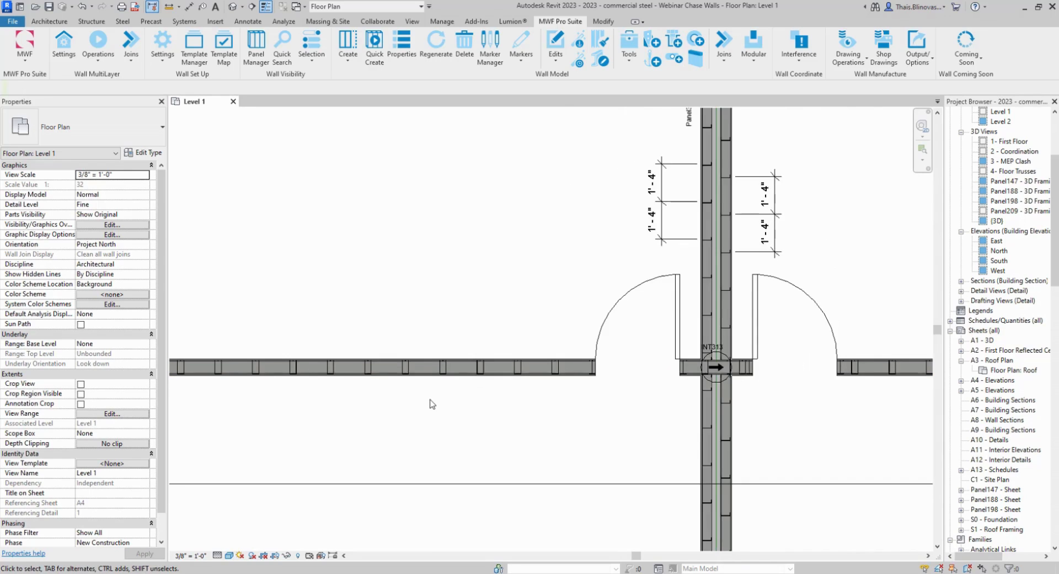
middle_drag(540, 431, 455, 385)
scroll(496, 358, down, 1)
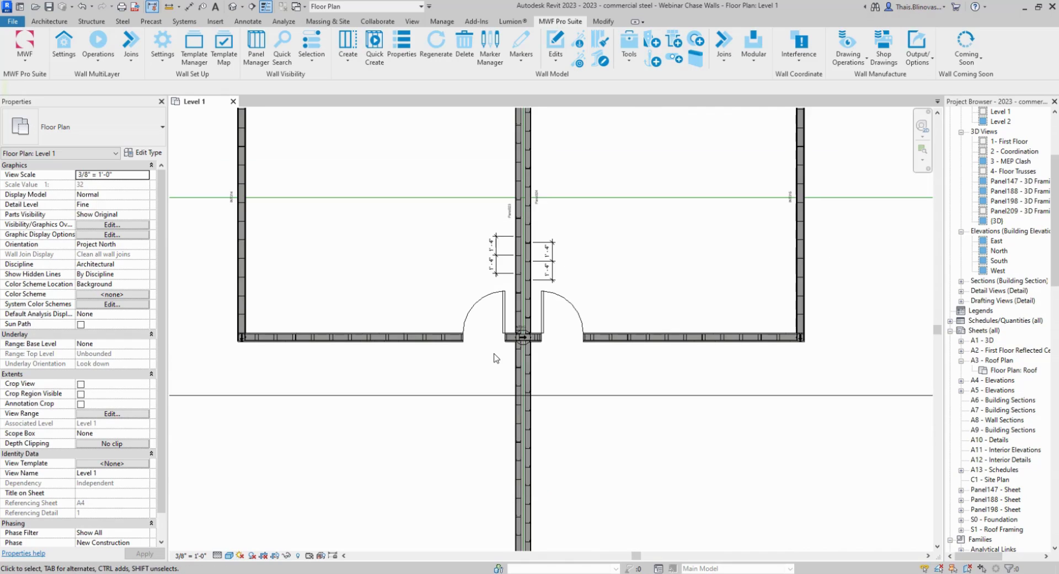
middle_drag(502, 360, 511, 494)
middle_drag(296, 482, 337, 467)
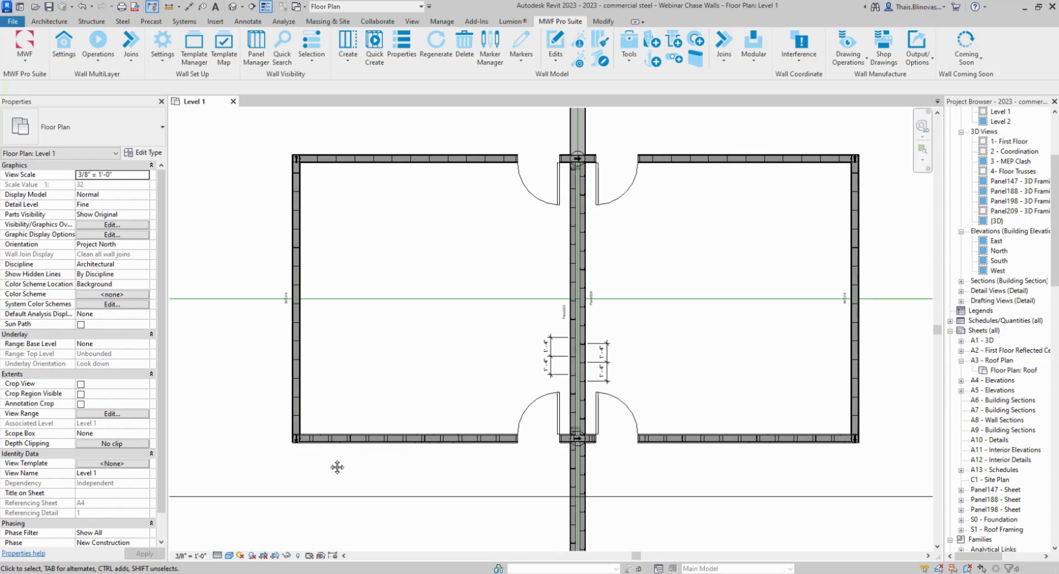
middle_drag(337, 467, 338, 467)
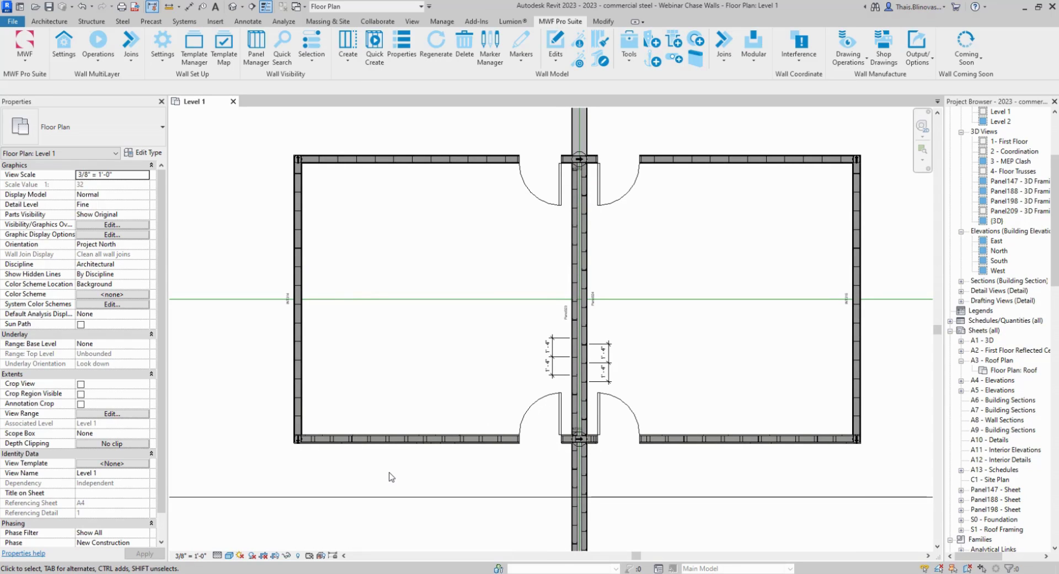